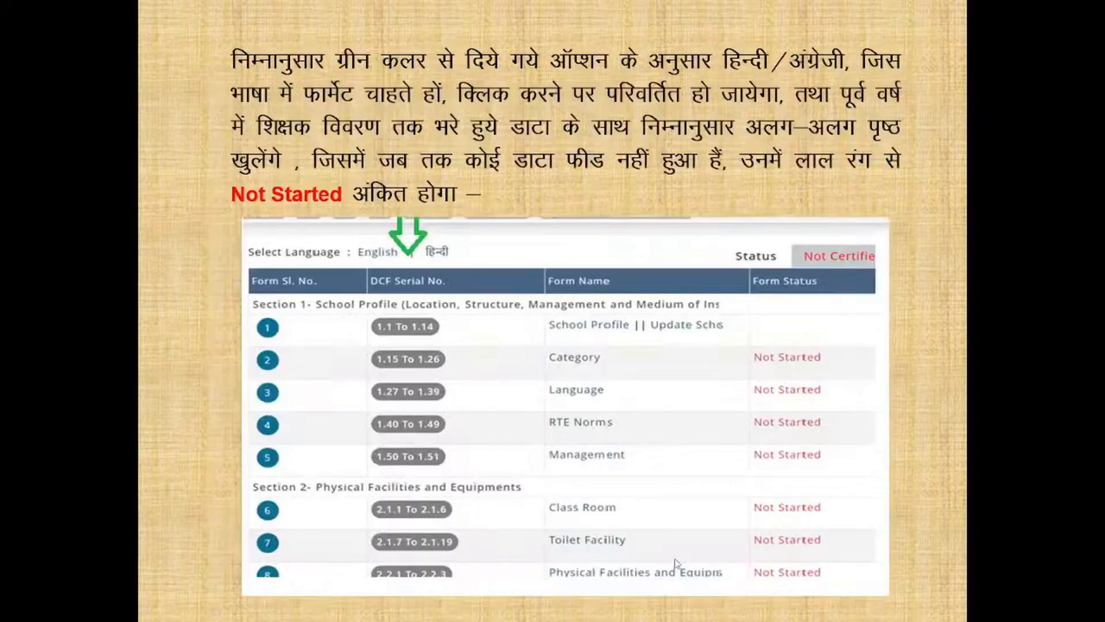
scroll(523, 396, up, 1)
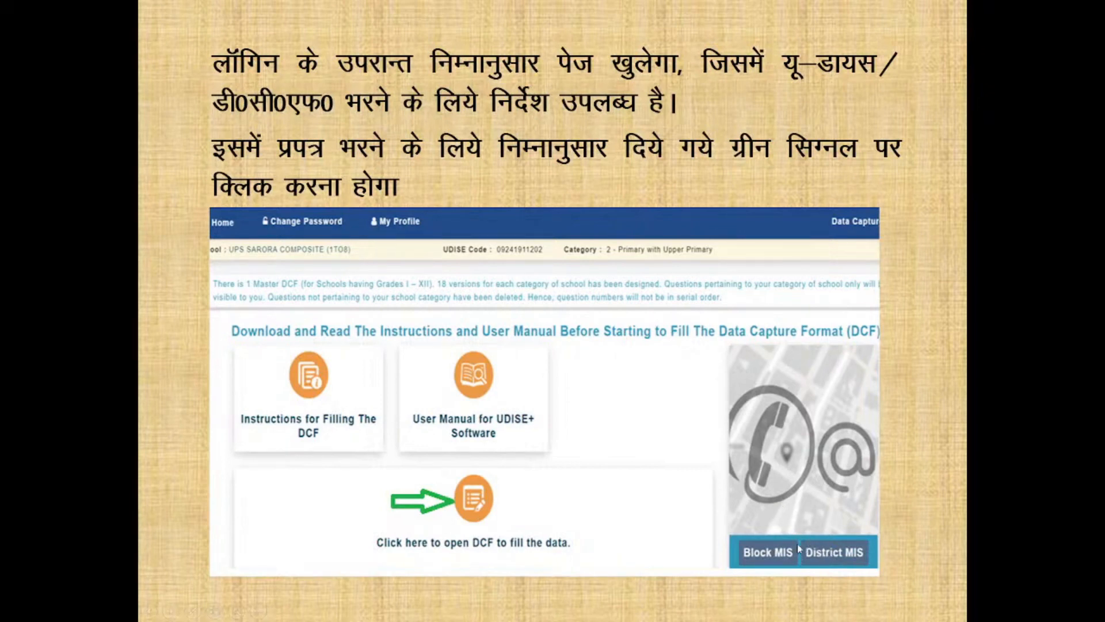
click(658, 493)
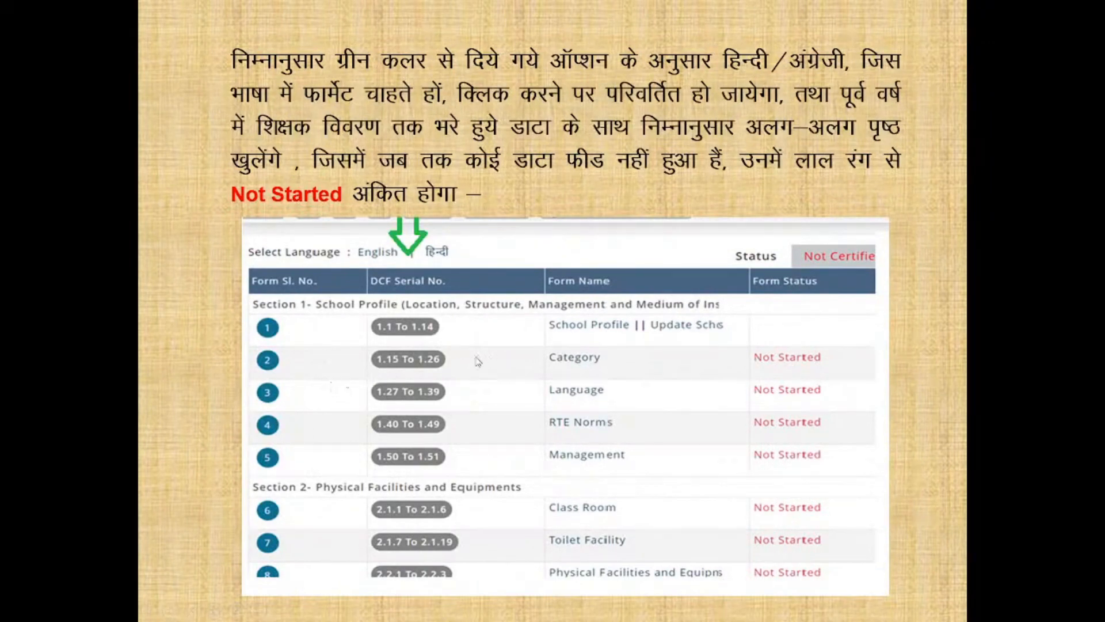
scroll(467, 362, up, 1)
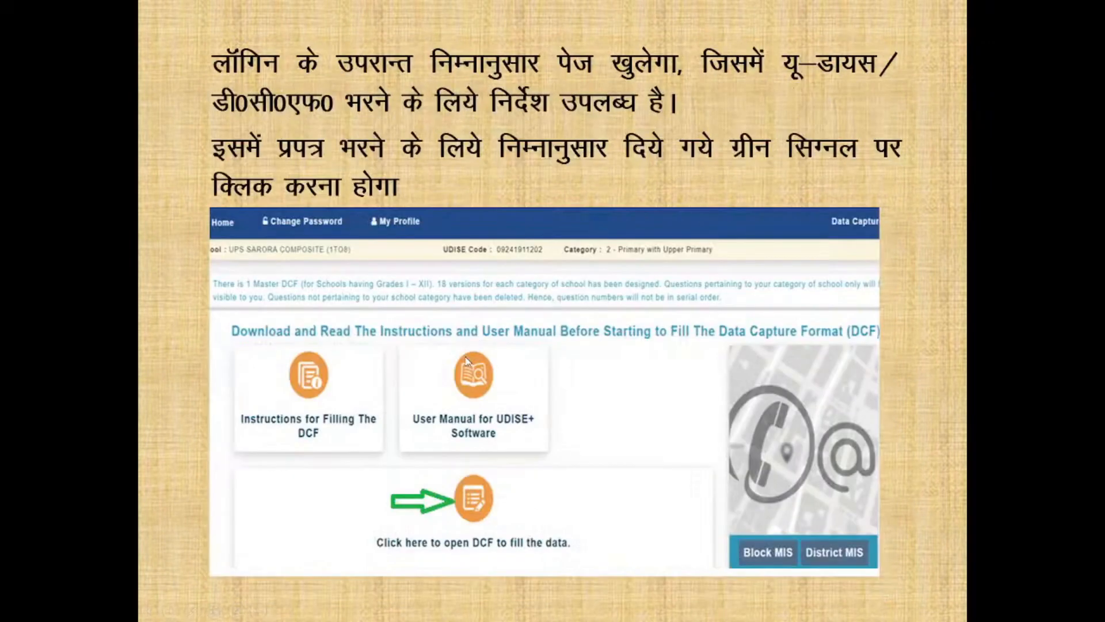
click(475, 508)
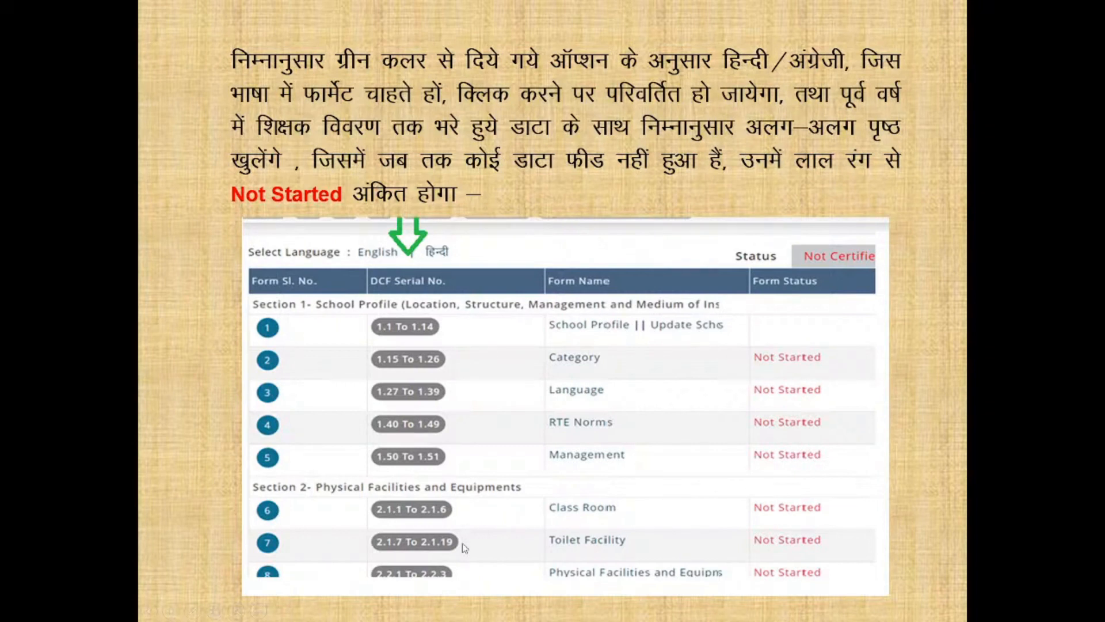
Step: Switch to Chrome and, from the UDISE+ home page, open the 2020-21 login for Uttar Pradesh, Madhya Pradesh, Karnataka and Bihar
key(super)
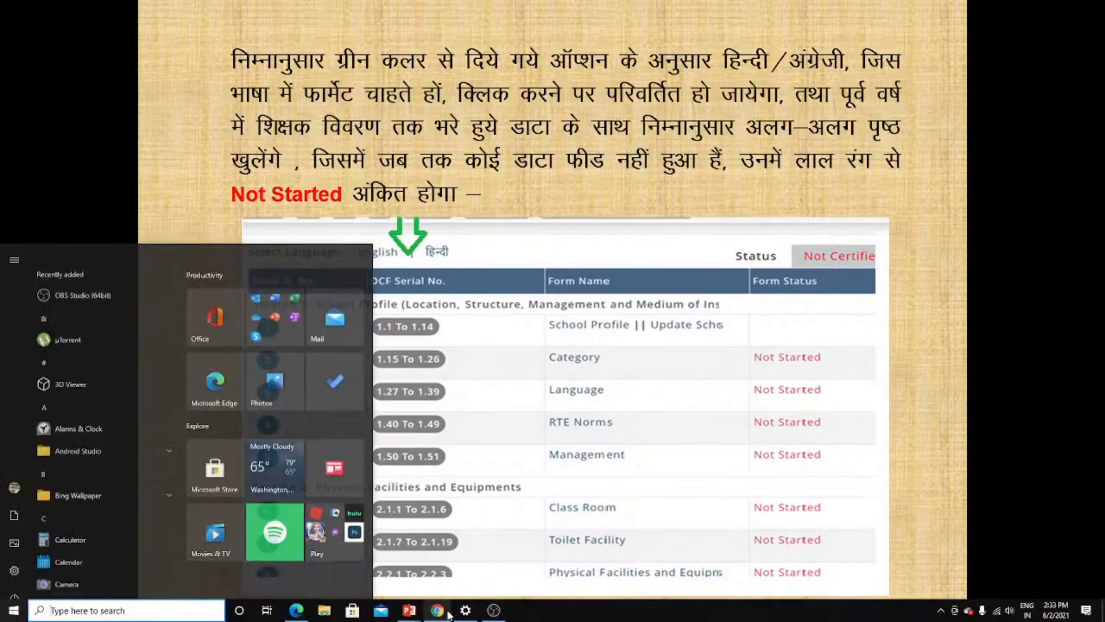
click(435, 613)
click(207, 10)
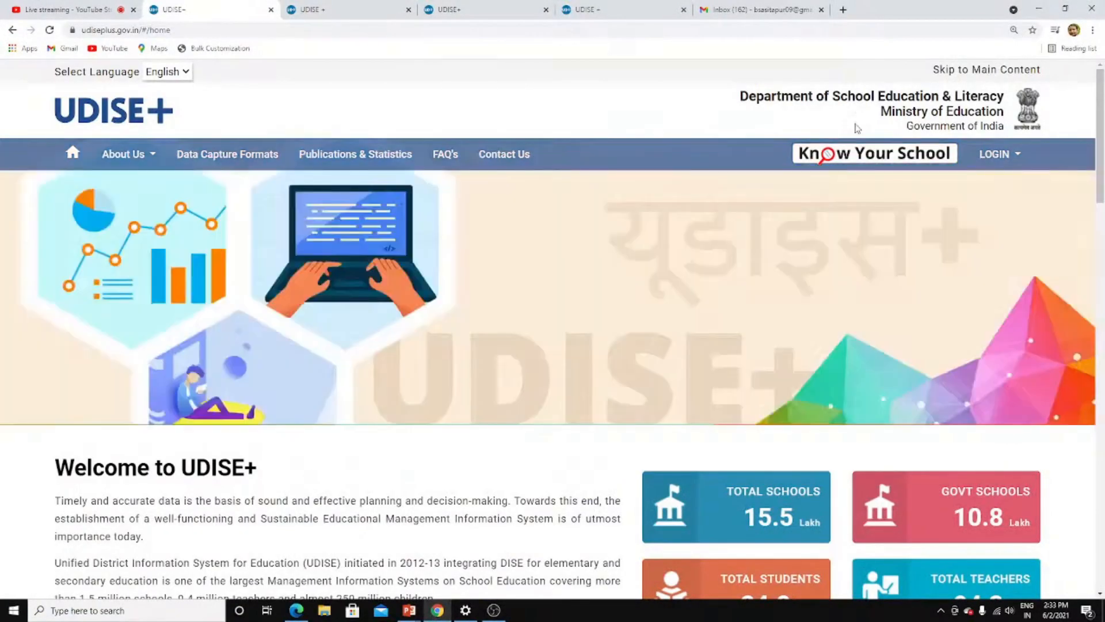
click(1014, 152)
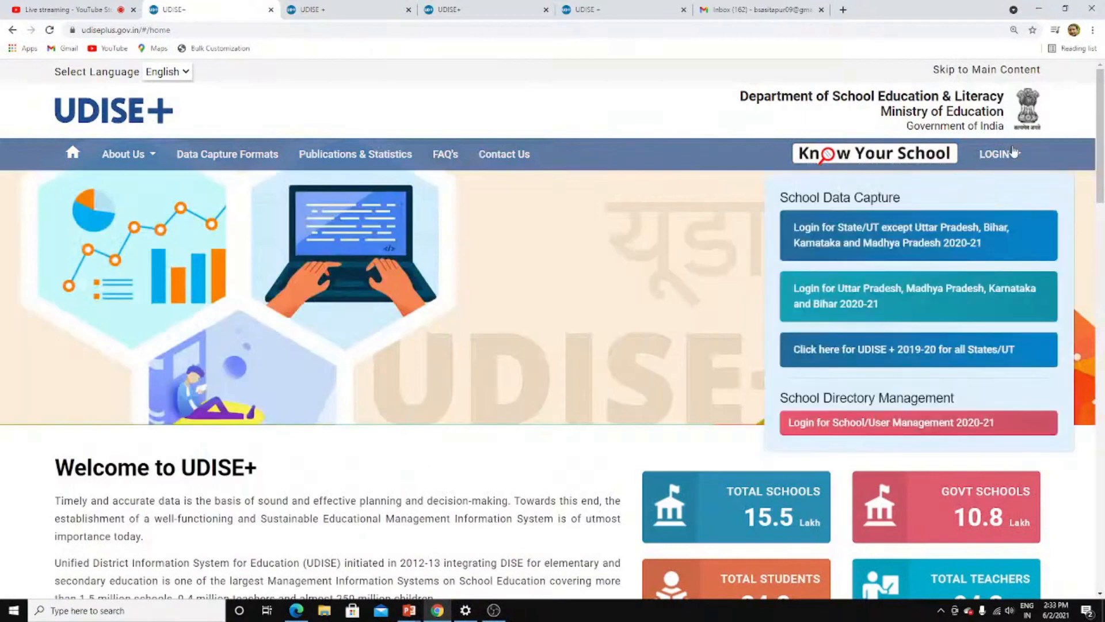
click(907, 290)
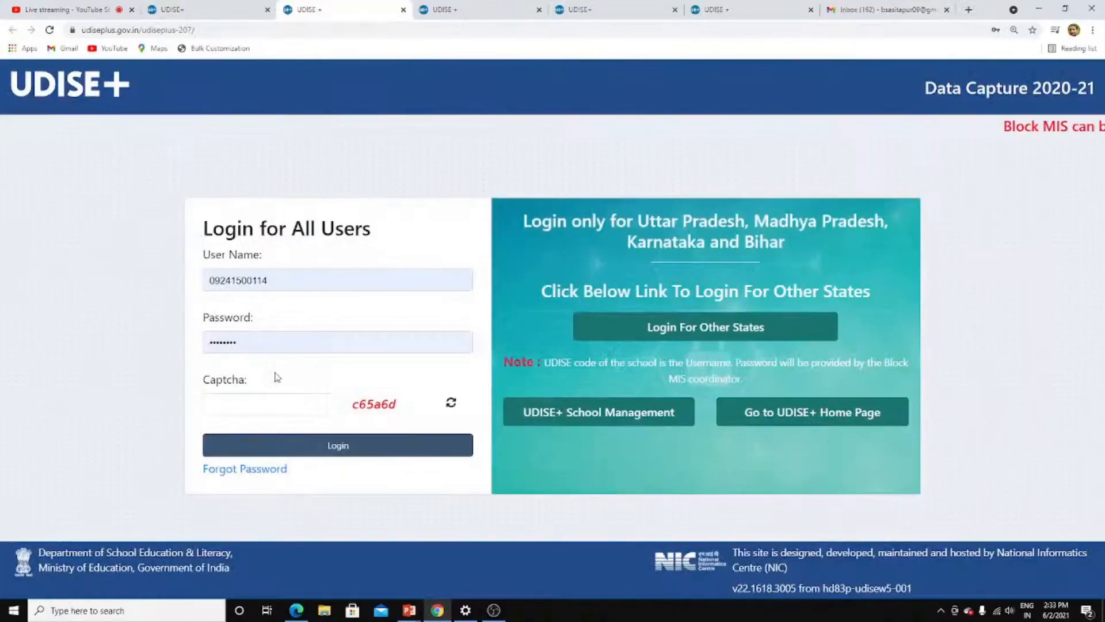
Step: Enter the displayed captcha code and log in with the prefilled school account
click(275, 376)
text(c65)
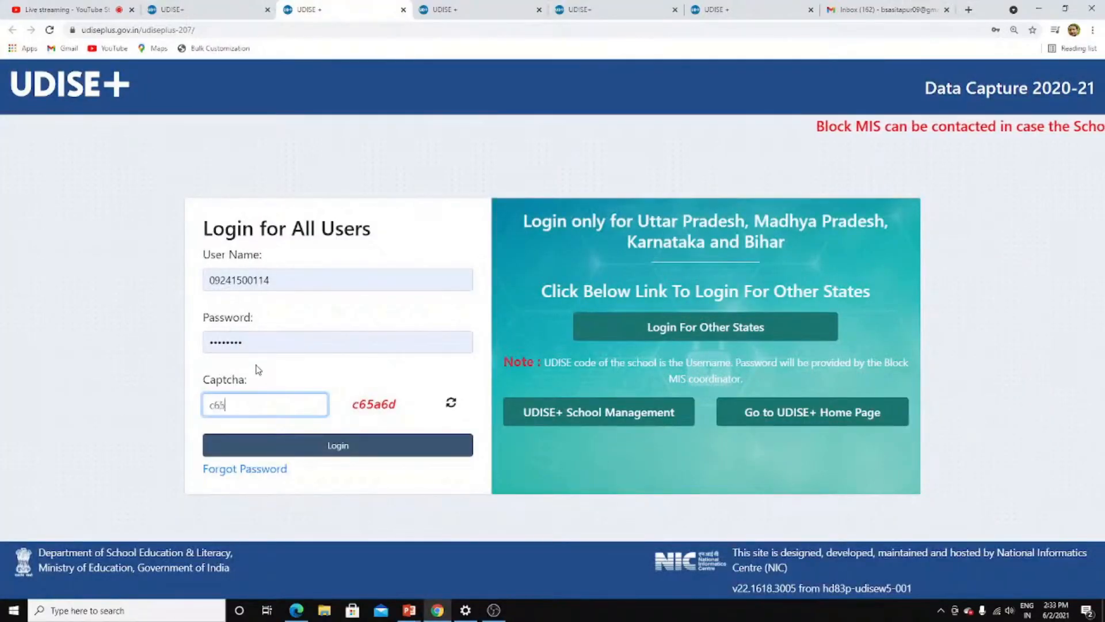
text(a6d)
key(Return)
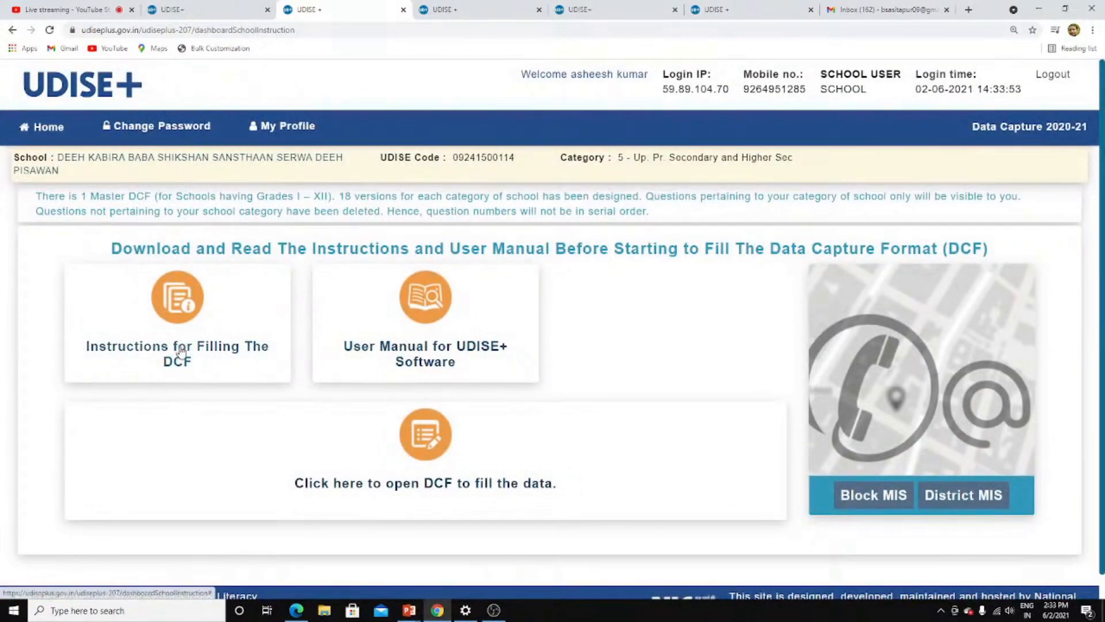
Step: Download the DCF filling instructions and the UDISE+ software user manual, and check the Block MIS contact details
click(182, 351)
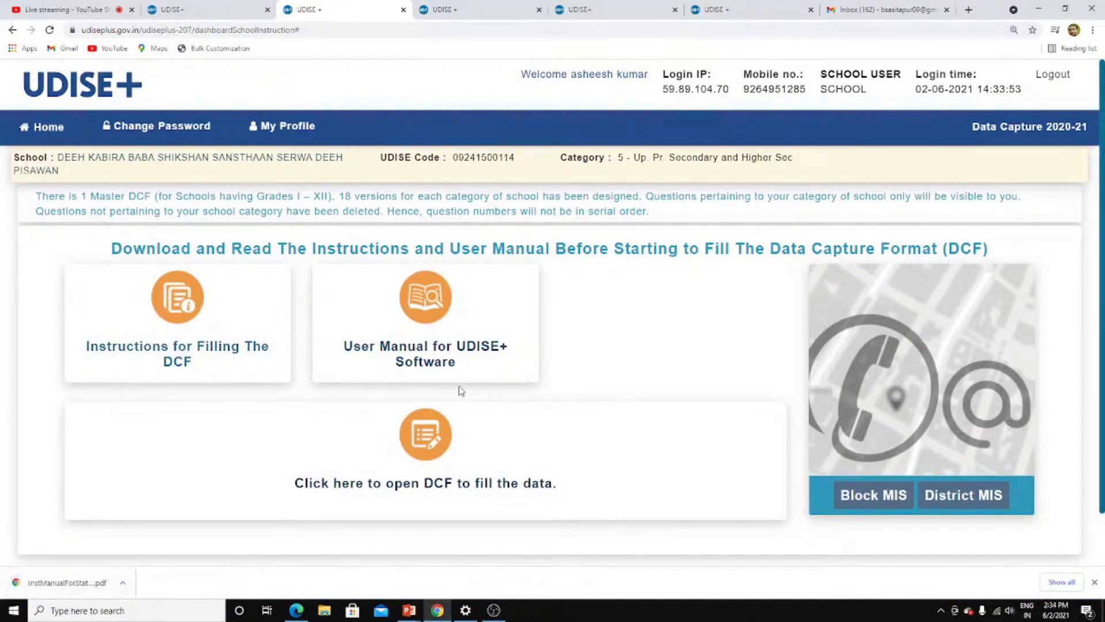
click(431, 352)
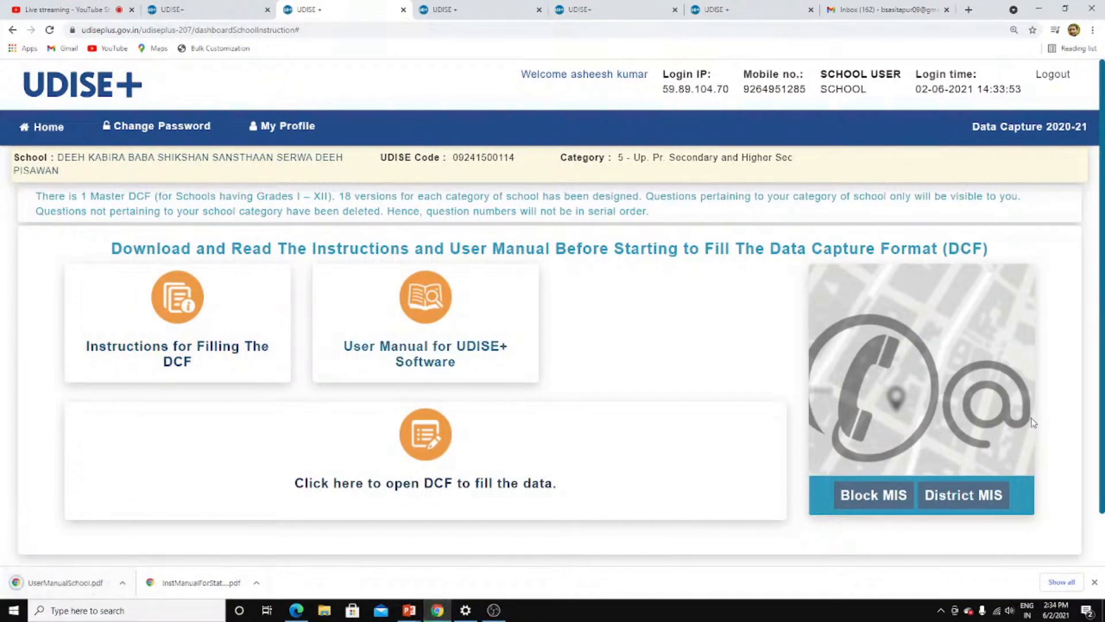
click(874, 496)
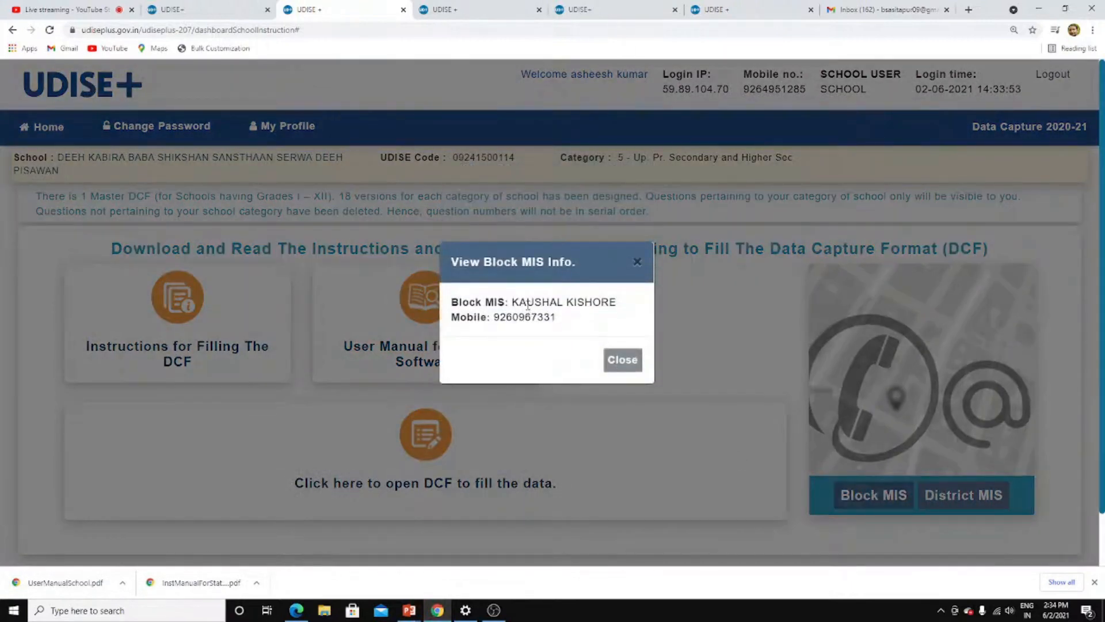
click(622, 360)
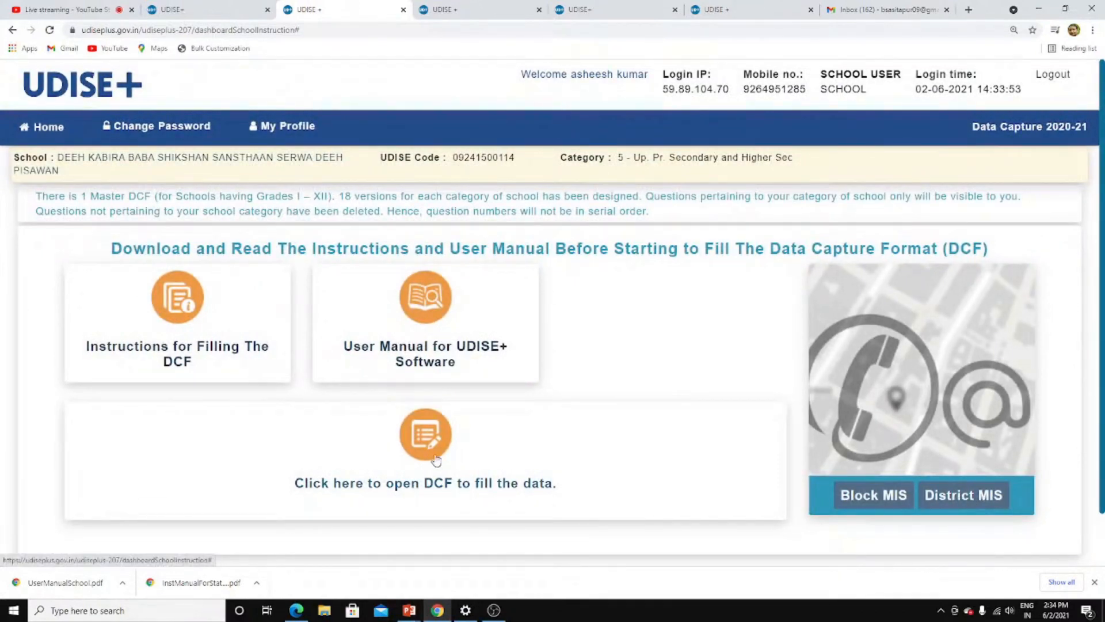
Step: Open the DCF form list for data entry and switch its language to Hindi, acknowledging the important notes
click(429, 491)
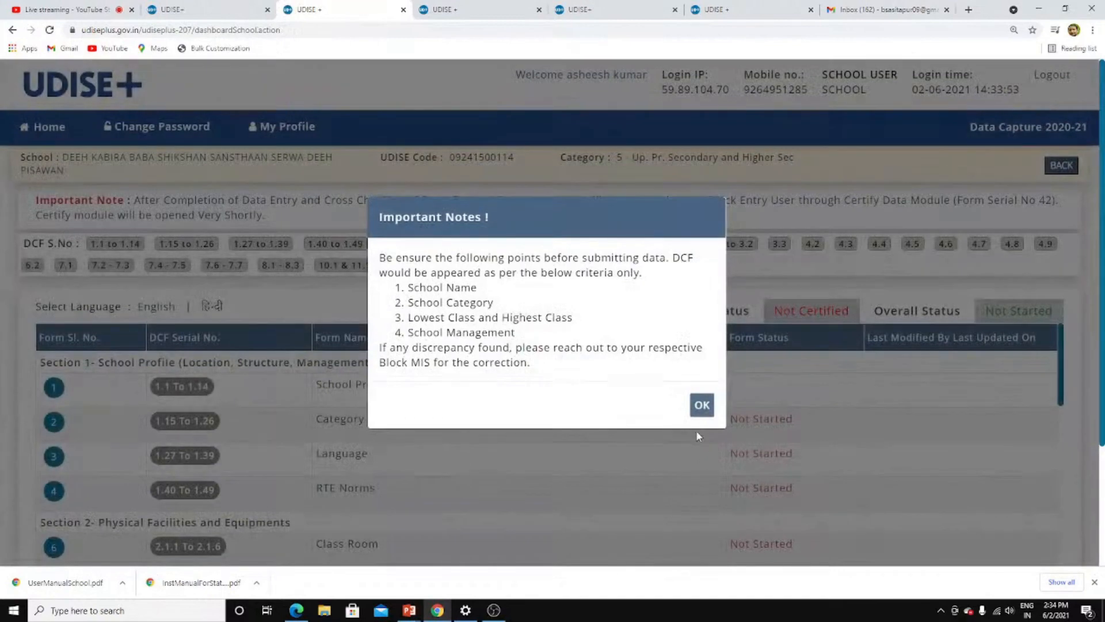
click(701, 405)
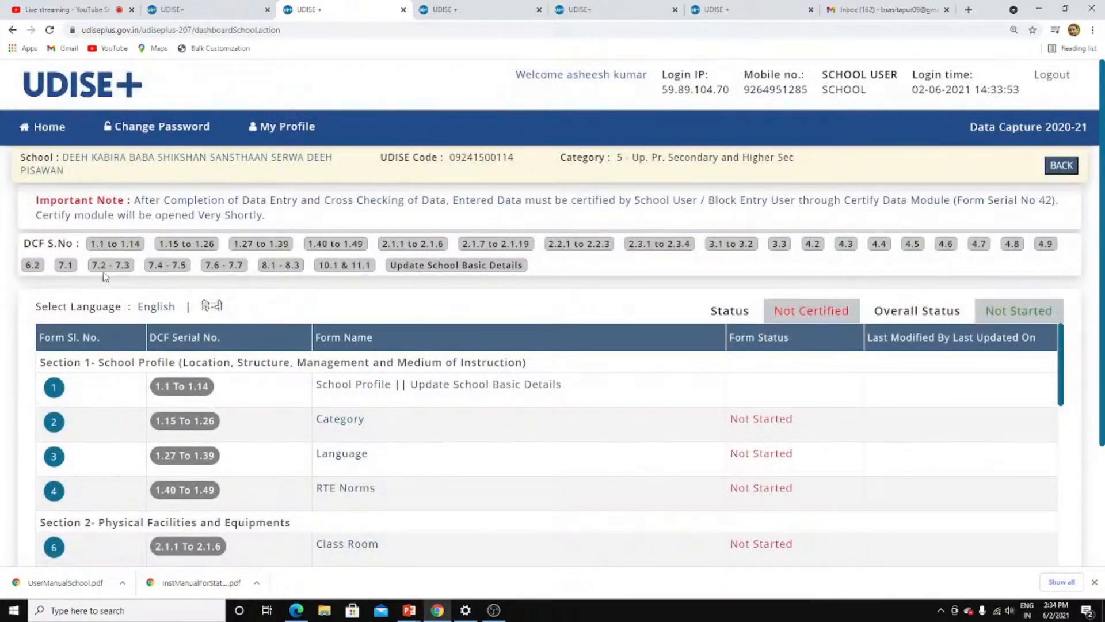
click(211, 306)
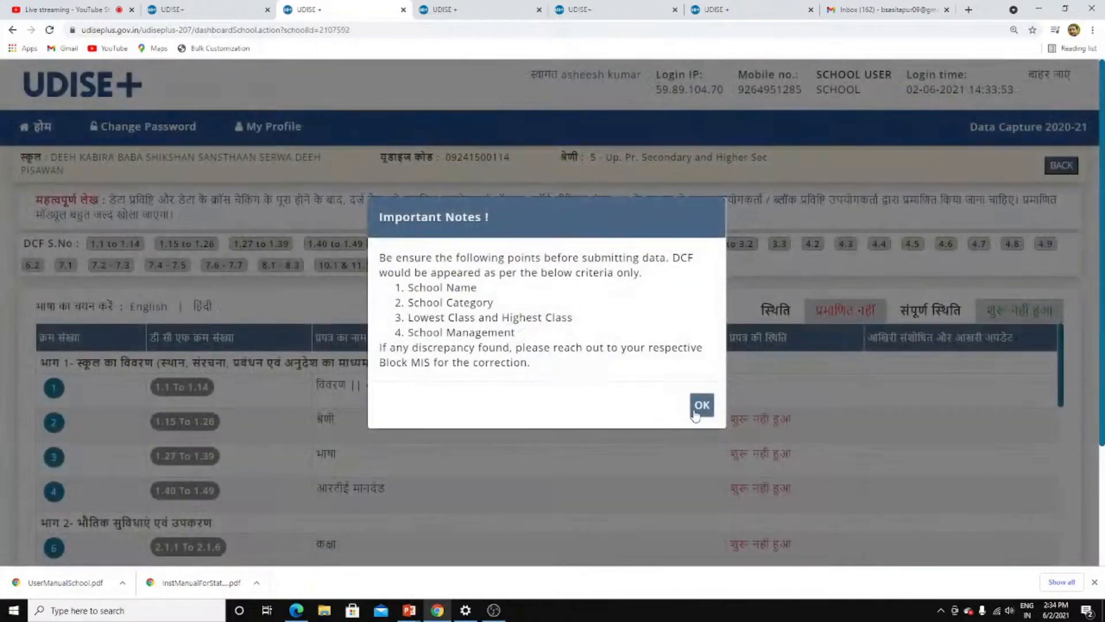
click(696, 409)
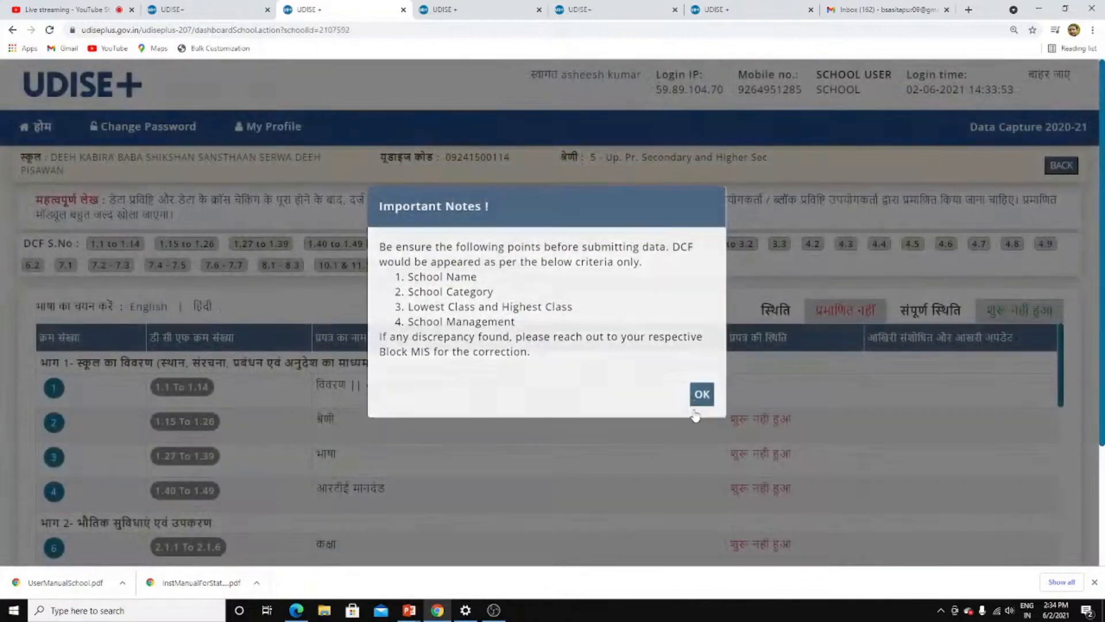
scroll(380, 436, down, 2)
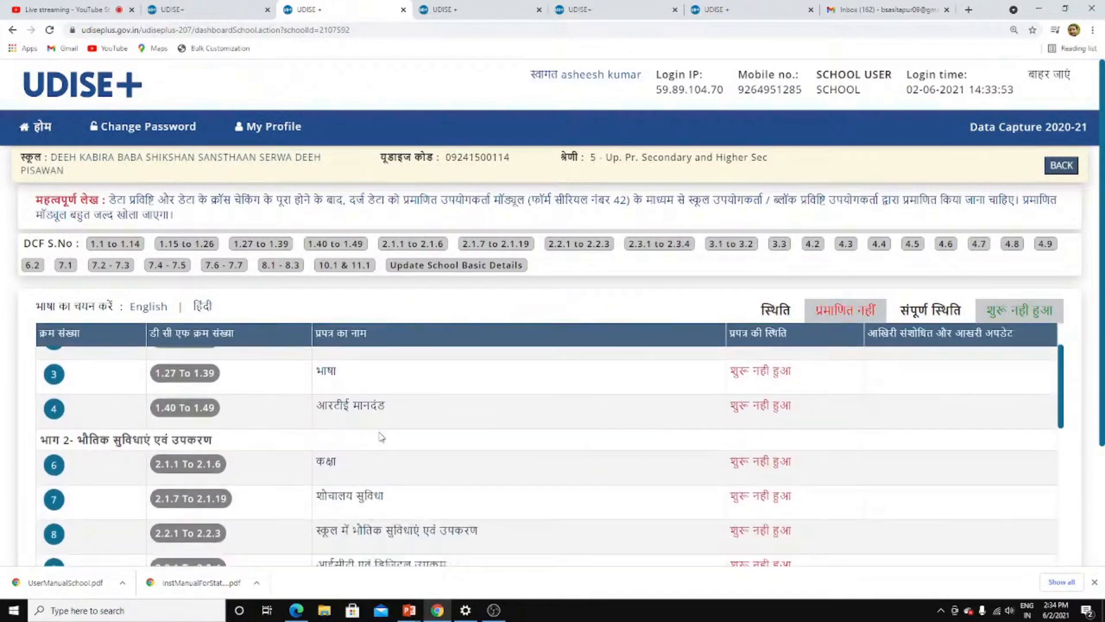
scroll(355, 425, up, 2)
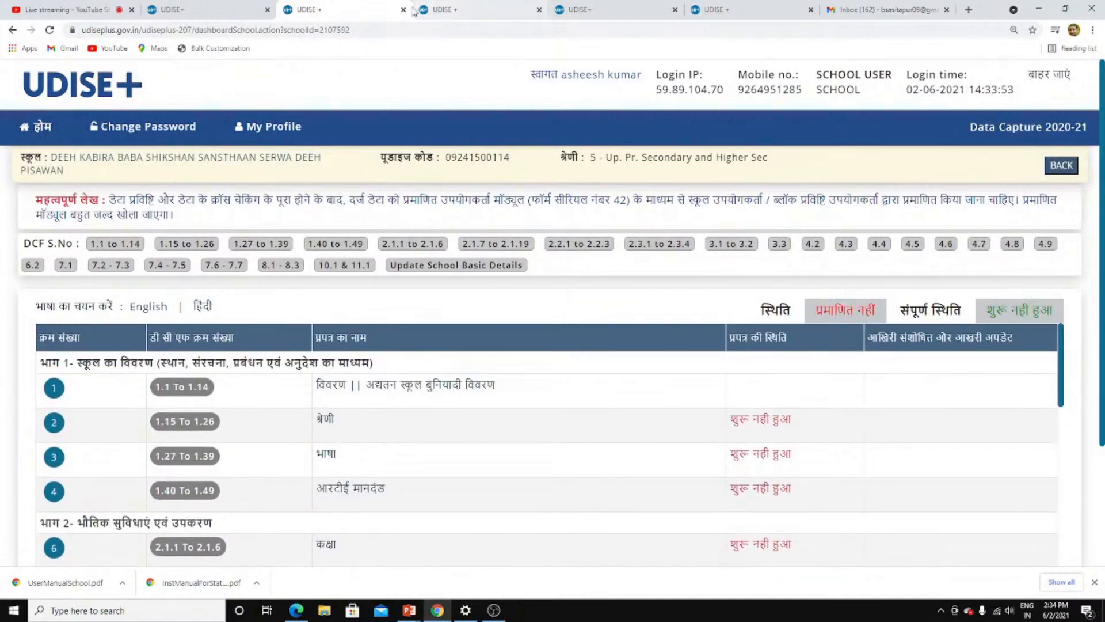
Step: Close the browser tab holding the logged-in school's DCF and return to the remaining UDISE+ login page
click(481, 12)
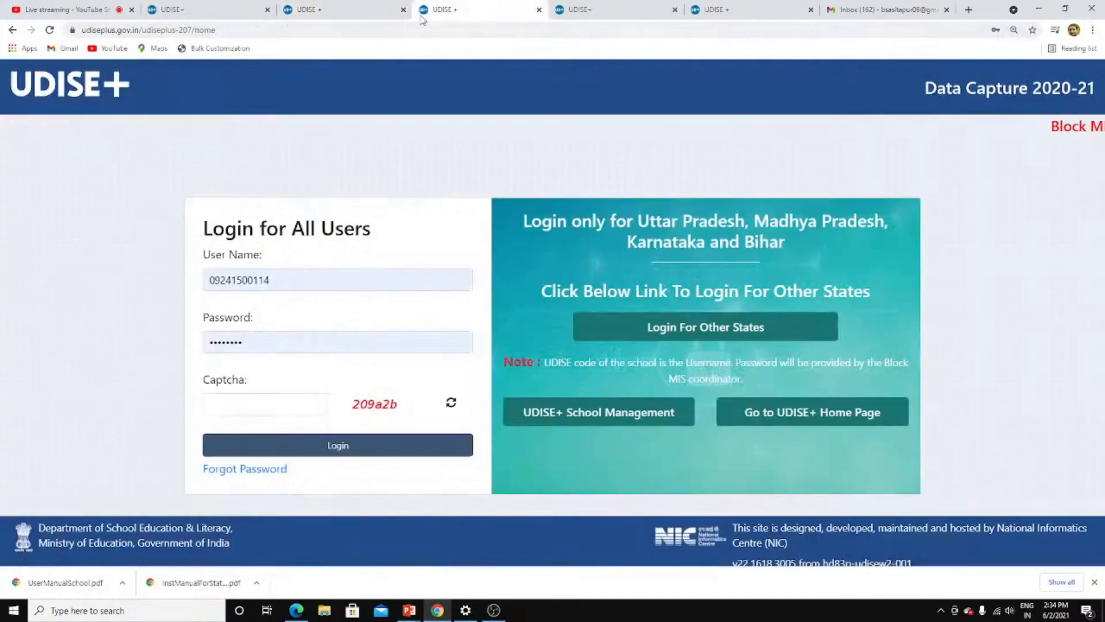
key(ctrl+Tab)
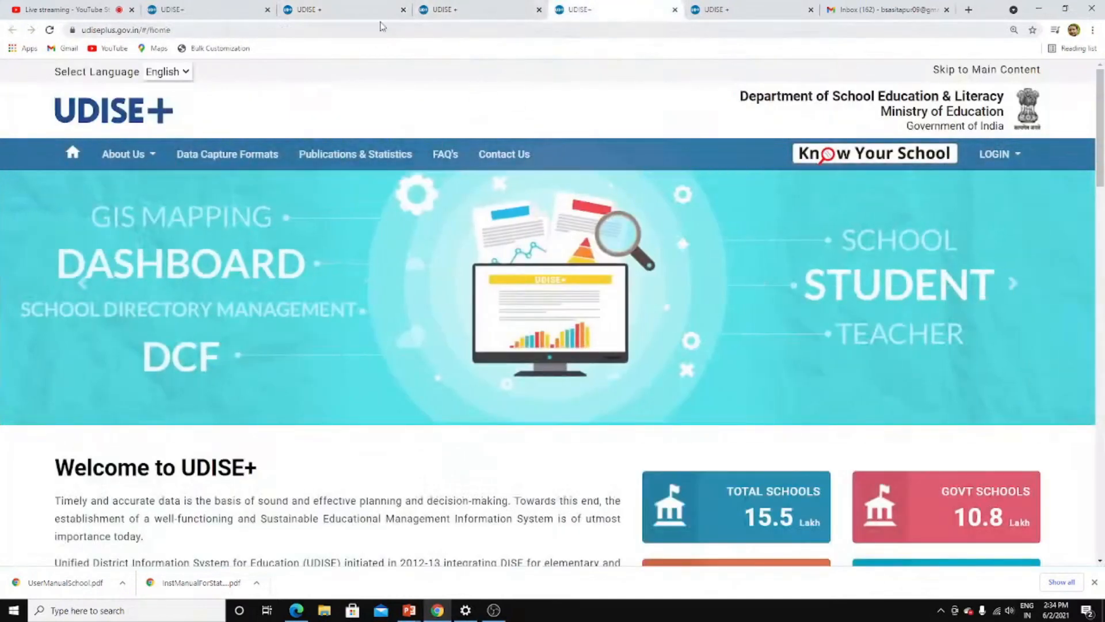
click(381, 18)
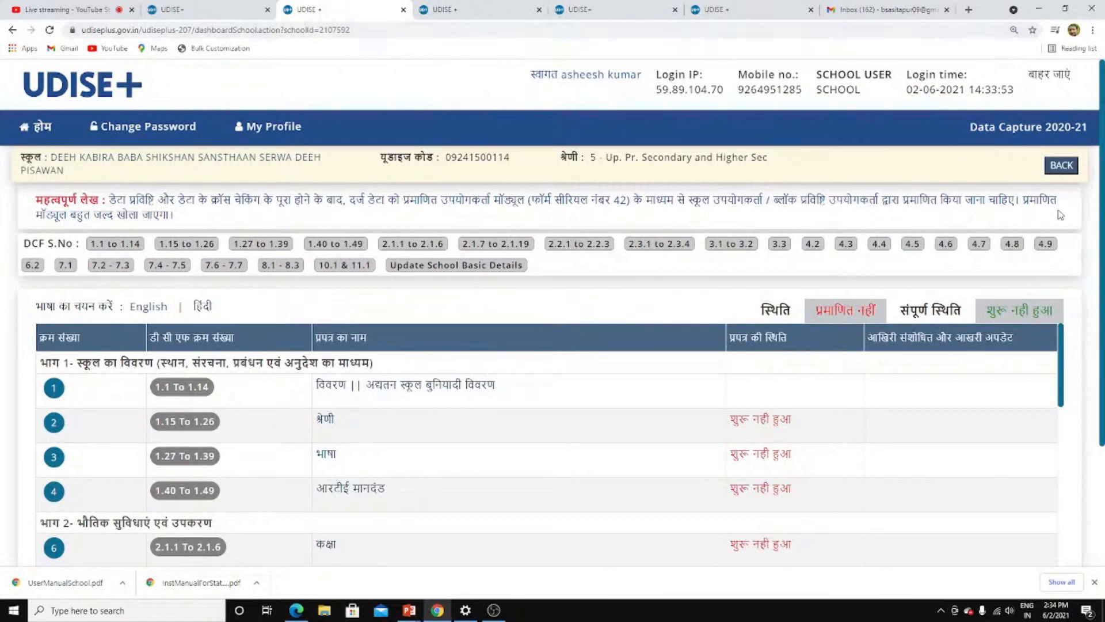
click(403, 10)
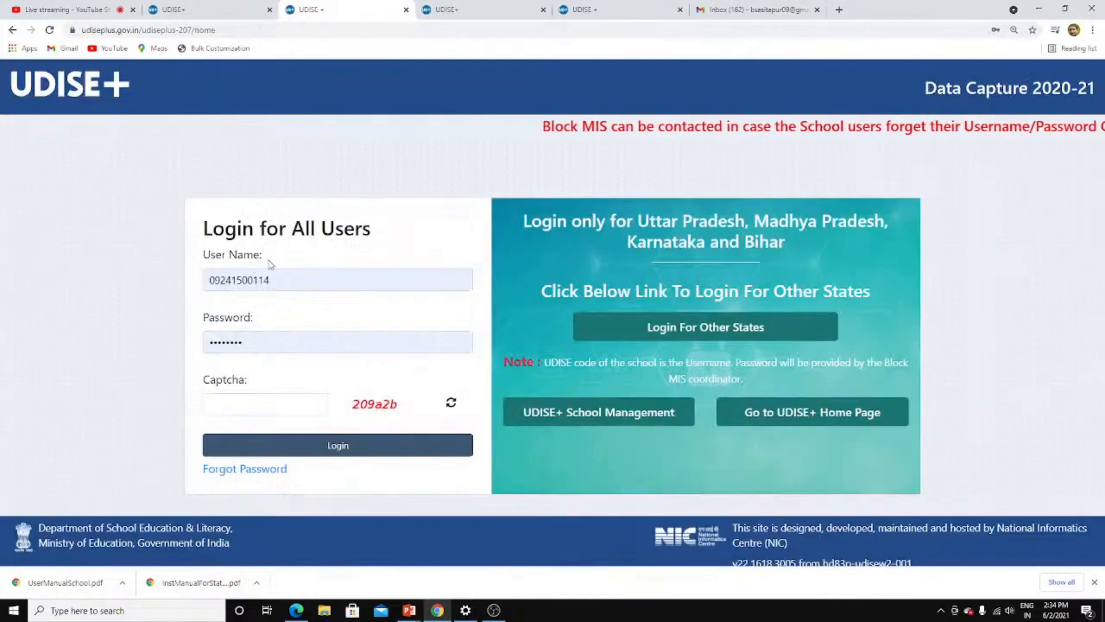
click(216, 8)
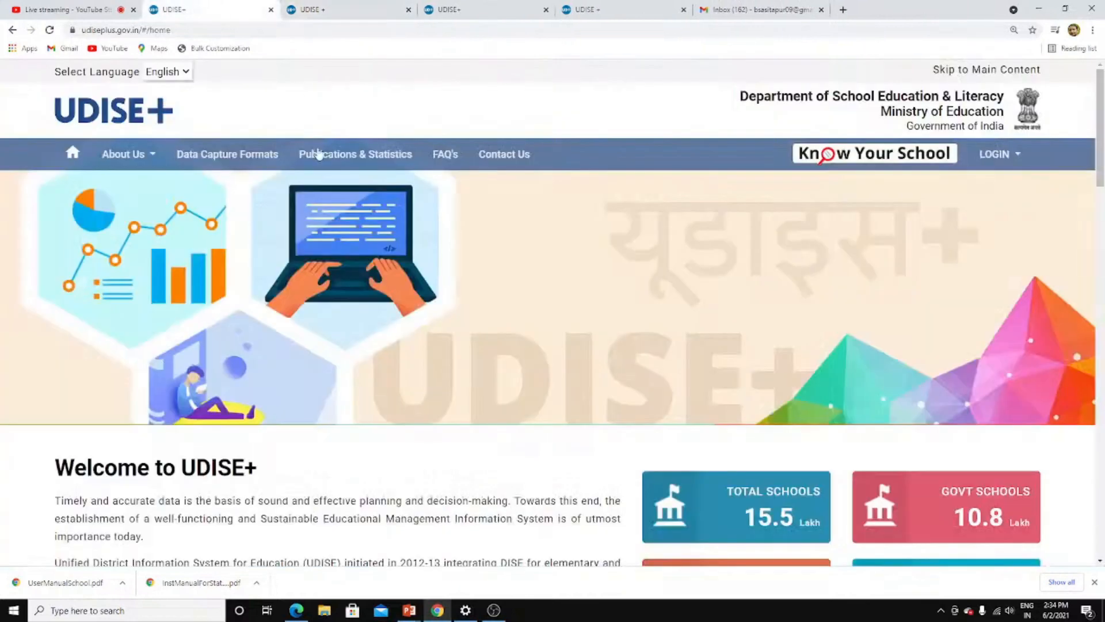
click(342, 9)
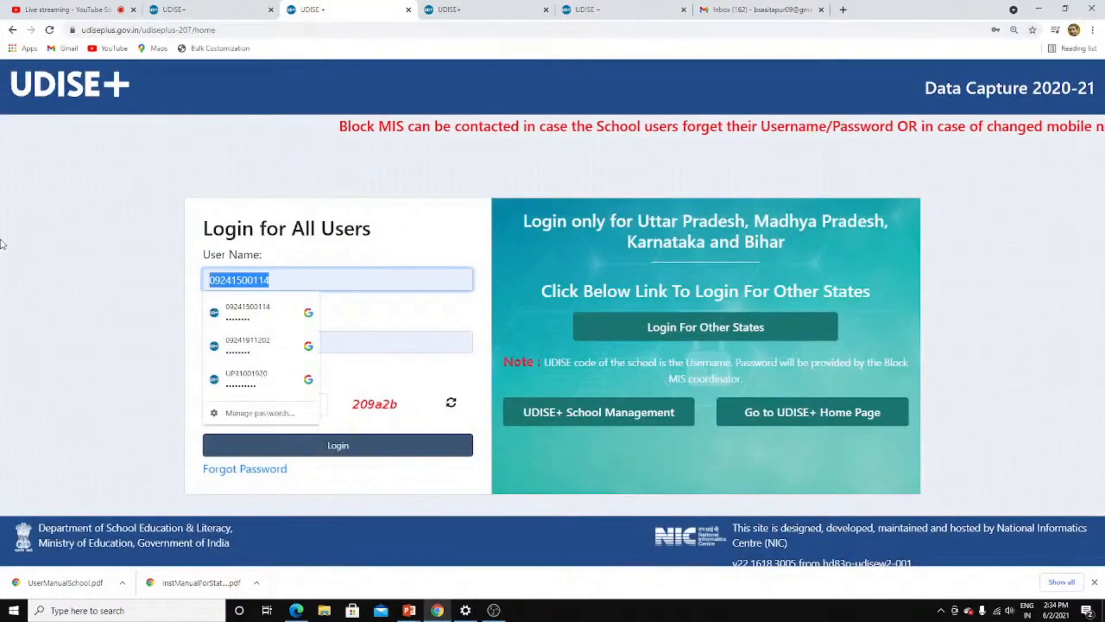
Step: Try to log in with the second saved school account using the captcha code, and reopen the login page
click(255, 341)
click(256, 397)
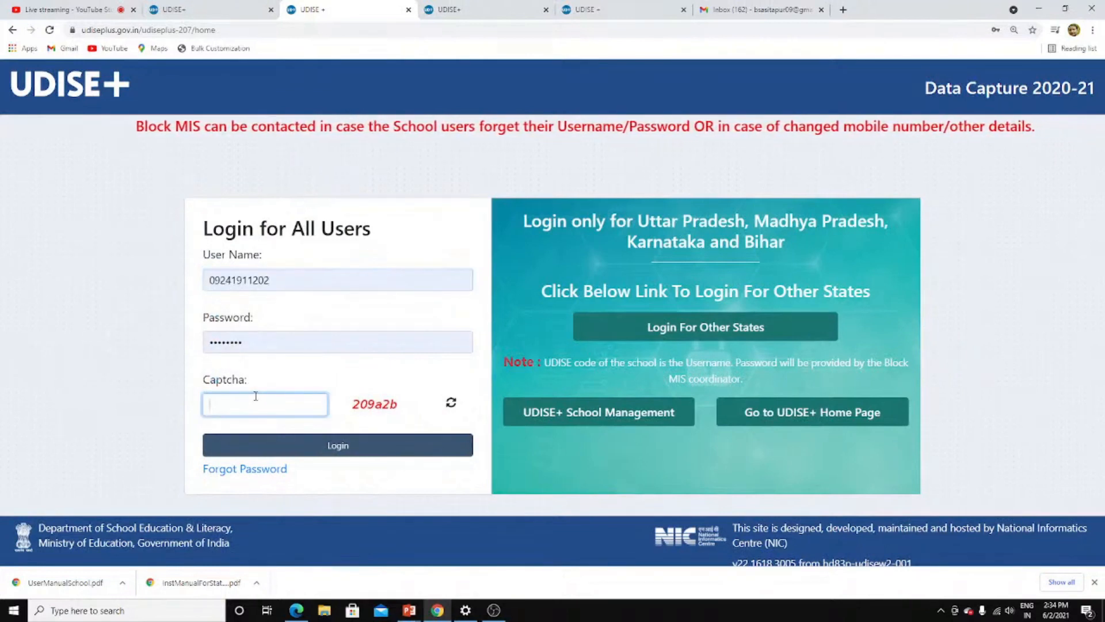
text(209a2)
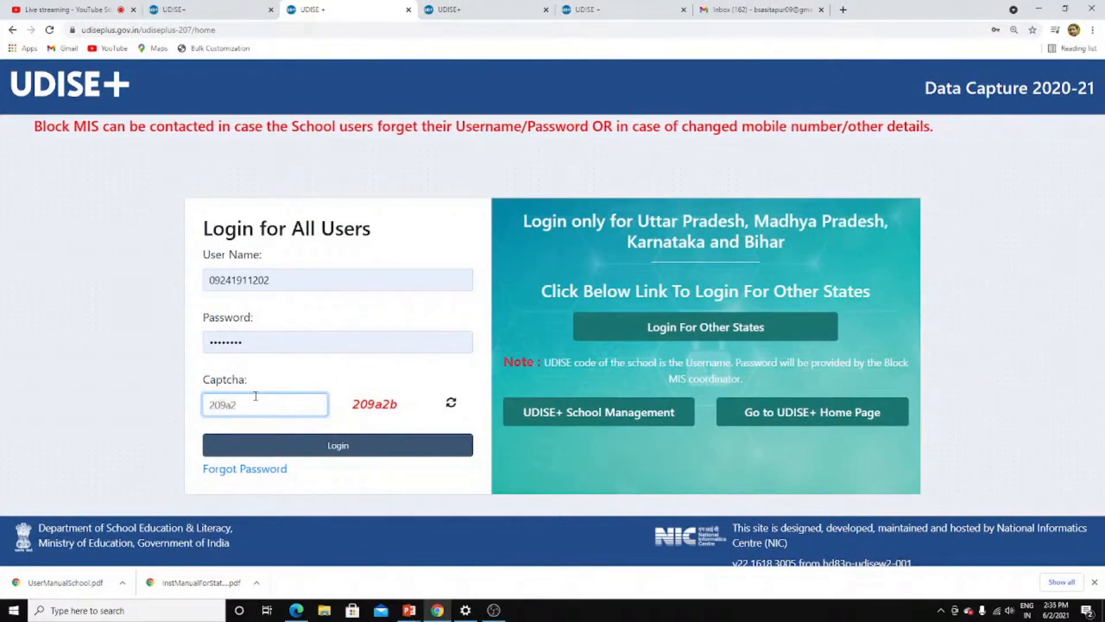
key(Return)
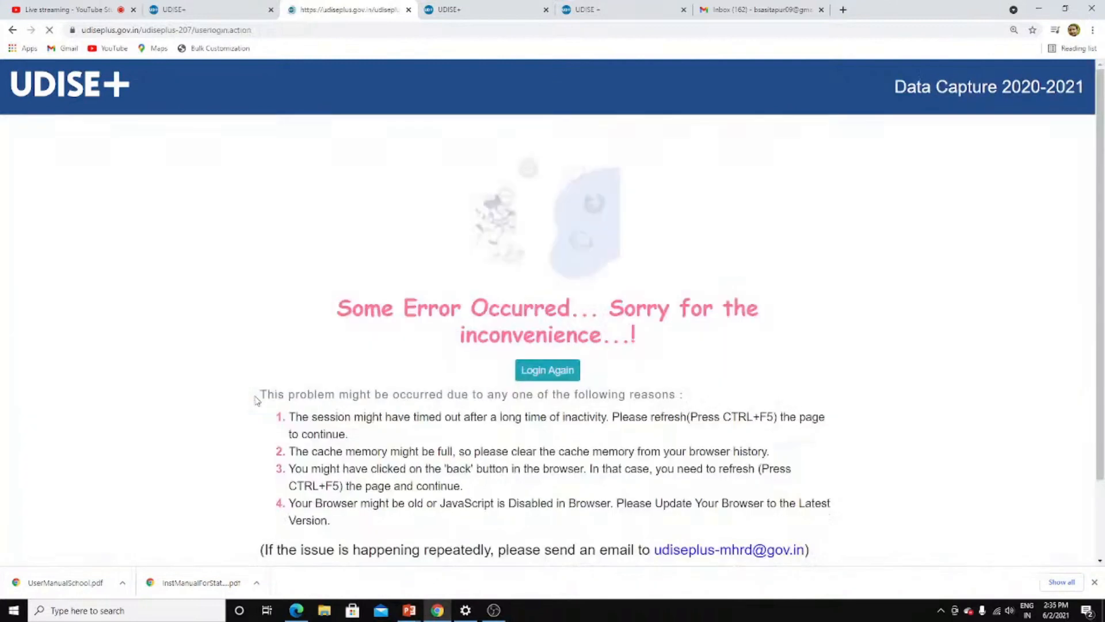
click(561, 368)
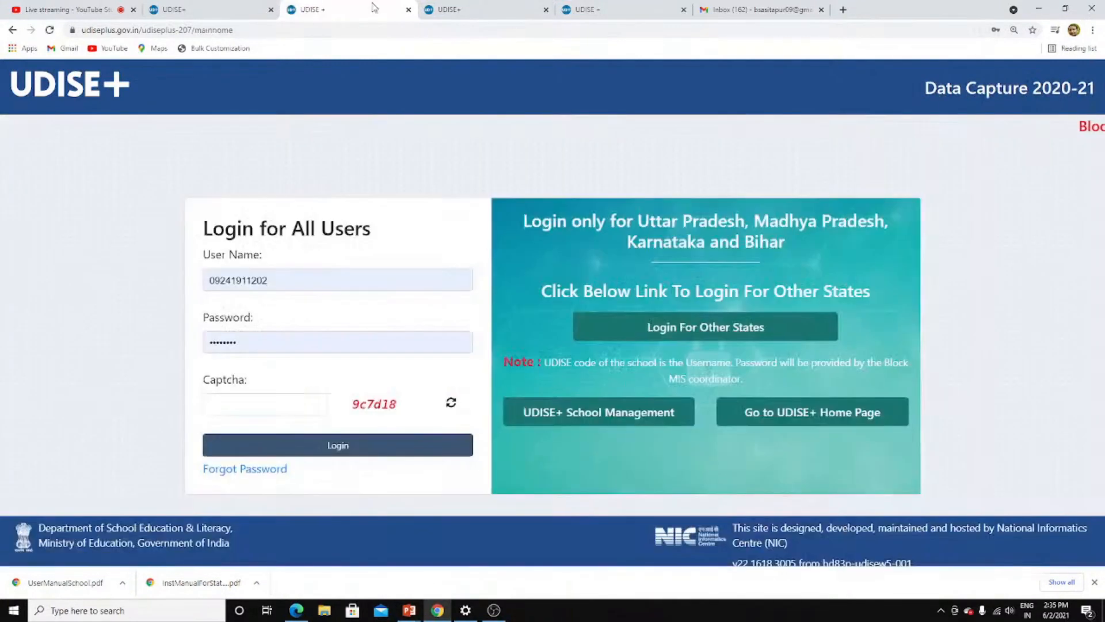
Step: Close the two surplus UDISE+ browser tabs and return to the Data Capture 2020-21 login page
click(546, 10)
click(546, 10)
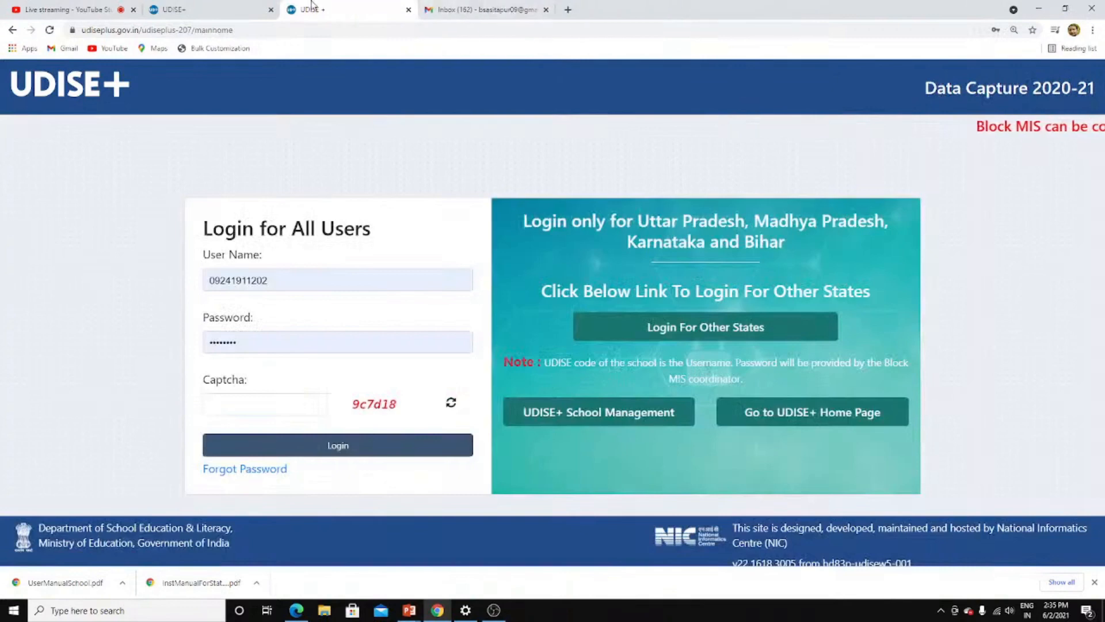
click(239, 11)
click(317, 18)
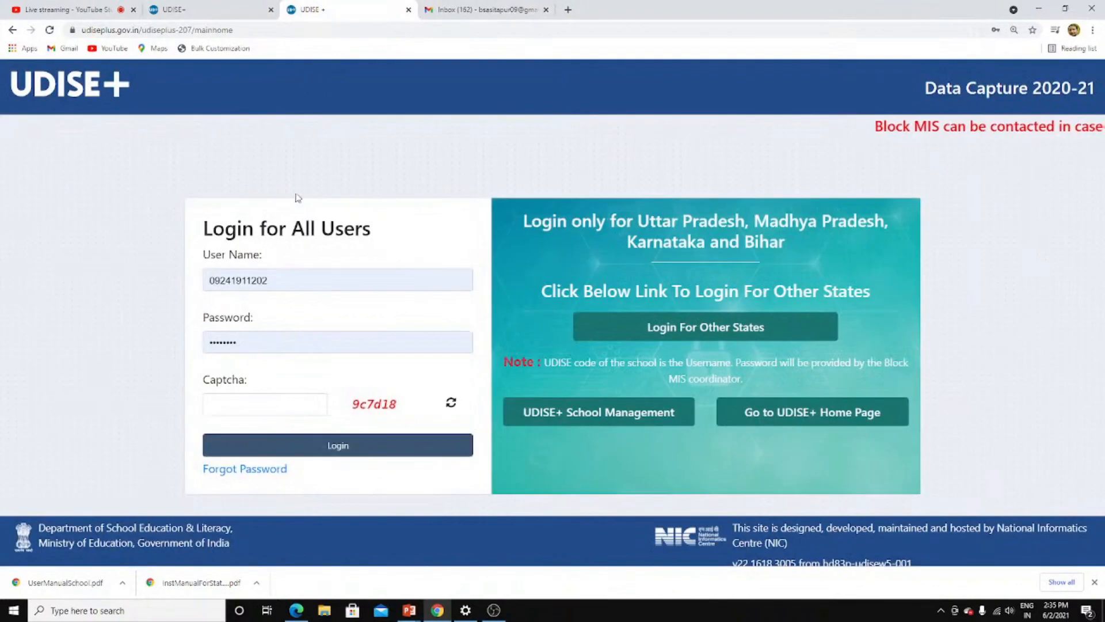
Step: Log in to the portal with the prefilled school account by entering the displayed captcha code
click(262, 404)
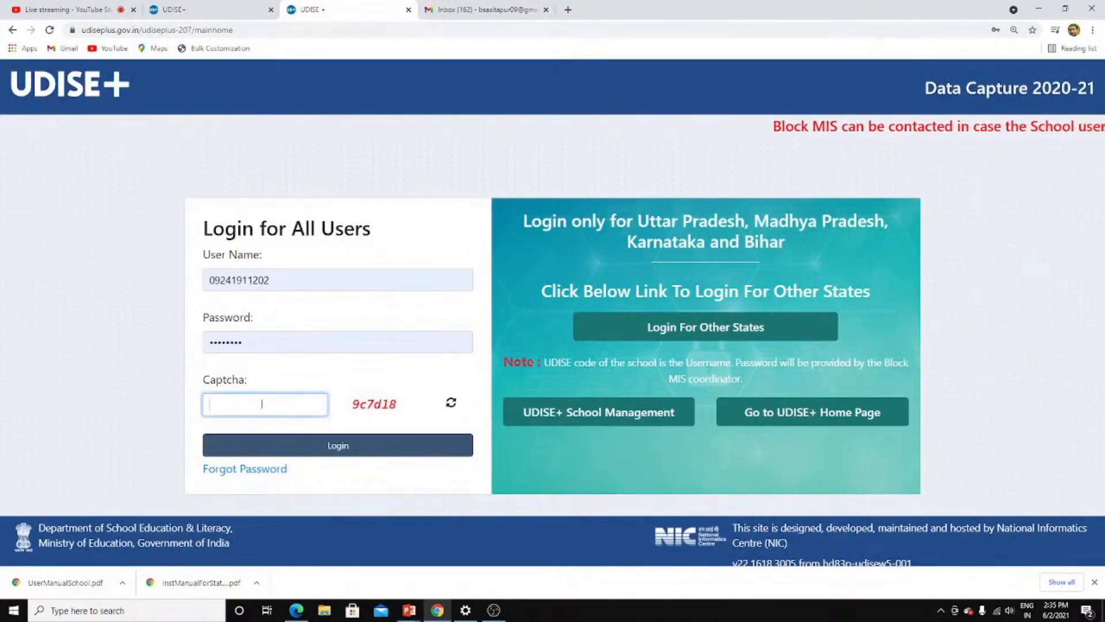
text(6)
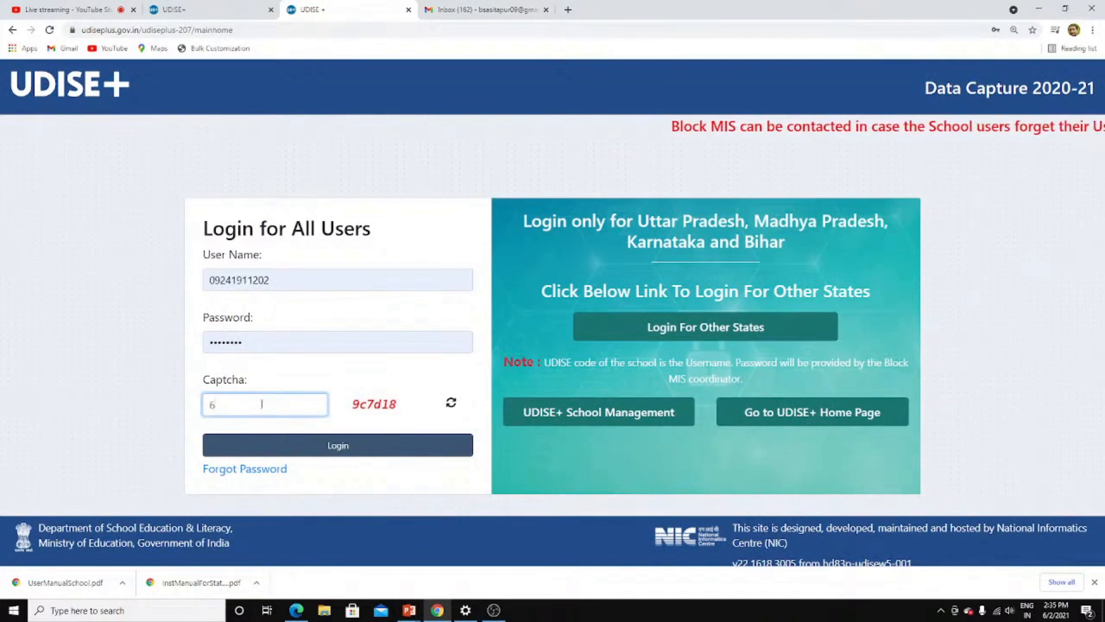
key(BackSpace)
text(9c)
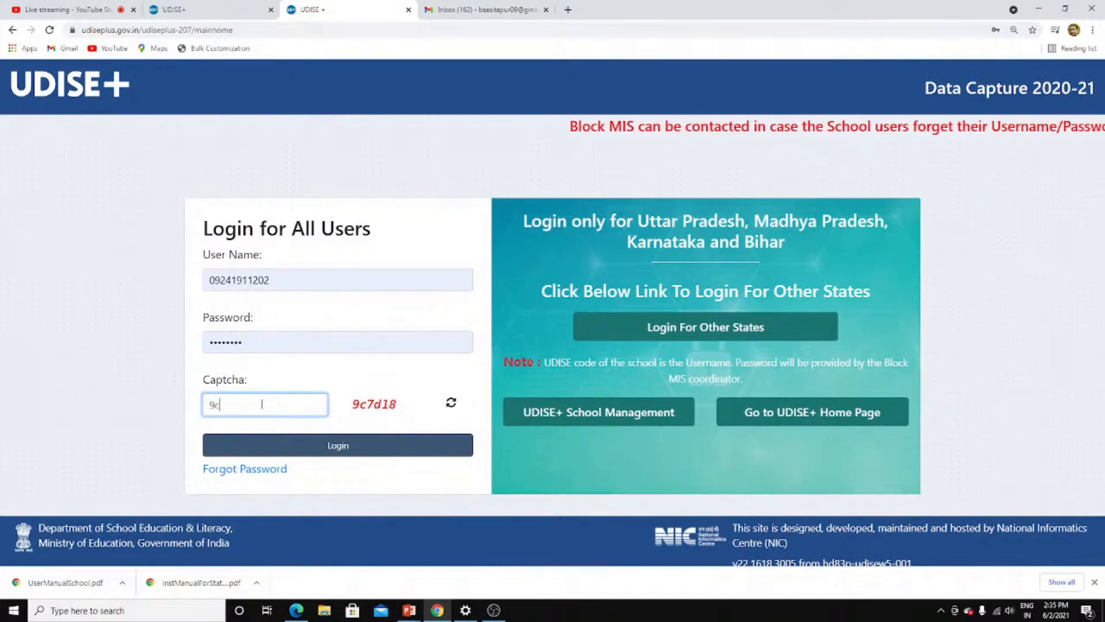
text(7d18)
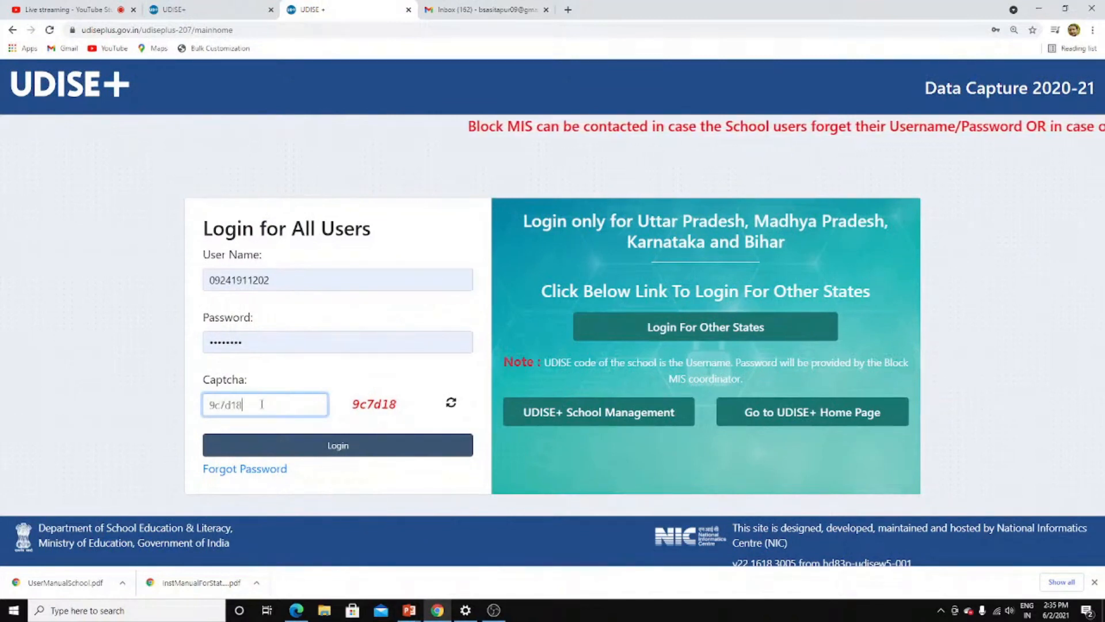
key(Return)
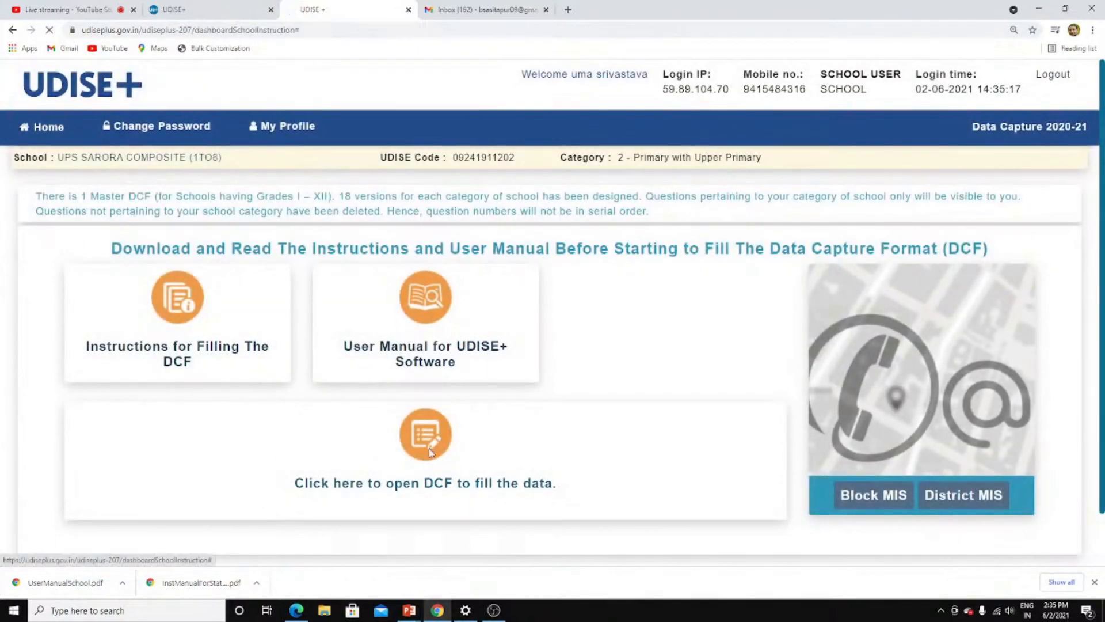
Step: Open the DCF form list for data entry and set its language to Hindi, acknowledging the important notes each time
click(430, 452)
click(702, 405)
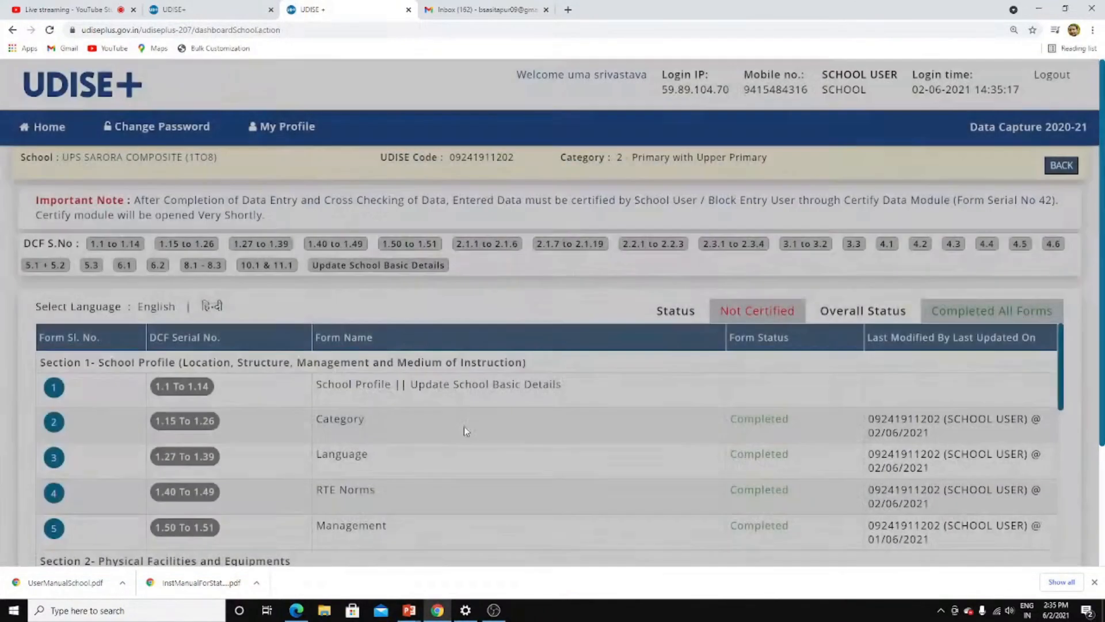
click(212, 308)
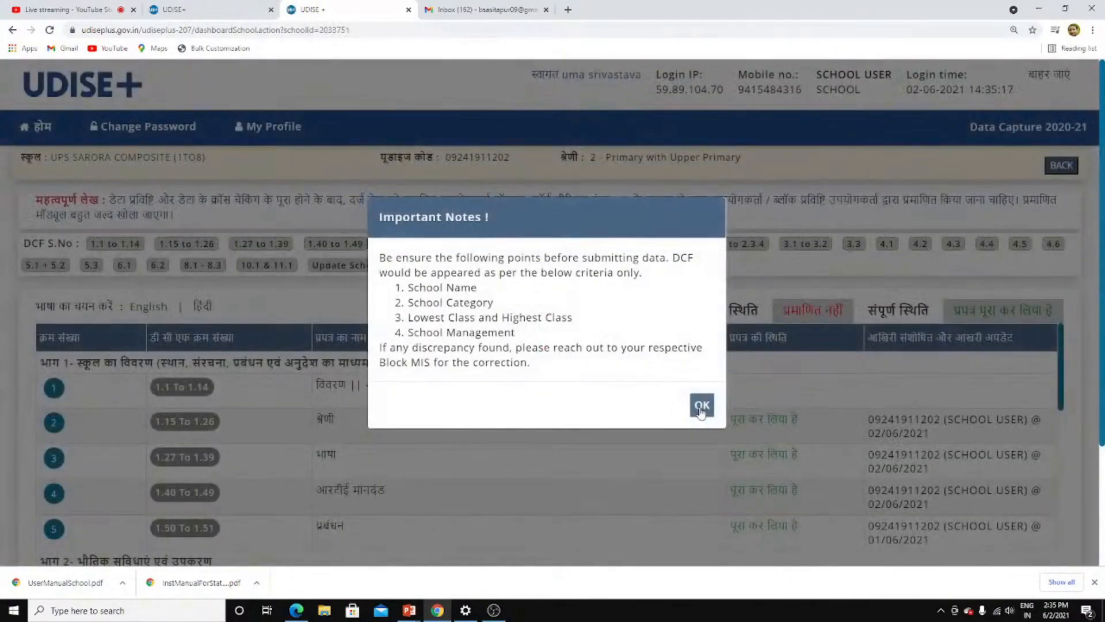
click(701, 406)
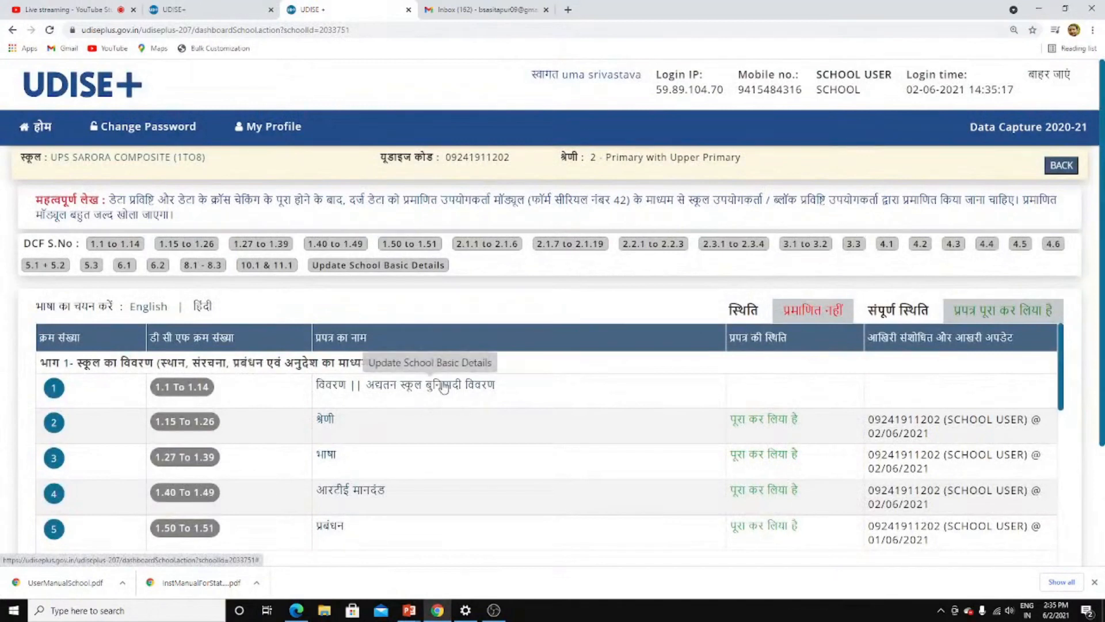
Step: Open the school basic details update form and enter the school head's STD code and landline number
click(397, 393)
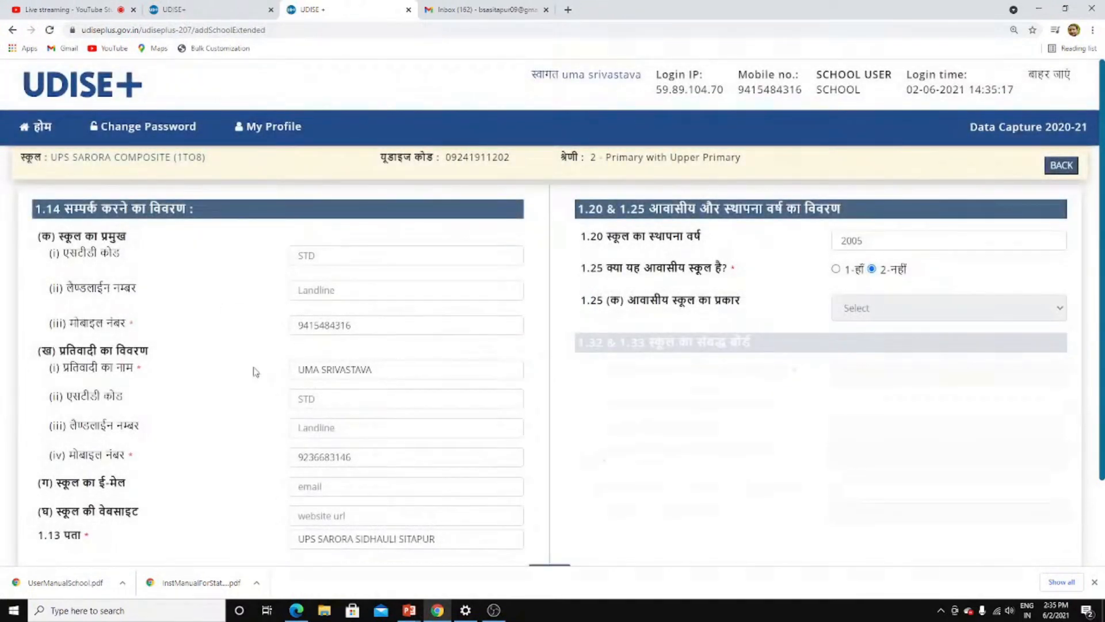
click(345, 261)
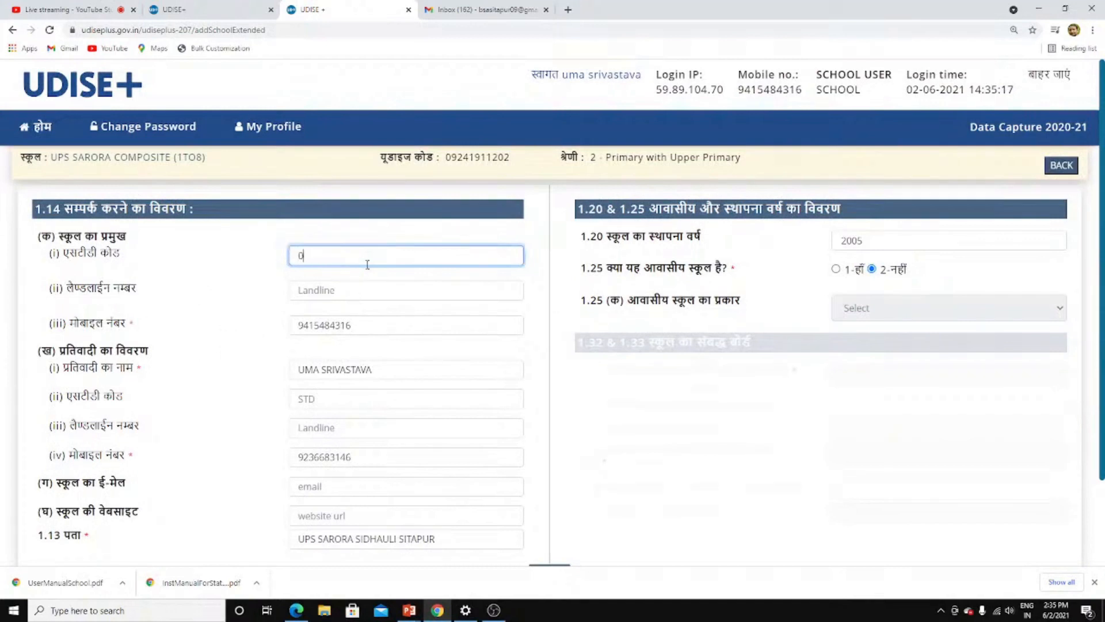
text(05862)
key(Tab)
text(2)
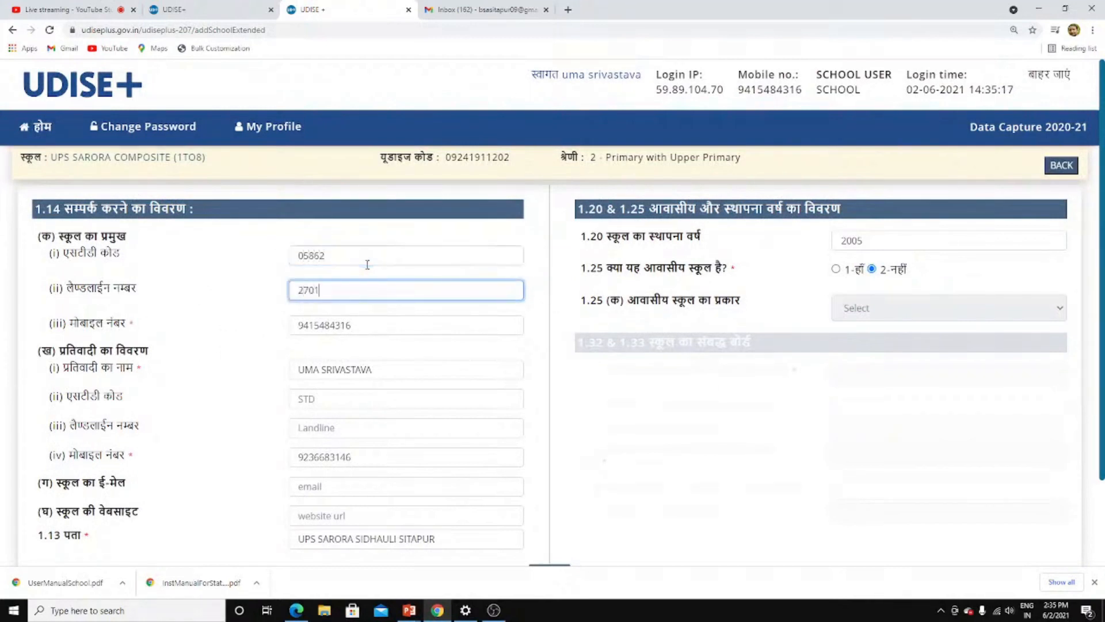
key(Tab)
key(shift+Tab)
key(Tab)
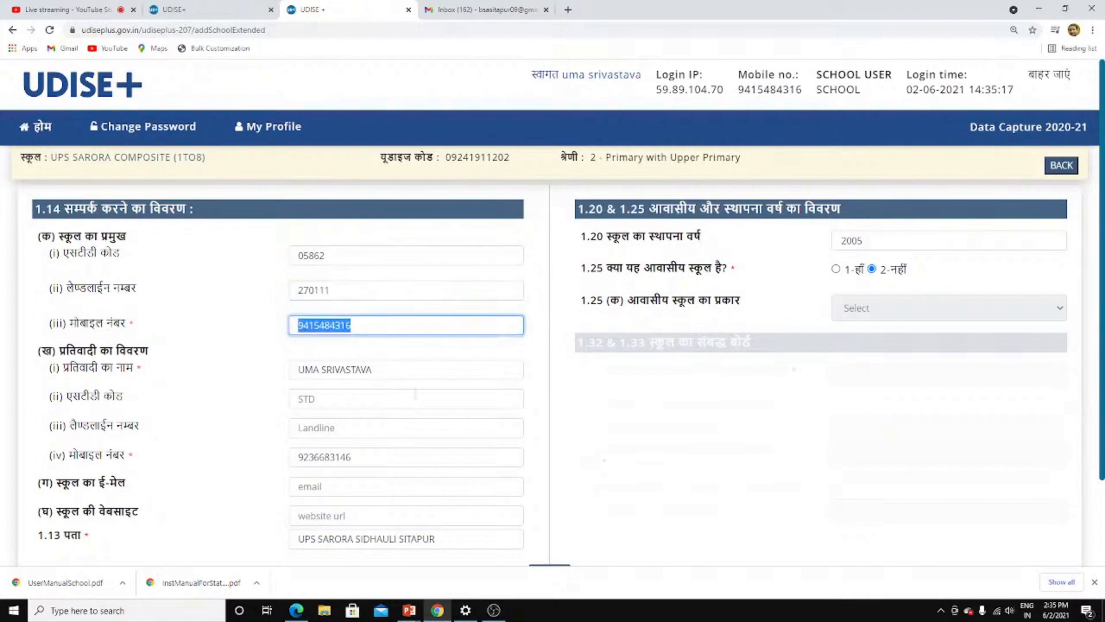
key(Tab)
key(Tab)
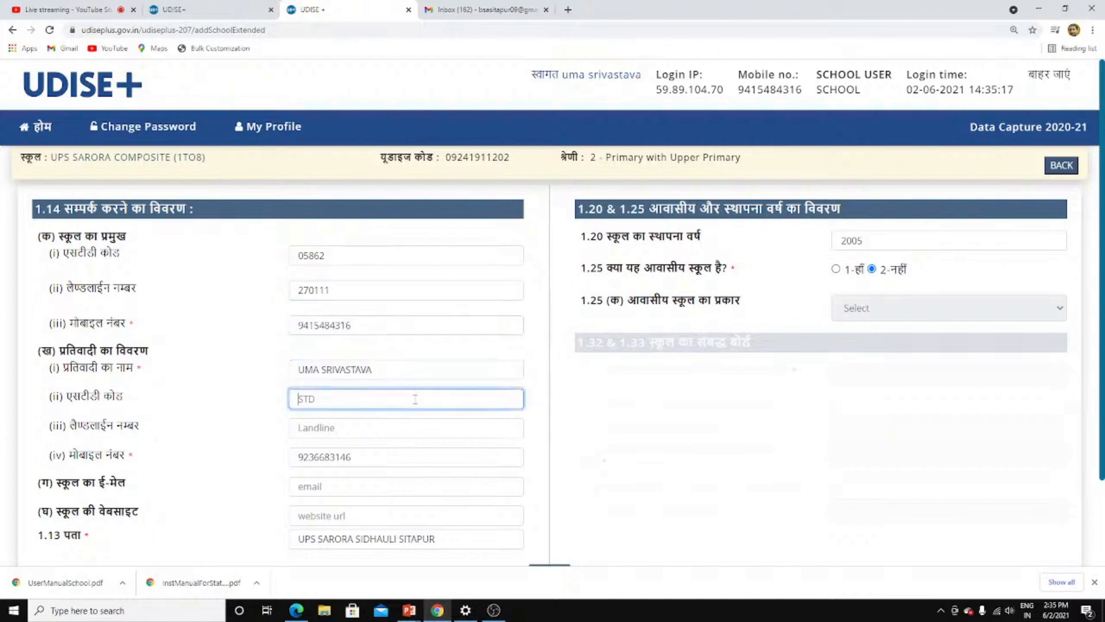
Step: Submit the updated school basic details, leaving the respondent's STD code and landline blank
scroll(414, 399, down, 2)
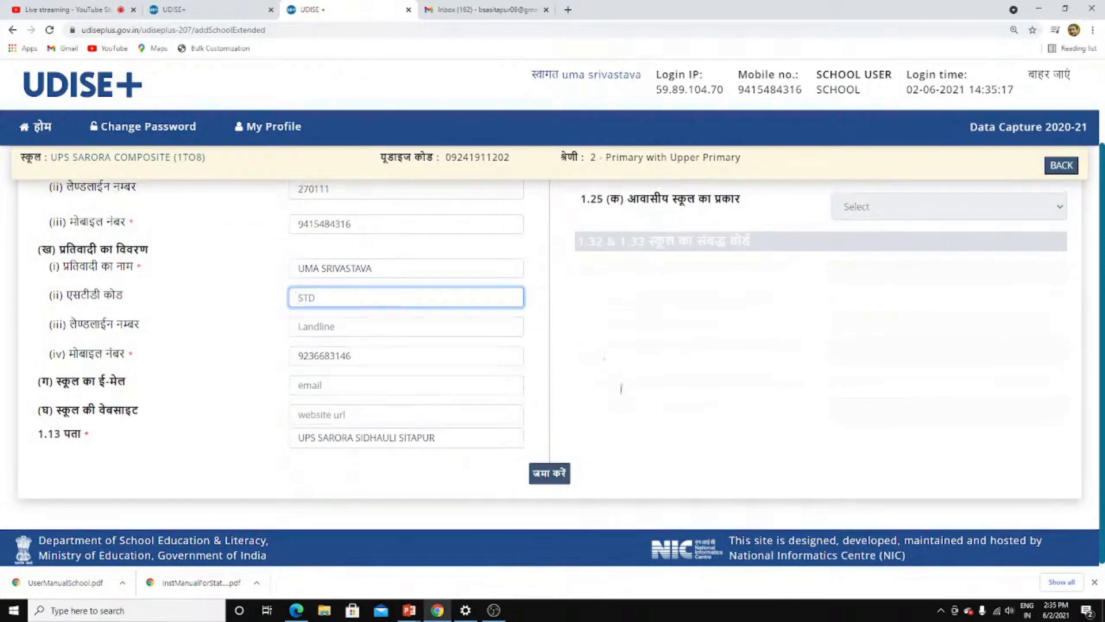
scroll(621, 389, up, 2)
scroll(659, 399, down, 2)
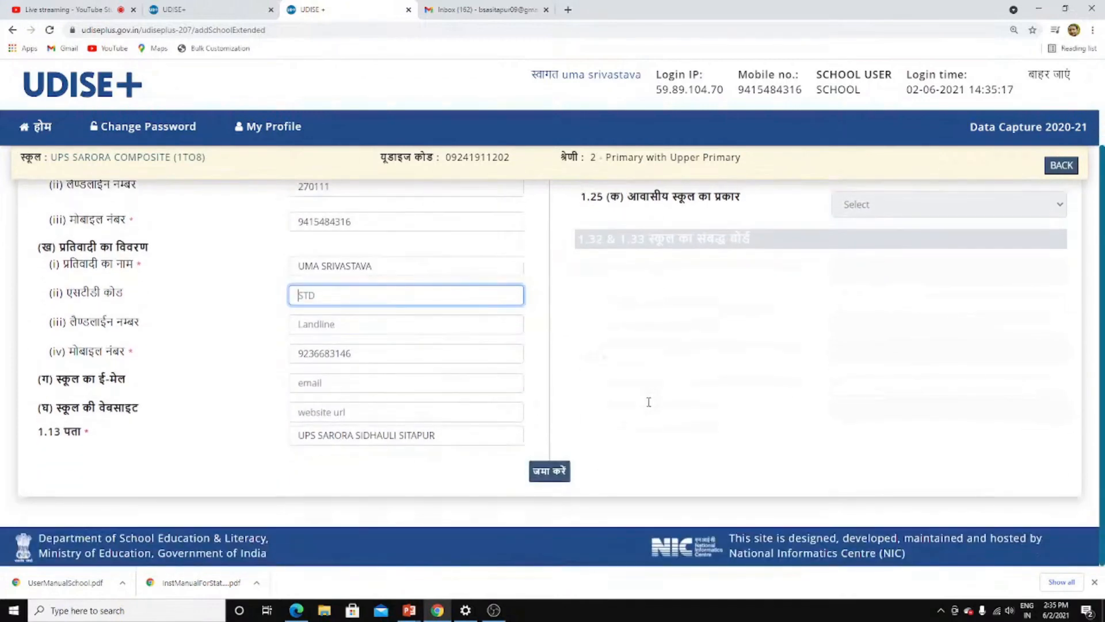
click(550, 473)
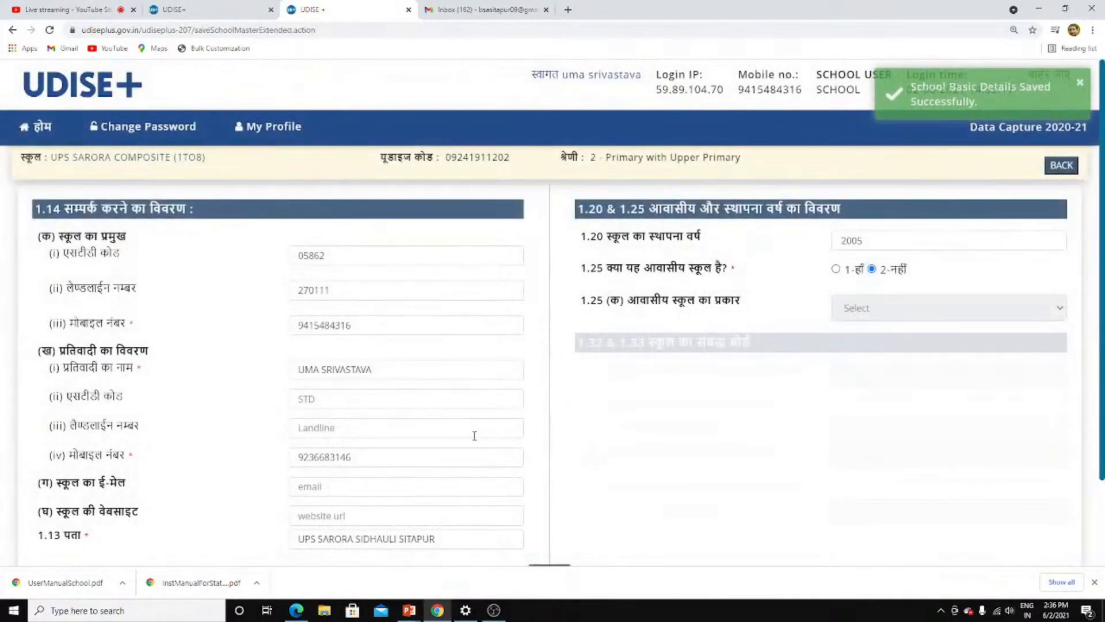
Step: Review the saved contact details of the school head and respondent, and submit the basic details once more
scroll(454, 422, down, 1)
scroll(548, 451, up, 1)
scroll(550, 449, down, 1)
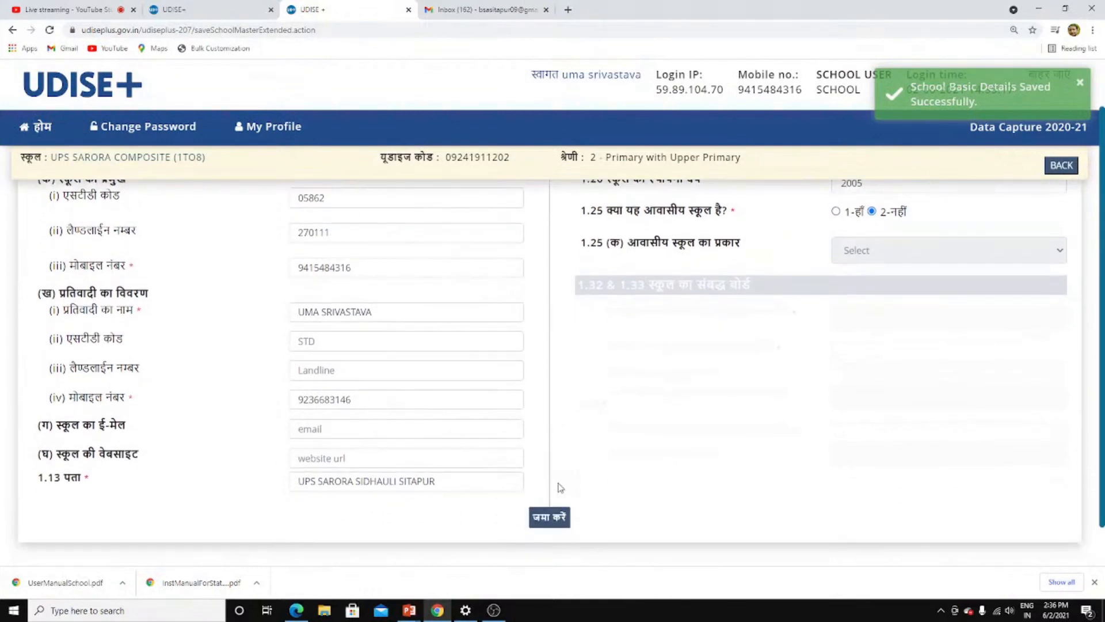
scroll(515, 396, up, 1)
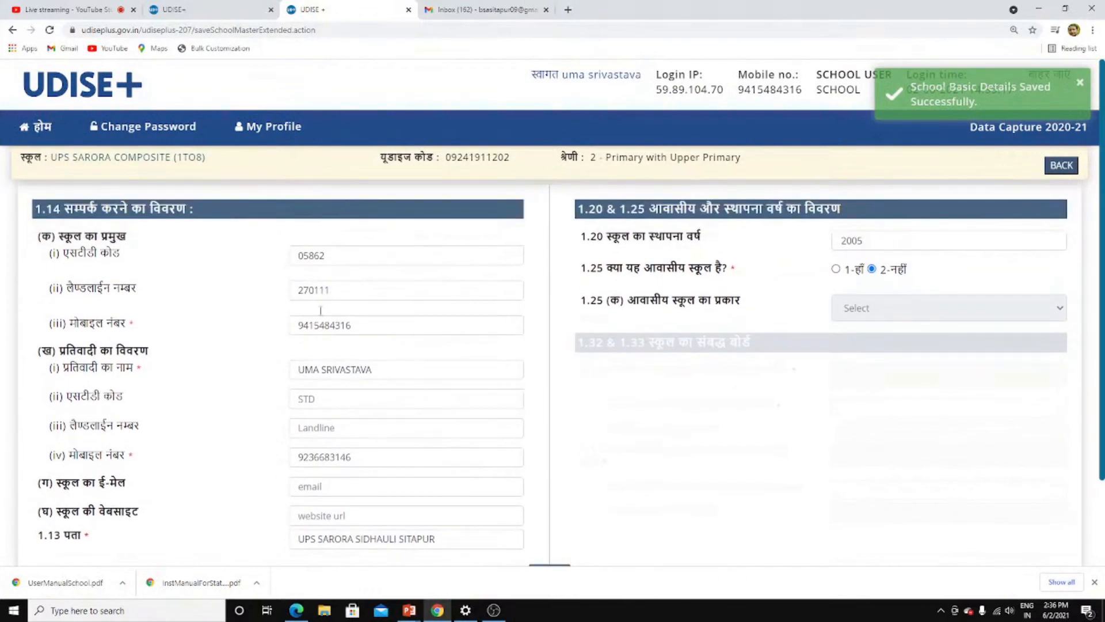
click(386, 261)
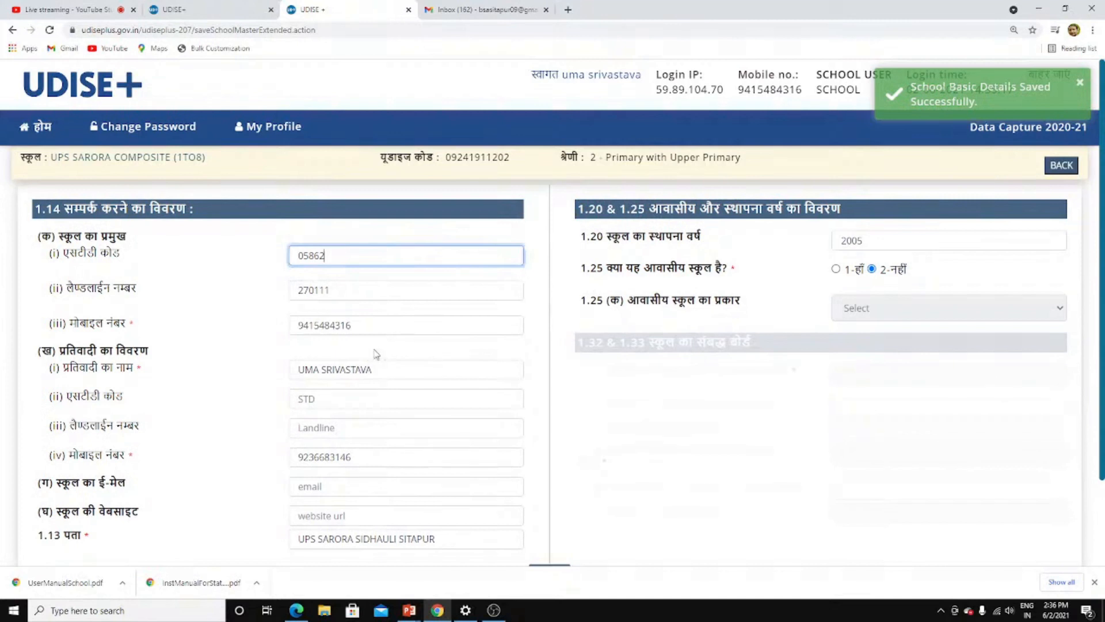
scroll(374, 354, down, 1)
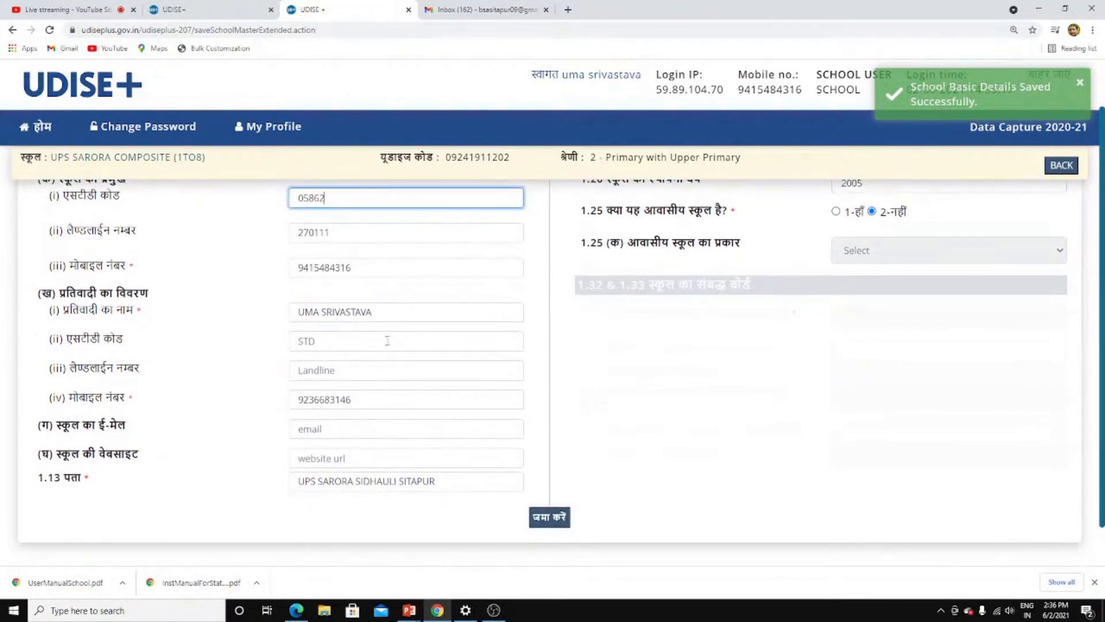
key(Tab)
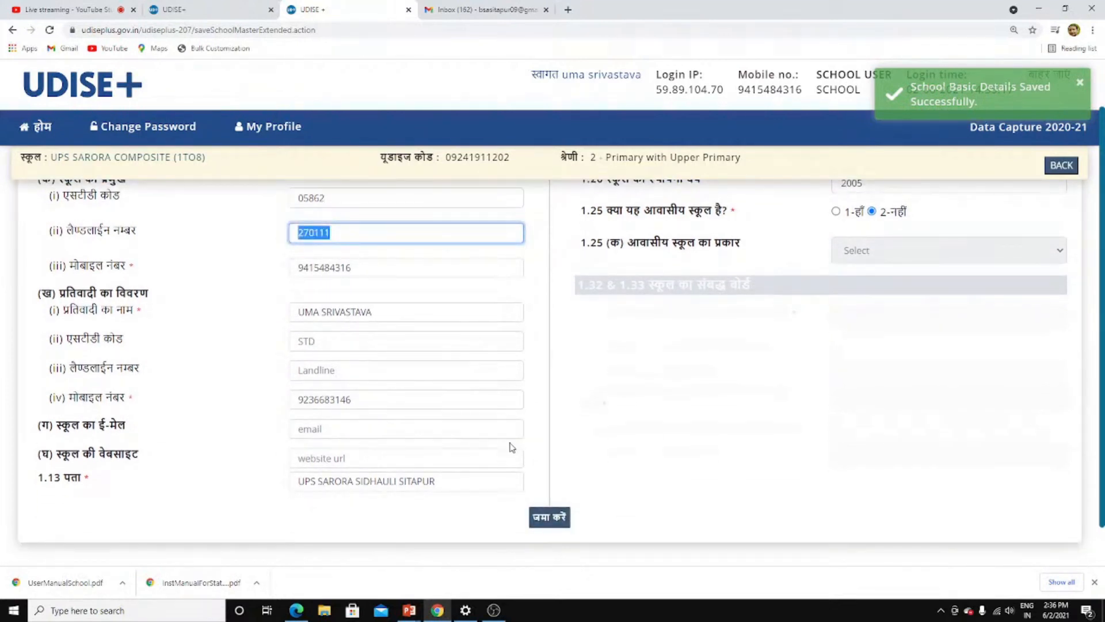
scroll(647, 389, up, 1)
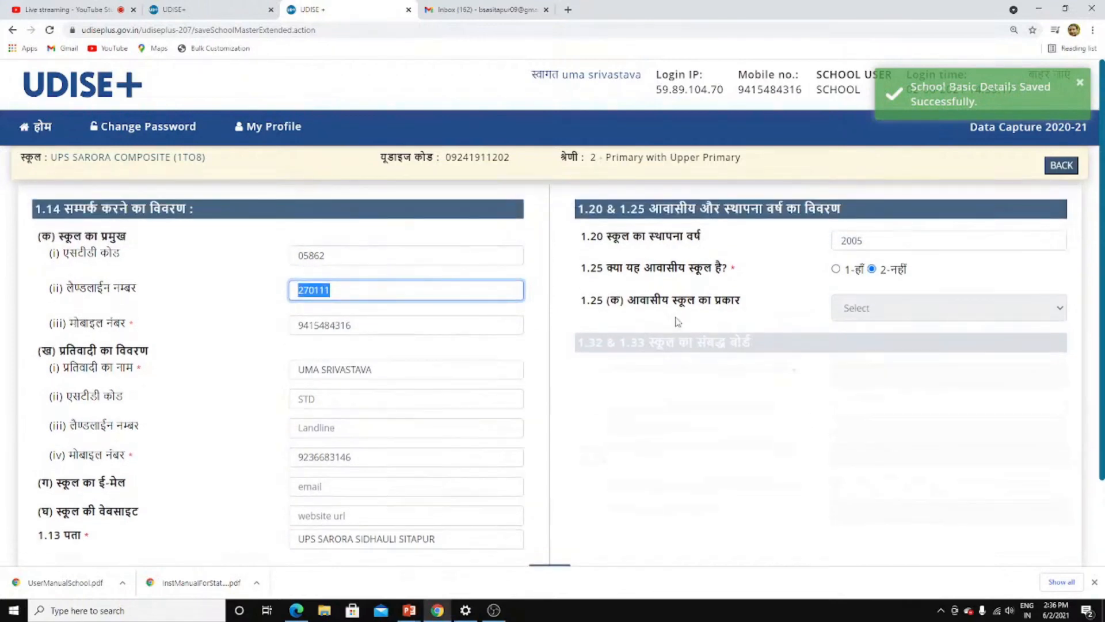
scroll(547, 460, down, 2)
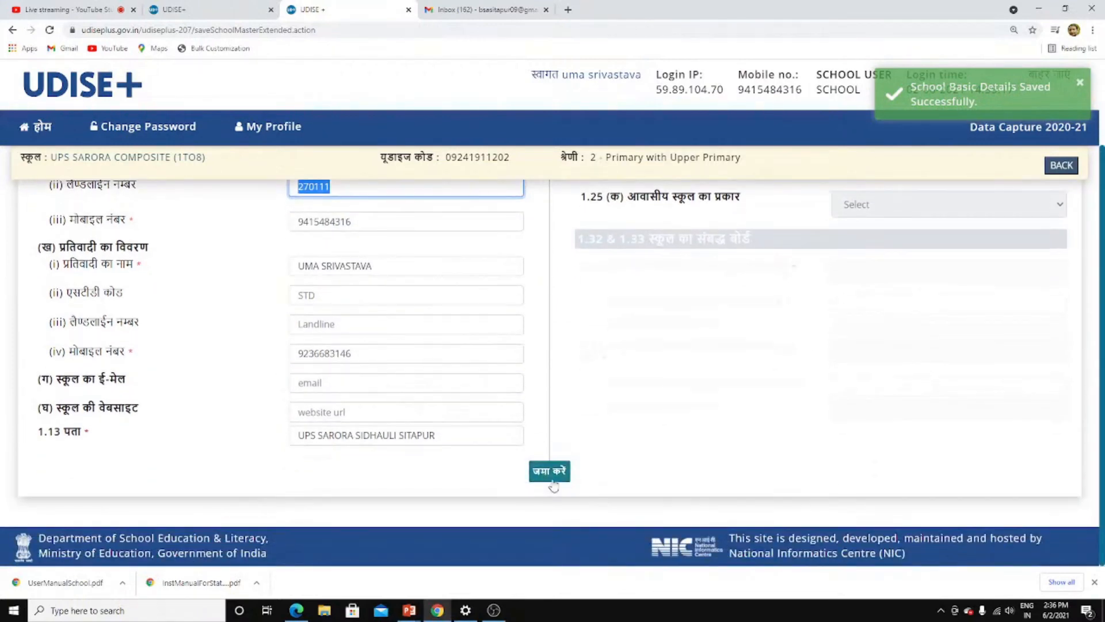
click(553, 482)
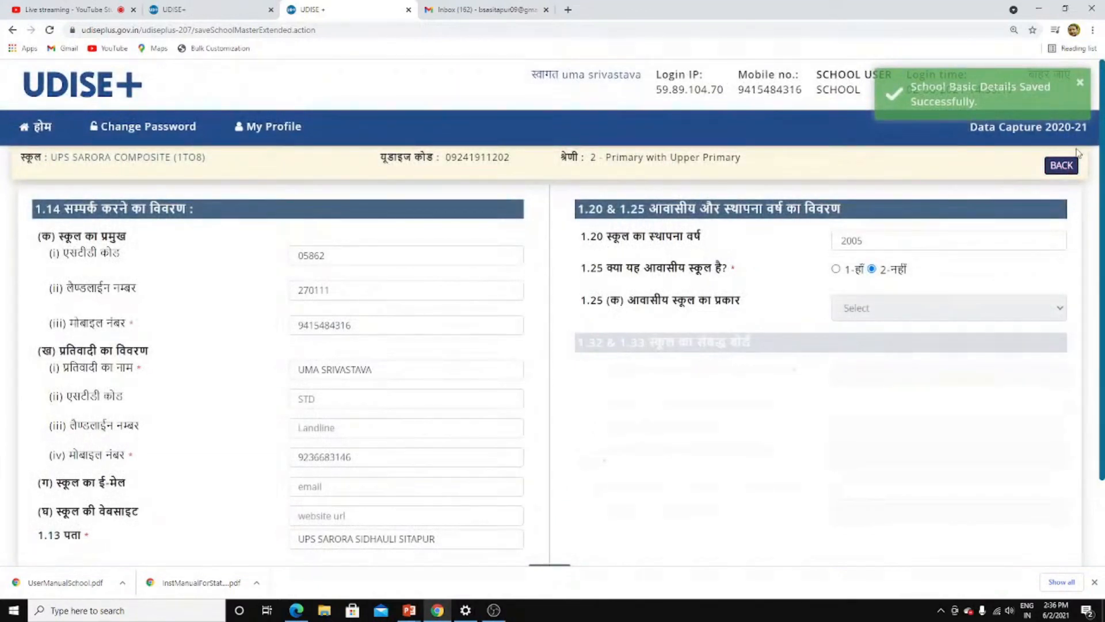
Step: Return to the DCF form list and switch its language to English, acknowledging the important notes
click(1082, 86)
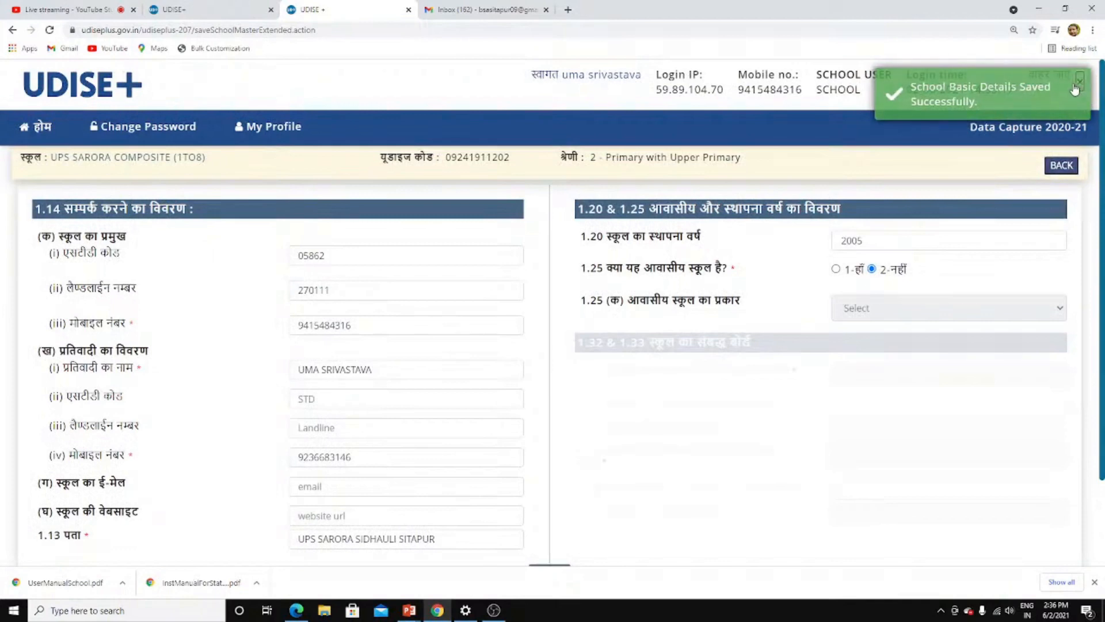
click(1061, 165)
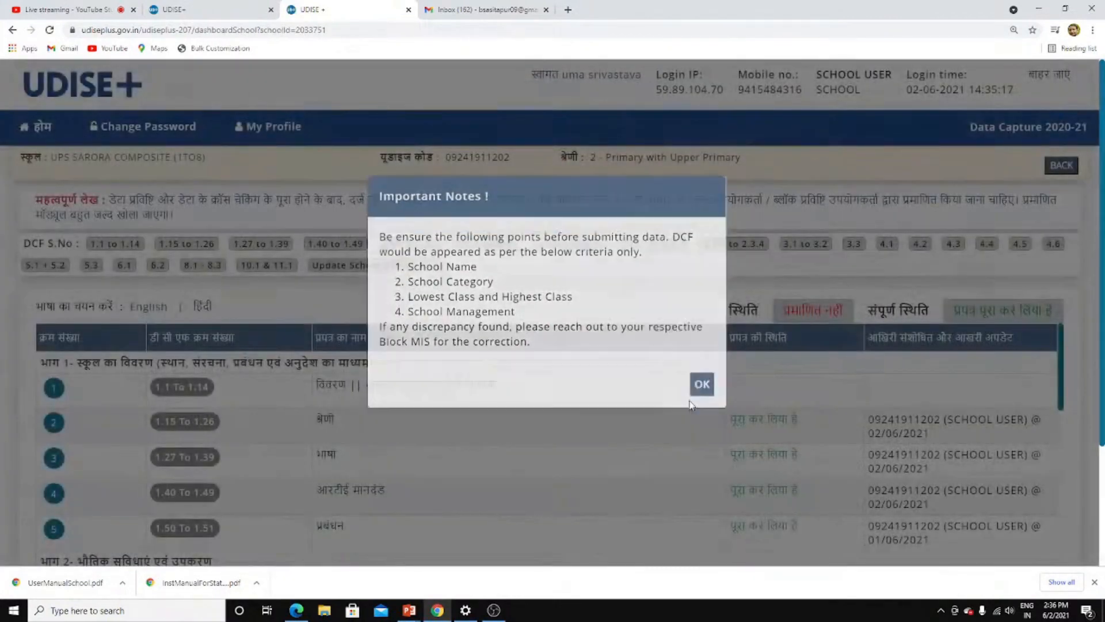
click(701, 385)
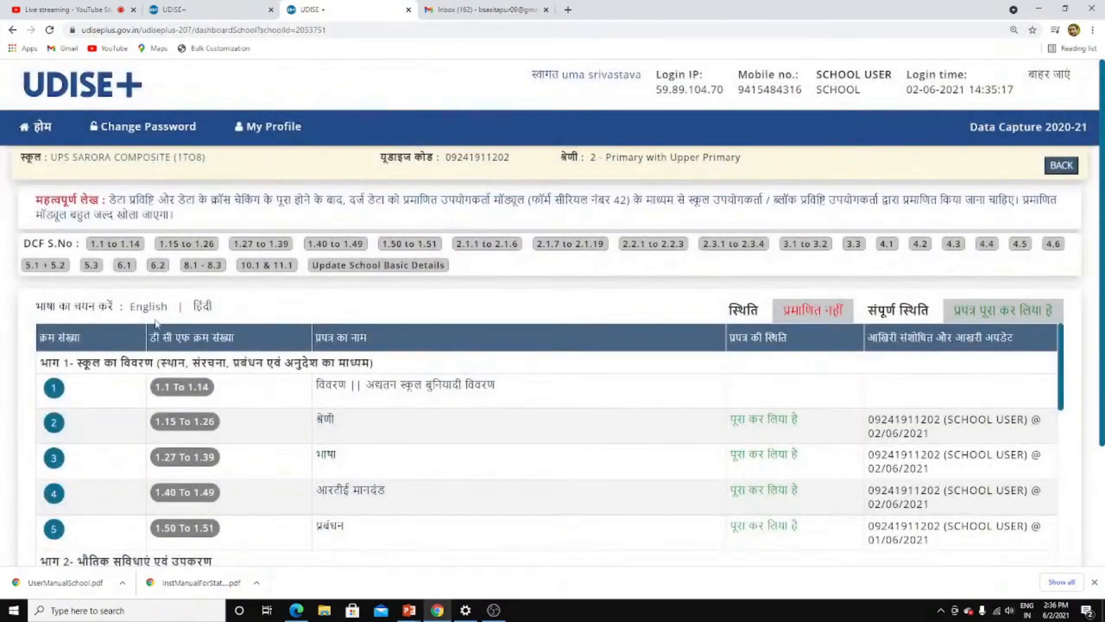
click(153, 313)
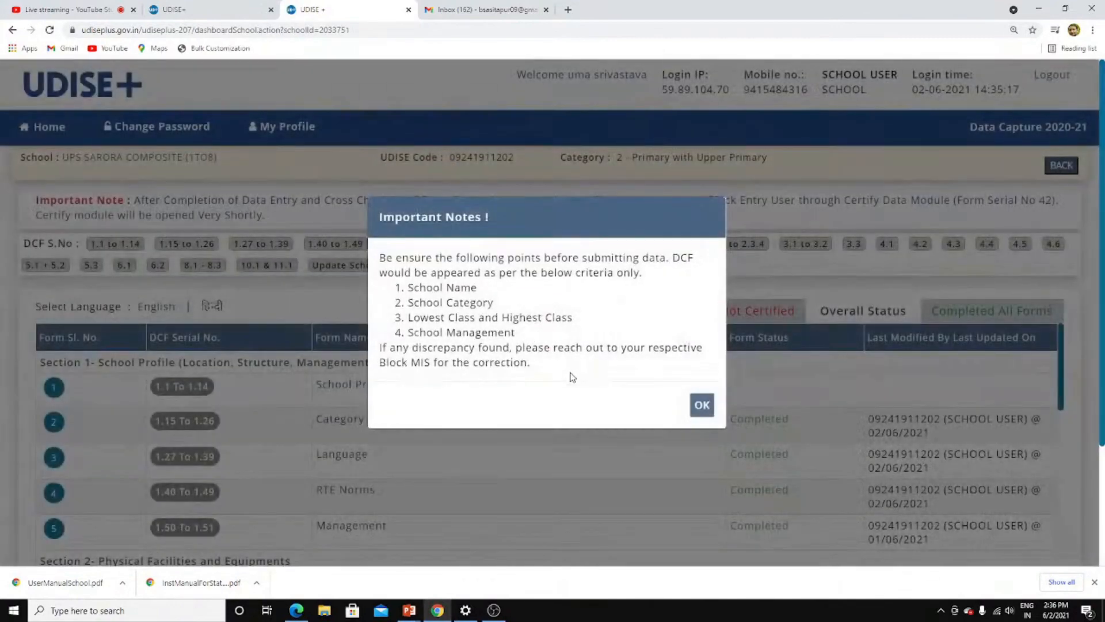
click(701, 404)
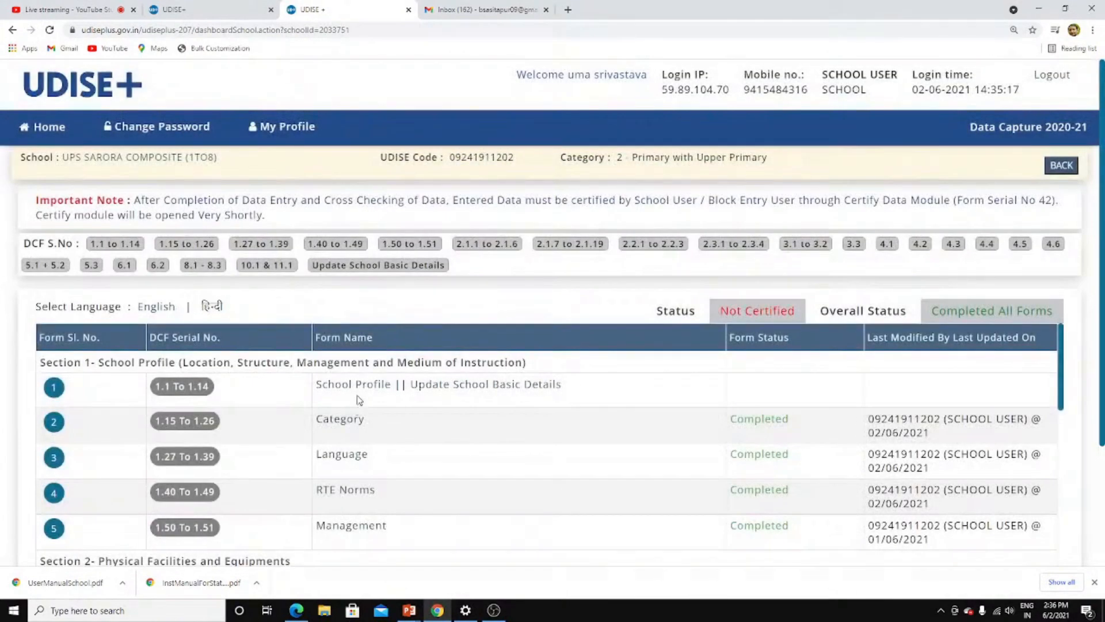
Step: Open the Category form (1.15 to 1.26) and go through the number of sections by class and the years of recognition
click(340, 421)
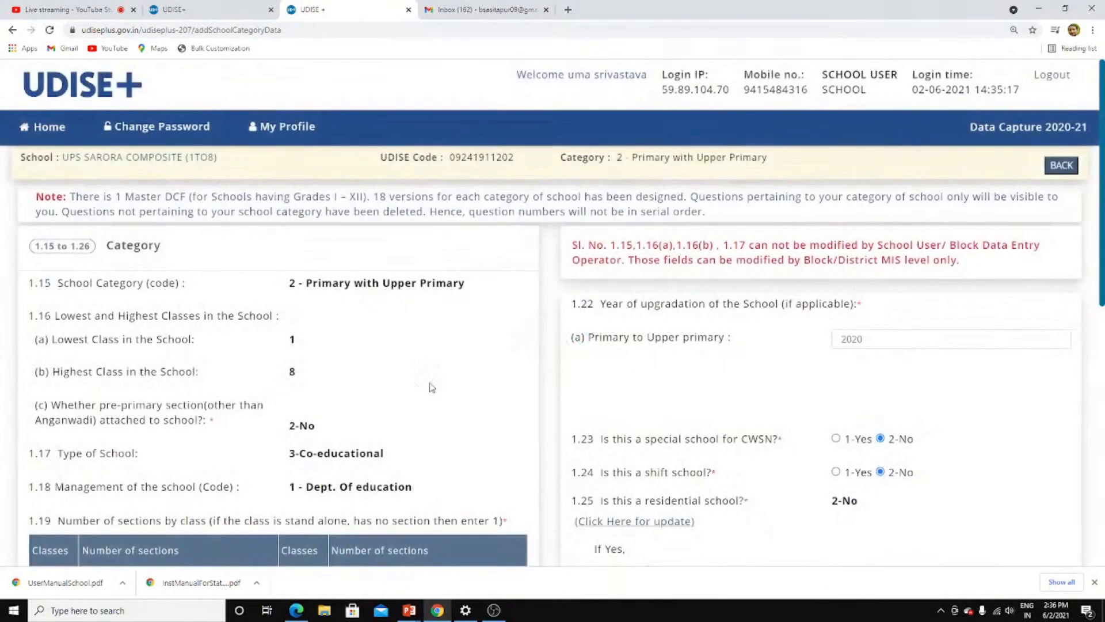
scroll(370, 378, down, 2)
scroll(369, 378, down, 4)
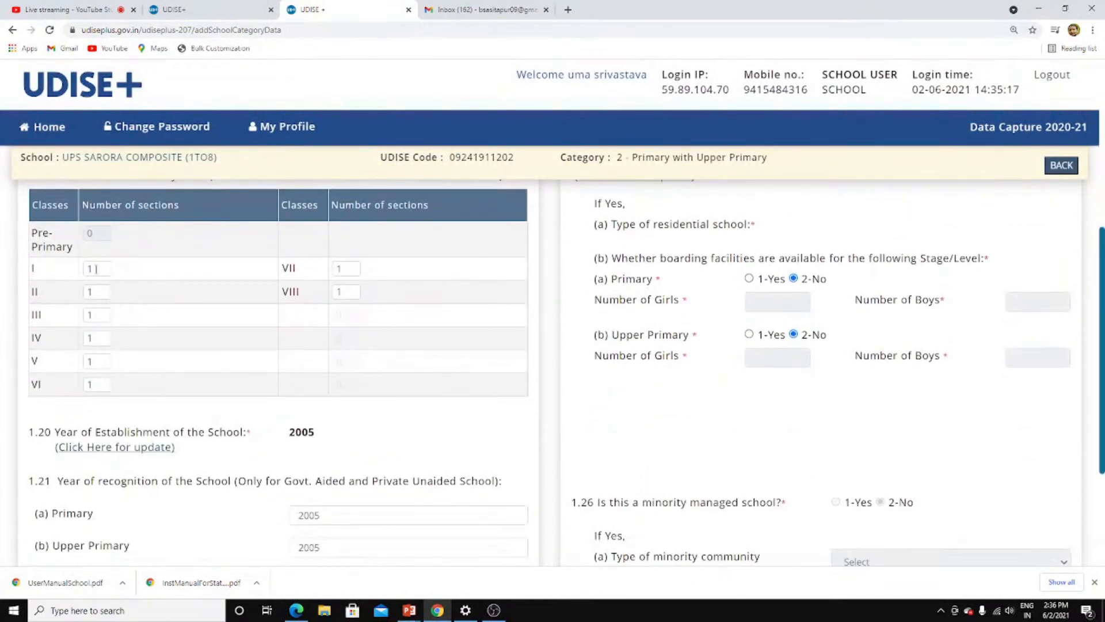
double_click(96, 268)
key(Tab)
key(Tab)
key(Tab)
key(Tab)
key(Tab)
key(Tab)
key(Tab)
key(Tab)
key(Tab)
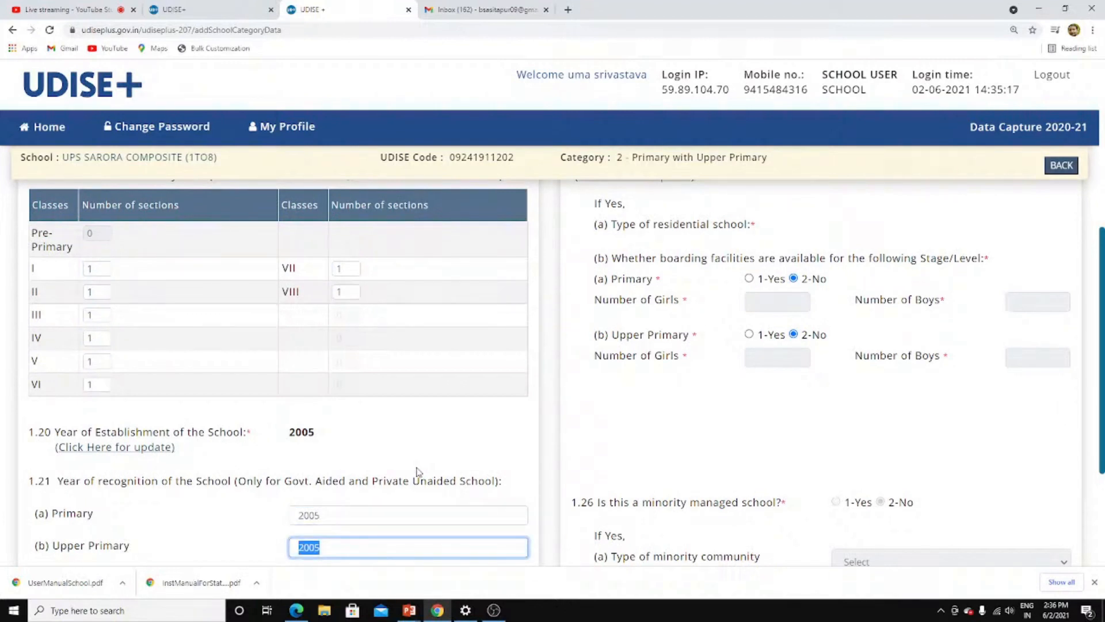
Step: Check the upgradation year, the CWSN and shift school answers, and the boarding facility answers for Primary and Upper Primary
key(Tab)
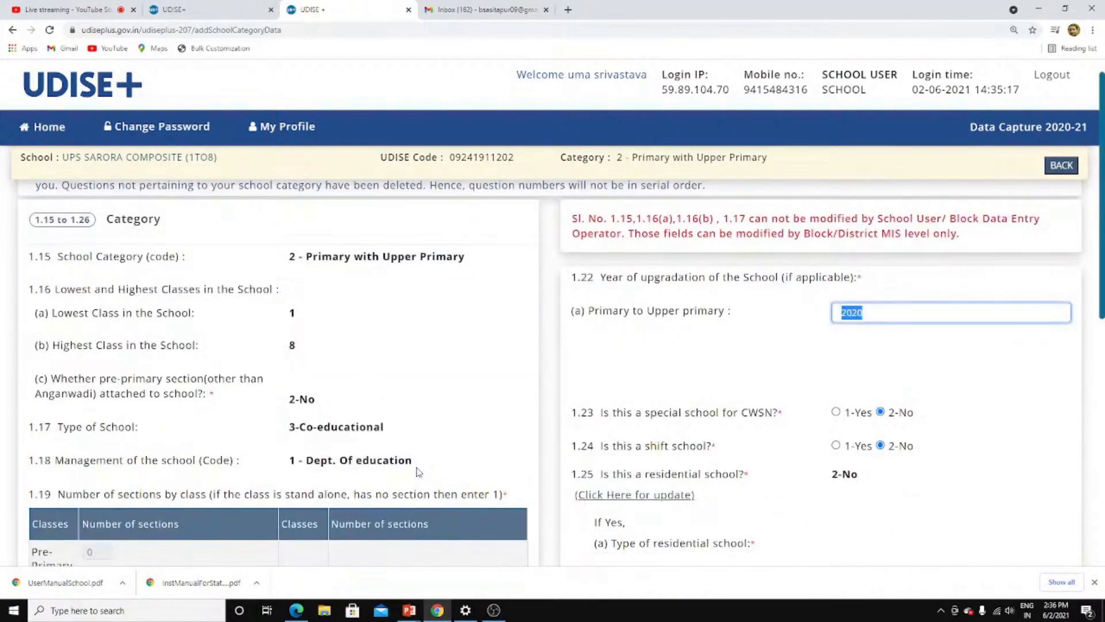
key(Tab)
key(Tab)
key(Tab)
key(Tab)
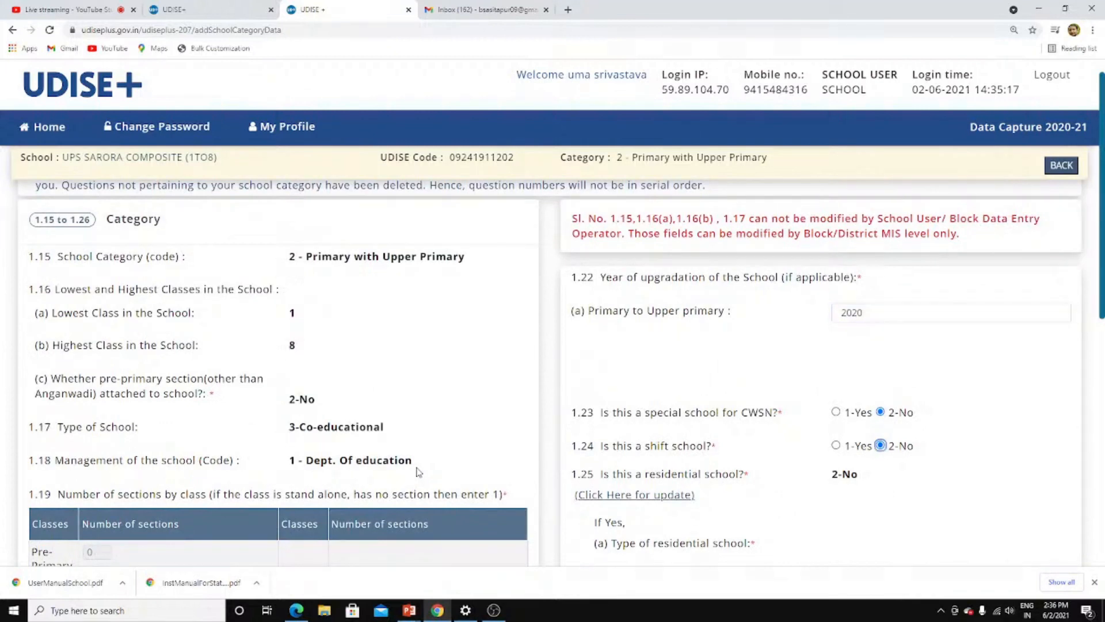
key(Tab)
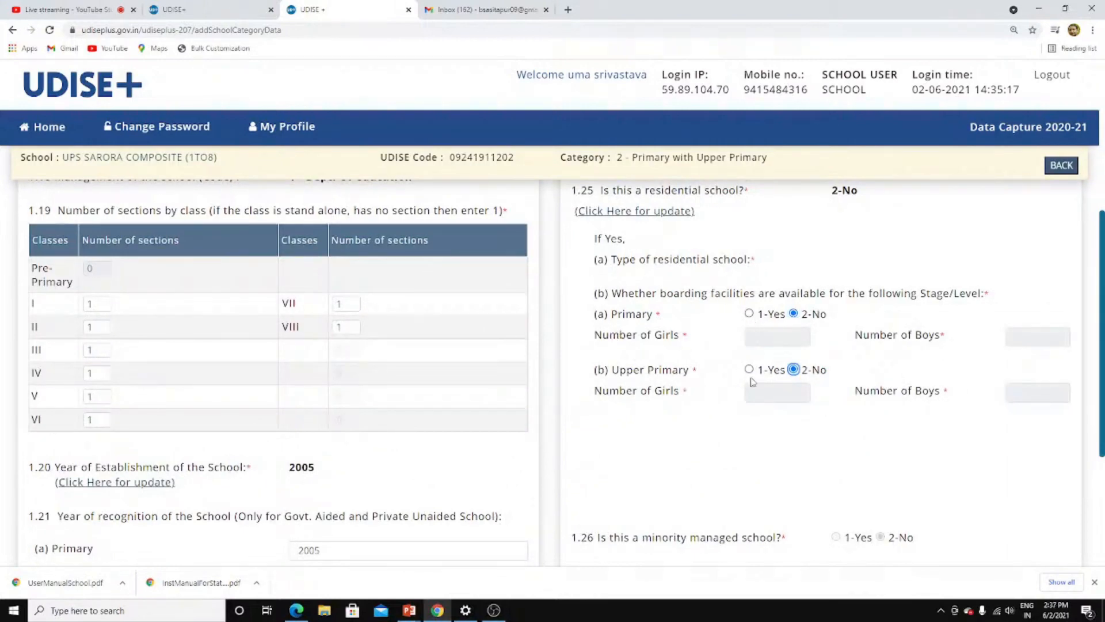
Step: Save the Category form, continue to the Language form (1.27 to 1.39), and check the medium of instruction entries
scroll(711, 388, down, 3)
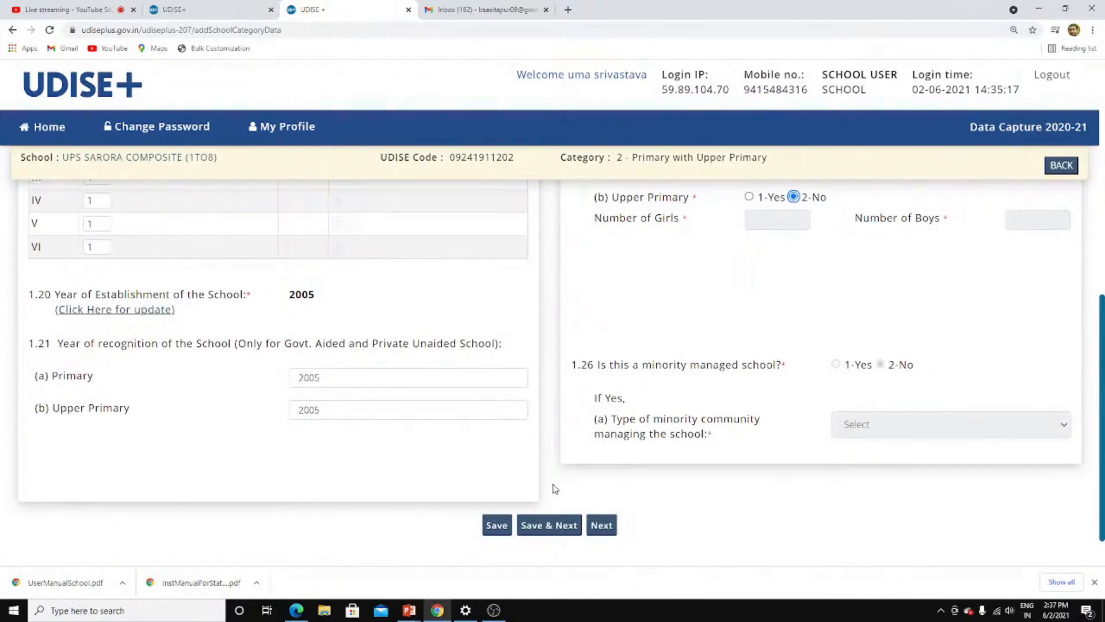
click(564, 525)
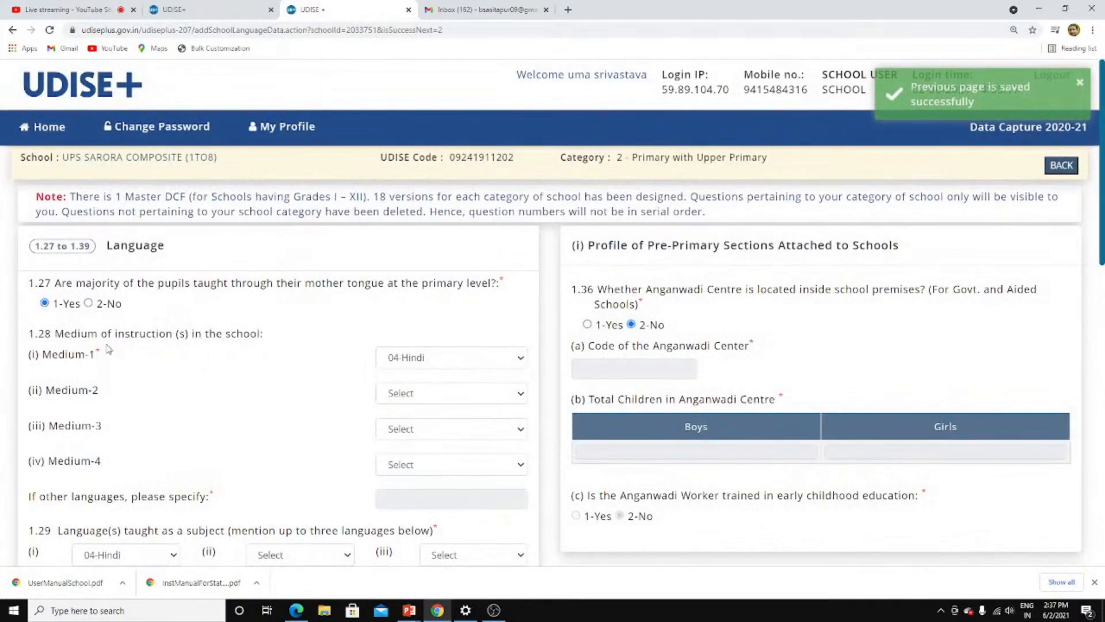
scroll(144, 302, down, 1)
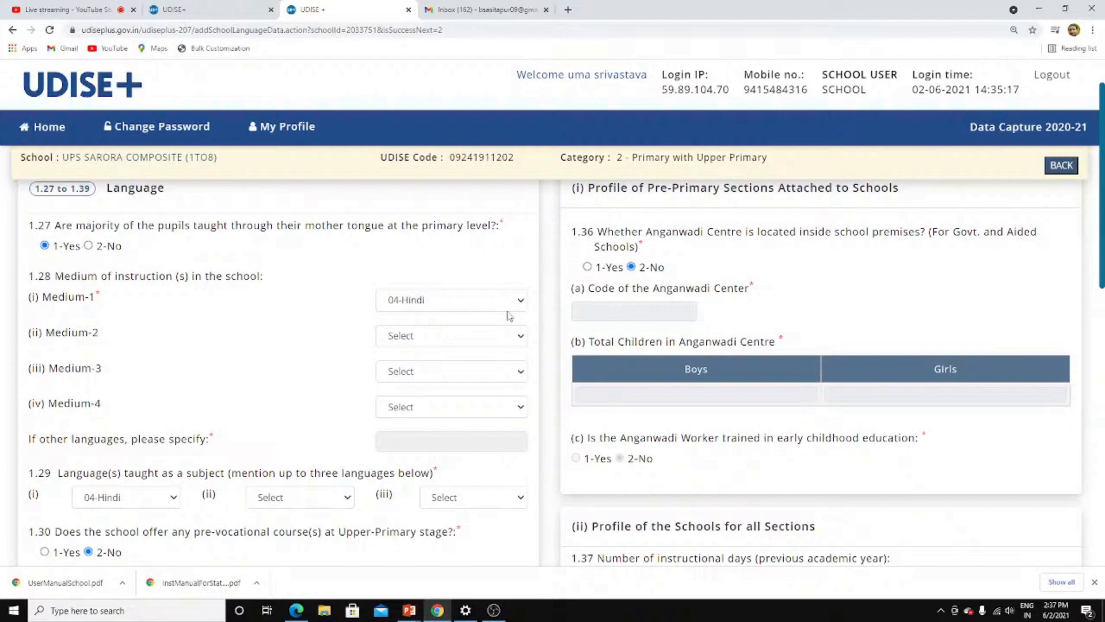
click(438, 305)
click(437, 305)
scroll(344, 379, down, 2)
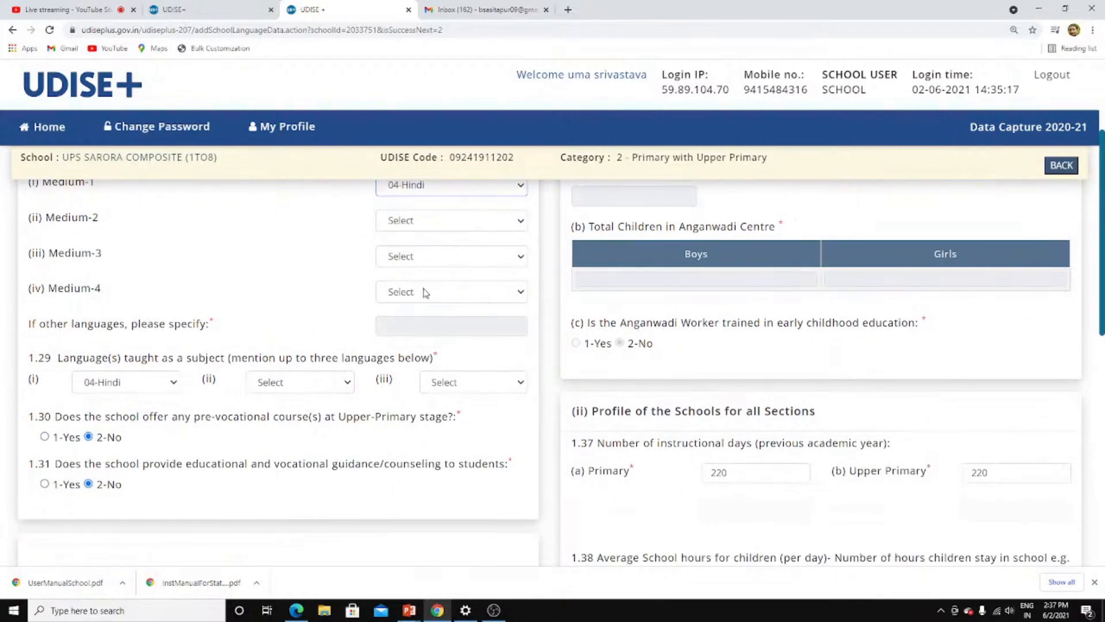
scroll(317, 320, up, 2)
scroll(192, 365, down, 2)
Step: Set the second and third languages taught as a subject (1.29) to 19-English and 14-Sanskrit
click(295, 388)
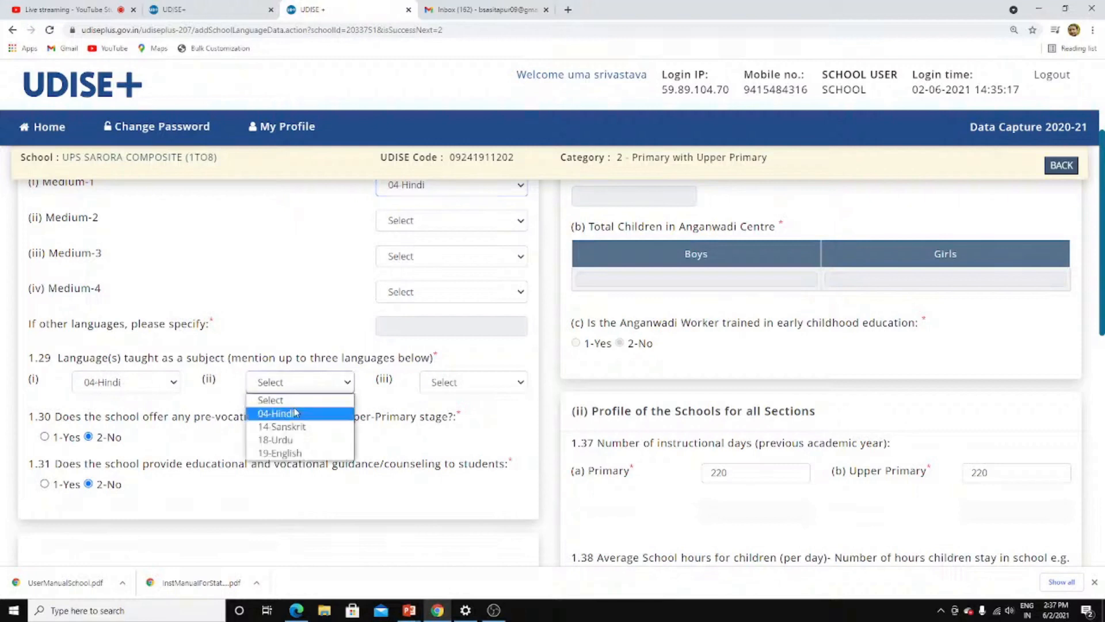
click(307, 453)
click(446, 386)
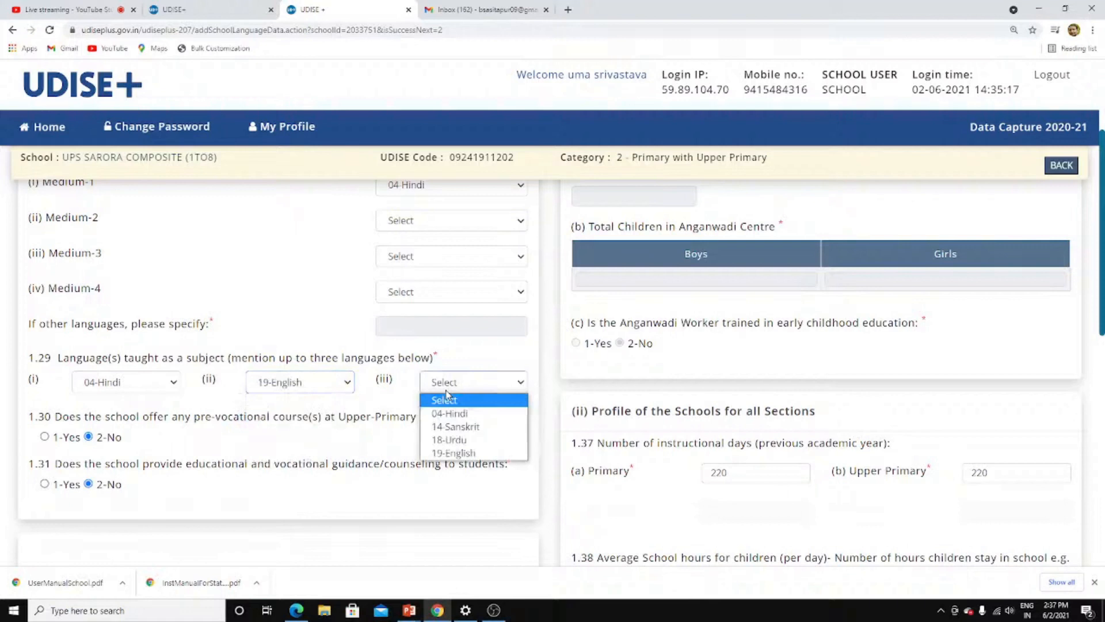
click(474, 429)
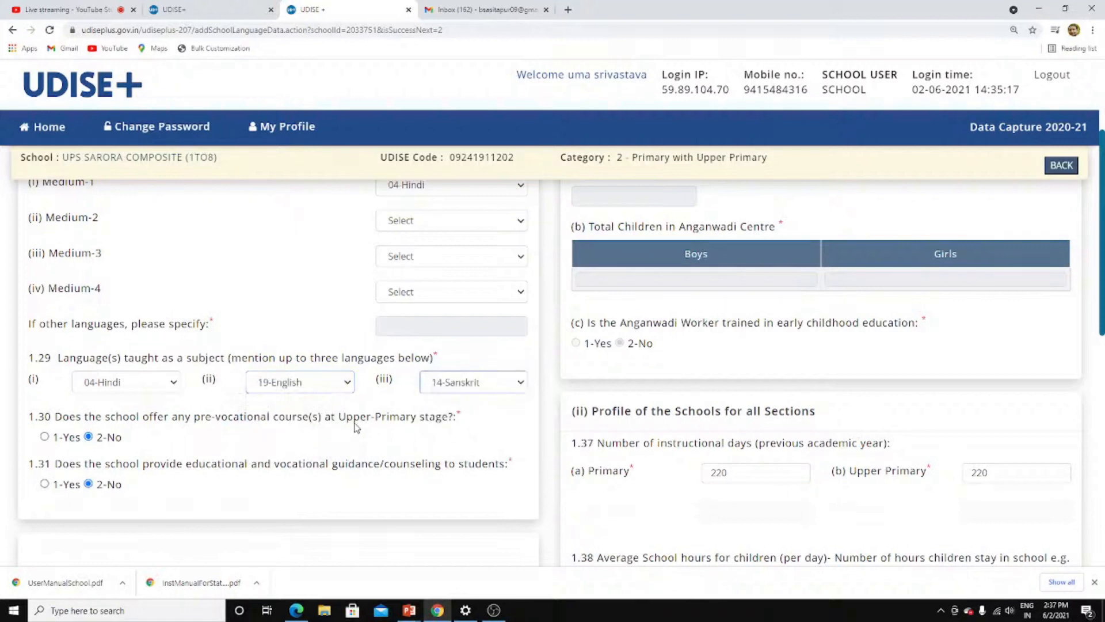
scroll(297, 424, down, 1)
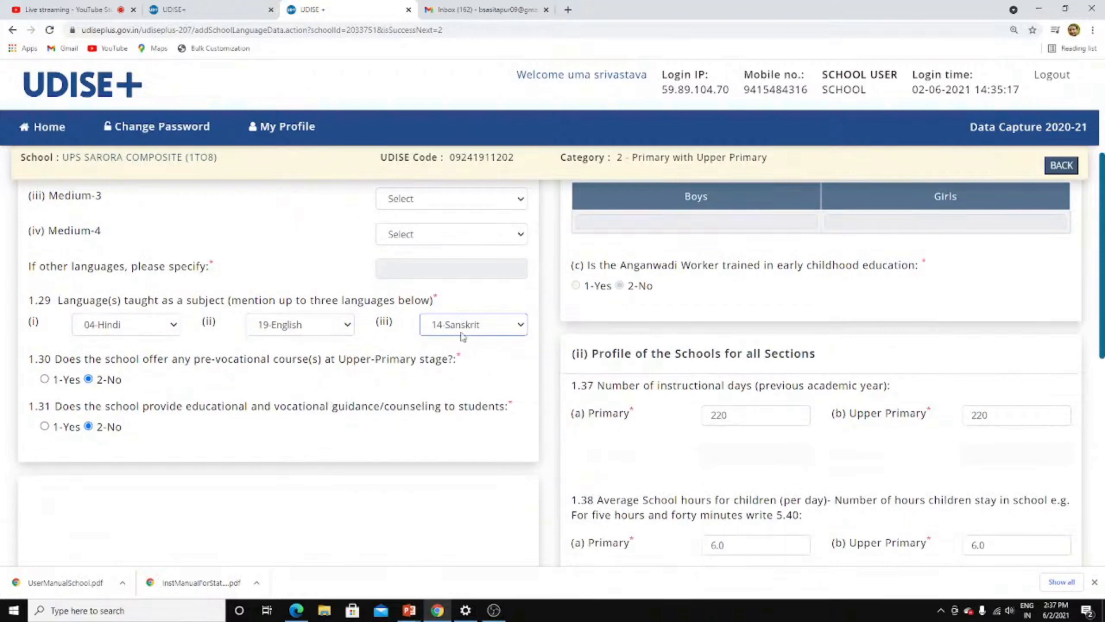
scroll(216, 403, up, 1)
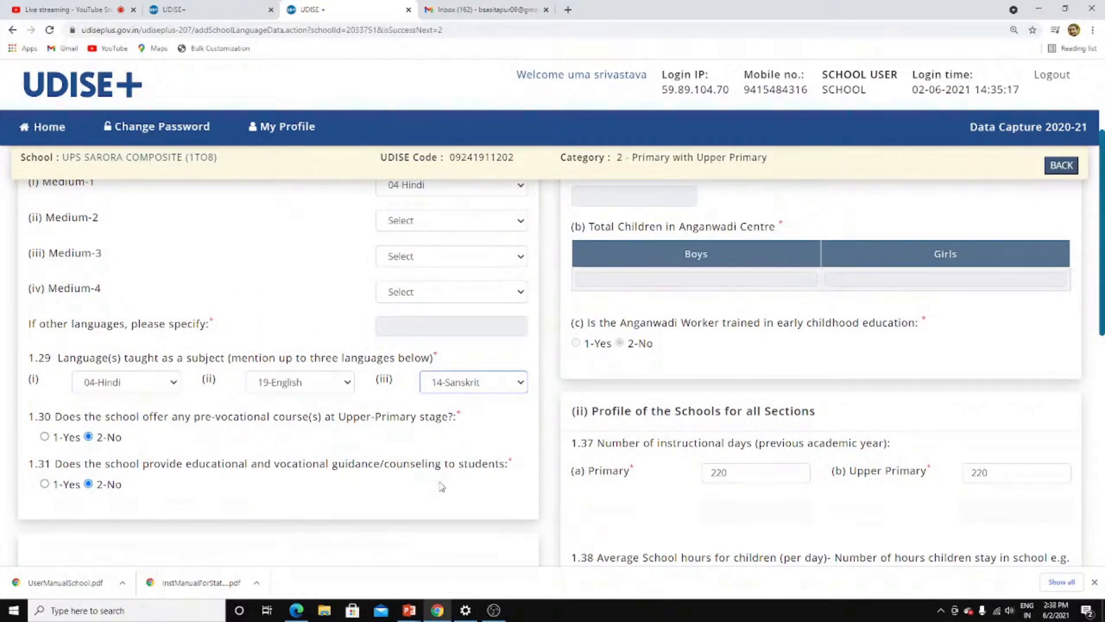
scroll(444, 478, up, 1)
Step: Check the four distances to the nearest Govt./Aided schools (1.34) and the all-weather road answer (1.35)
scroll(445, 478, down, 9)
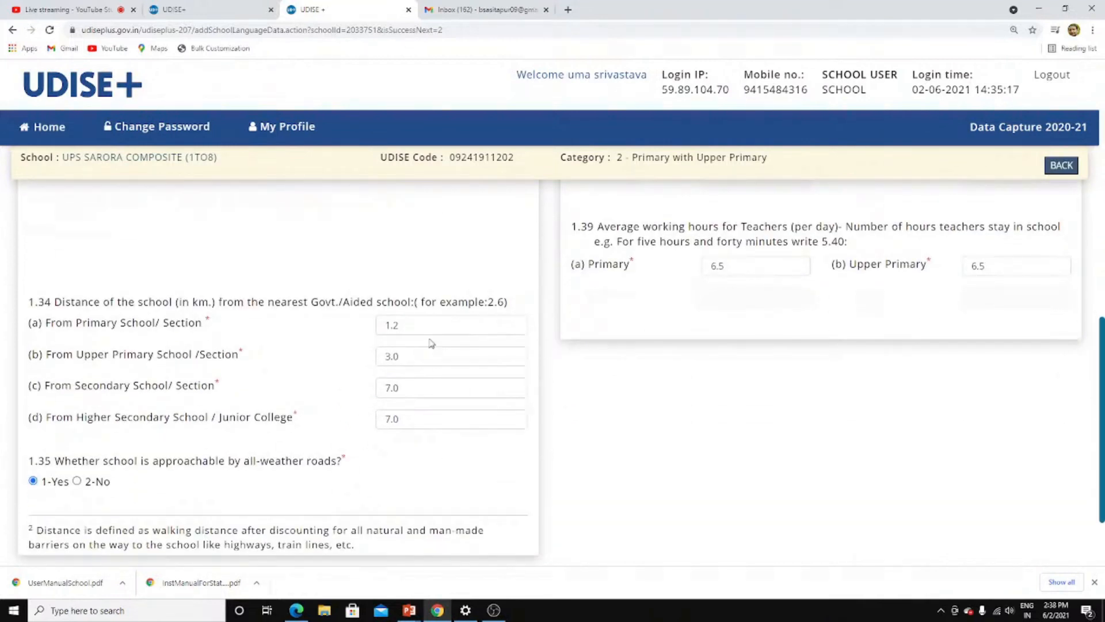
click(437, 325)
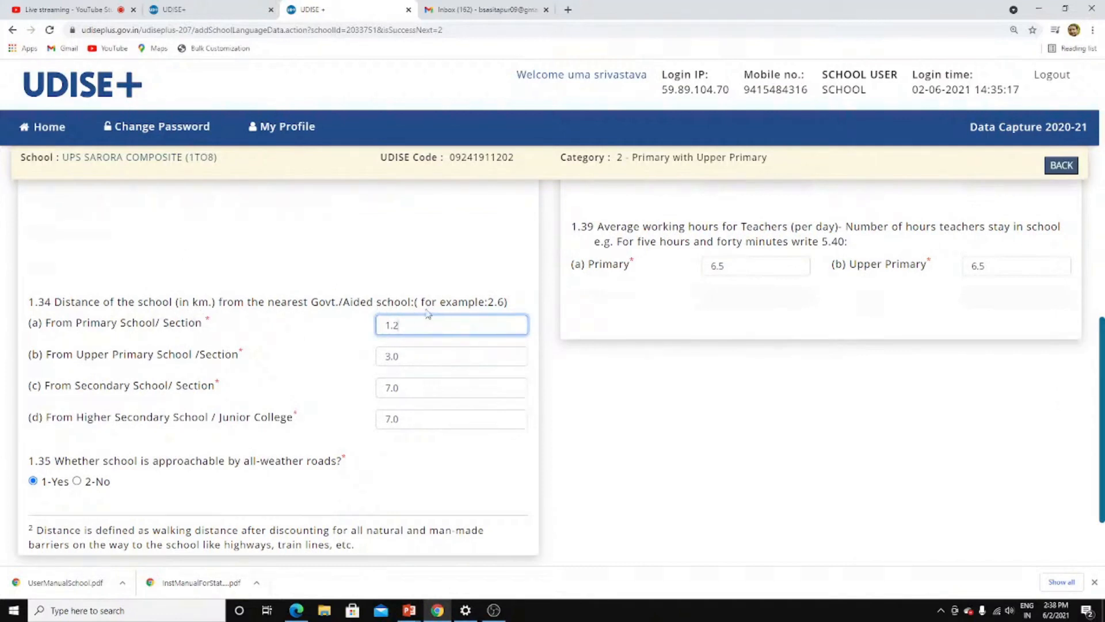
drag(423, 319, 276, 320)
key(Tab)
key(Tab)
key(Tab)
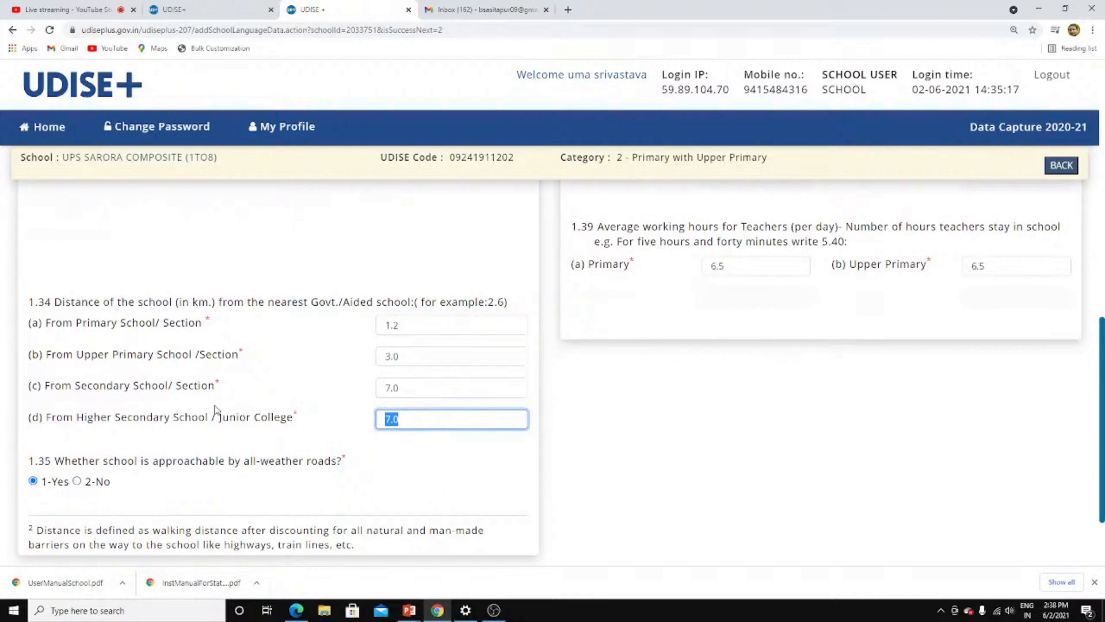
key(Tab)
key(Tab)
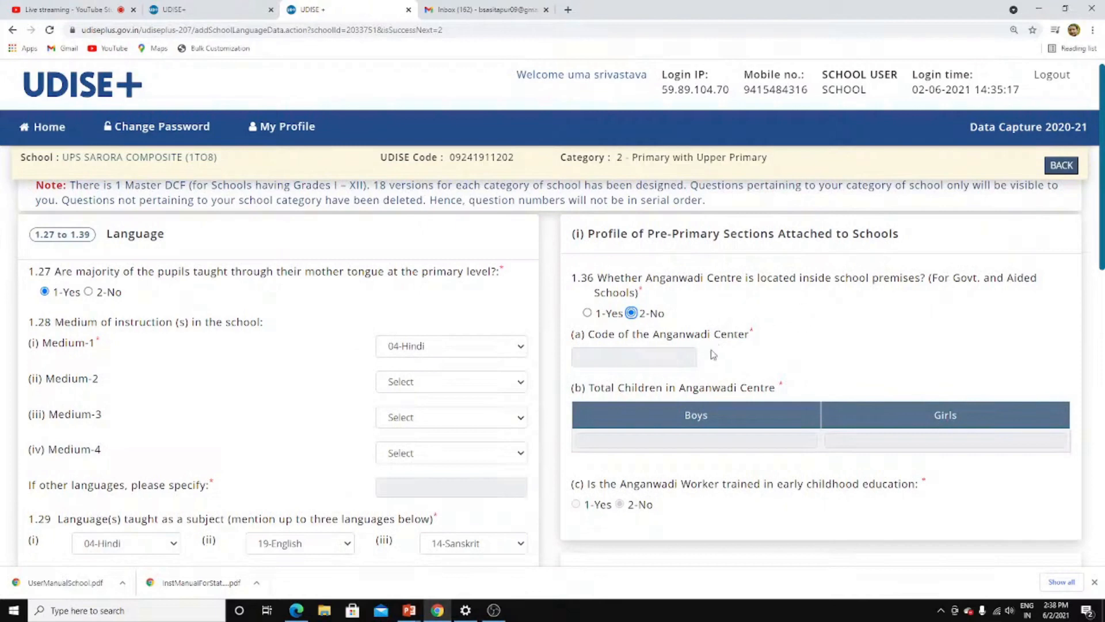
Step: Try the 1-Yes answer for the Anganwadi Centre question (1.36) to inspect its dependent fields, and restore 2-No
scroll(780, 337, down, 1)
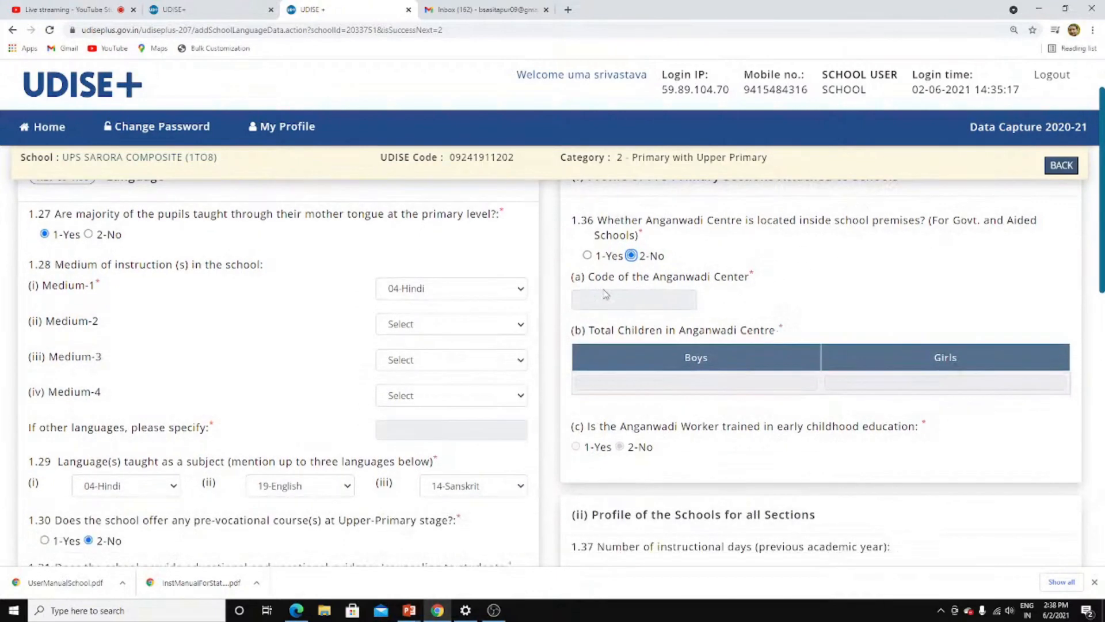
click(586, 255)
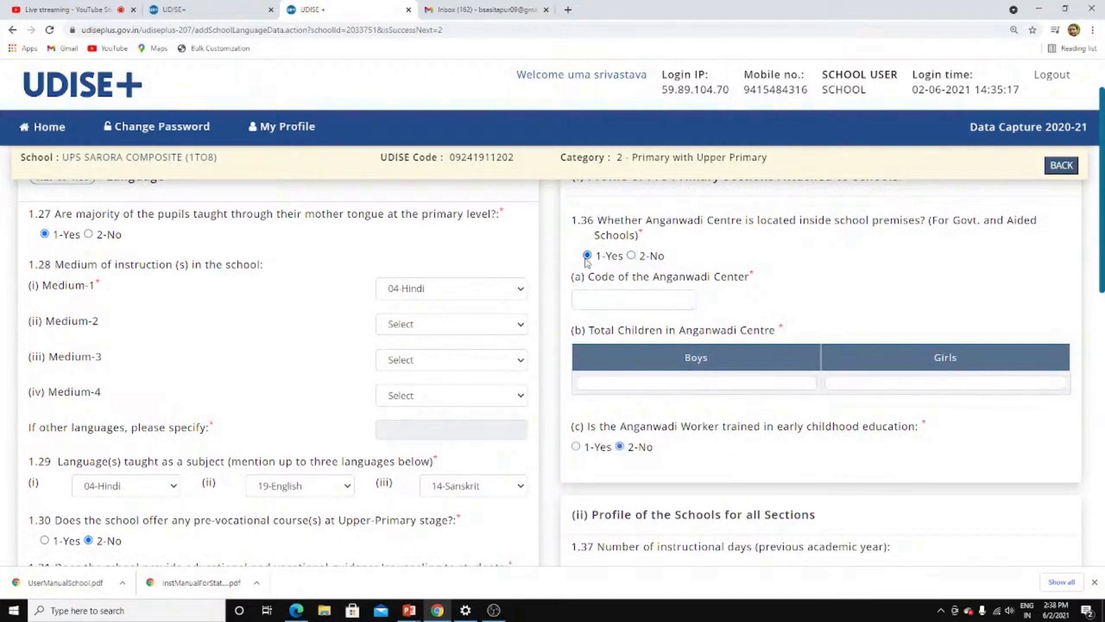
click(613, 298)
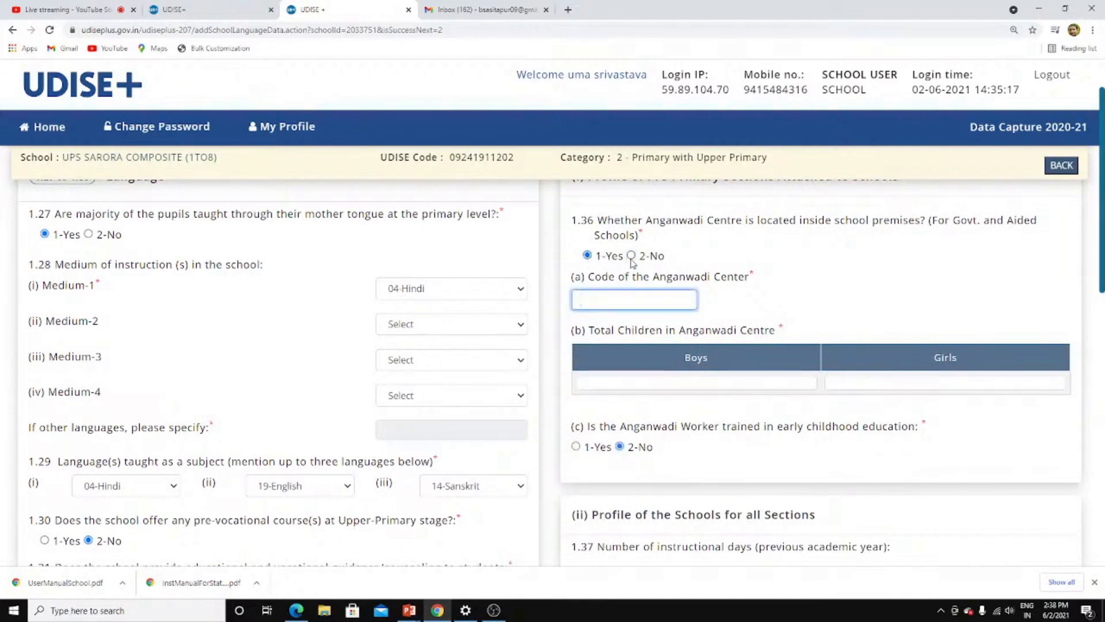
click(631, 257)
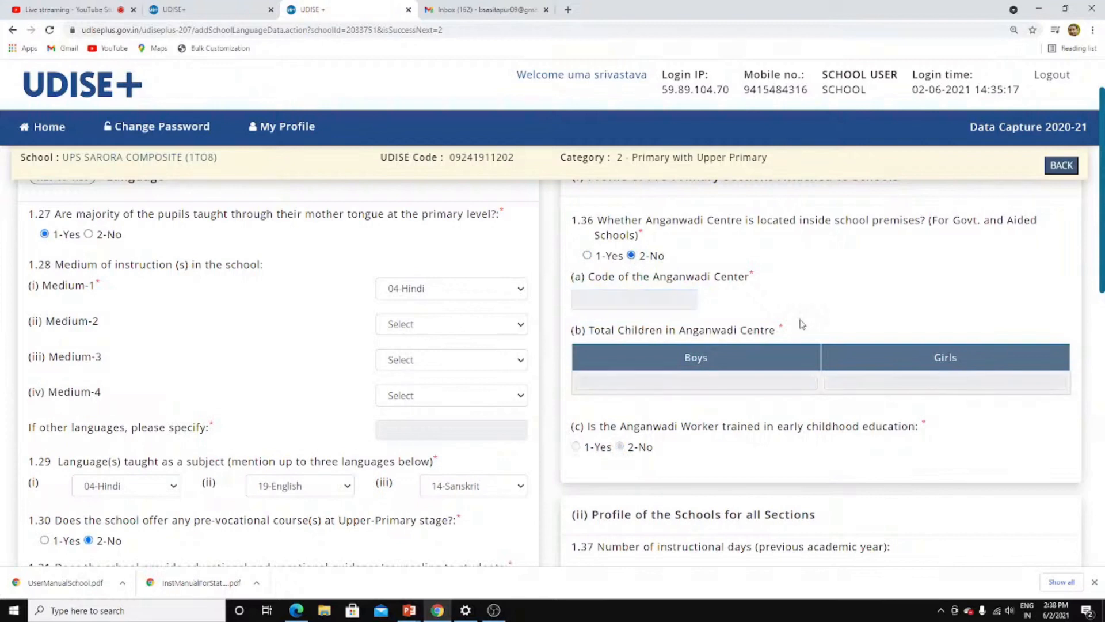
scroll(801, 324, down, 1)
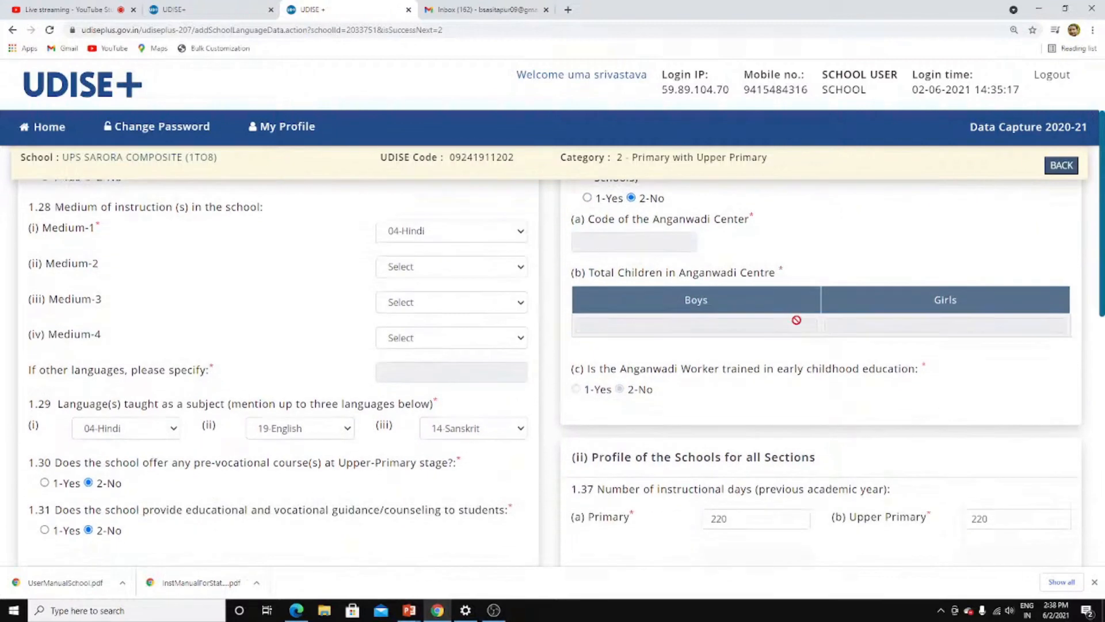
click(588, 198)
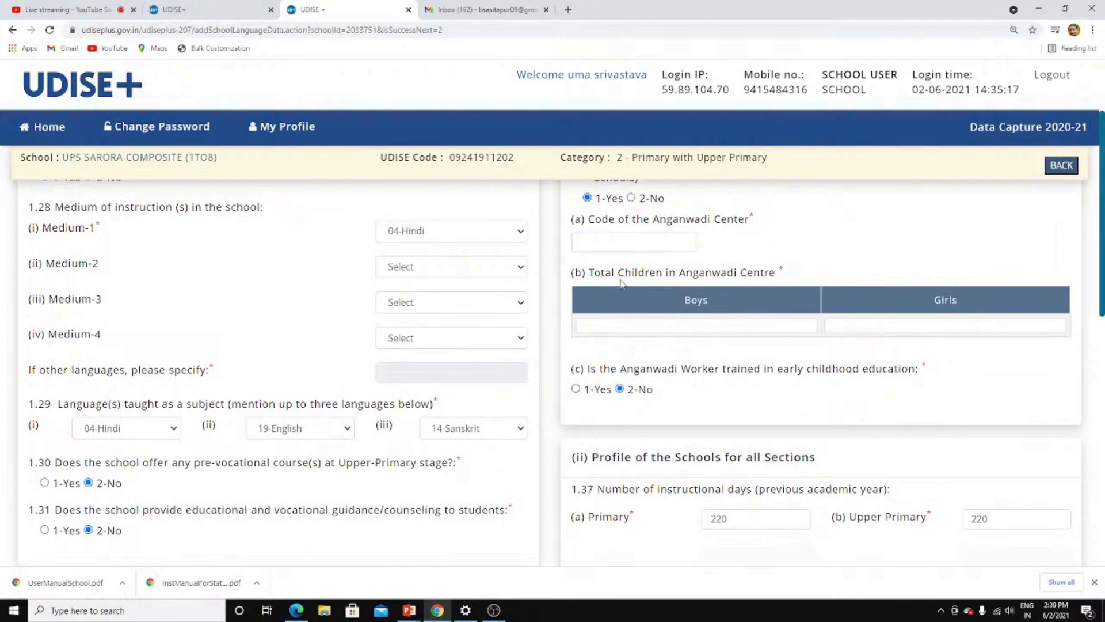
click(631, 198)
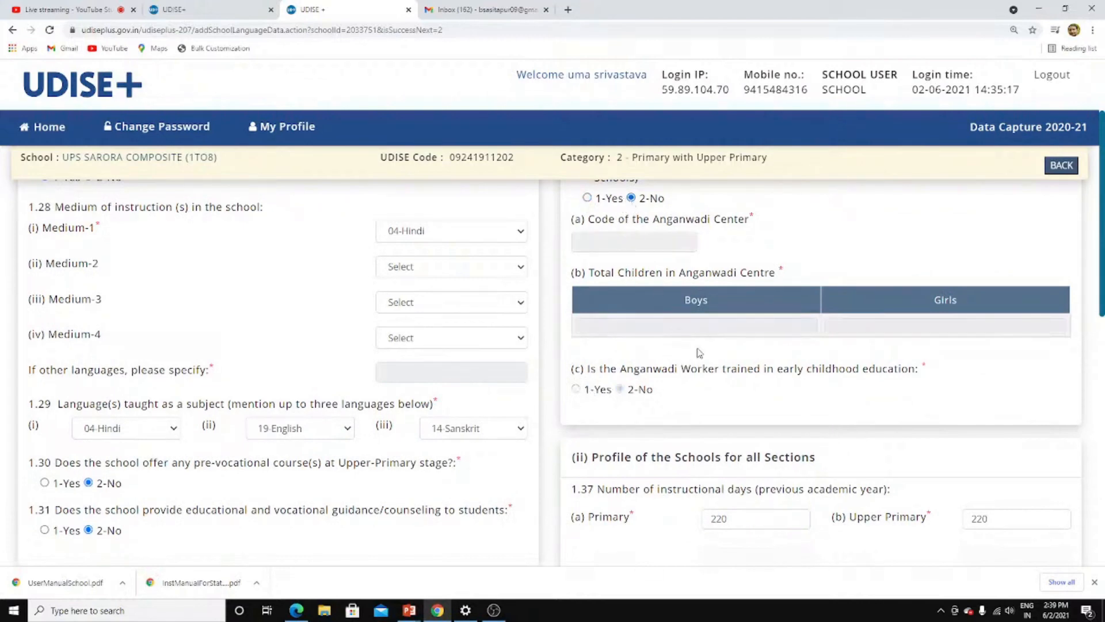
Step: Check the instructional days (1.37) and the average school hours for children (1.38) for Primary and Upper Primary
scroll(697, 357, down, 3)
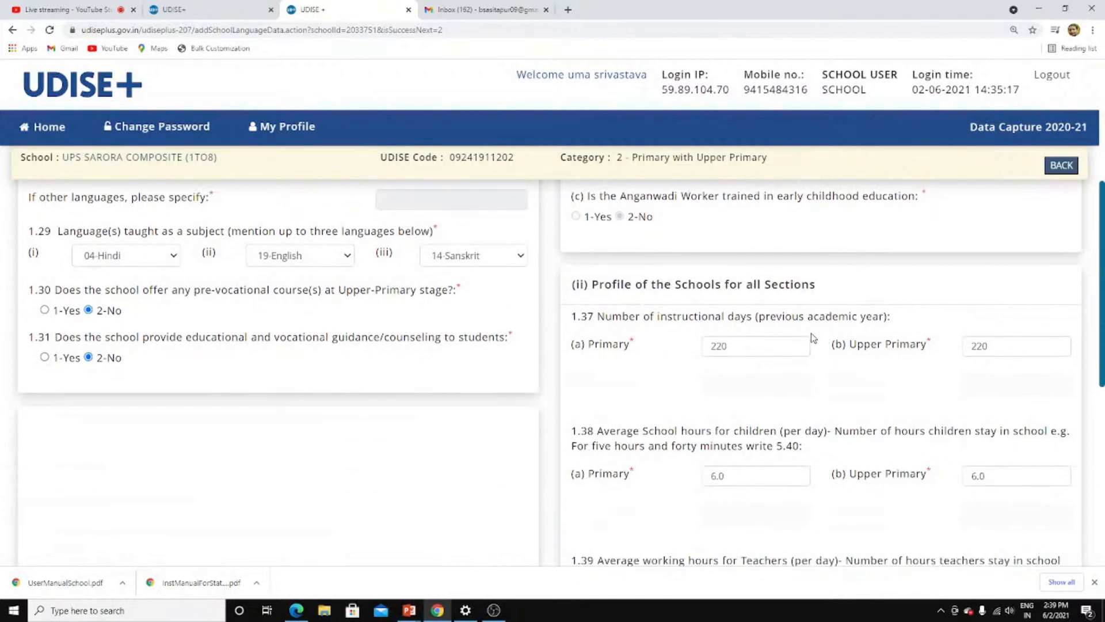
click(791, 348)
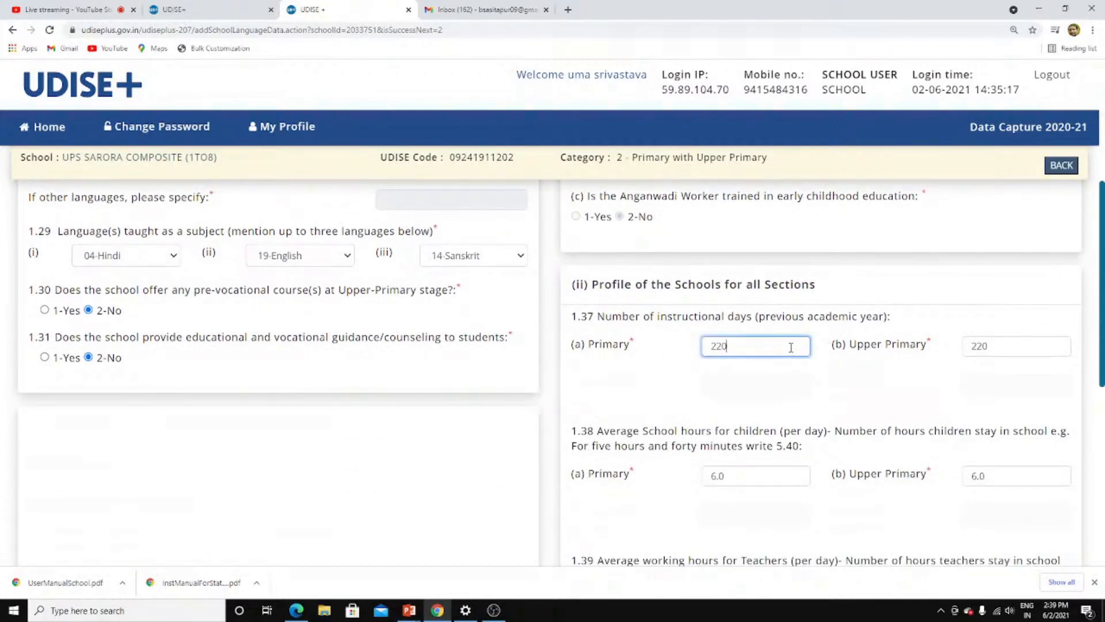
key(Tab)
key(Tab)
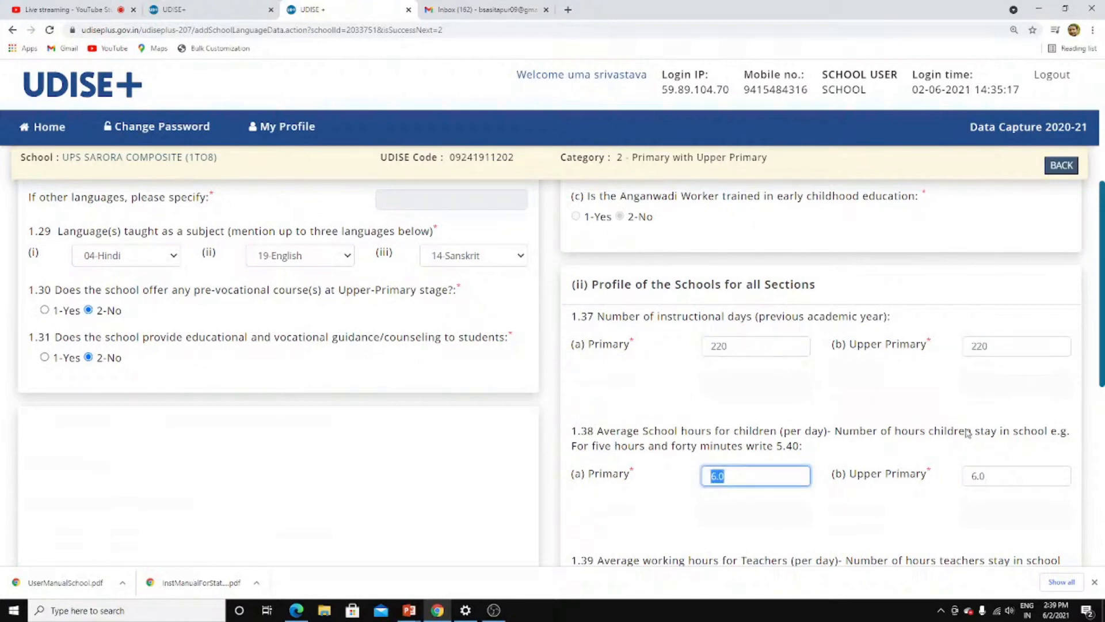
scroll(671, 409, down, 1)
scroll(691, 409, down, 4)
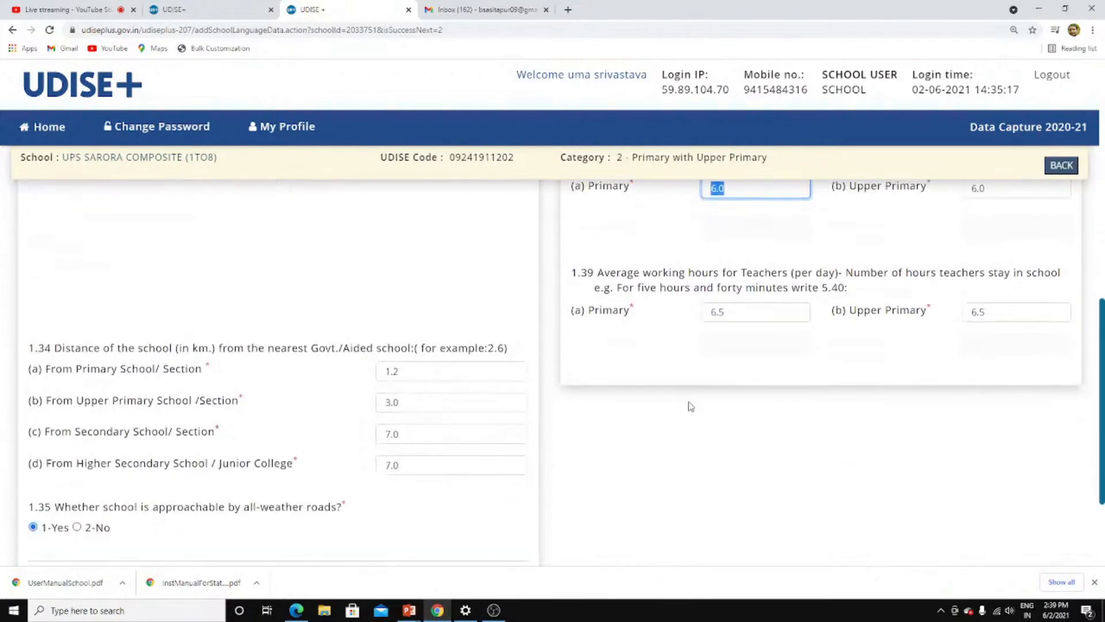
scroll(692, 404, up, 1)
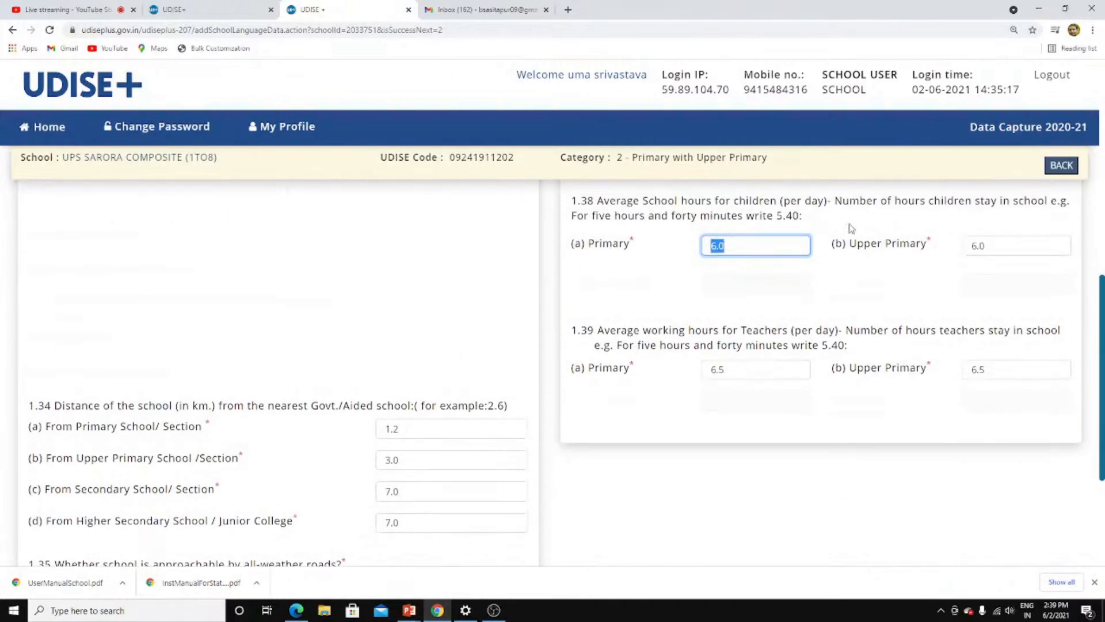
key(Tab)
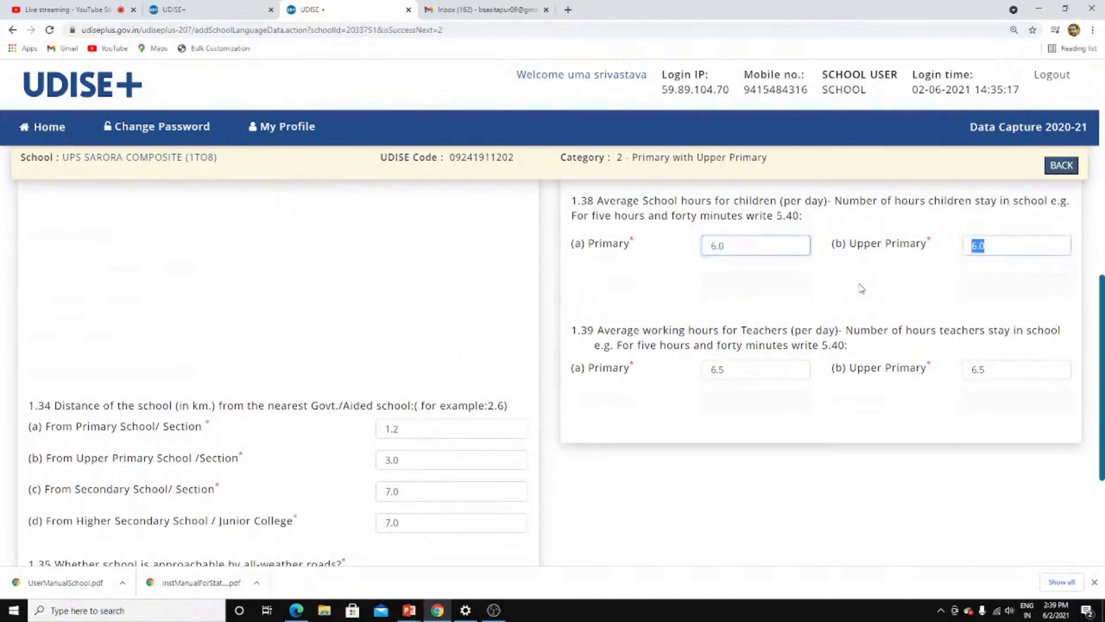
Step: Set the teachers' average working hours for Primary (1.39) to 8, then save the form and continue to the following one
key(Tab)
text(8)
key(Tab)
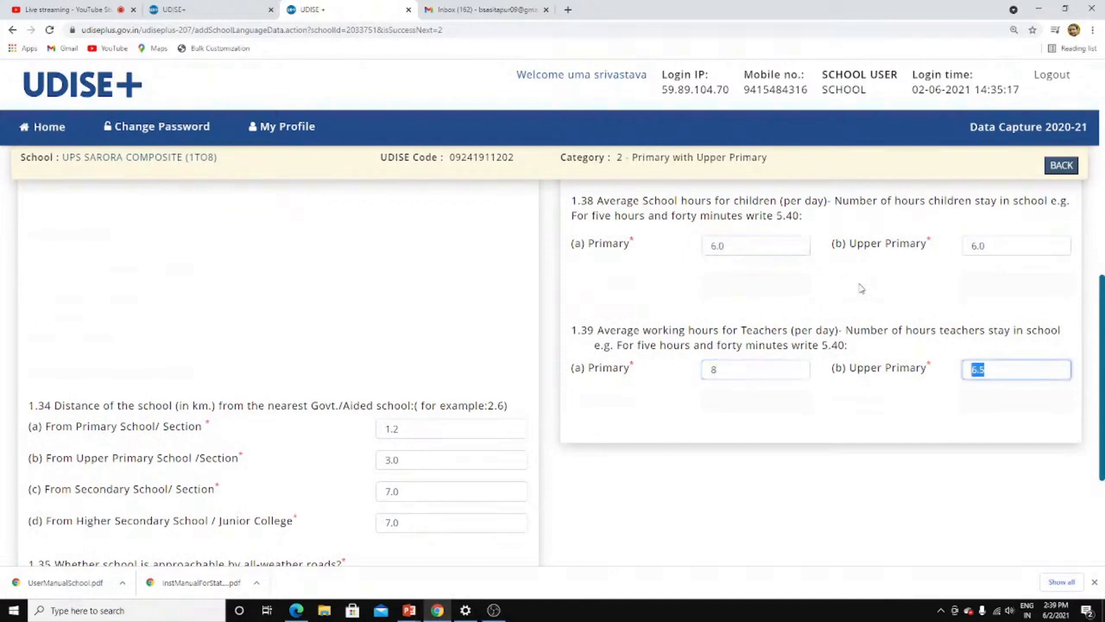
key(shift+Tab)
key(Tab)
scroll(861, 287, down, 3)
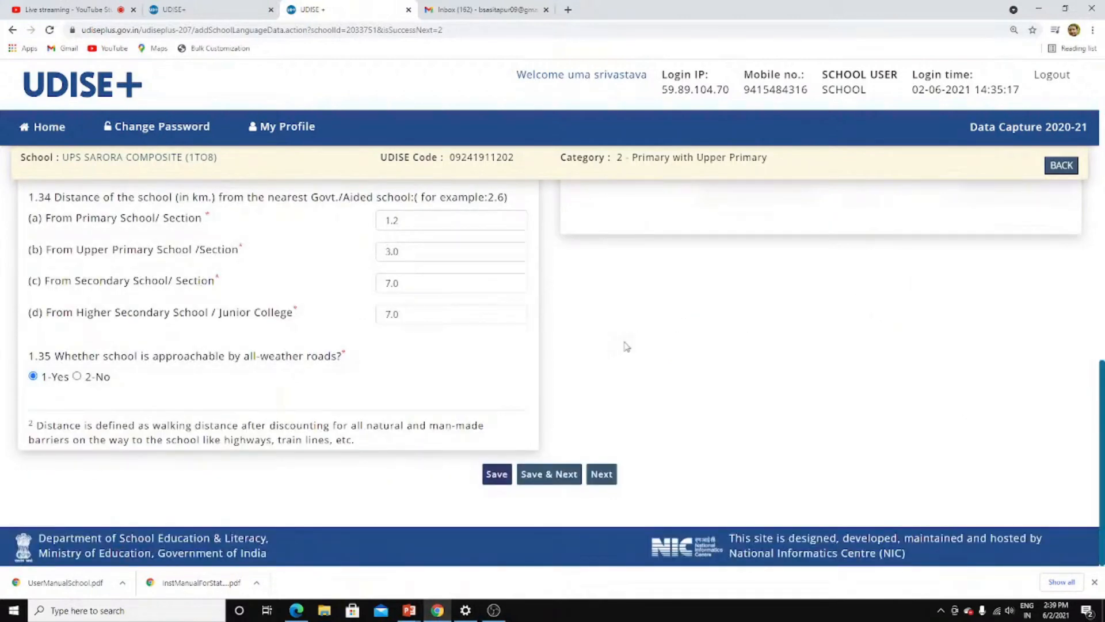
click(550, 474)
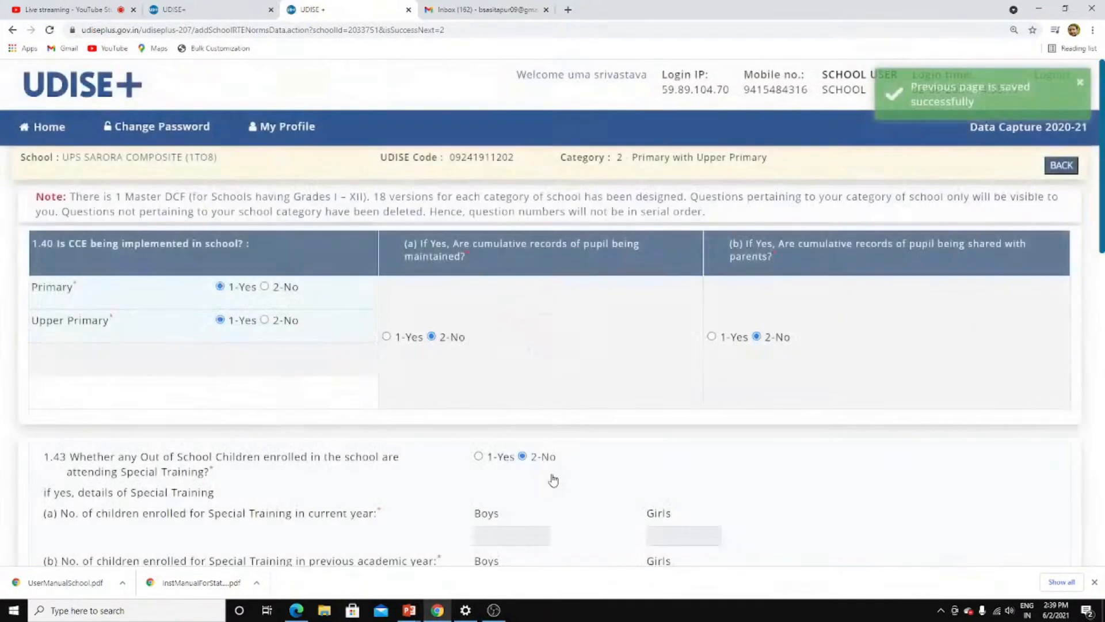
Step: Skim the form from CCE implementation (1.40) through free textbooks and TLM to the school visit details (1.49)
scroll(411, 457, down, 2)
scroll(411, 458, up, 2)
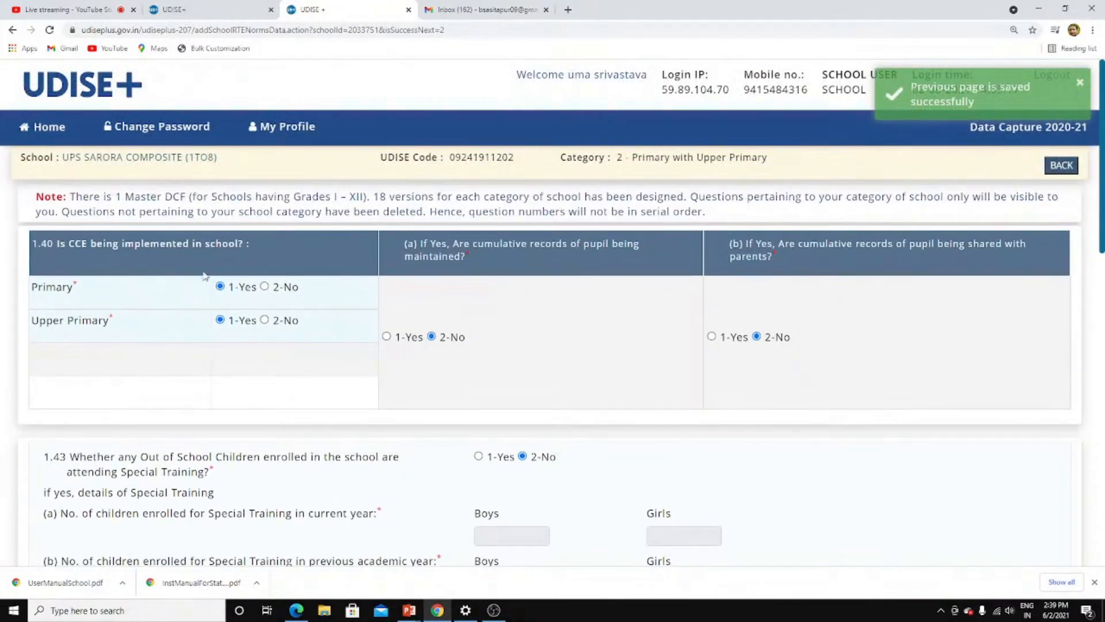
scroll(457, 399, down, 8)
scroll(492, 456, down, 6)
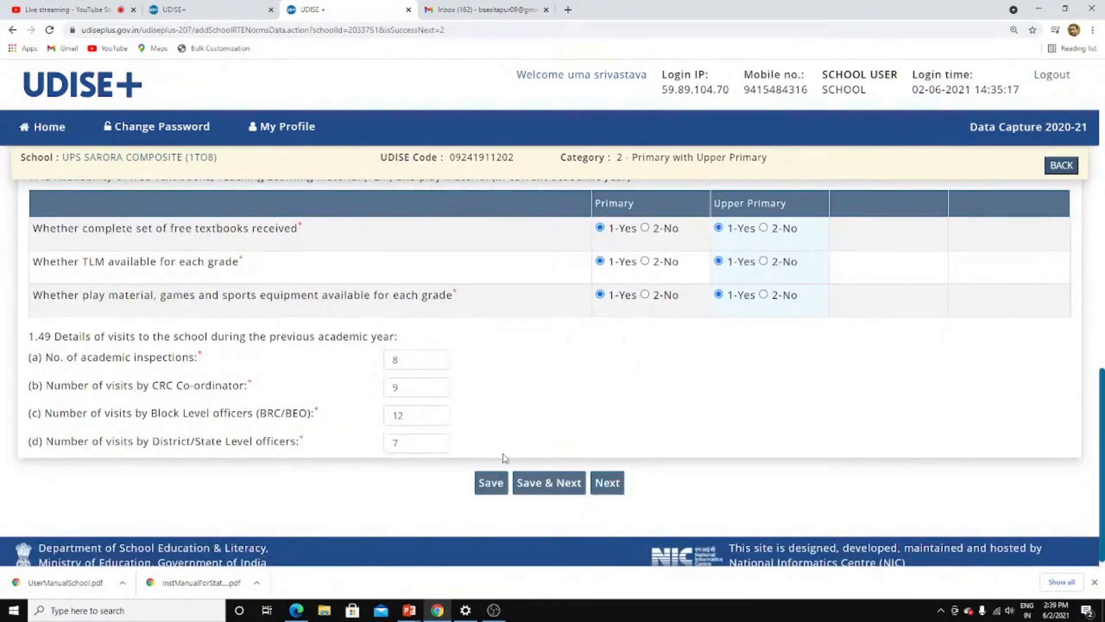
scroll(501, 403, up, 3)
scroll(502, 404, up, 11)
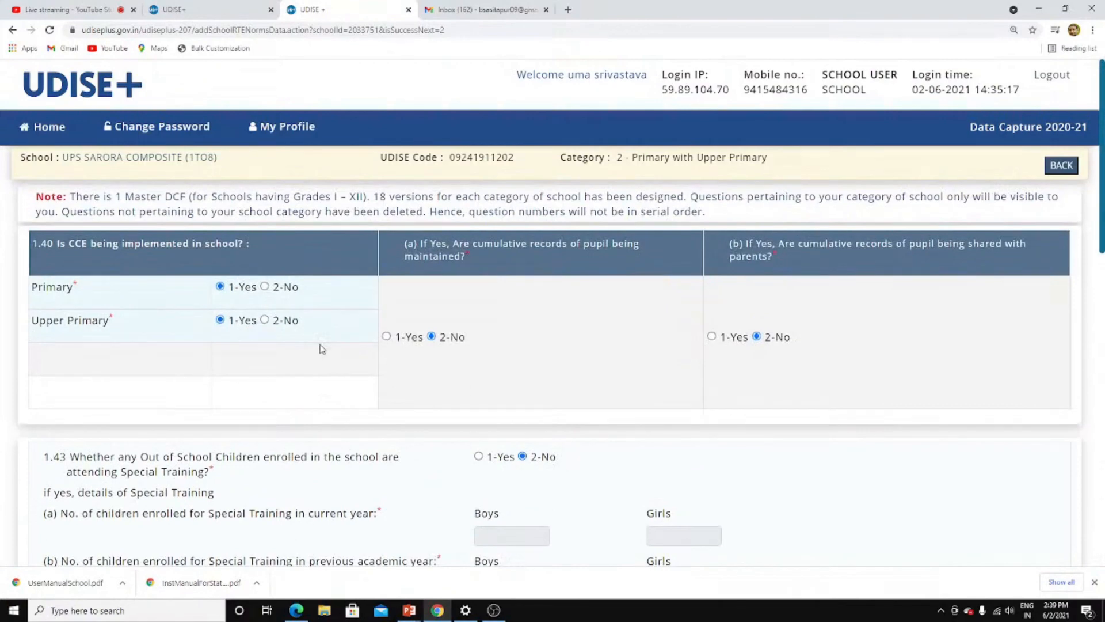
Step: Examine the CCE and cumulative pupil record answers (1.40) and the Special Training questions for out-of-school children (1.43)
scroll(166, 278, down, 2)
scroll(172, 284, up, 2)
scroll(921, 362, down, 1)
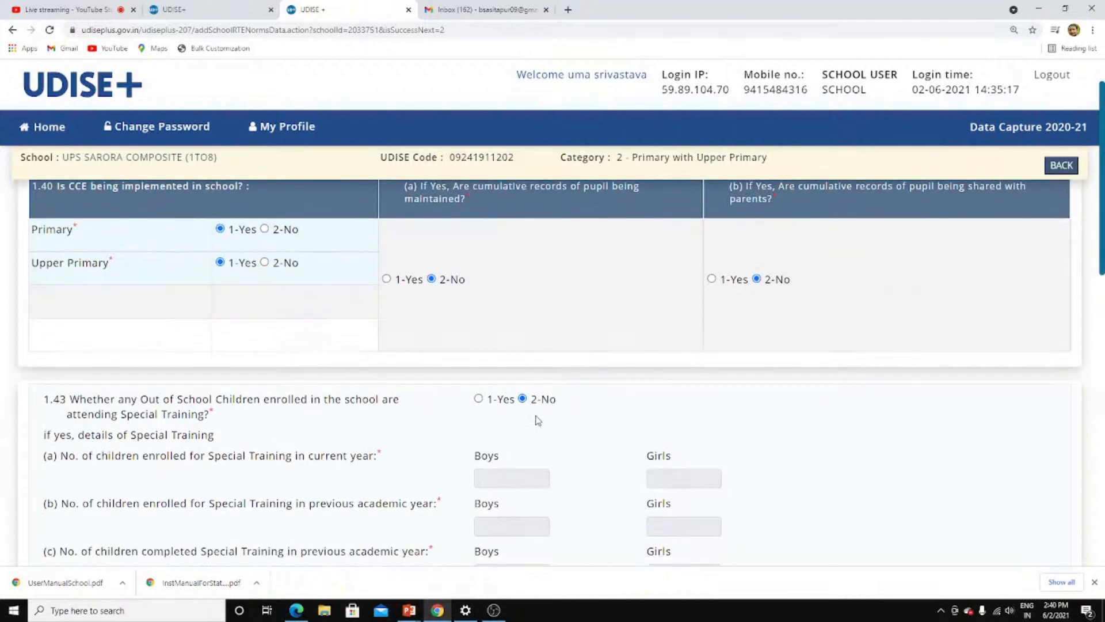
scroll(537, 420, down, 1)
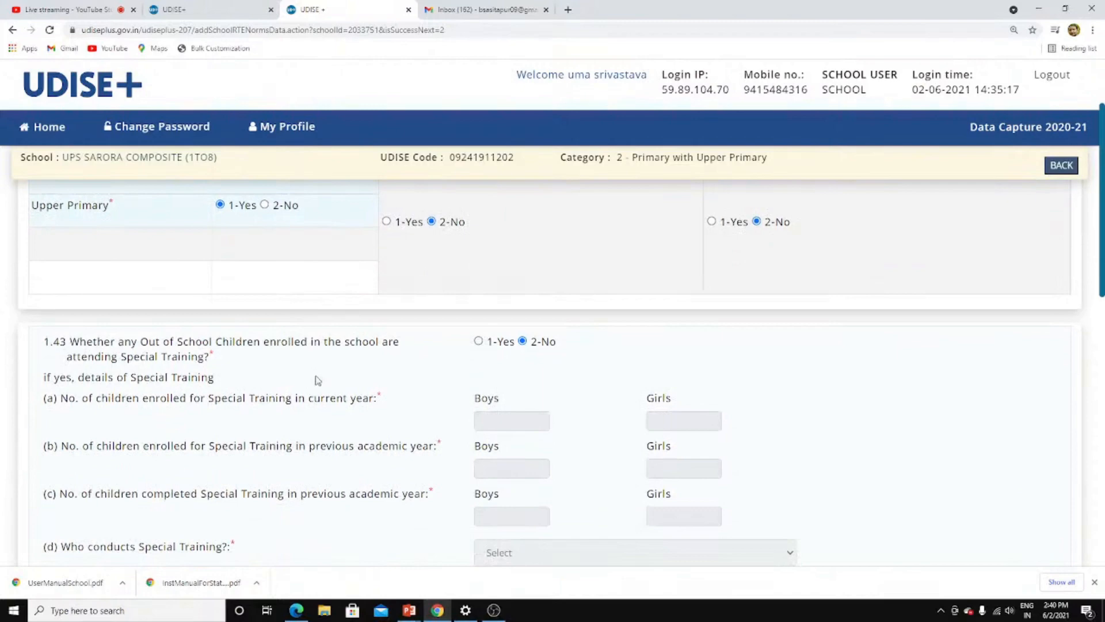
scroll(322, 384, down, 2)
scroll(331, 385, up, 1)
scroll(330, 389, up, 3)
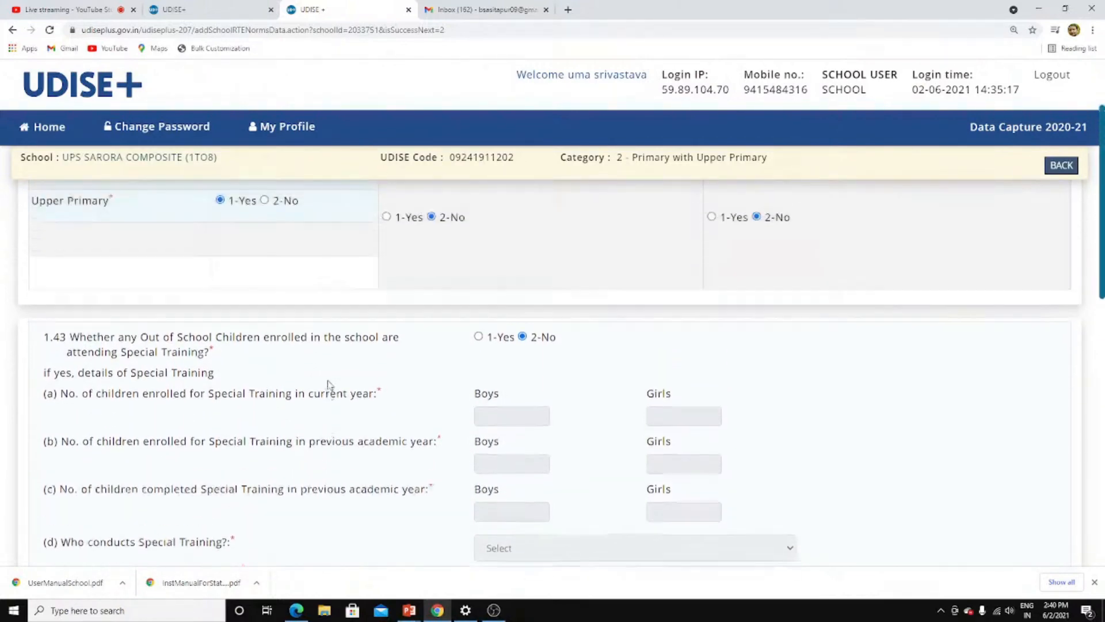
Step: Check the Special Training details (1.43), the number of students in Remedial Teaching (1.44) and the academic session's start month (1.45)
scroll(402, 422, down, 3)
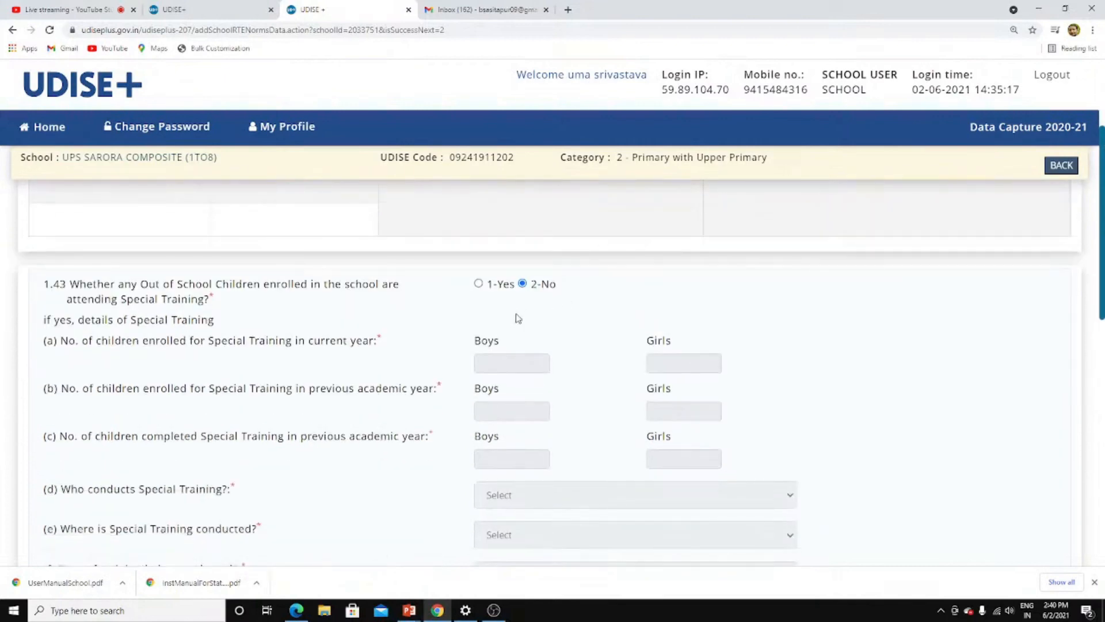
scroll(521, 353, down, 1)
scroll(534, 315, down, 4)
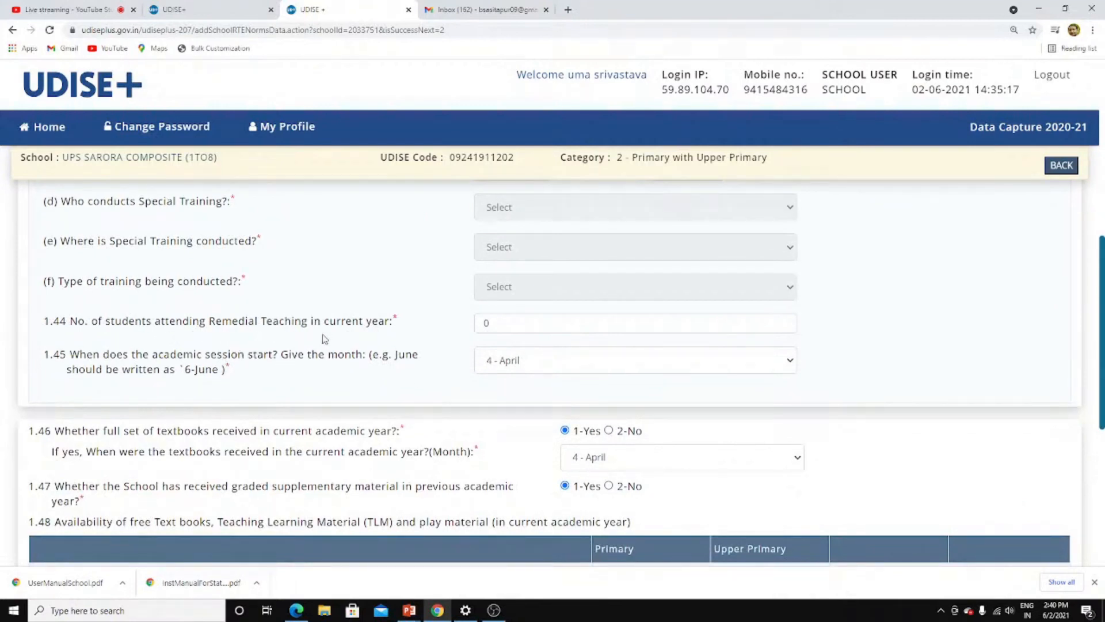
click(531, 323)
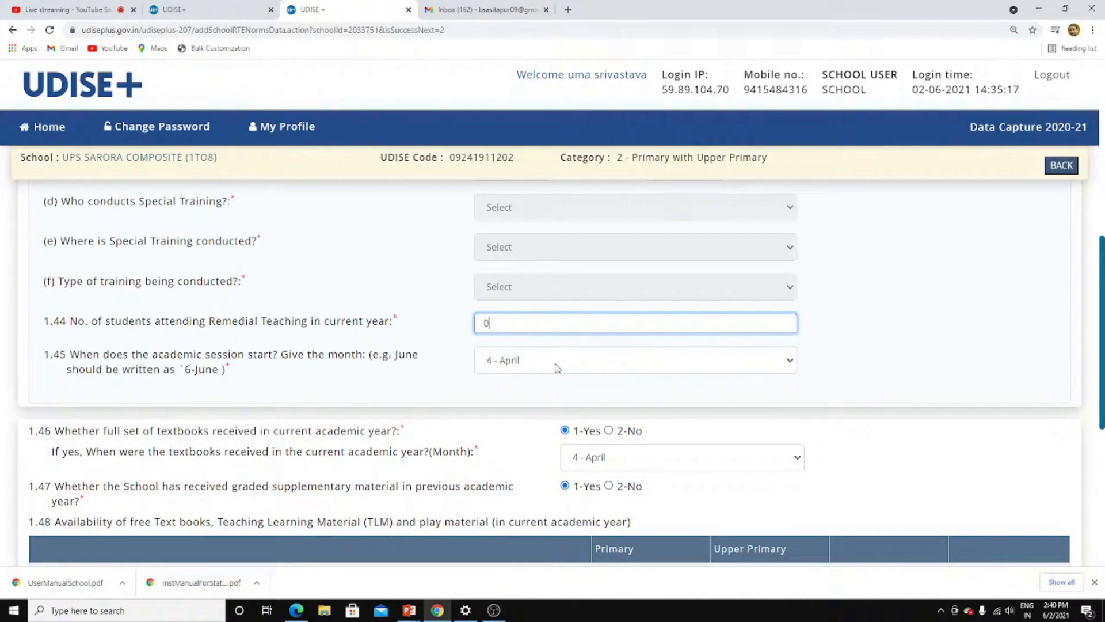
click(541, 369)
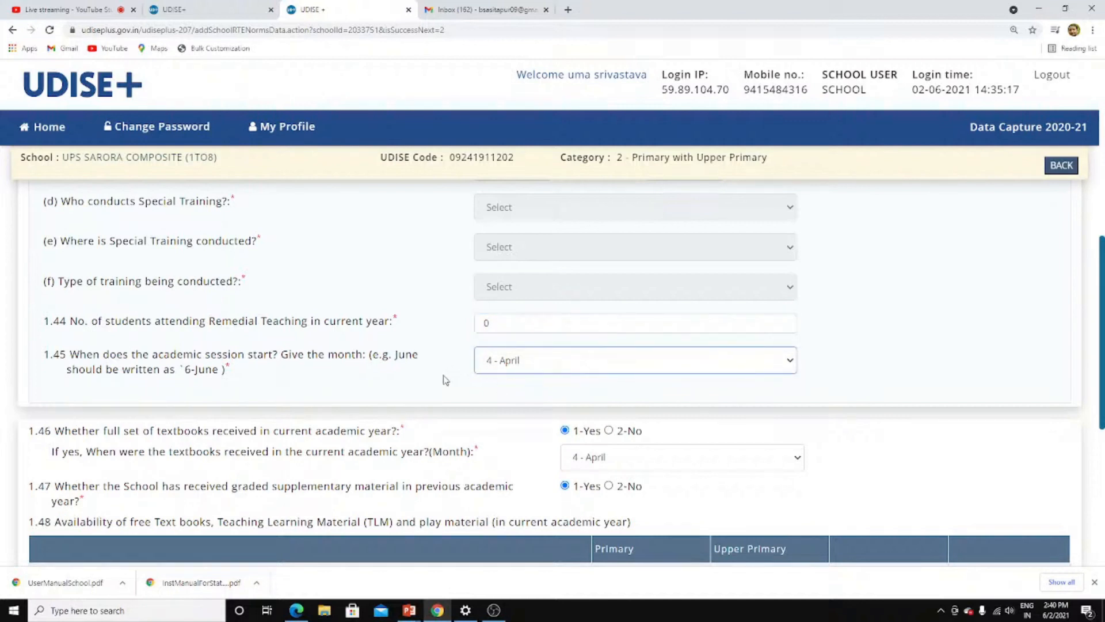
Step: Check the textbook receipt answer and month options (1.46), supplementary material (1.47) and the free textbook, TLM and play material availability (1.48)
scroll(443, 379, down, 1)
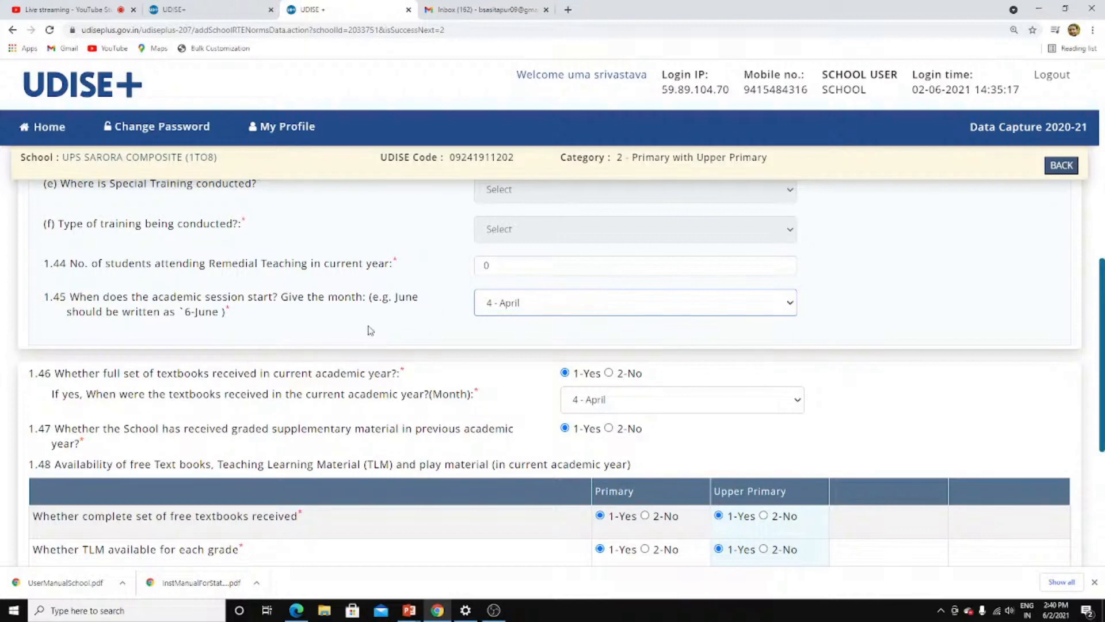
scroll(370, 331, down, 1)
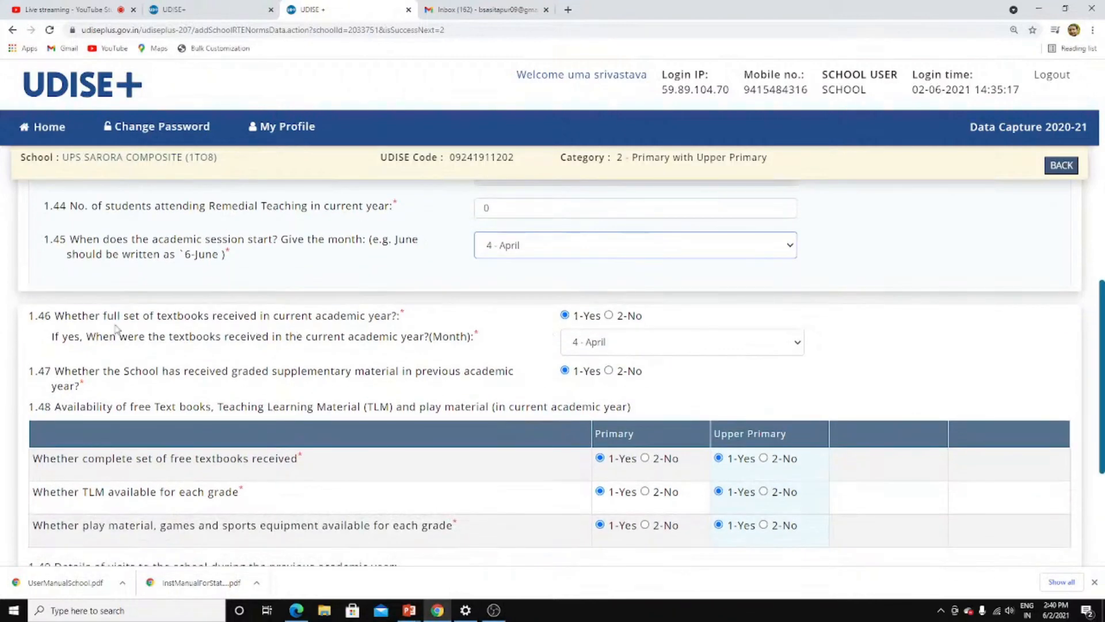
scroll(129, 330, down, 1)
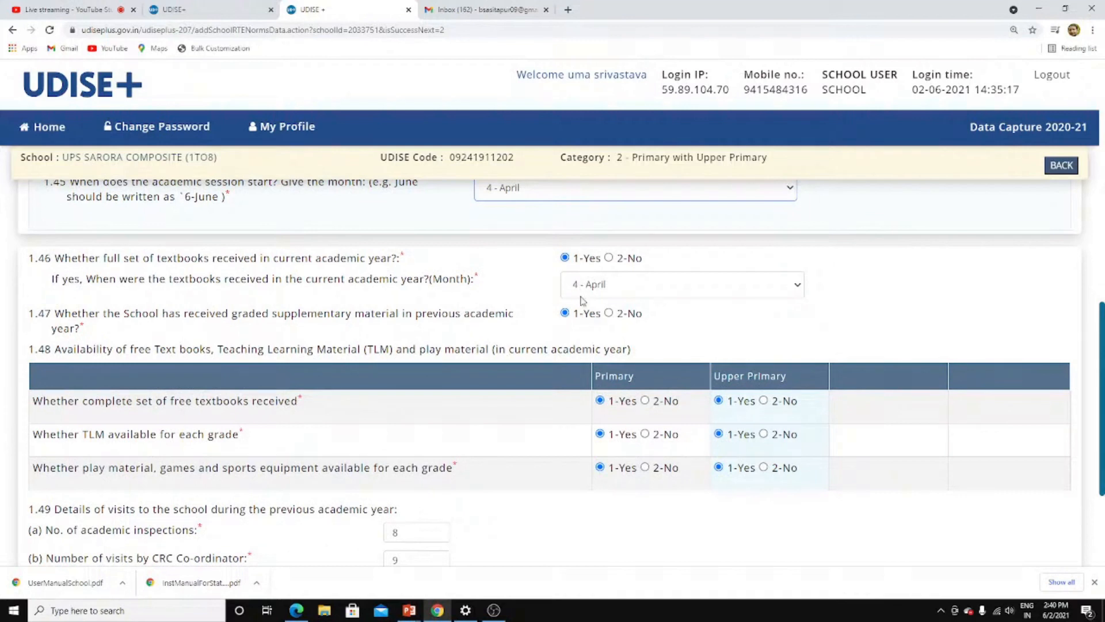
click(635, 292)
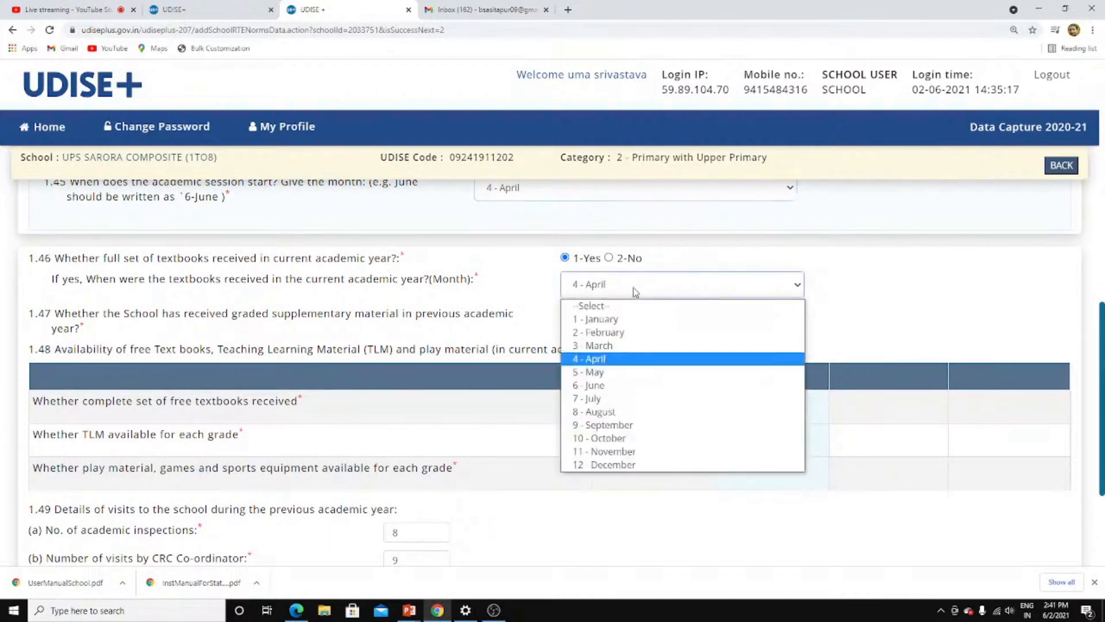
click(634, 290)
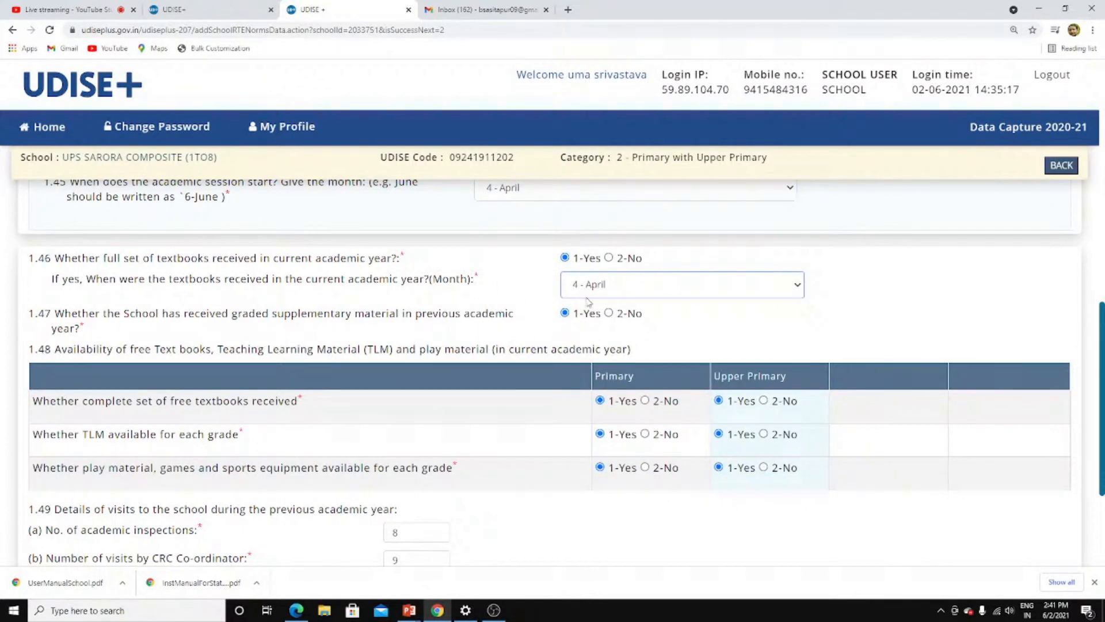
scroll(642, 345, down, 1)
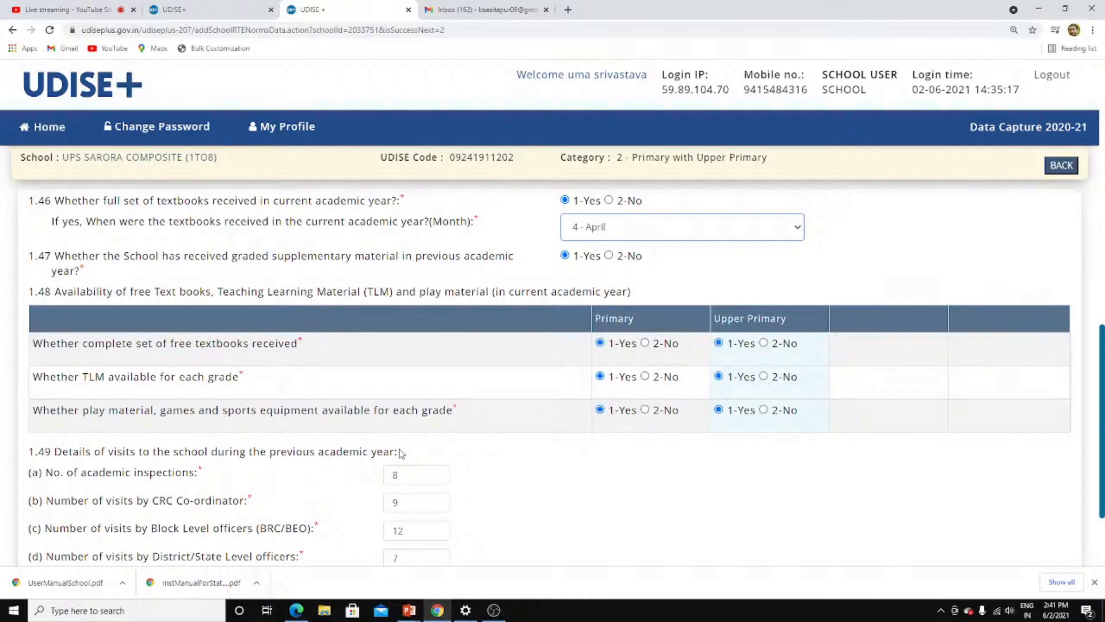
Step: Check the number of academic inspections (1.49 a) in the details of visits to the school
scroll(401, 455, down, 2)
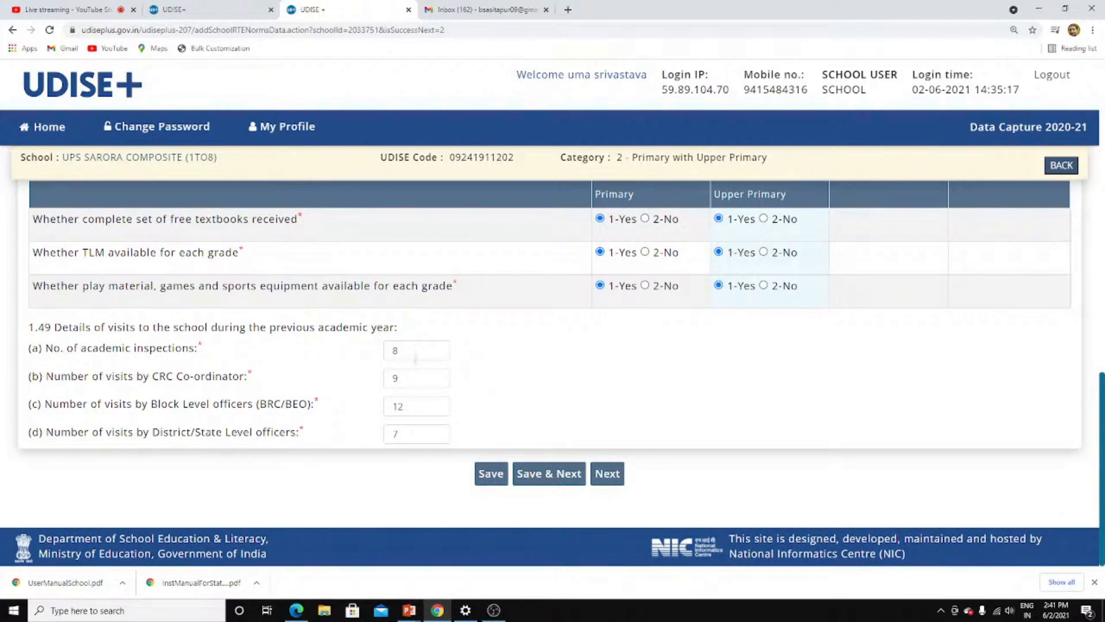
drag(418, 352, 346, 353)
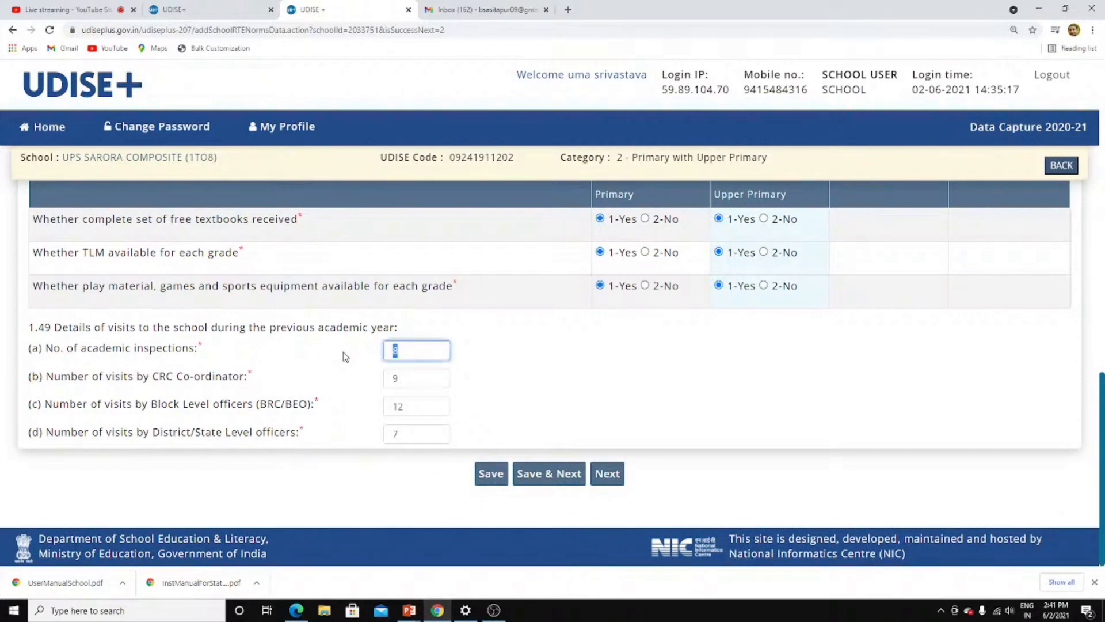
click(424, 376)
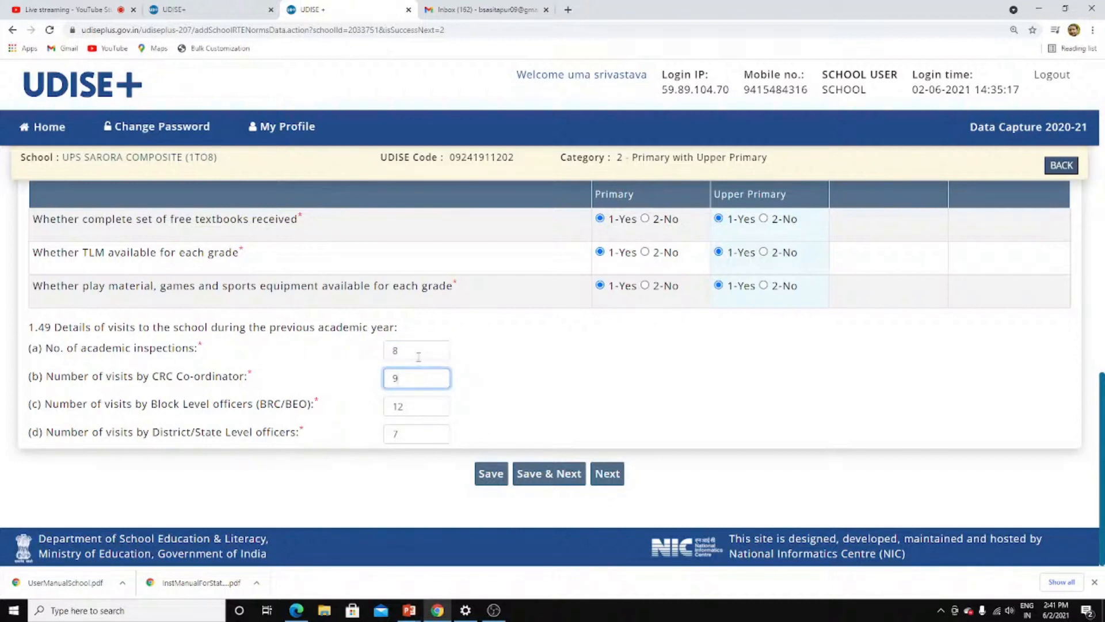
click(418, 356)
click(287, 364)
drag(395, 344, 368, 351)
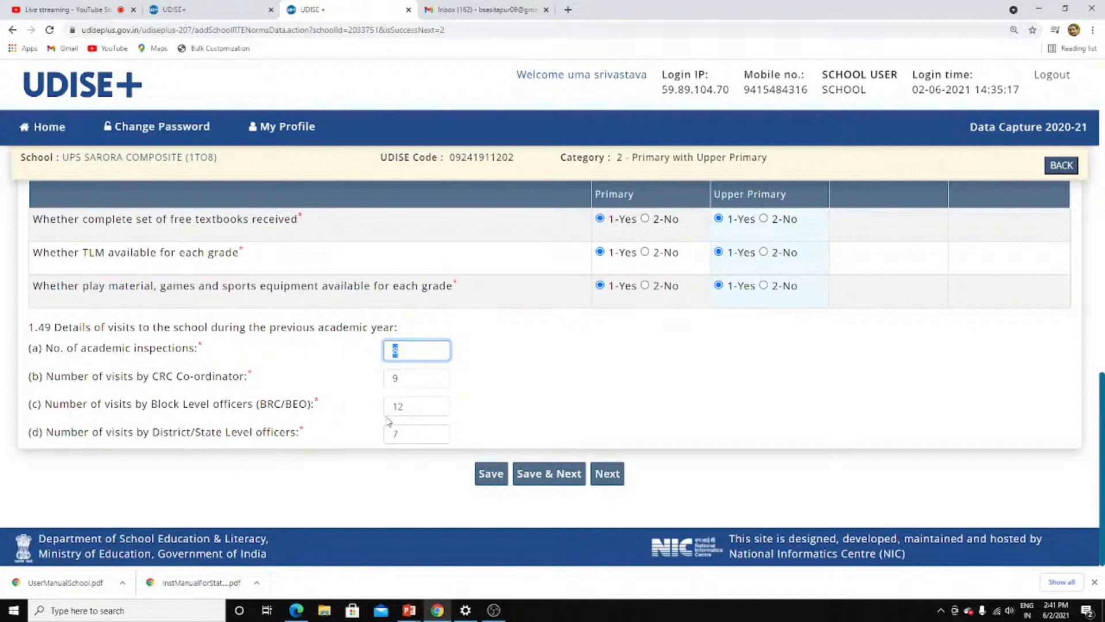
Step: Check the visits by the CRC Co-ordinator, Block and District/State Level officers (1.49 b to d), then save the form and continue
key(Tab)
key(shift+Tab)
key(Tab)
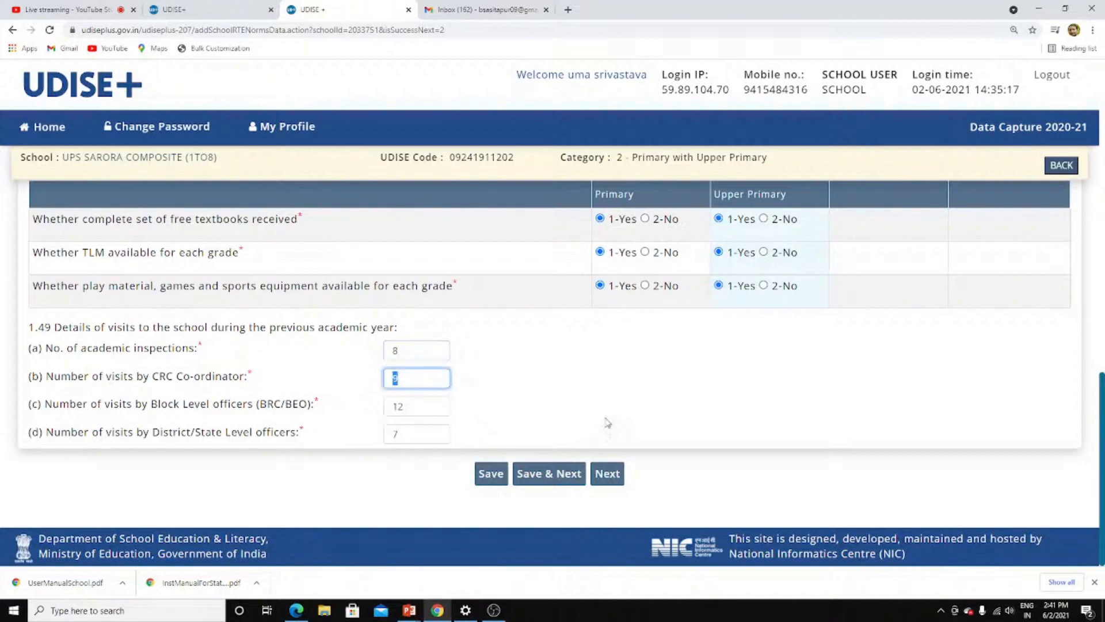
key(Tab)
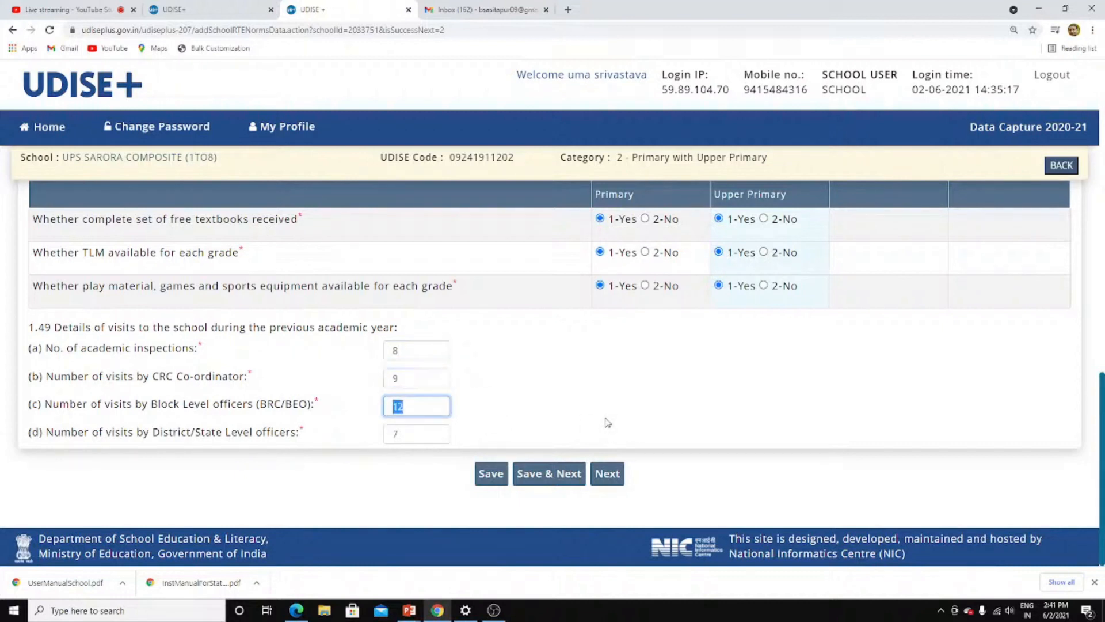
key(shift+Tab)
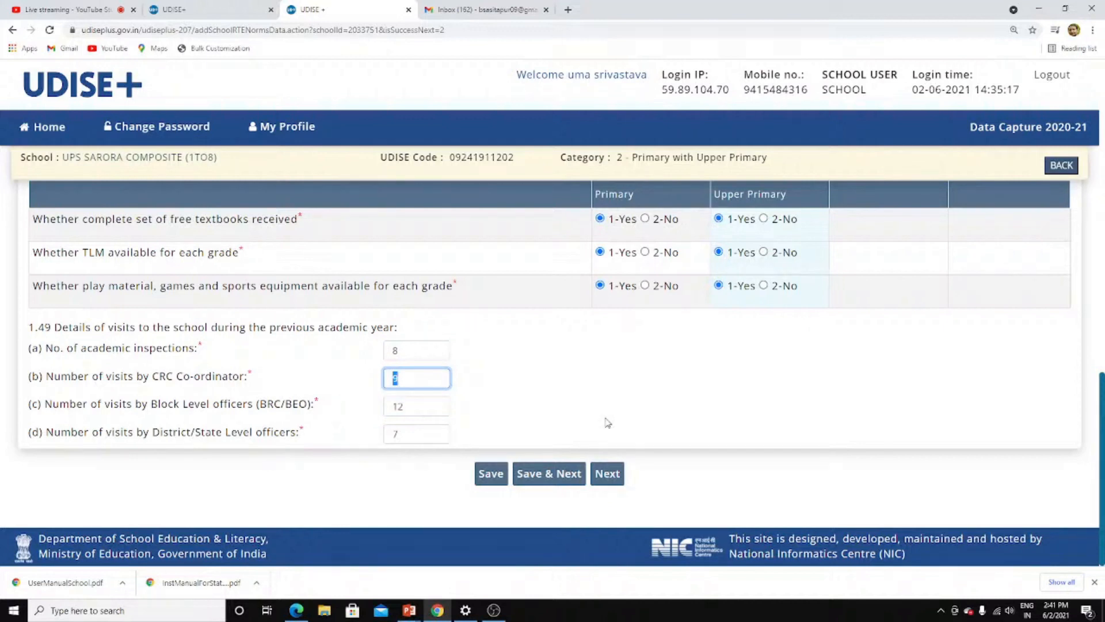
key(Tab)
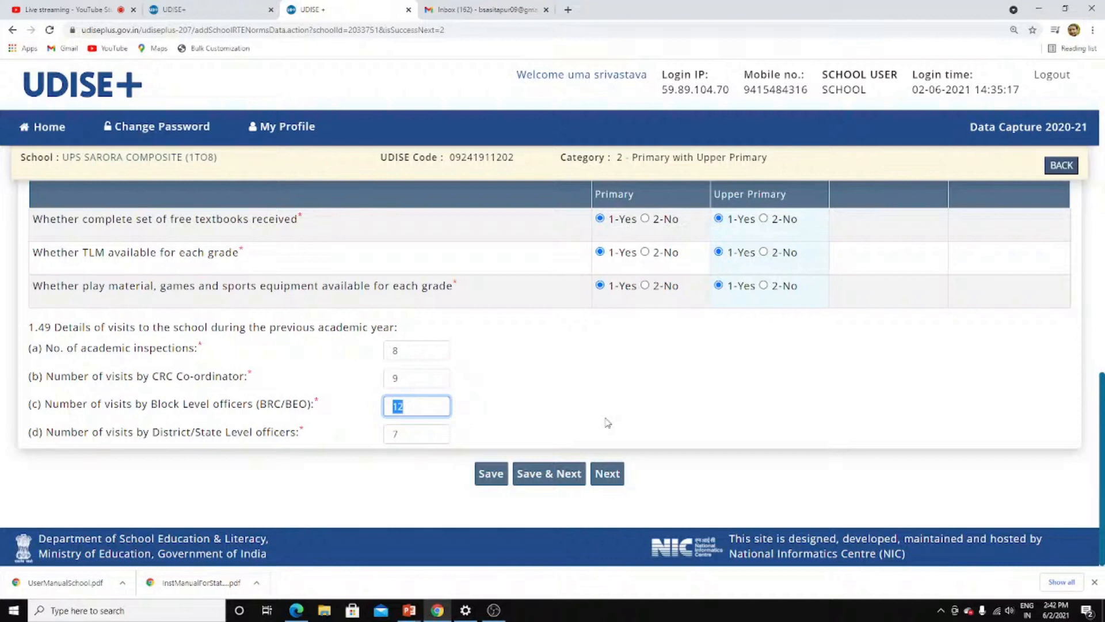
key(Tab)
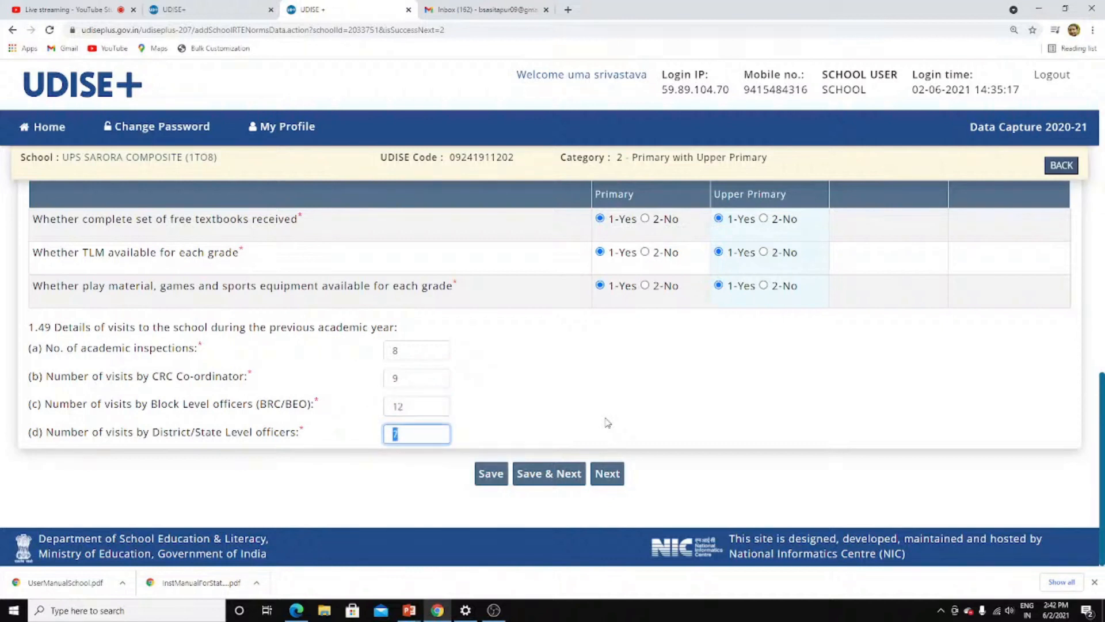
click(550, 475)
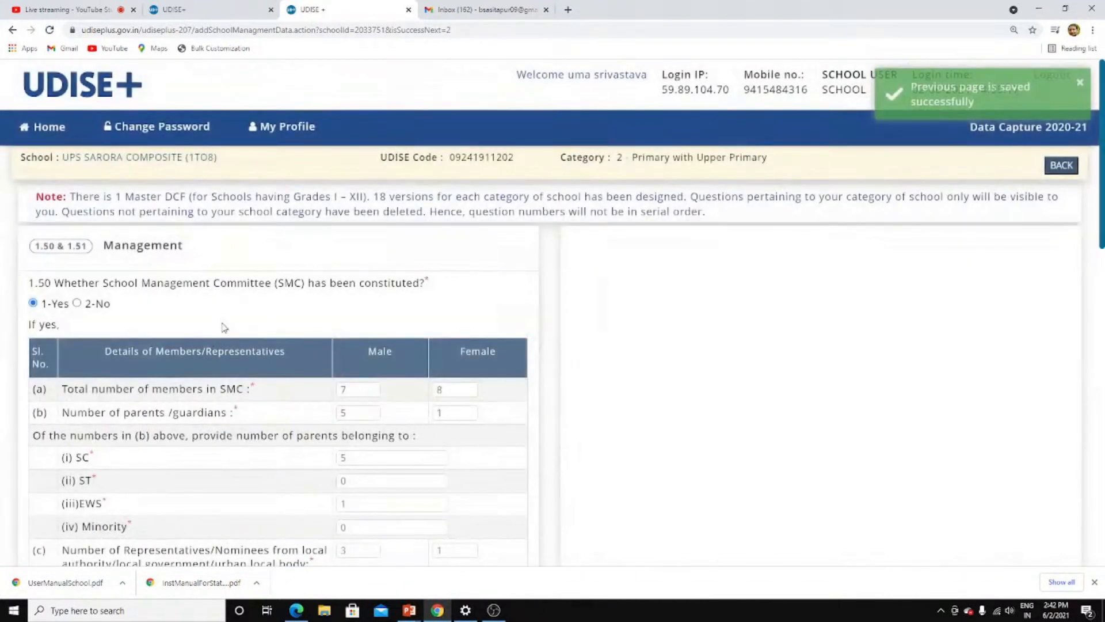
Step: Check the School Management Committee details (1.50), including the total male and female members and the number of parents/guardians
scroll(221, 325, down, 1)
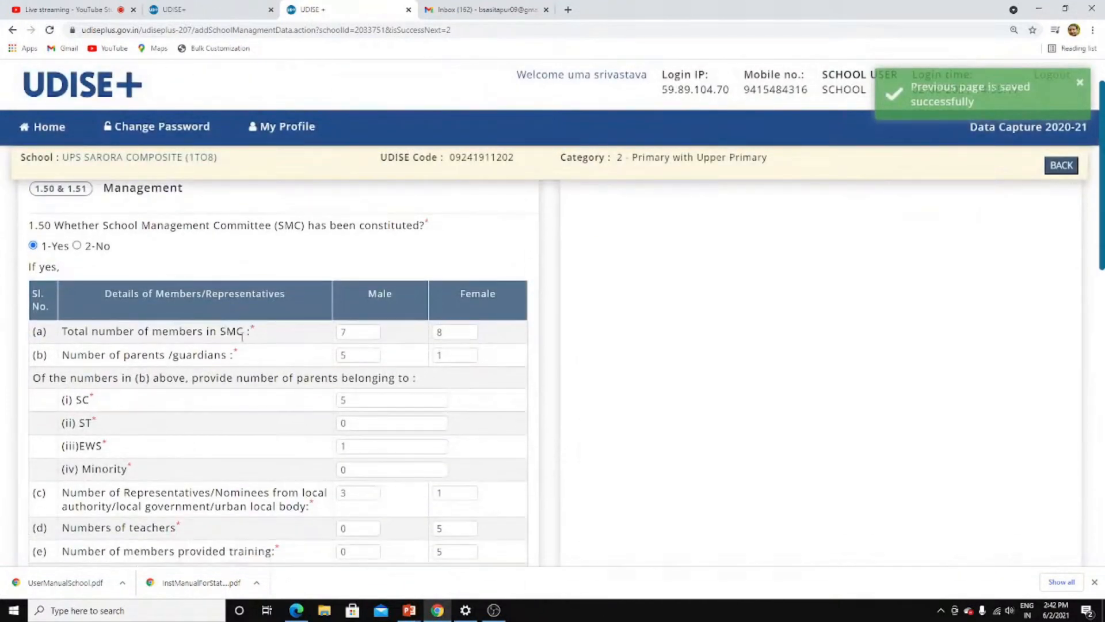
scroll(248, 339, up, 1)
scroll(204, 323, down, 1)
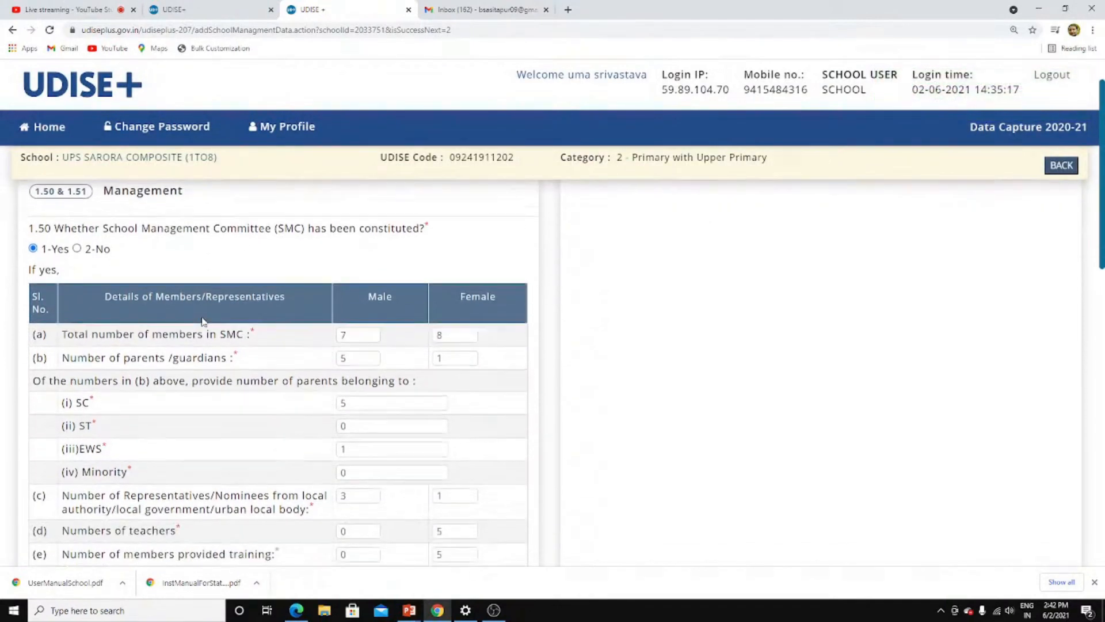
scroll(239, 298, down, 2)
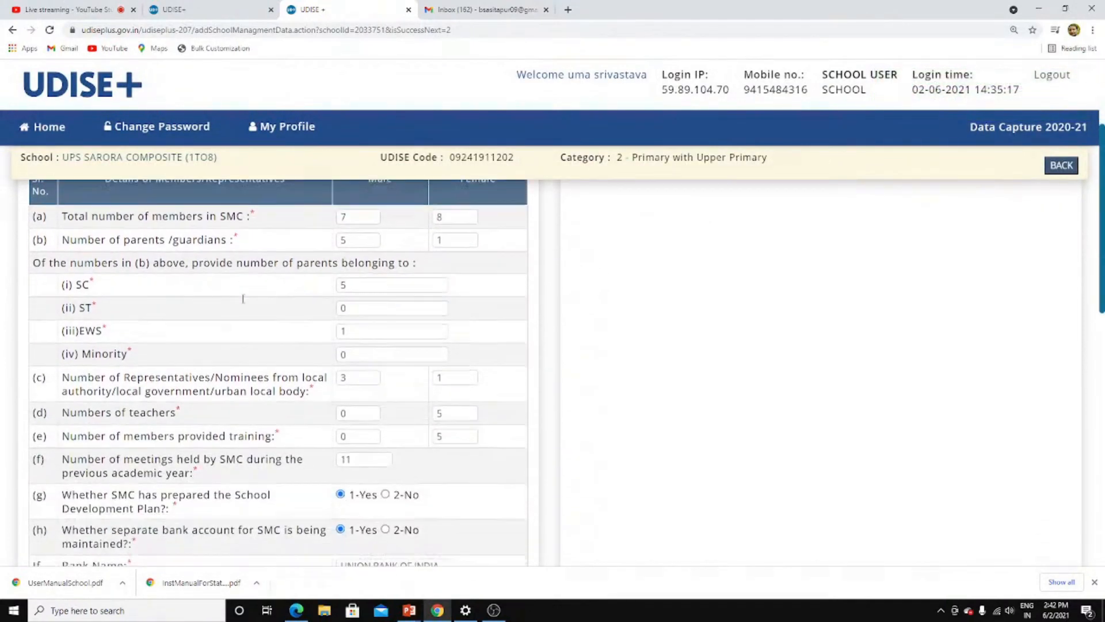
scroll(274, 322, up, 2)
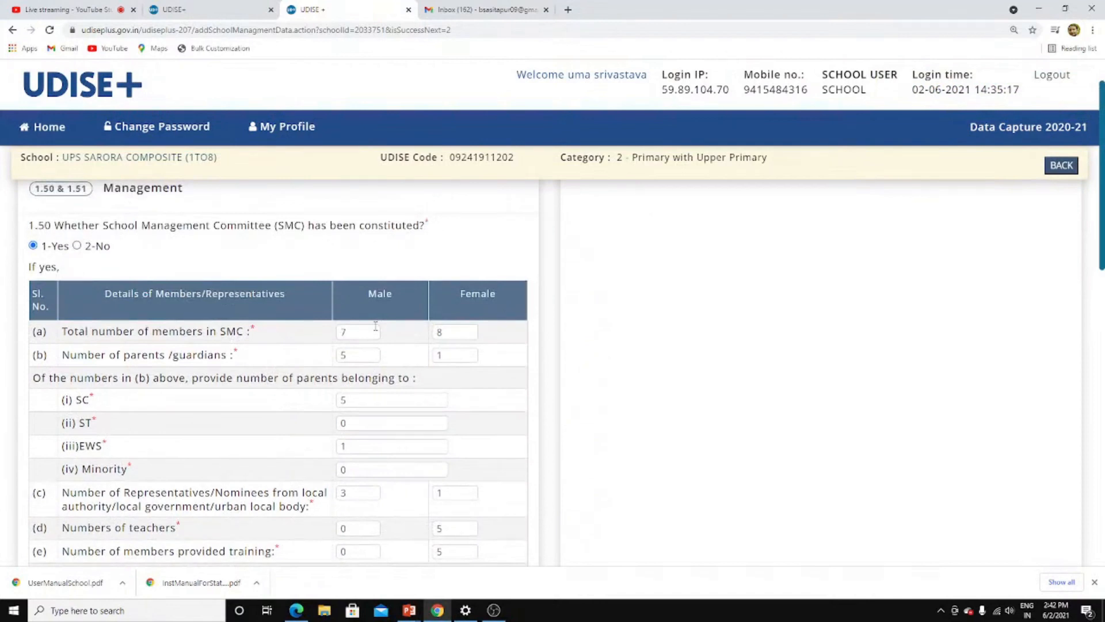
click(375, 327)
click(441, 332)
click(380, 350)
scroll(395, 397, down, 1)
Step: Check the SMC bank name, branch, account number and IFSC code, then save the Management form and continue to the following one
scroll(395, 403, down, 4)
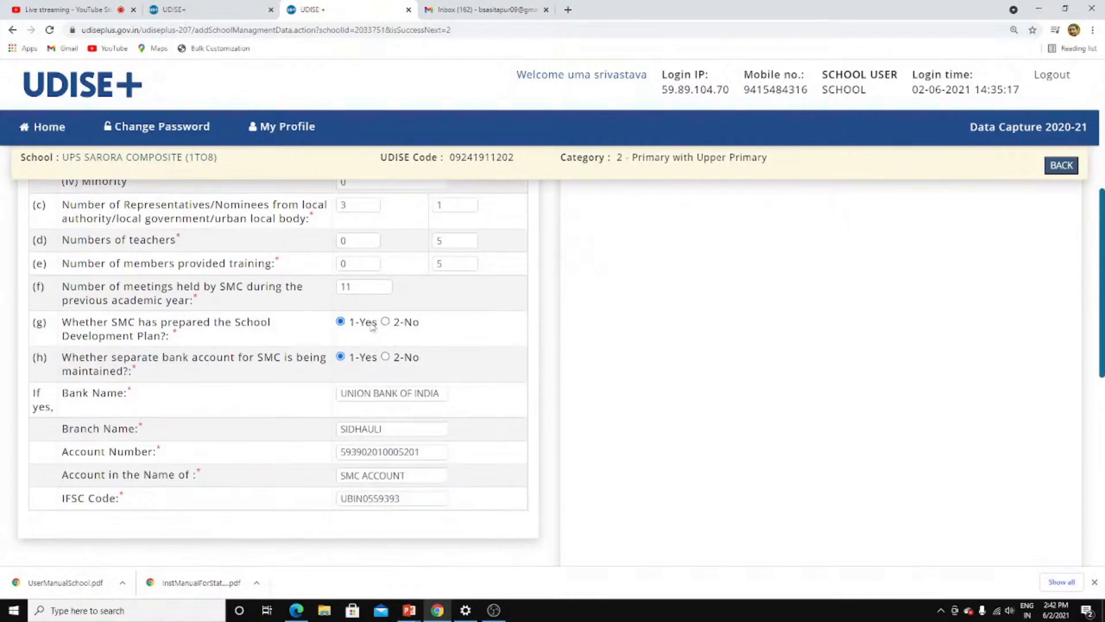
click(405, 393)
click(397, 426)
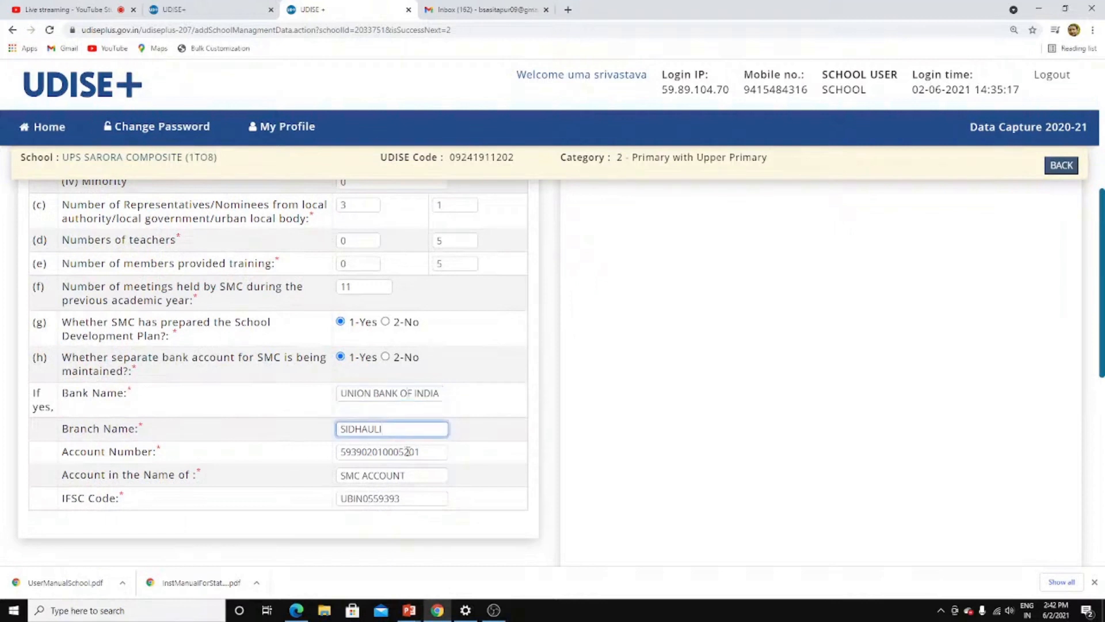
click(408, 452)
click(444, 498)
scroll(467, 489, down, 1)
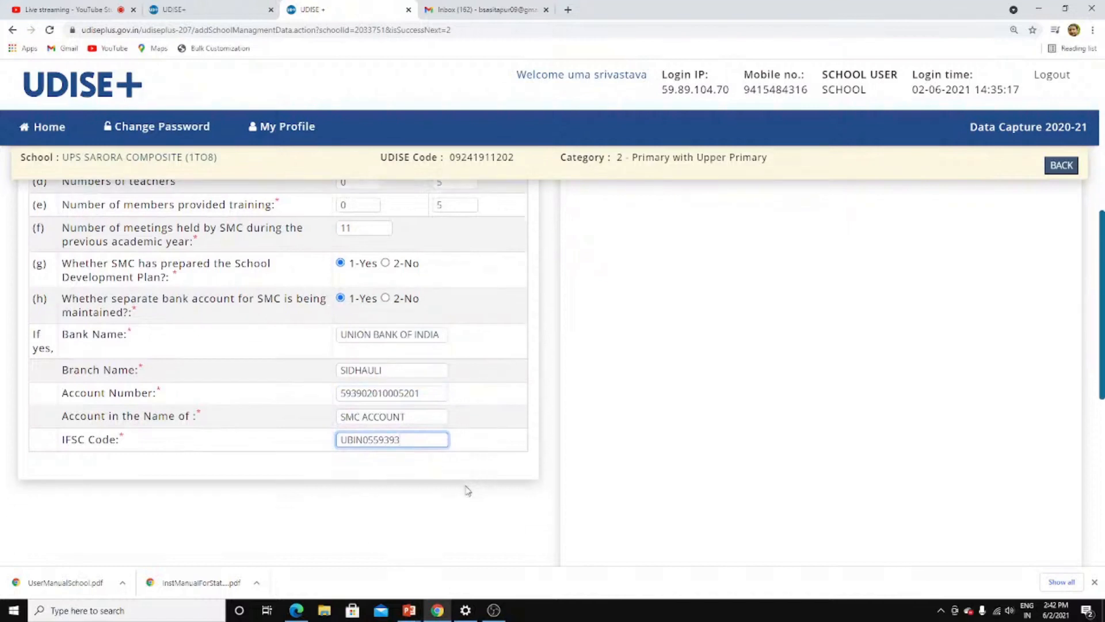
scroll(467, 490, down, 3)
scroll(458, 481, up, 1)
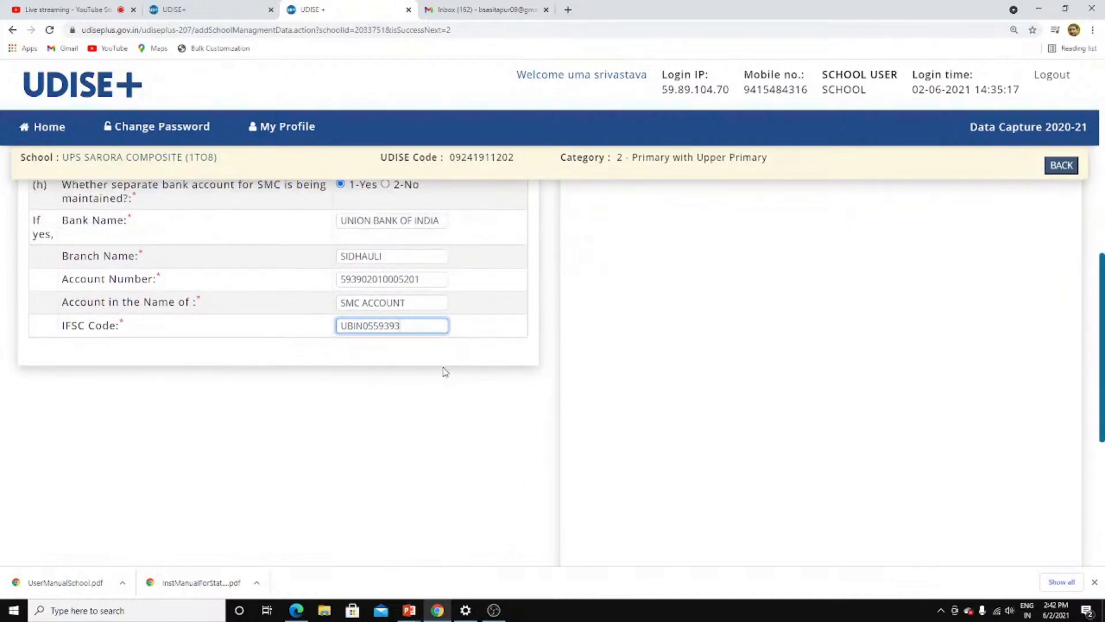
scroll(445, 373, down, 4)
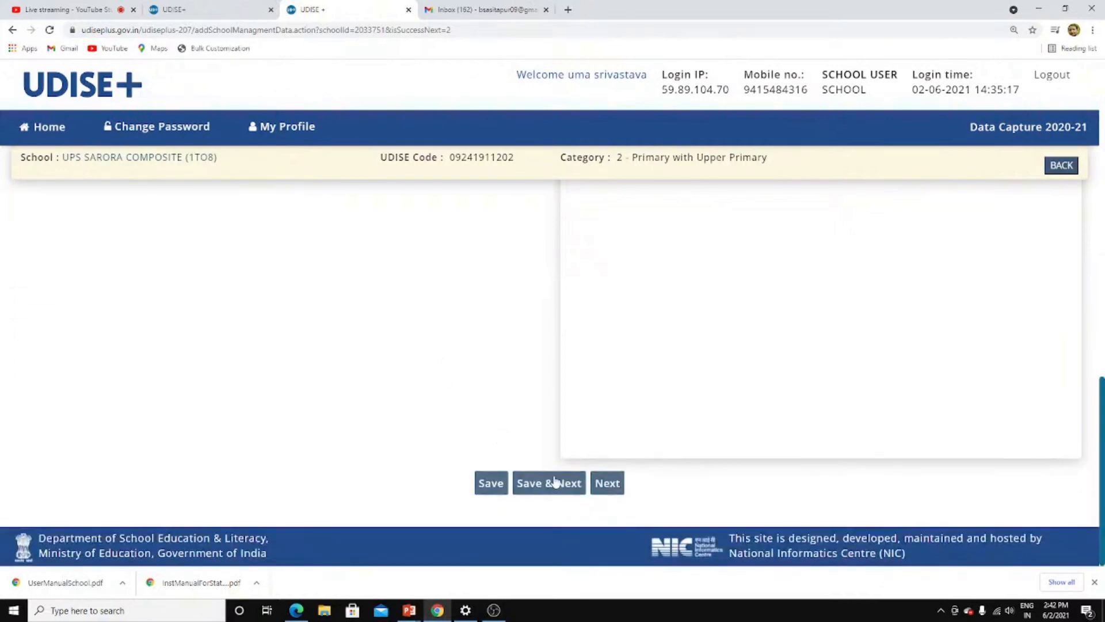
click(555, 489)
click(541, 485)
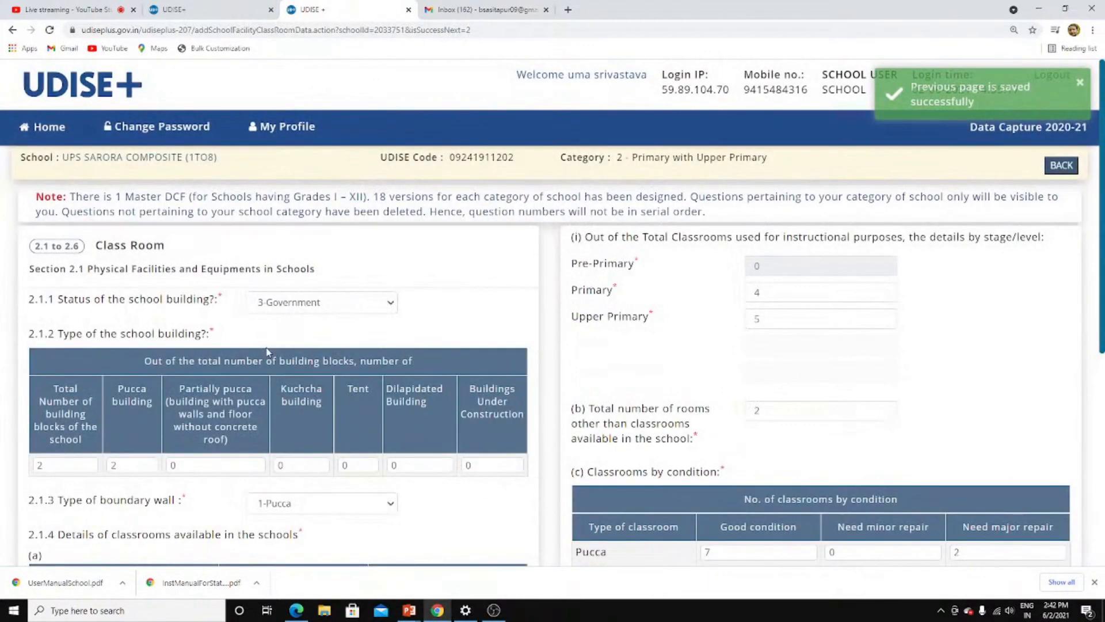
Step: Review the options for the status of the school building (2.1.1) and select 3-Government
scroll(261, 345, down, 1)
scroll(253, 340, up, 1)
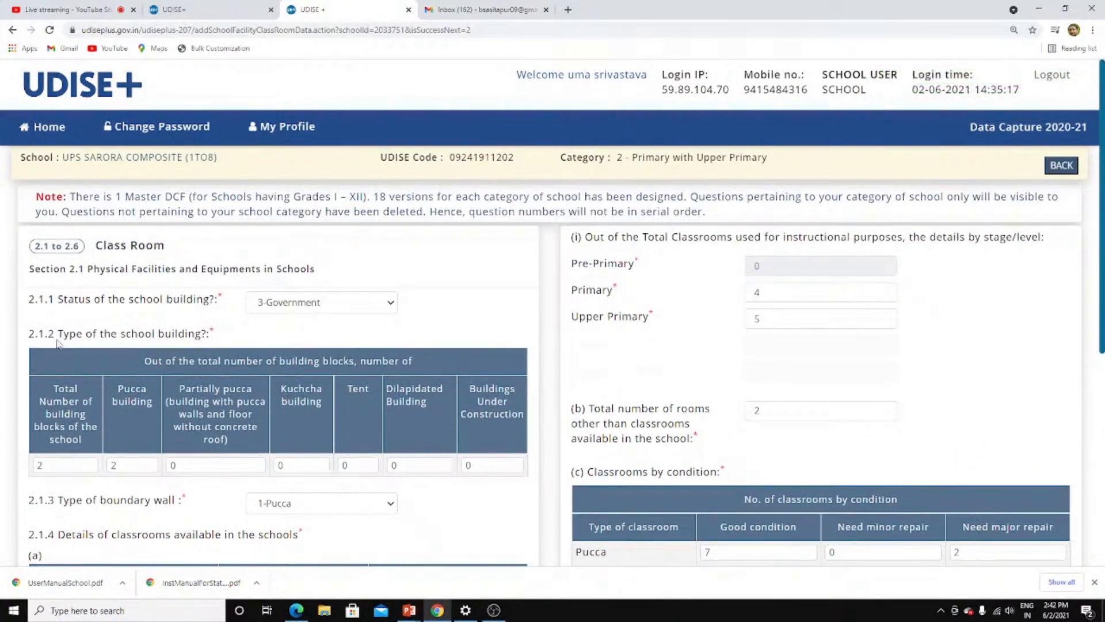
click(322, 308)
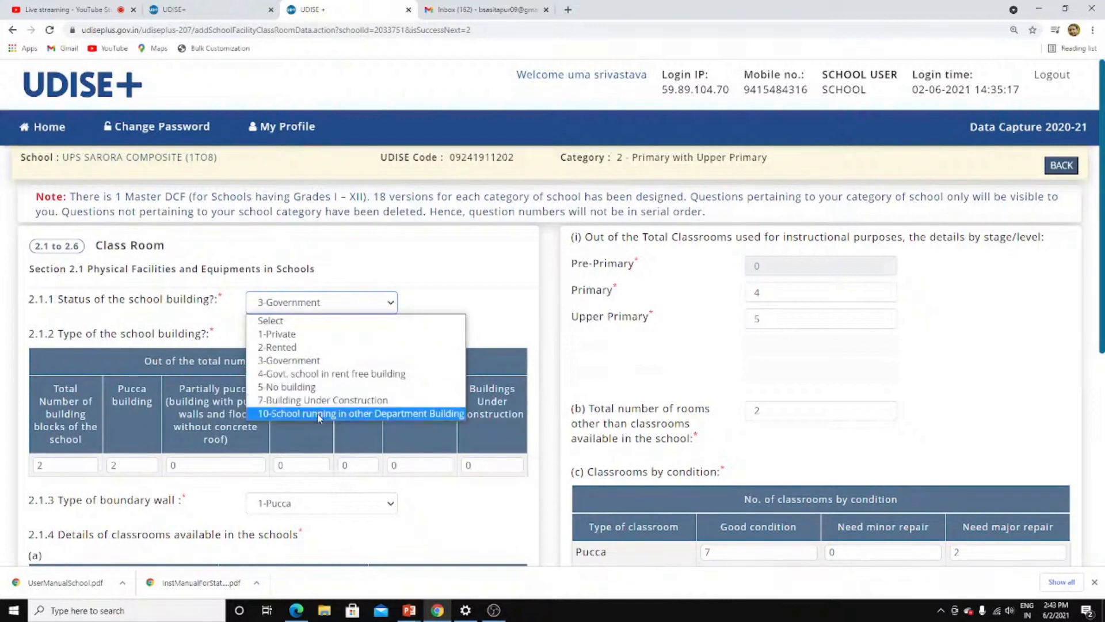
click(316, 363)
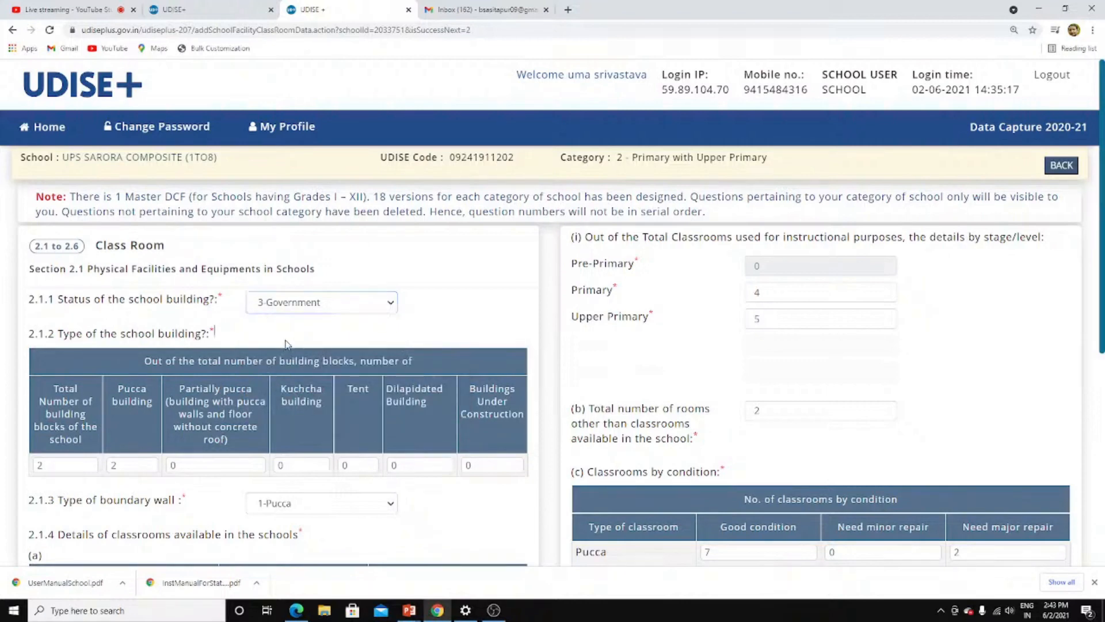
Step: Check the total number of building blocks and the number of pucca buildings (2.1.2)
scroll(286, 343, down, 1)
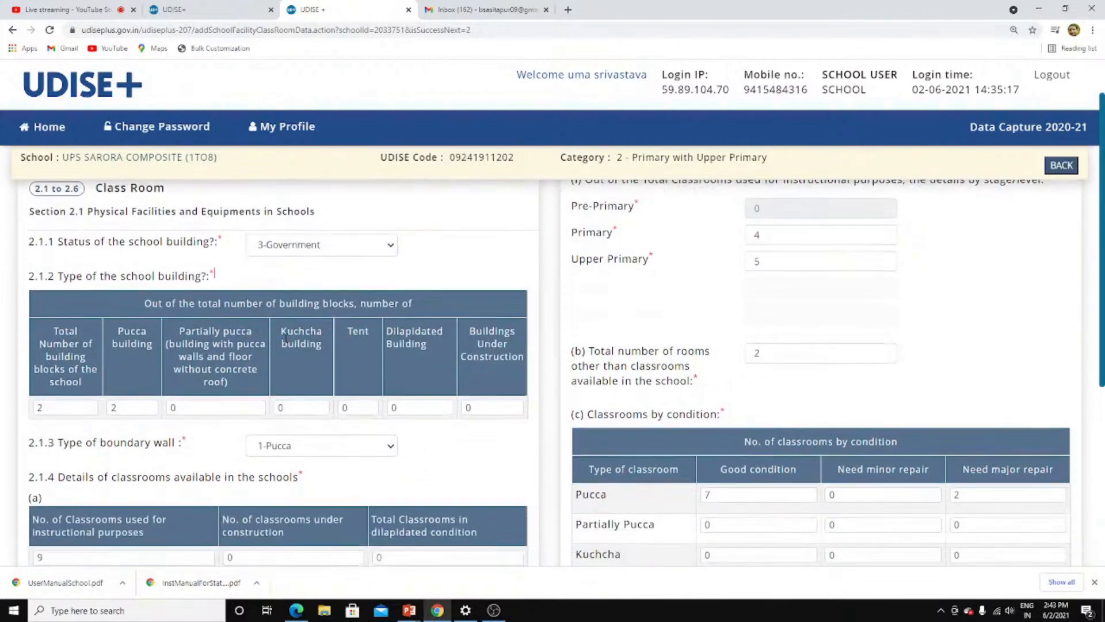
click(79, 405)
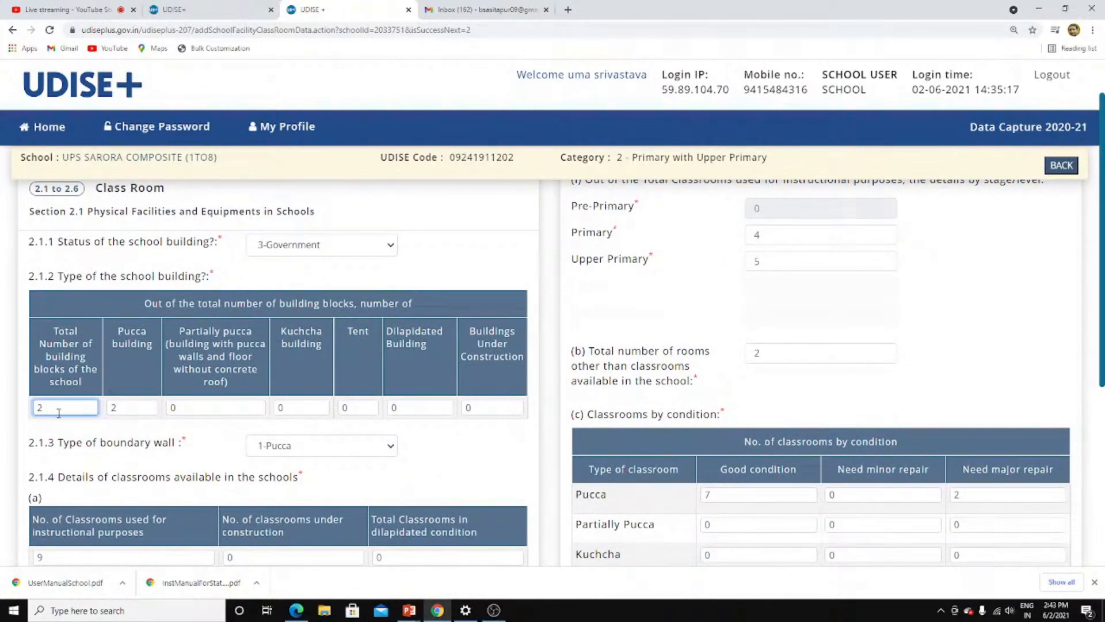
drag(61, 409, 37, 408)
click(131, 409)
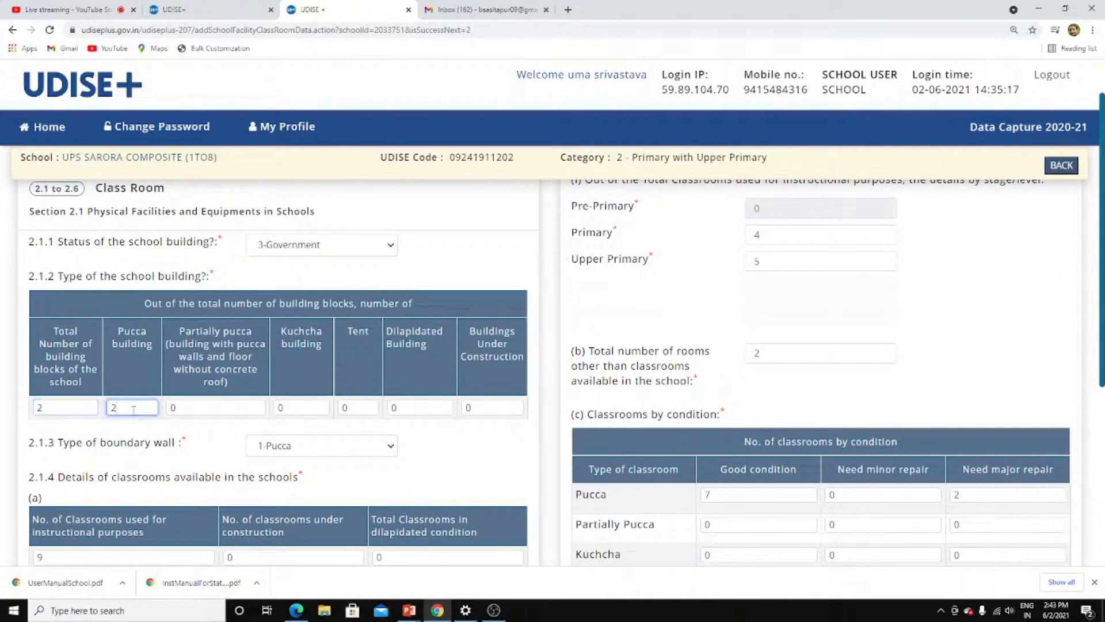
drag(130, 409, 112, 407)
Step: Review the options for the type of boundary wall (2.1.3) and select 1-Pucca
scroll(339, 386, down, 2)
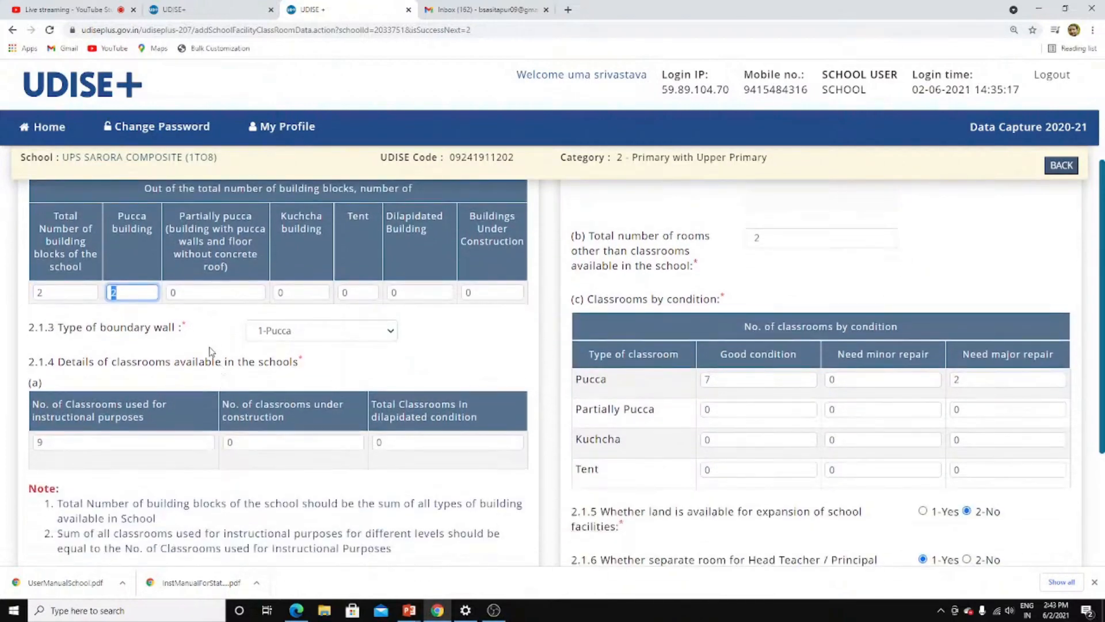
click(319, 340)
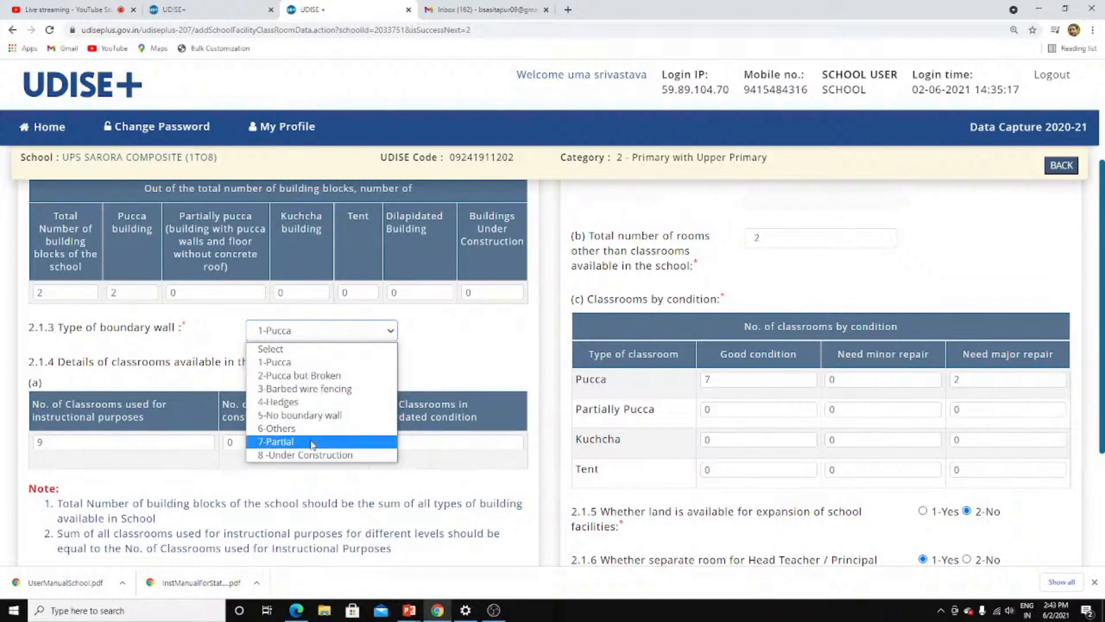
click(320, 369)
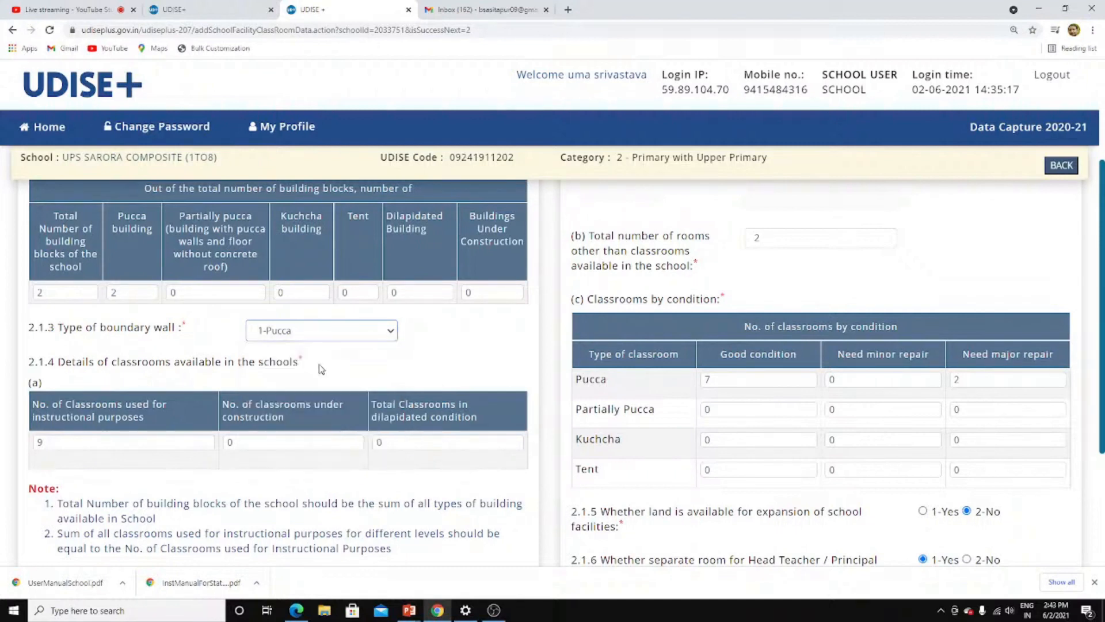
Step: Check the number of classrooms used for instructional purposes (2.1.4 a)
scroll(273, 375, down, 1)
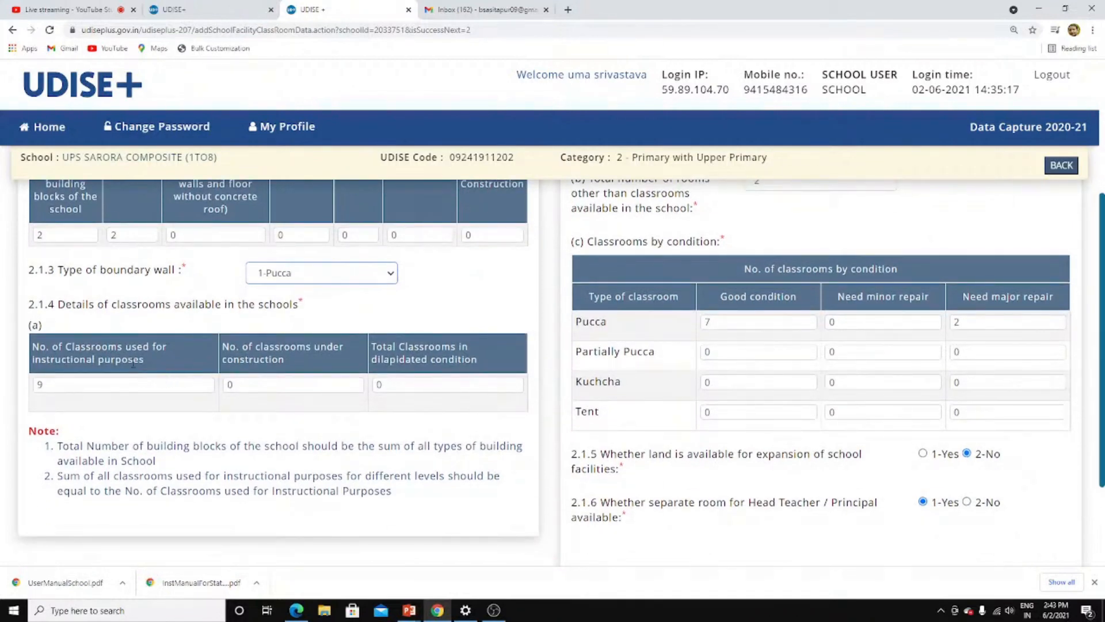
click(162, 363)
click(157, 383)
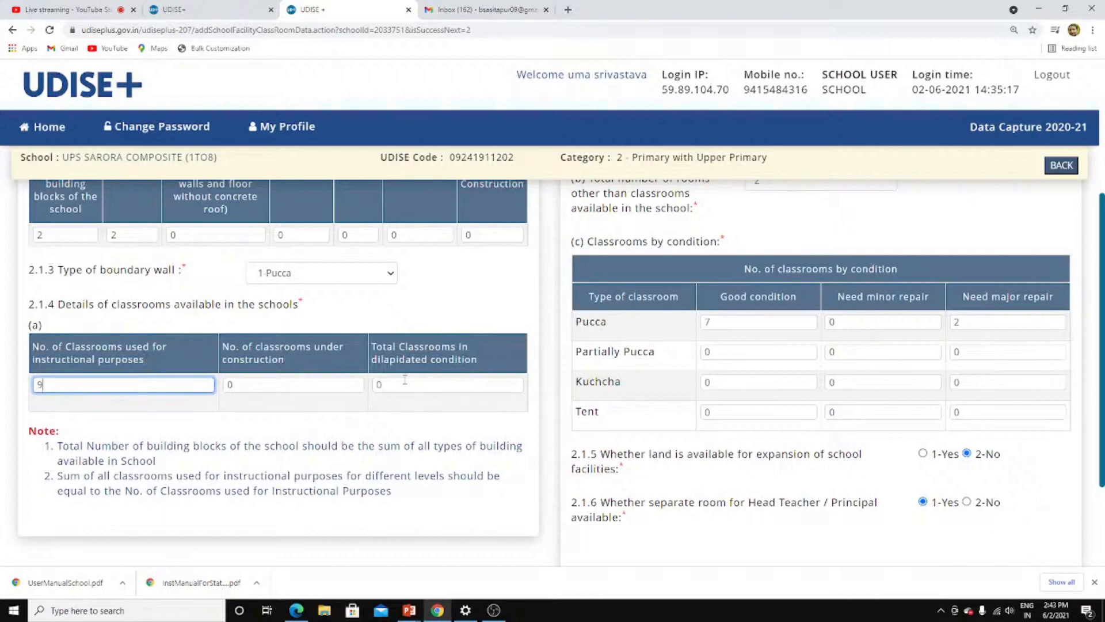
Step: Check the primary and upper primary classrooms by stage and the total number of rooms other than classrooms (2.1.4 b)
scroll(259, 435, down, 3)
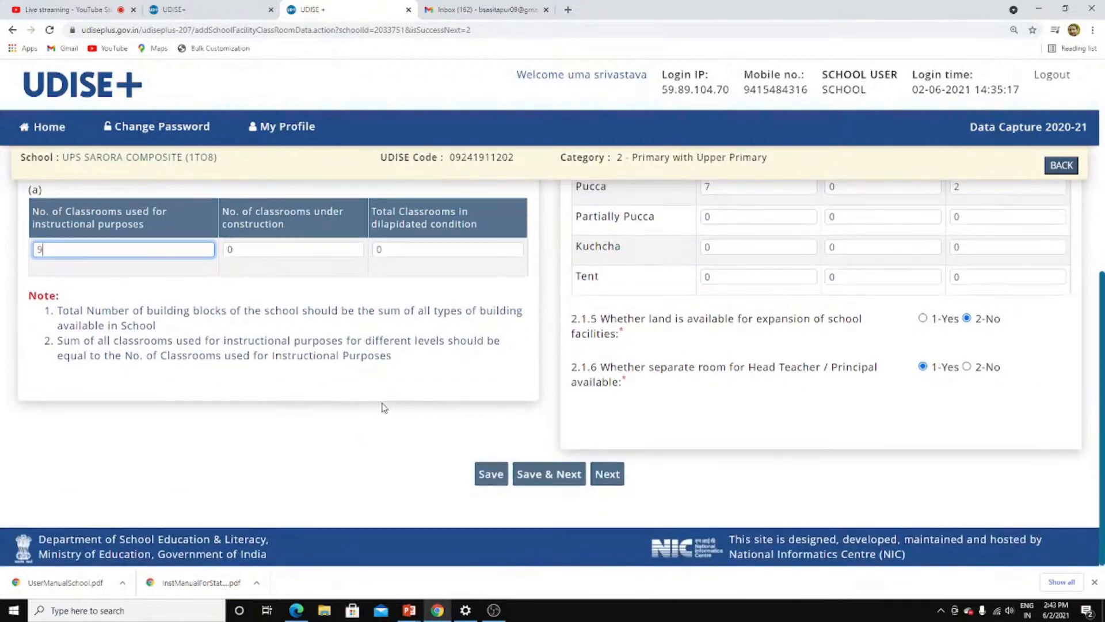
scroll(380, 406, up, 3)
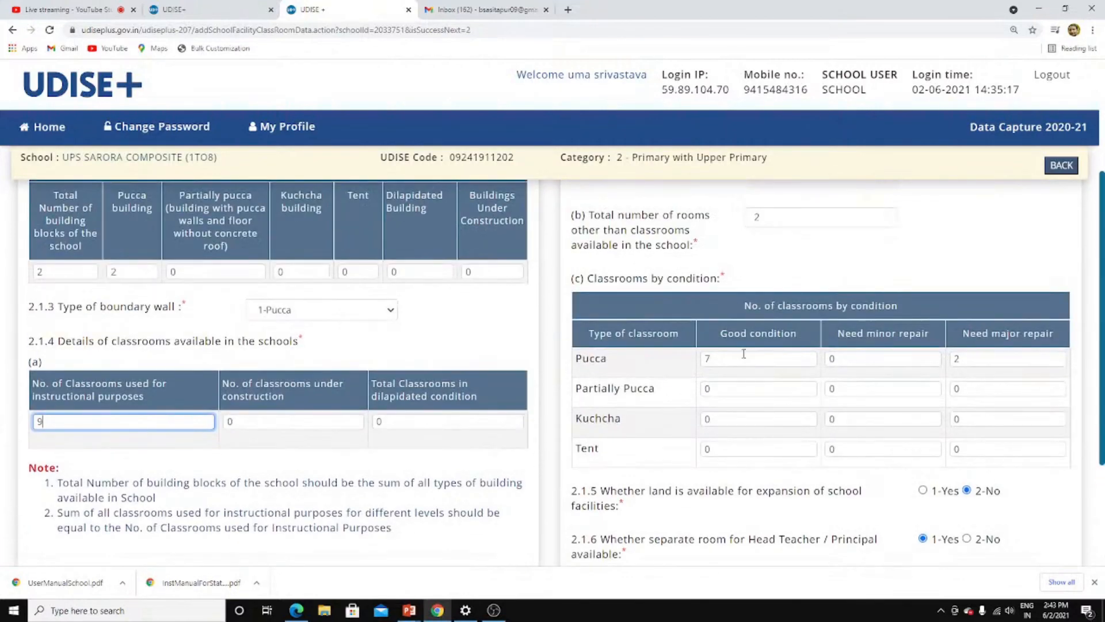
scroll(743, 354, up, 2)
scroll(748, 320, up, 2)
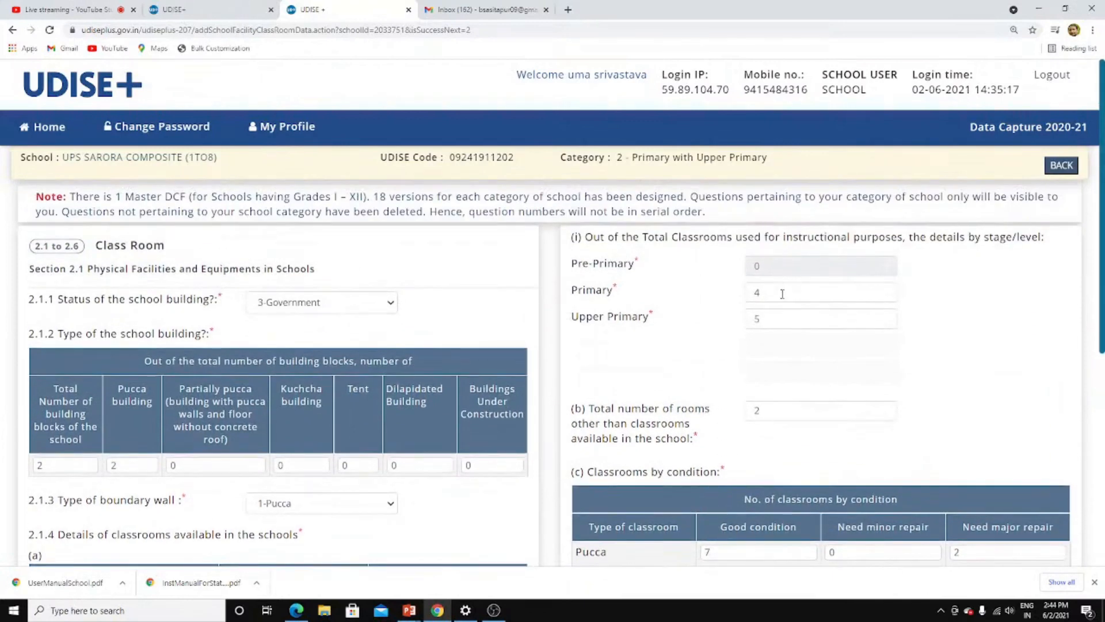
click(783, 292)
click(789, 319)
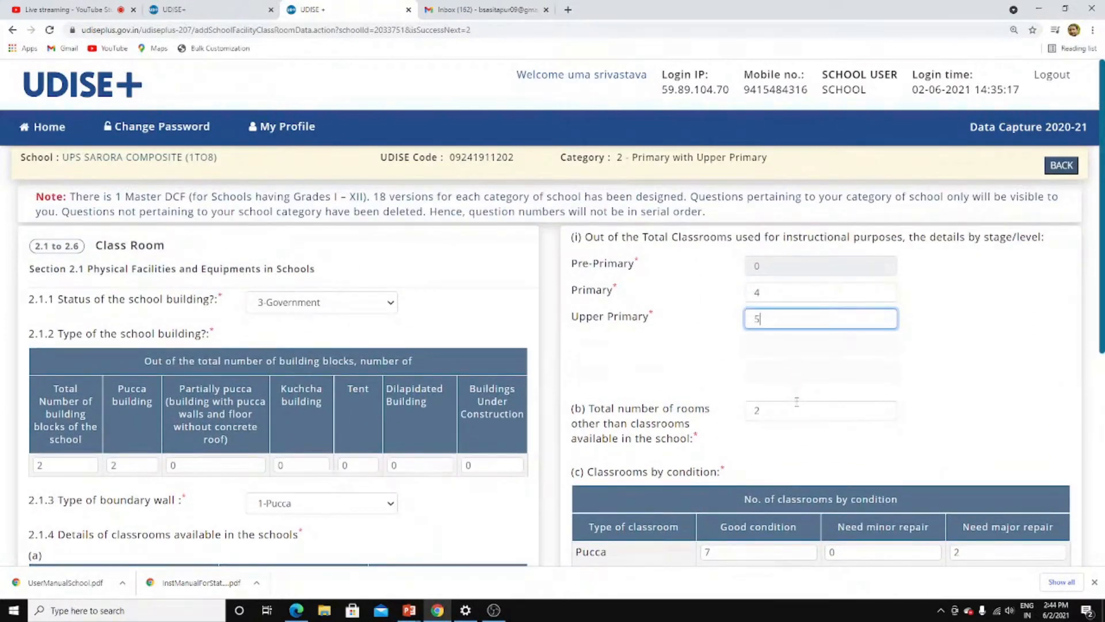
double_click(794, 420)
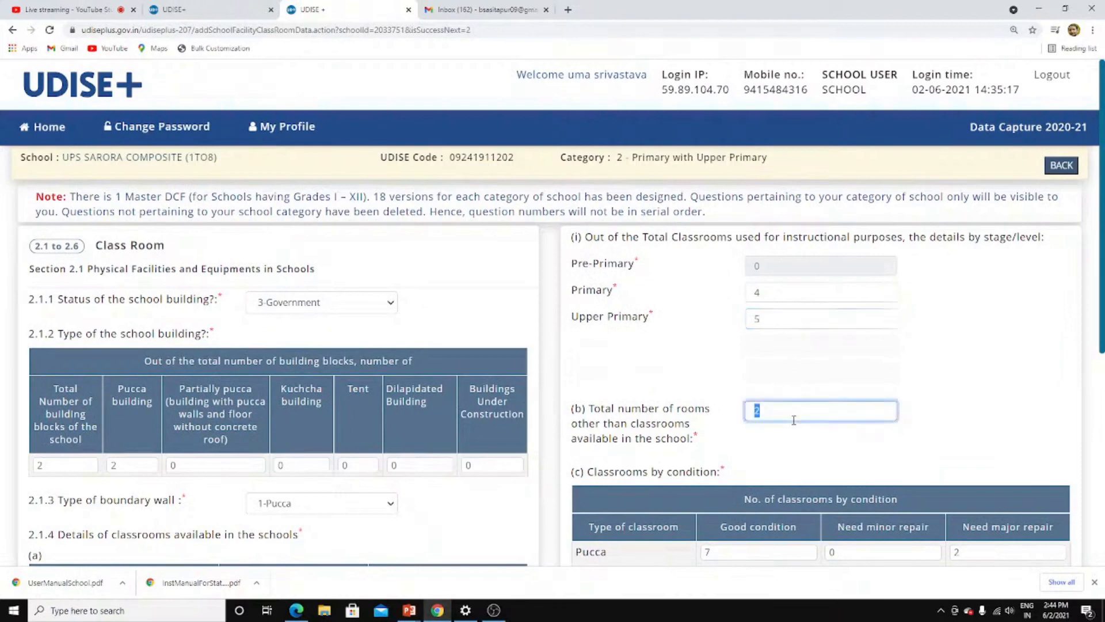
Step: Compare the pucca classrooms in good condition with the other-rooms count and the number of classrooms used for instructional purposes
scroll(672, 432, down, 2)
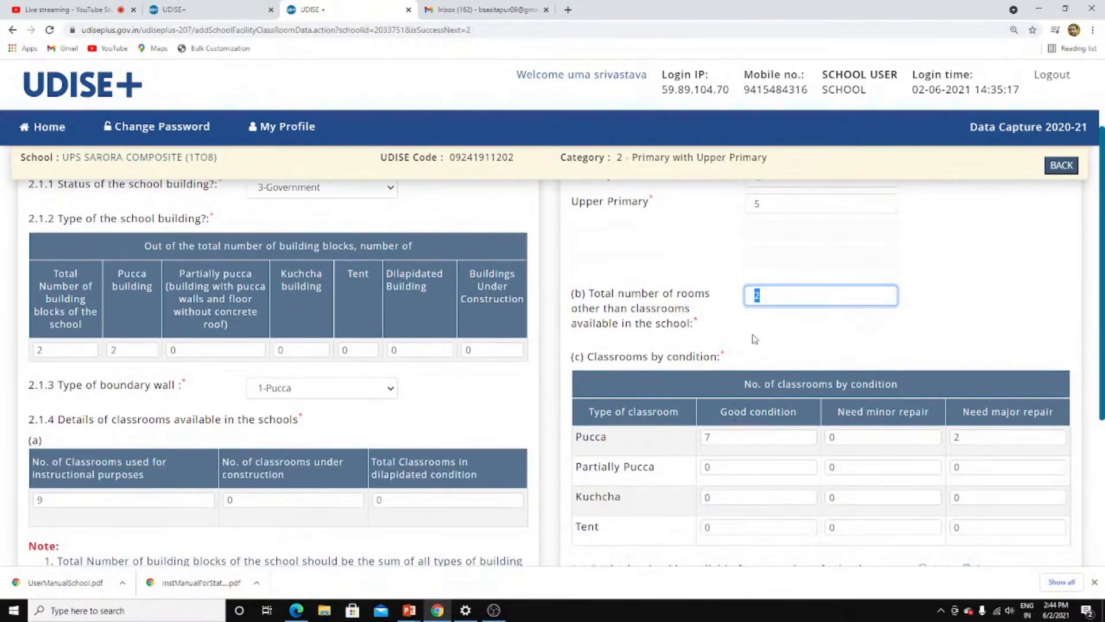
click(730, 437)
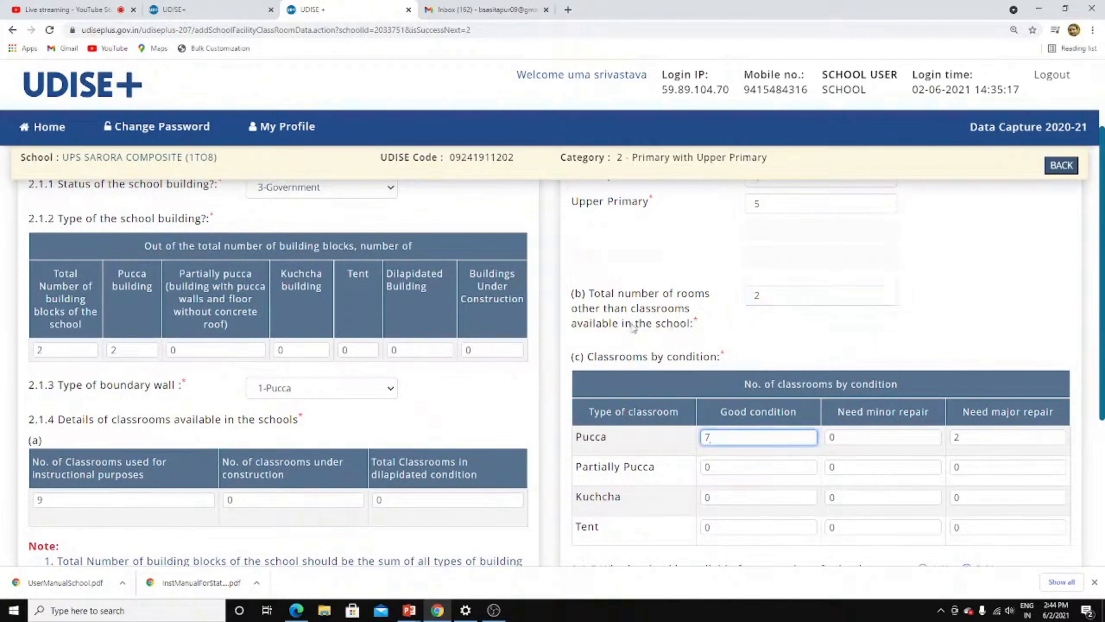
scroll(793, 414, down, 2)
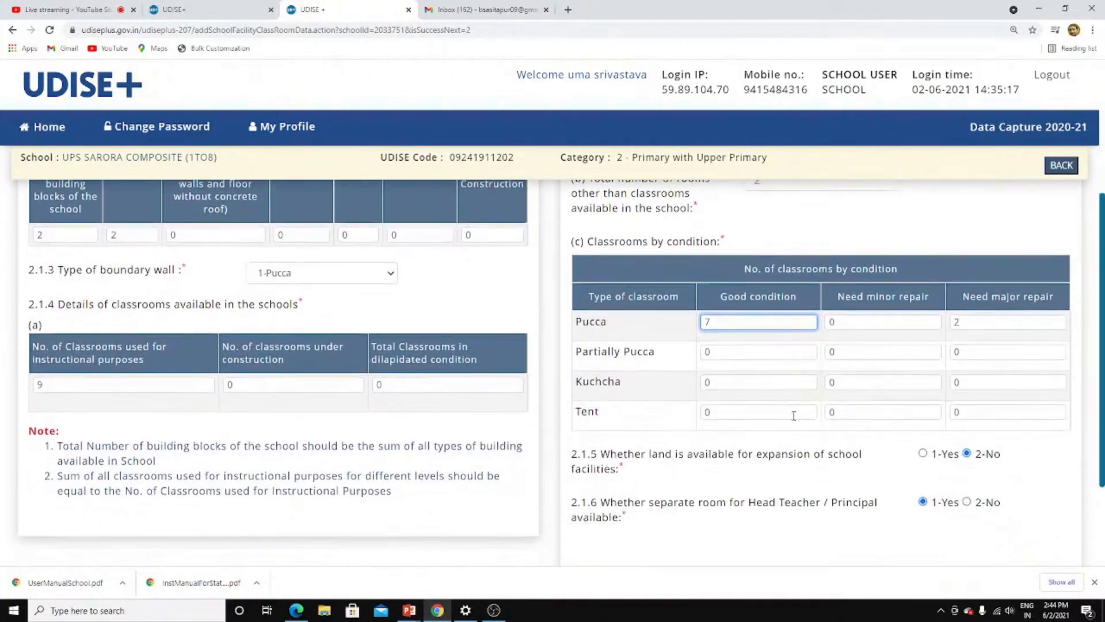
scroll(795, 411, up, 1)
scroll(795, 411, up, 2)
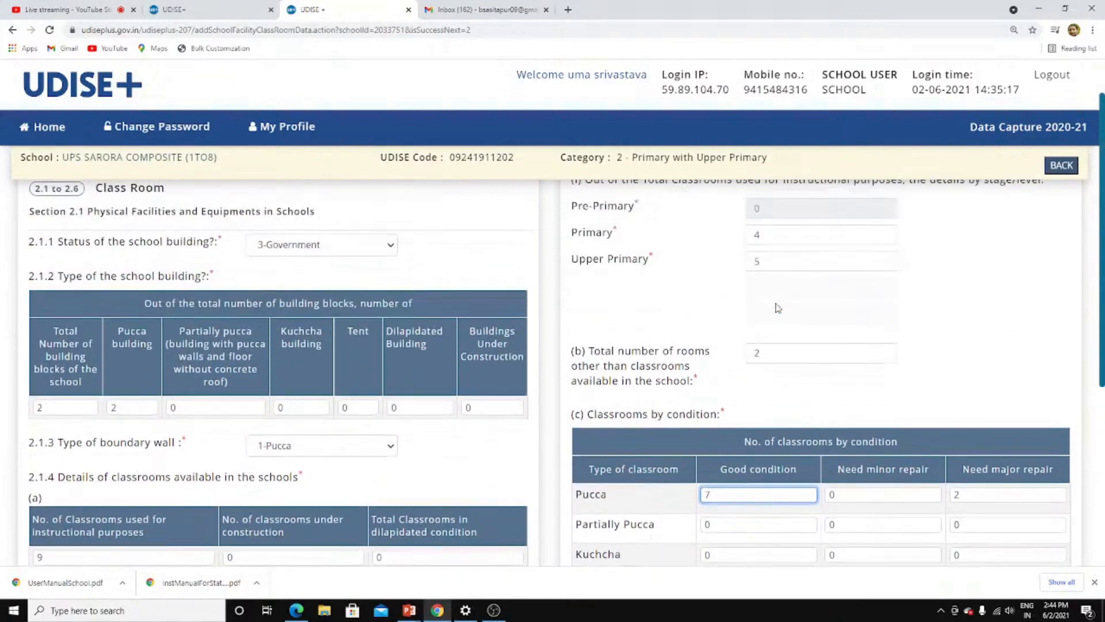
click(787, 358)
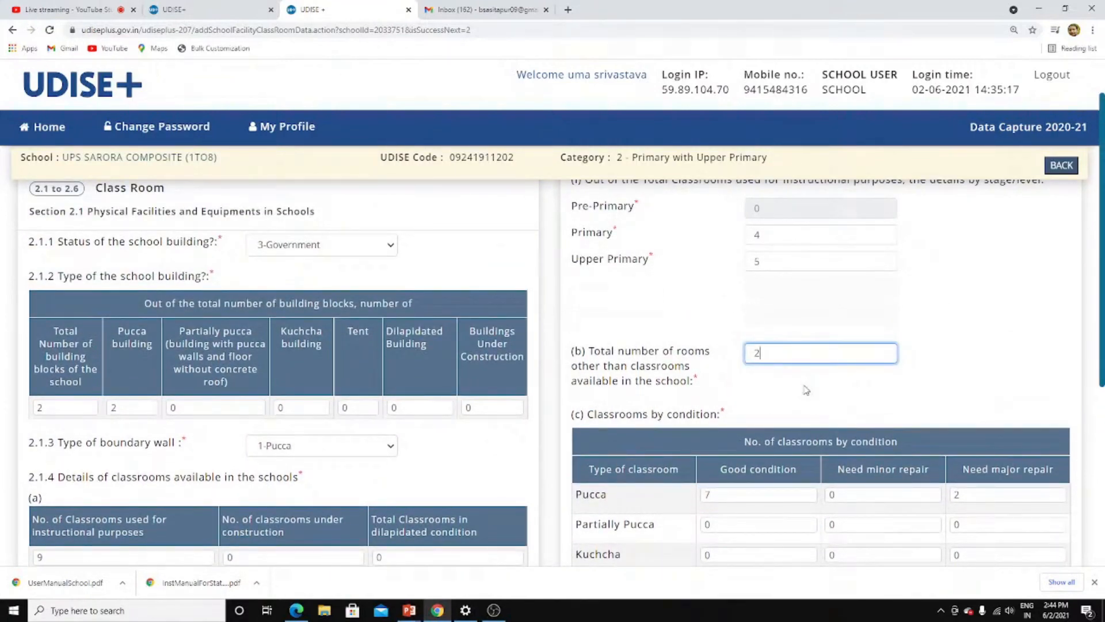
scroll(690, 397, down, 2)
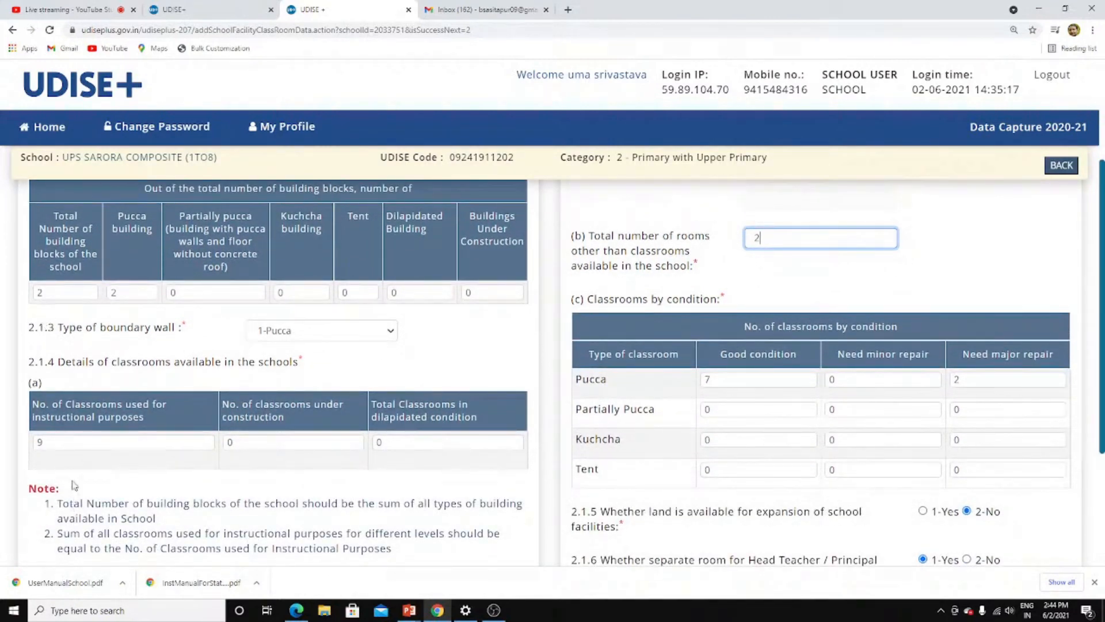
click(74, 442)
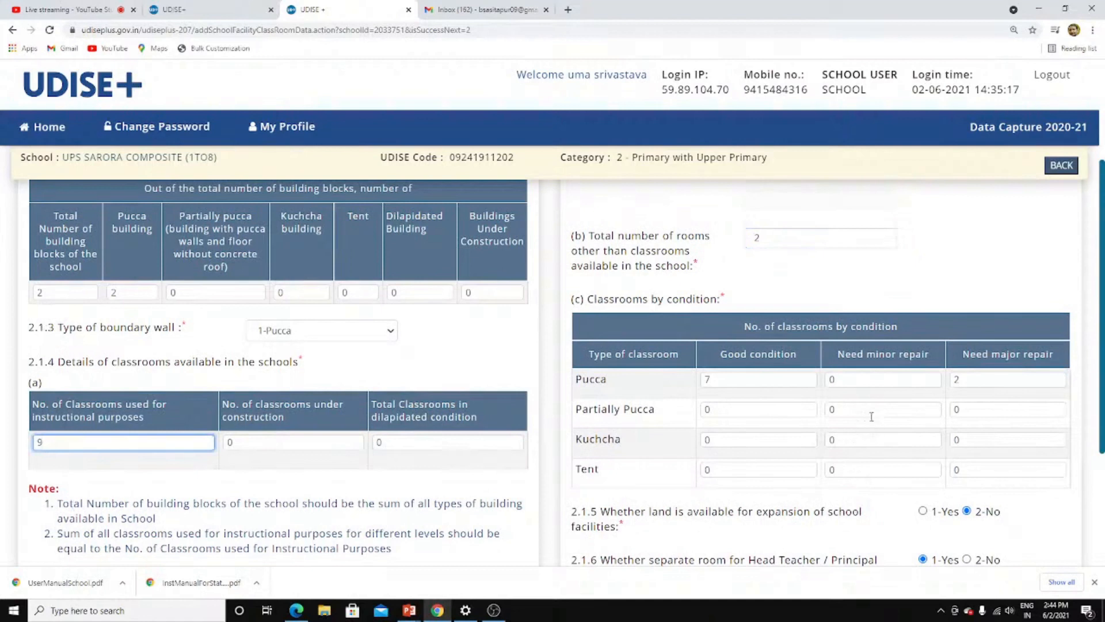
Step: Try to save the Class Room form with the pucca classrooms needing major repair set to 3
click(740, 378)
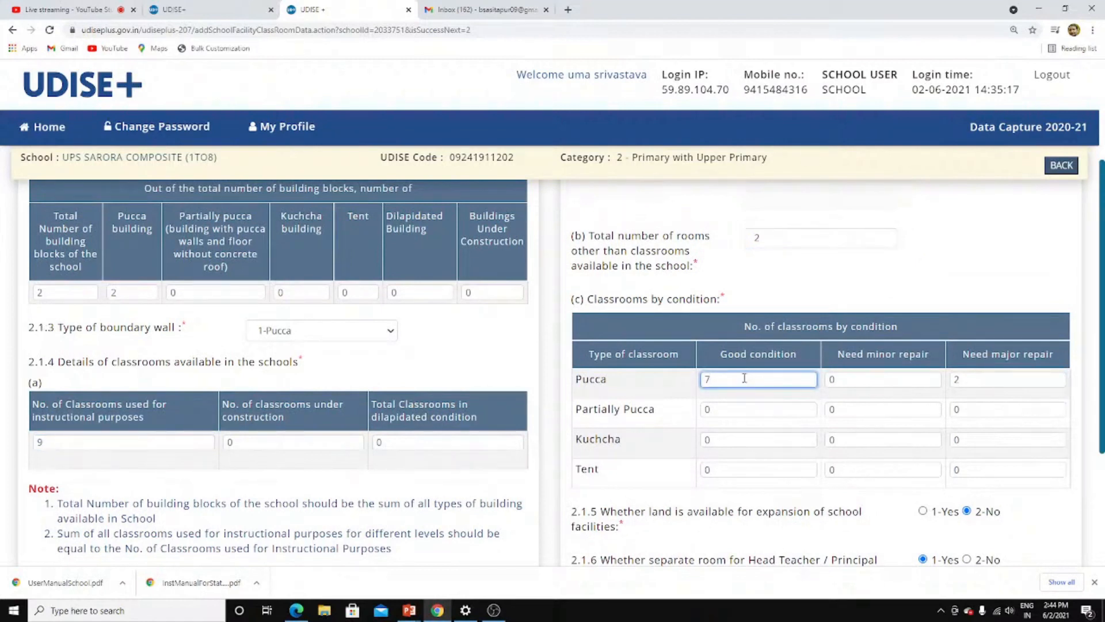
key(Tab)
key(Tab)
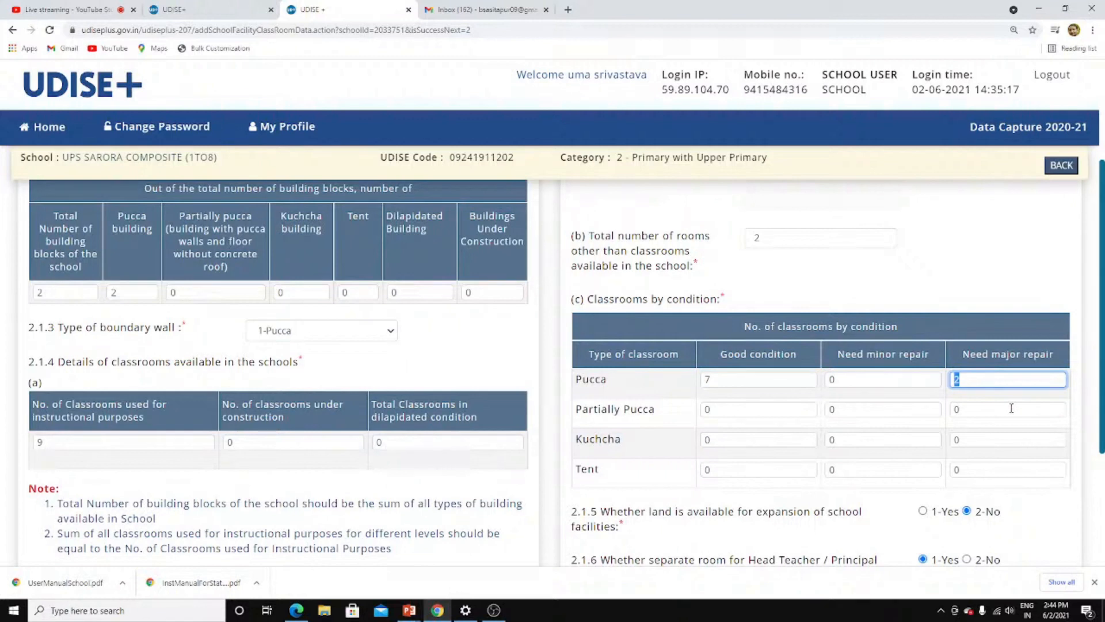
text(0)
key(Tab)
key(shift+Tab)
text(3)
key(Tab)
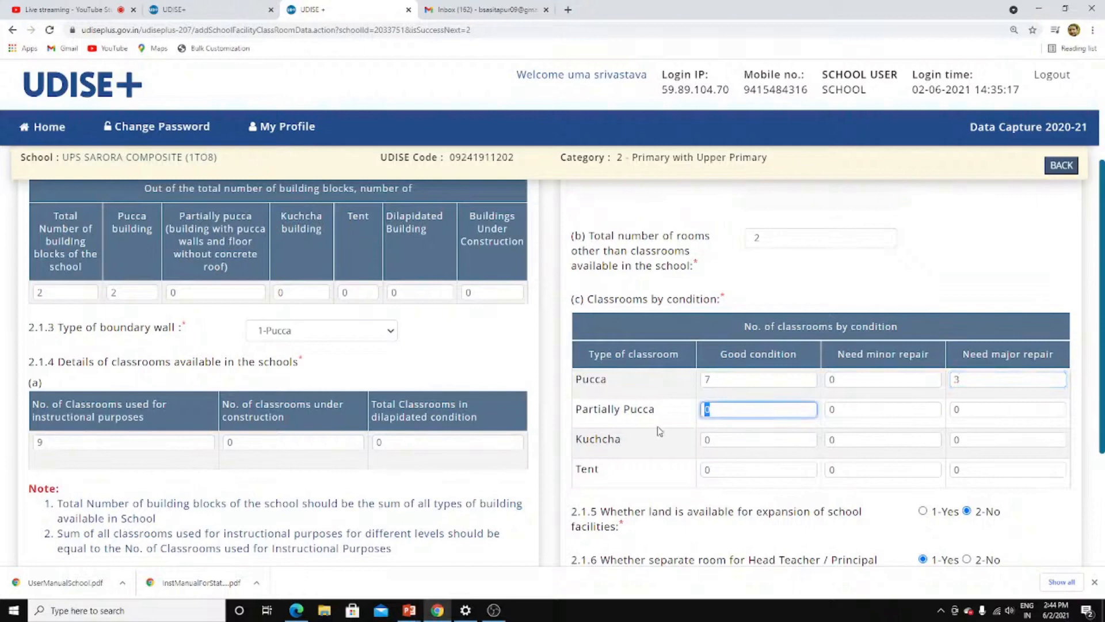
scroll(746, 455, down, 2)
scroll(748, 454, down, 1)
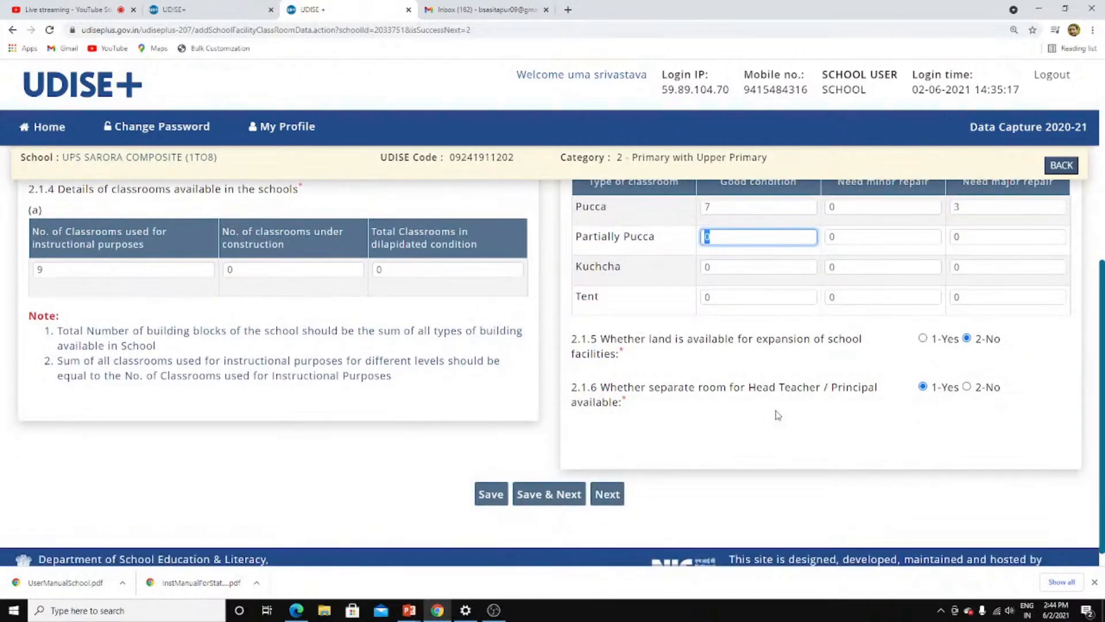
click(551, 495)
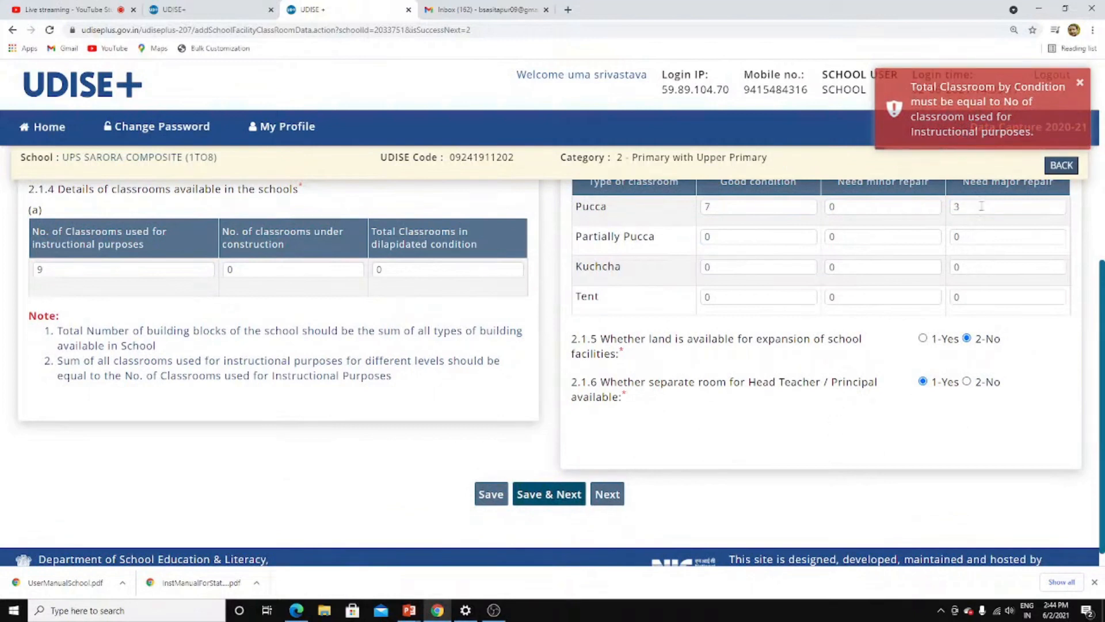
Step: Try to save the Class Room form with the pucca classrooms needing major repair set to 1
drag(982, 207, 810, 229)
text(1)
key(Tab)
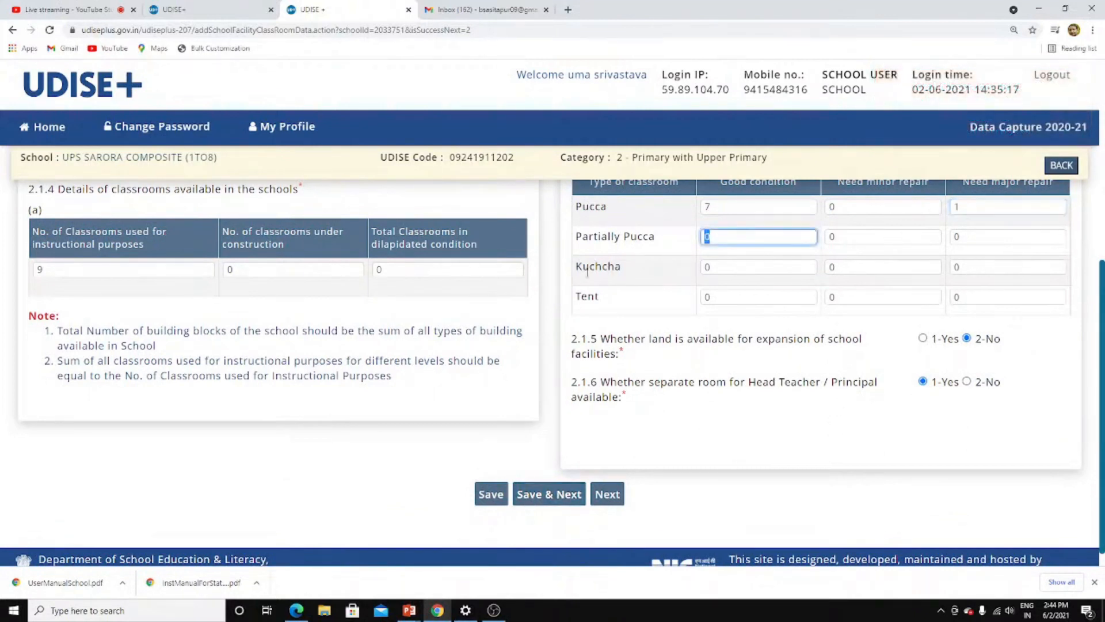
click(533, 494)
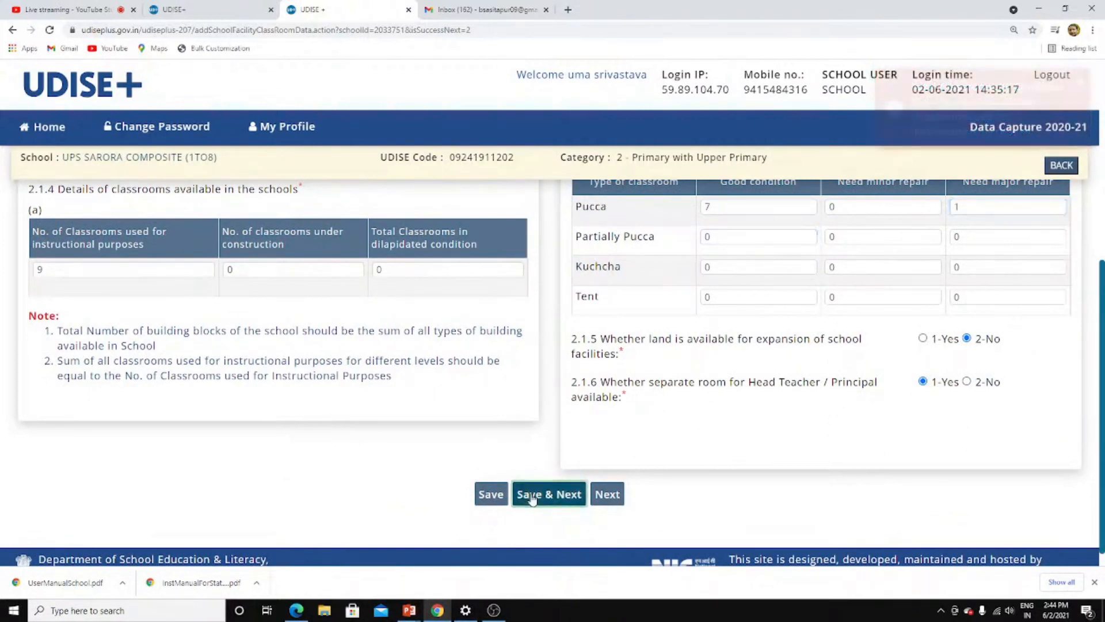
Step: Set the pucca classrooms needing major repair to 2, then save the Class Room form and continue to the following one
drag(1001, 206, 825, 213)
text(2)
key(Tab)
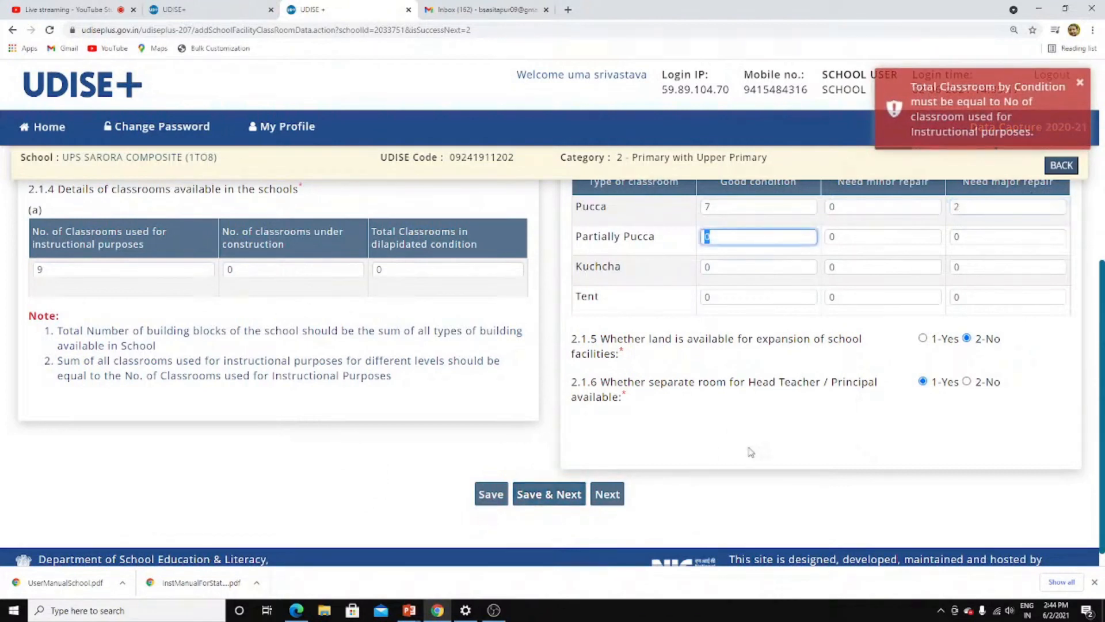
click(567, 492)
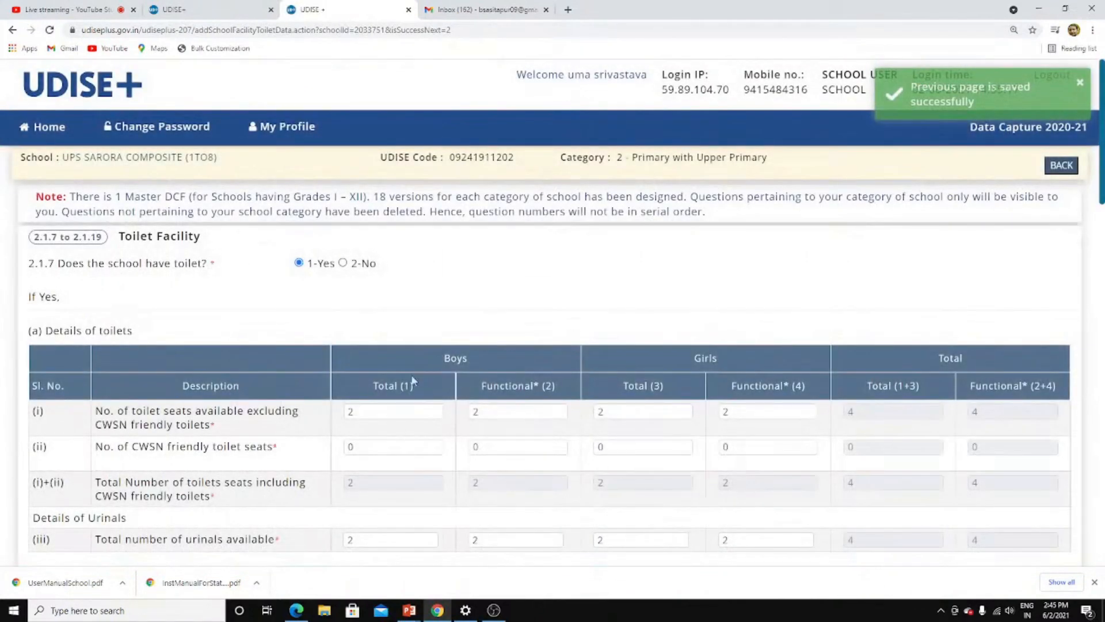
Step: Review the boys' and girls' total and functional counts for regular and CWSN friendly toilet seats in the Toilet Facility form
scroll(390, 301, down, 1)
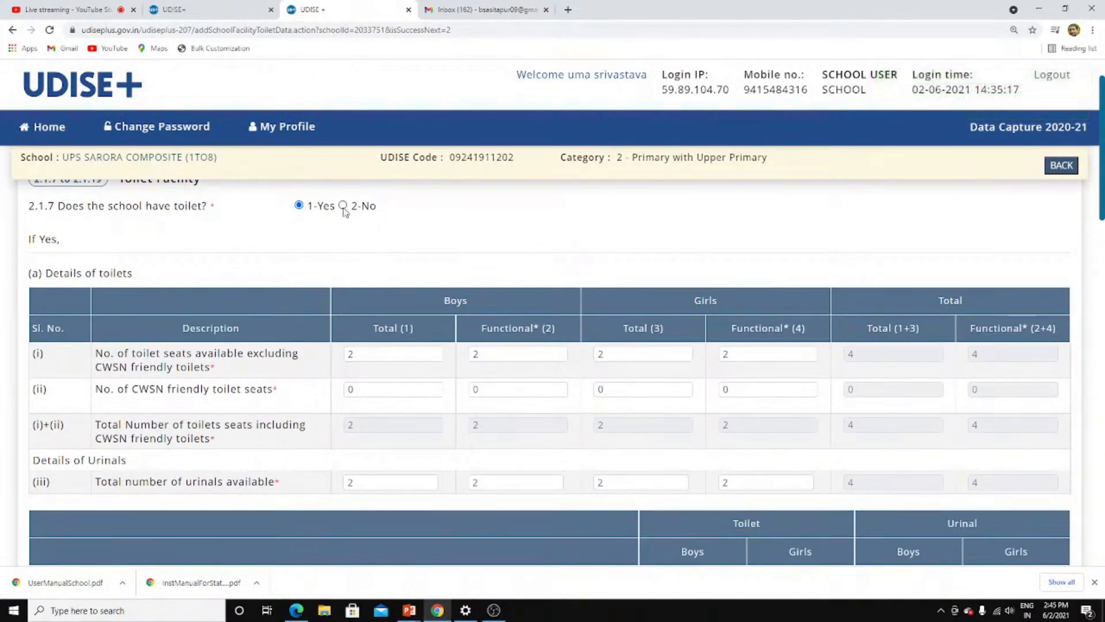
click(375, 357)
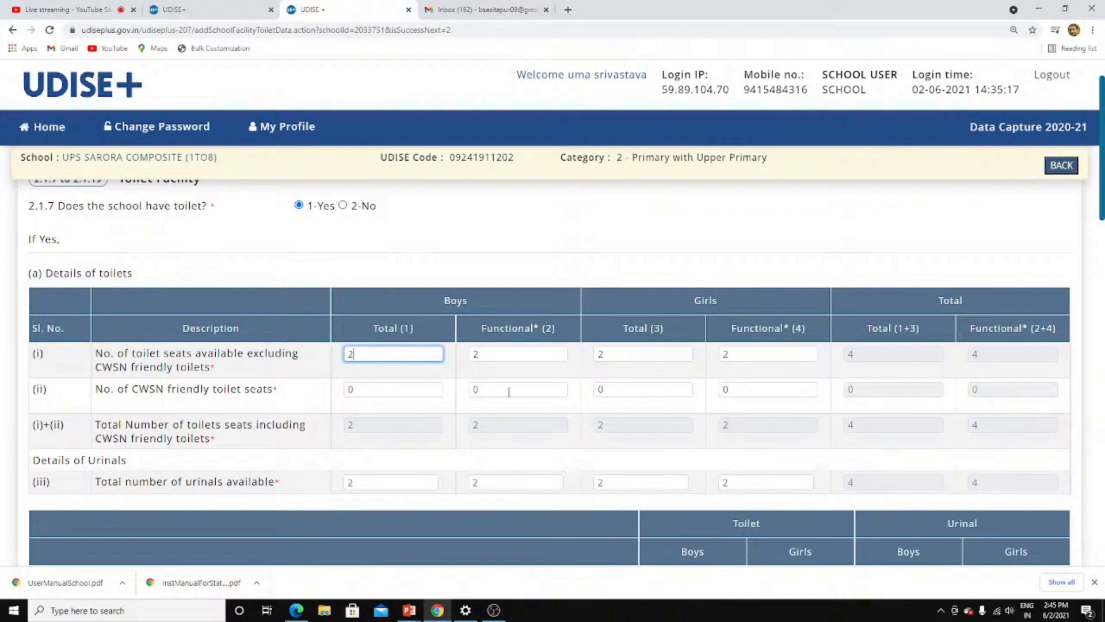
key(Tab)
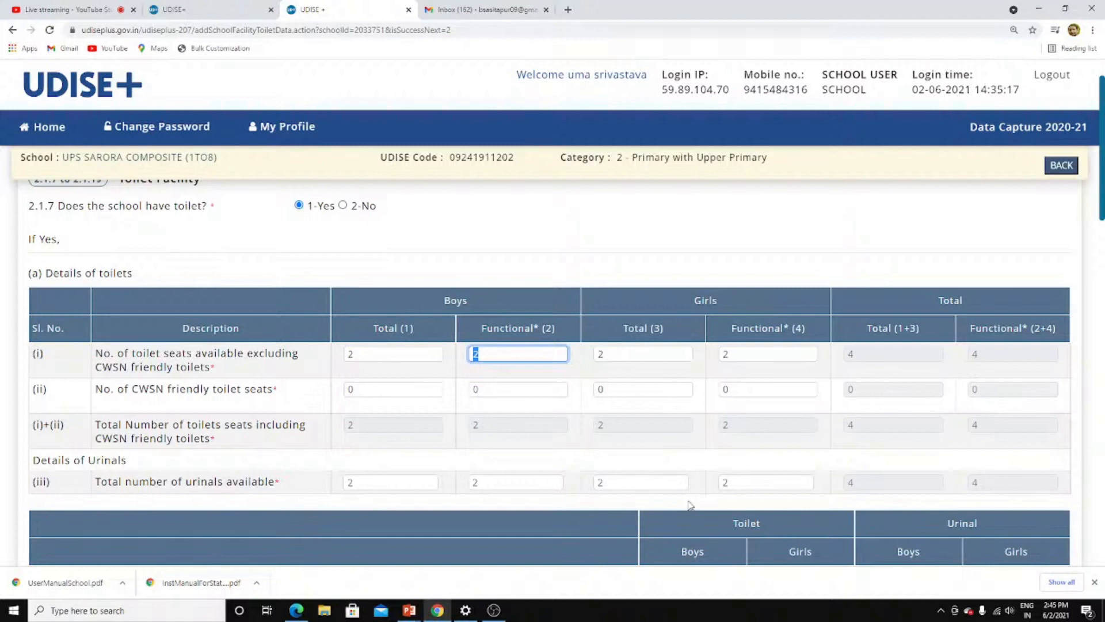
key(Tab)
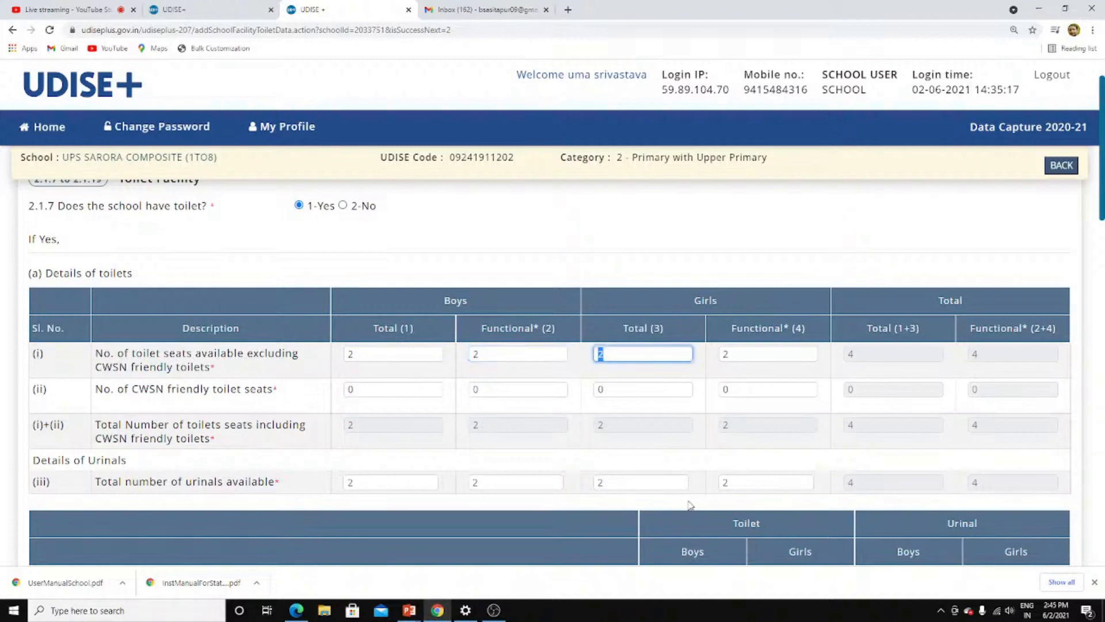
key(Tab)
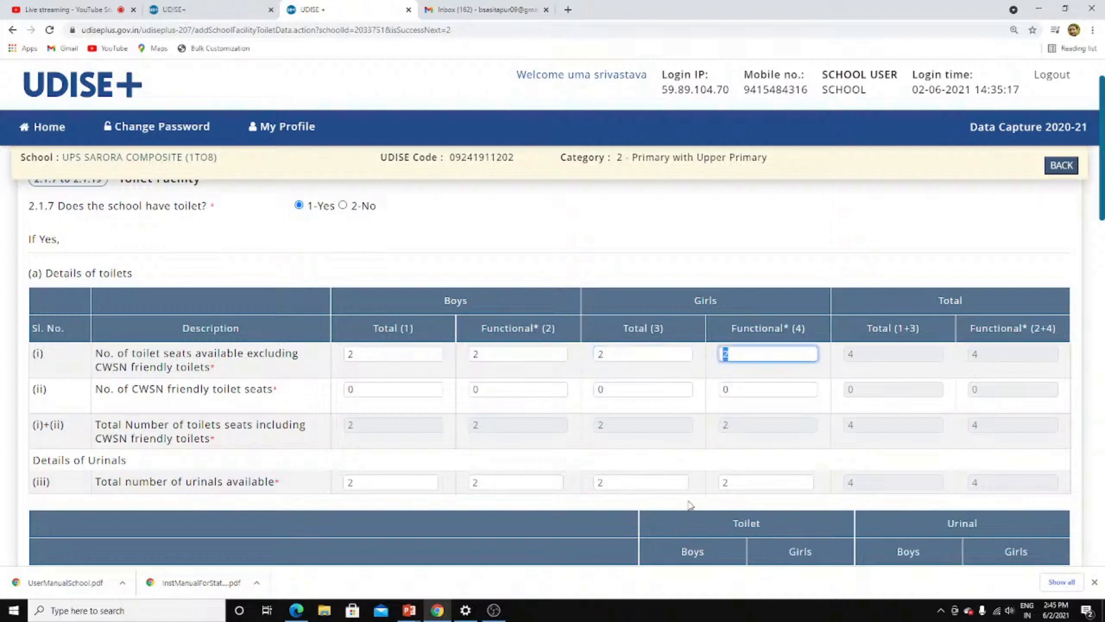
key(Tab)
key(Tab)
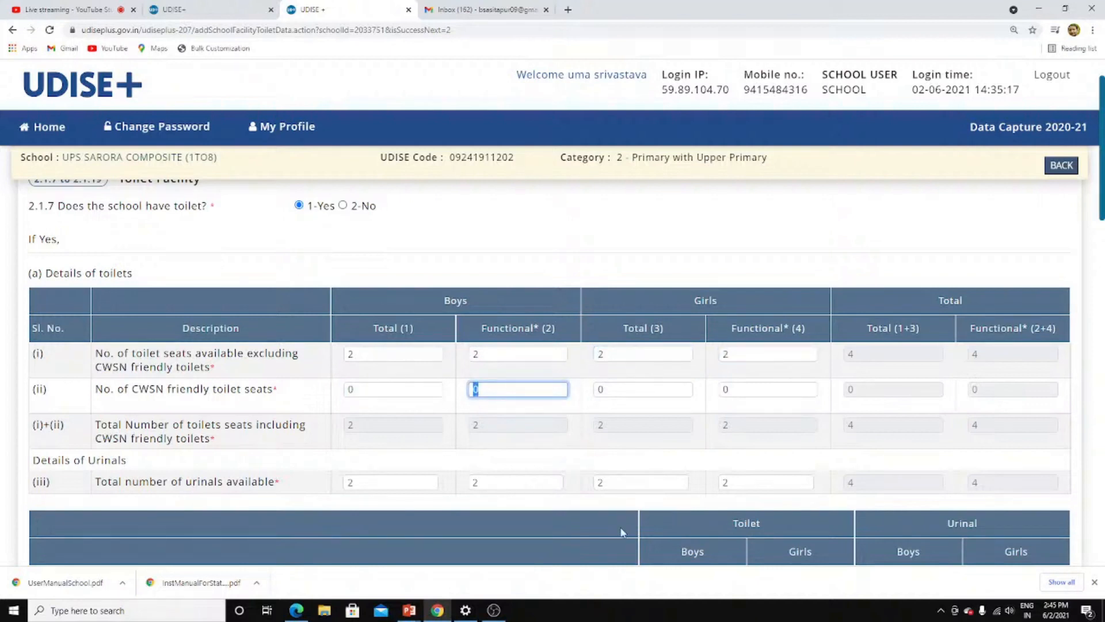
scroll(552, 419, down, 2)
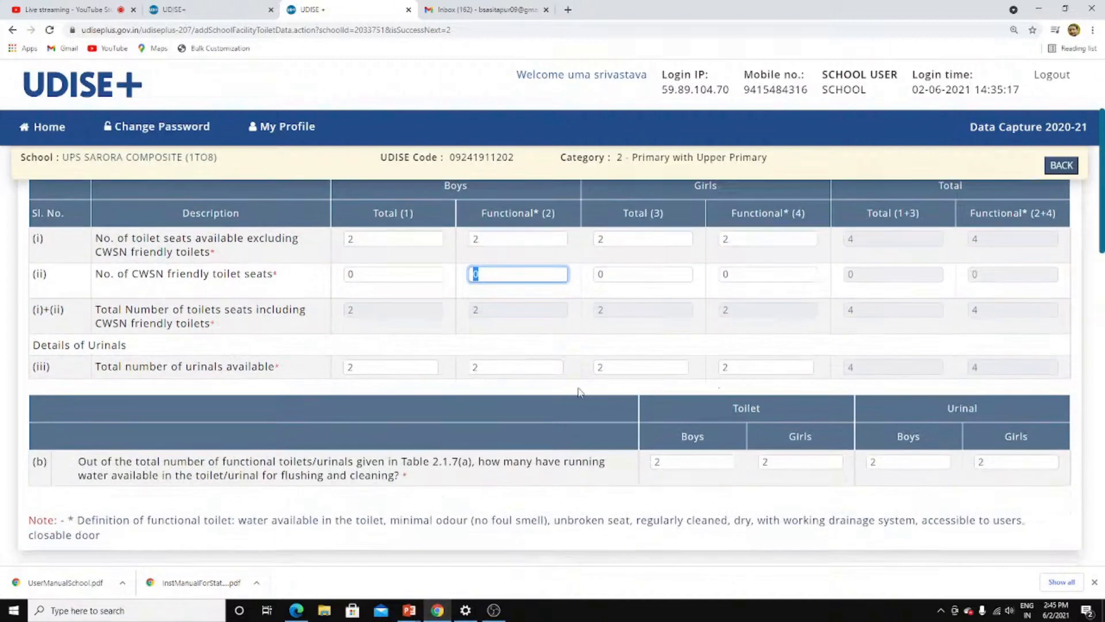
click(430, 274)
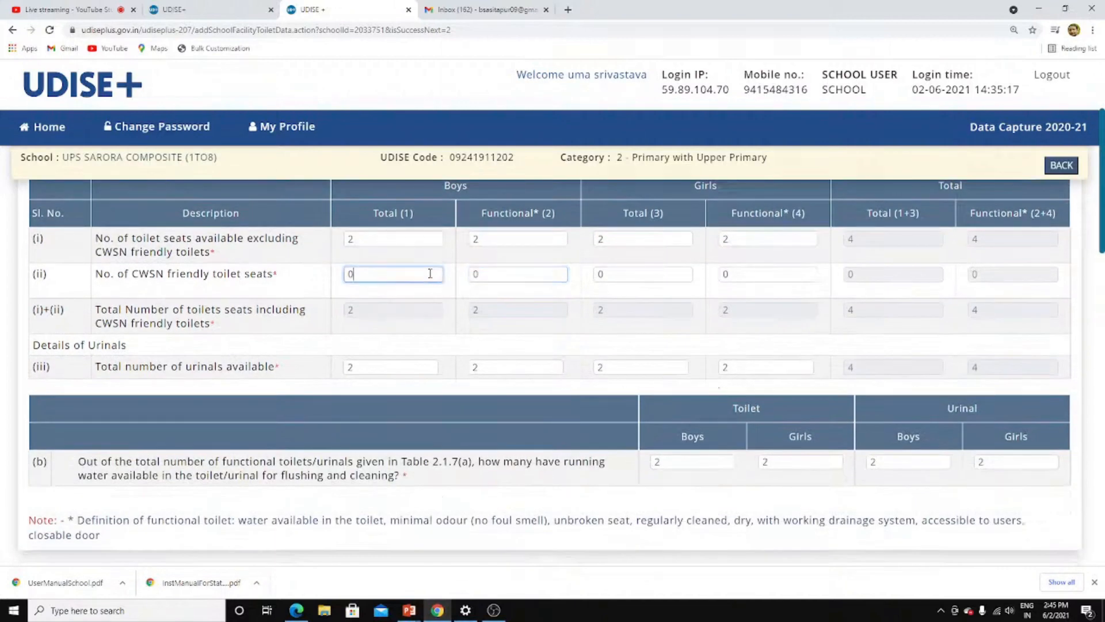
key(Tab)
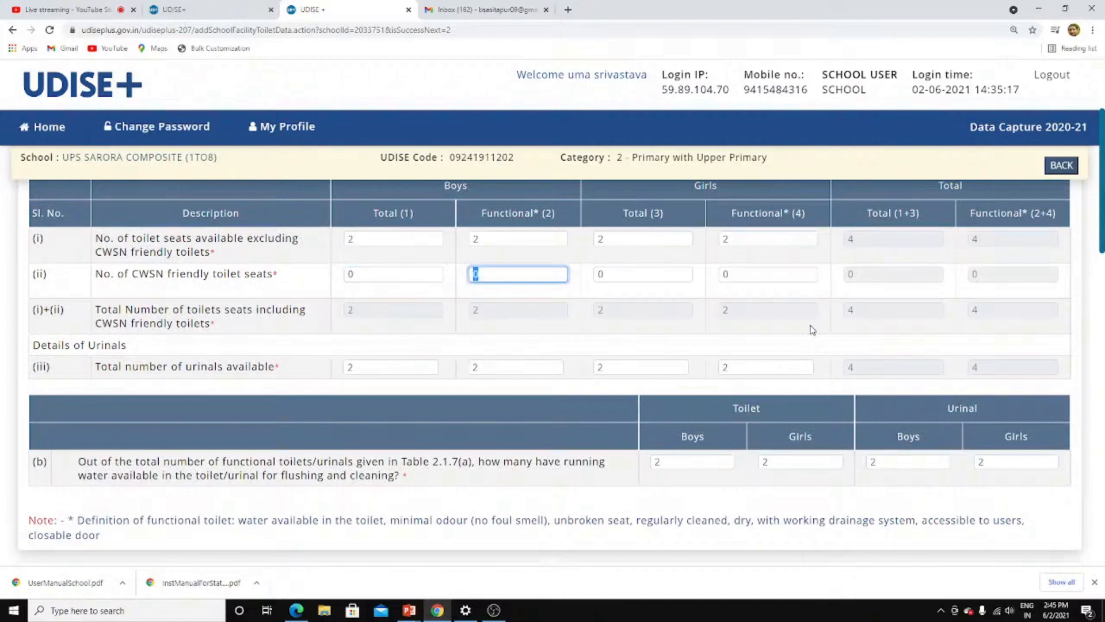
Step: Review the total and functional urinal counts for boys and girls in the details of urinals
click(423, 364)
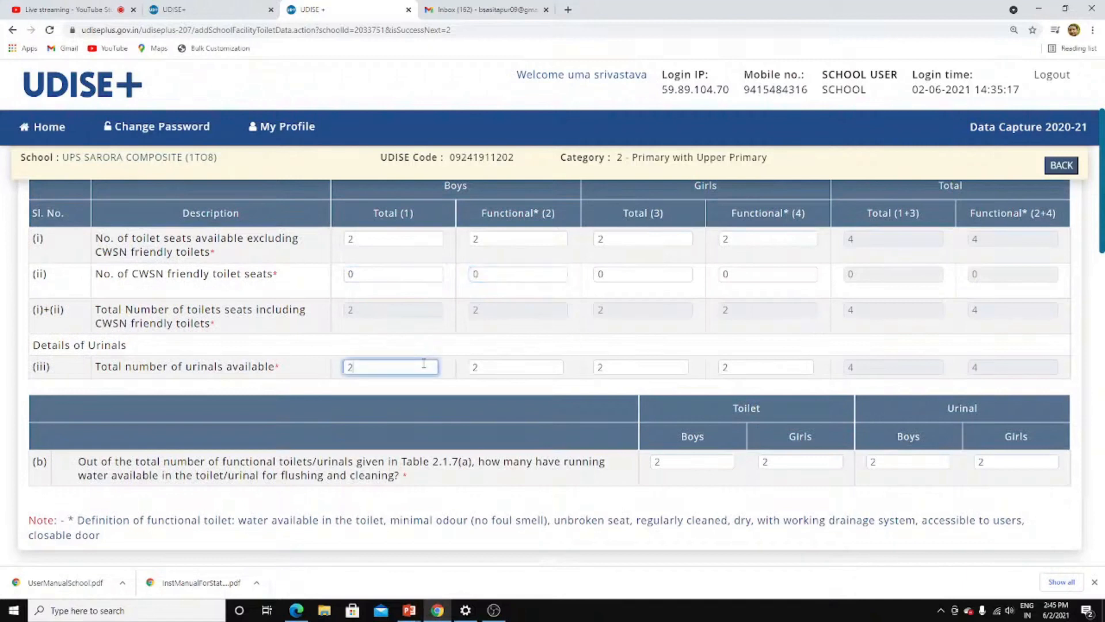
key(Tab)
key(Tab)
key(Tab)
key(Tab)
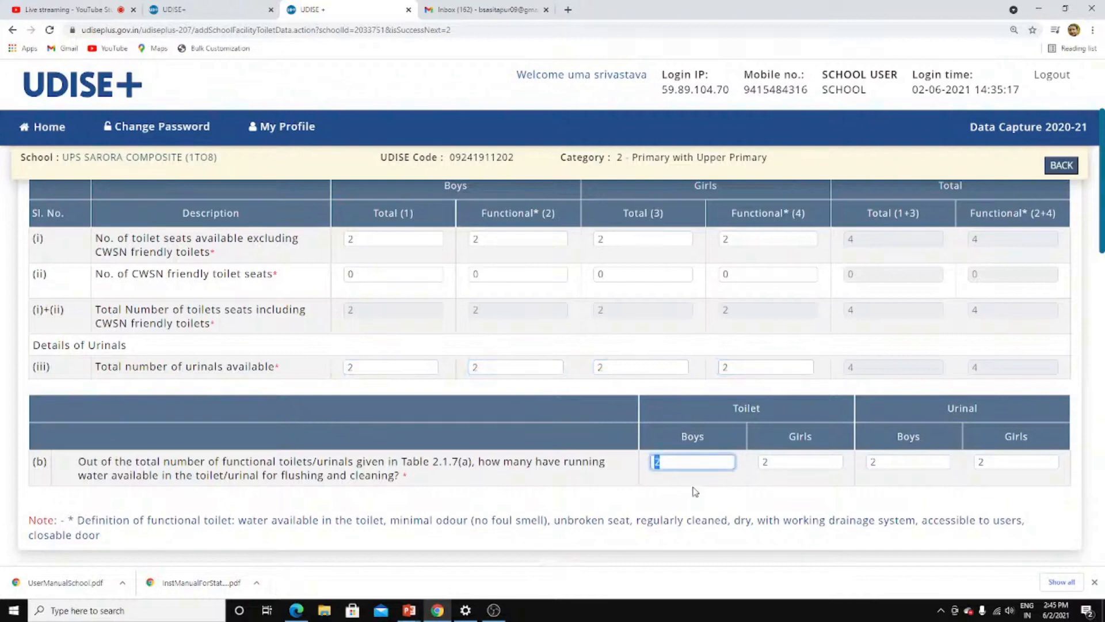
scroll(694, 491, down, 1)
scroll(355, 477, down, 1)
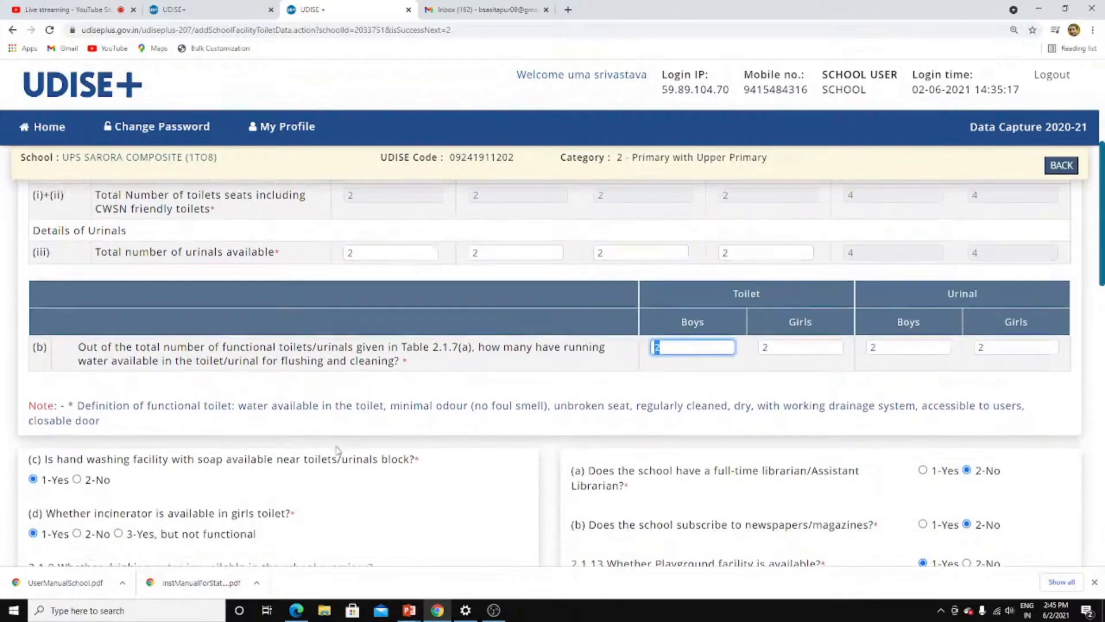
Step: Check the number of boys' and girls' functional toilets and urinals with running water for flushing and cleaning
click(412, 365)
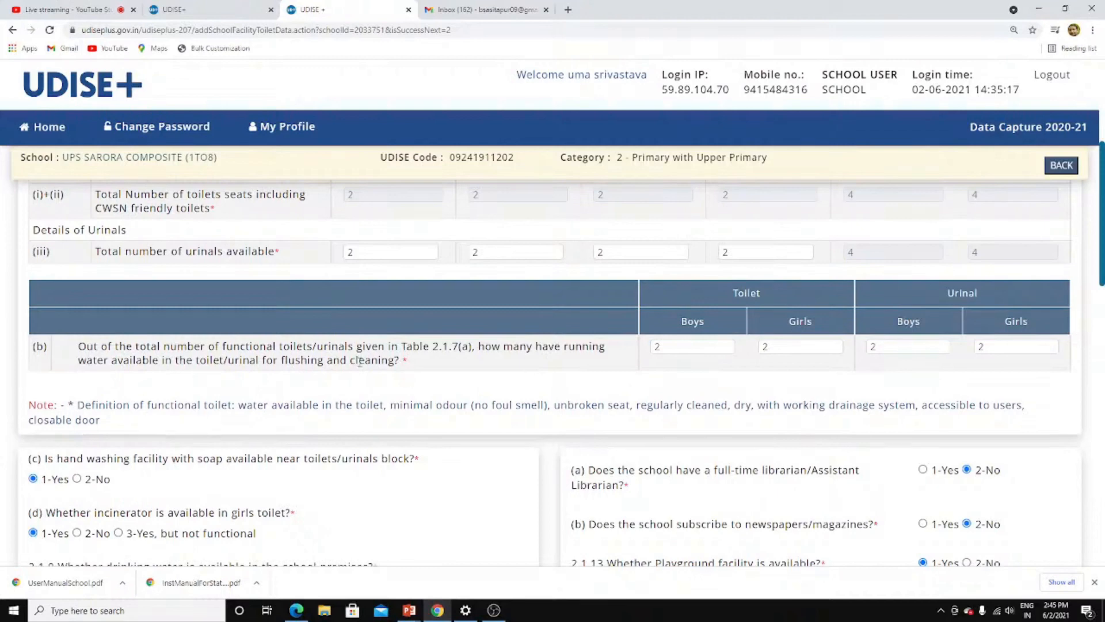
scroll(434, 375, down, 1)
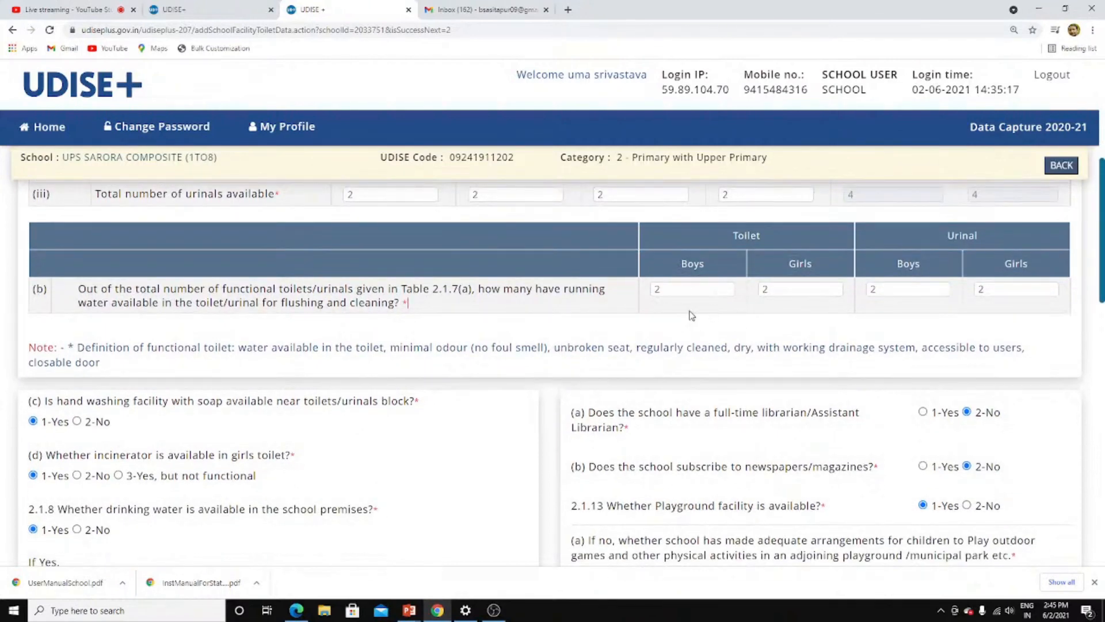
click(696, 290)
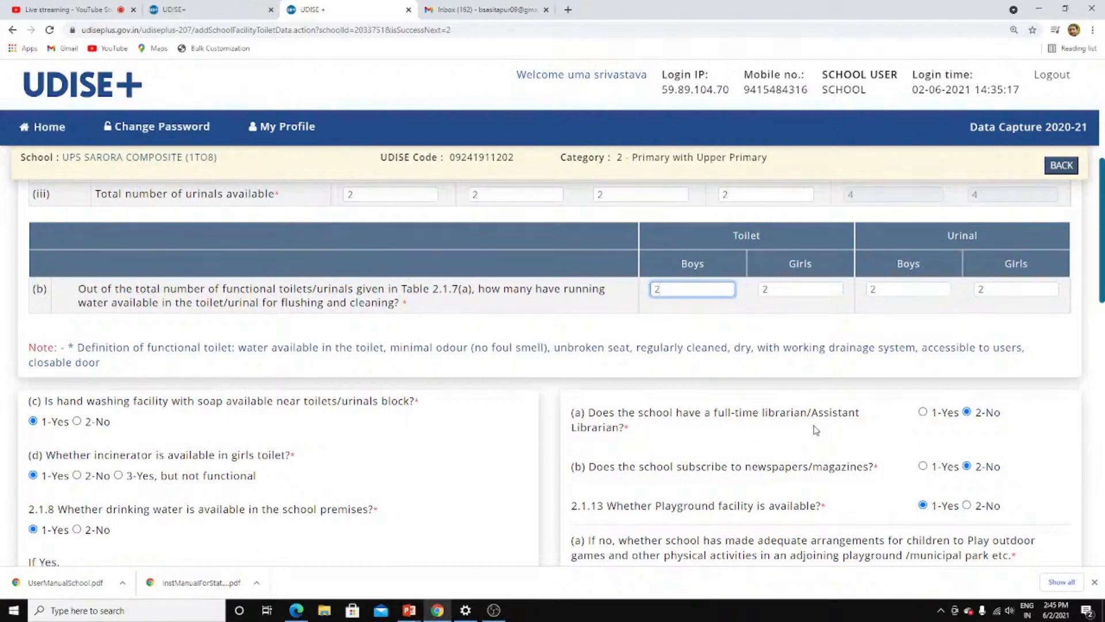
key(Tab)
key(Tab)
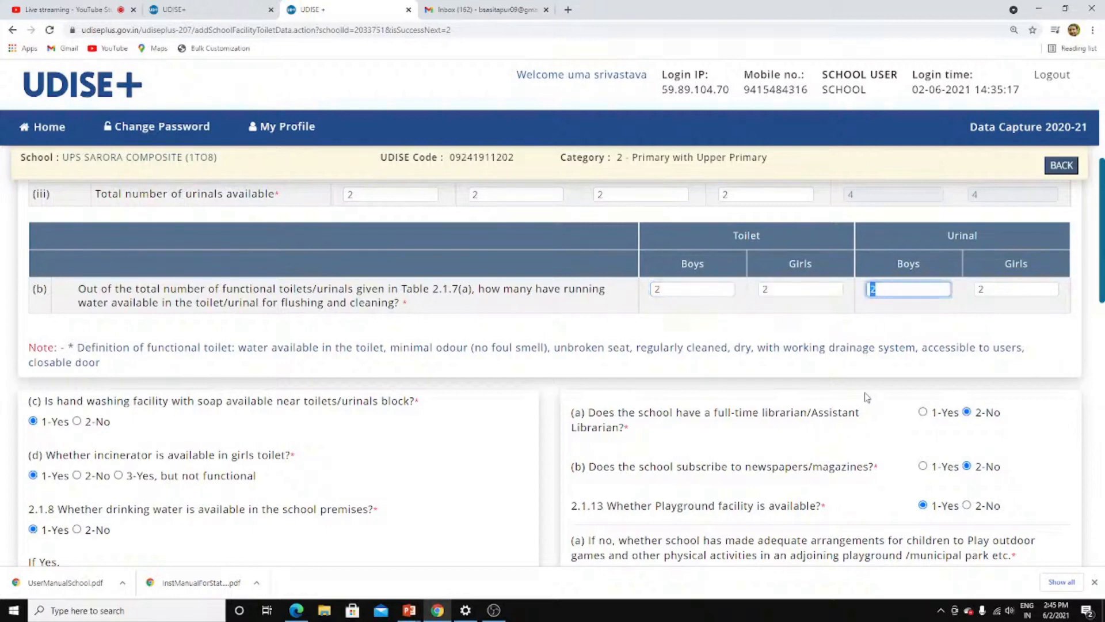
key(Tab)
key(Tab)
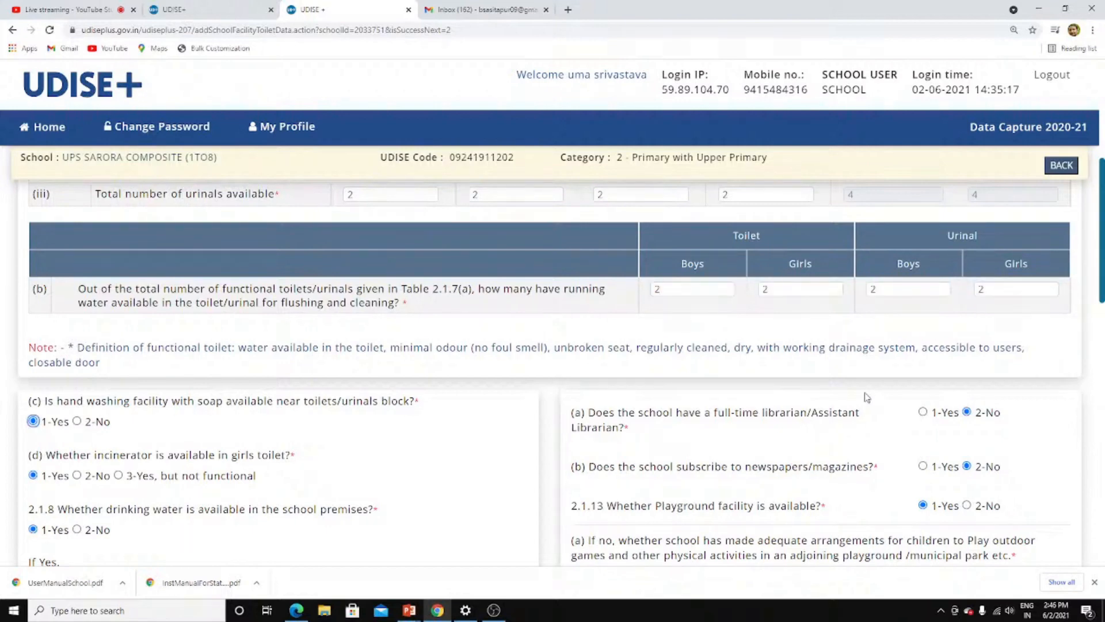
Step: Review the answers on hand washing near toilets, the girls' toilet incinerator and the main source of drinking water
scroll(273, 460, down, 3)
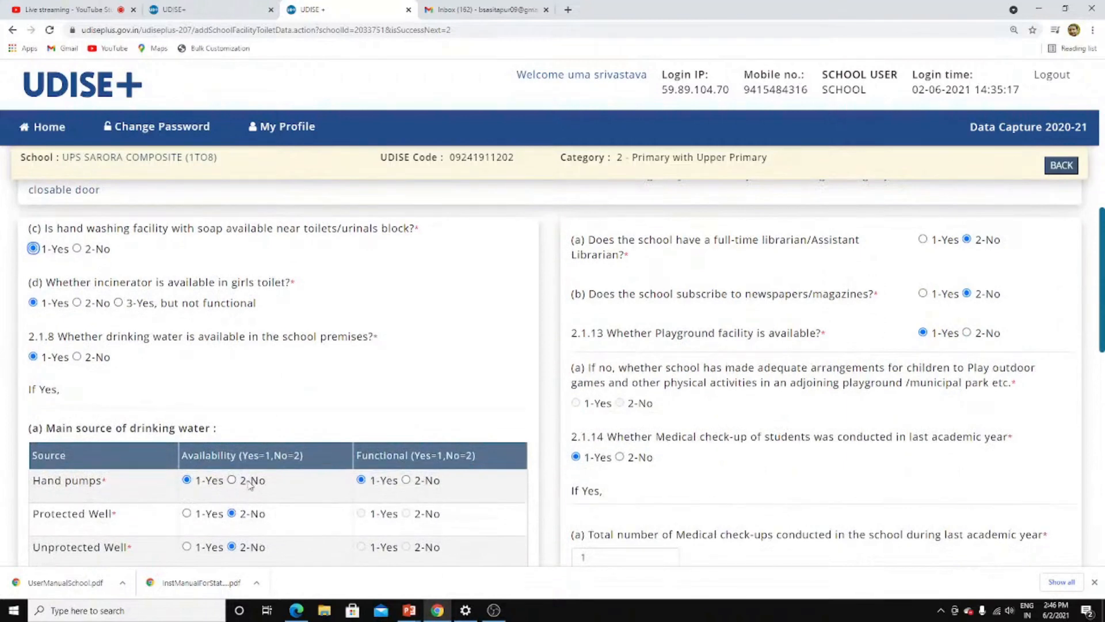
key(Tab)
click(252, 284)
scroll(115, 380, down, 1)
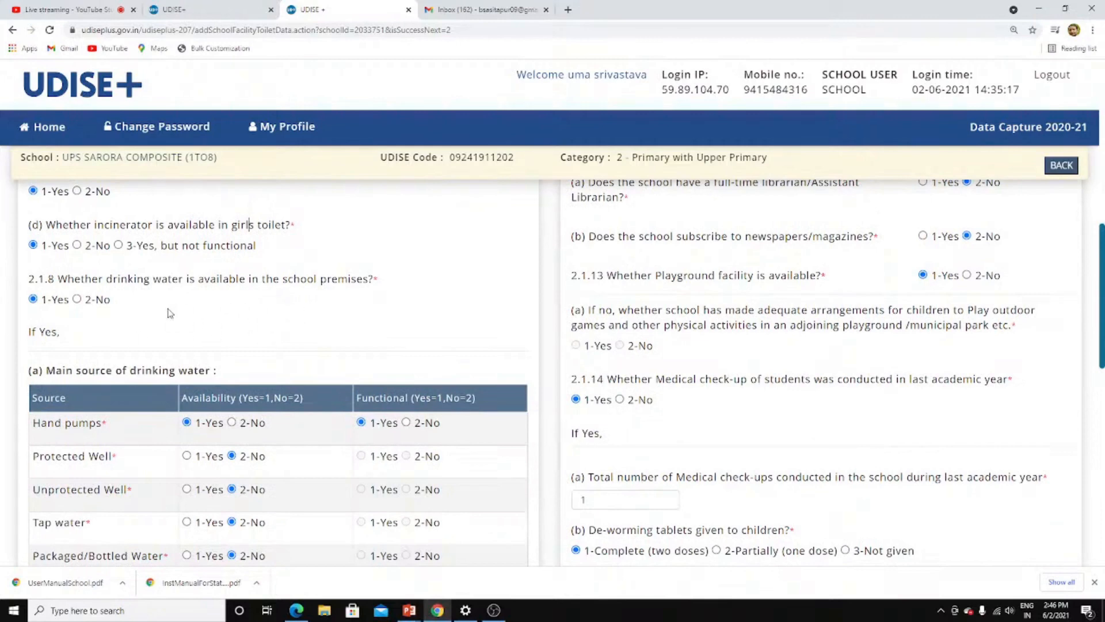
scroll(175, 316, down, 1)
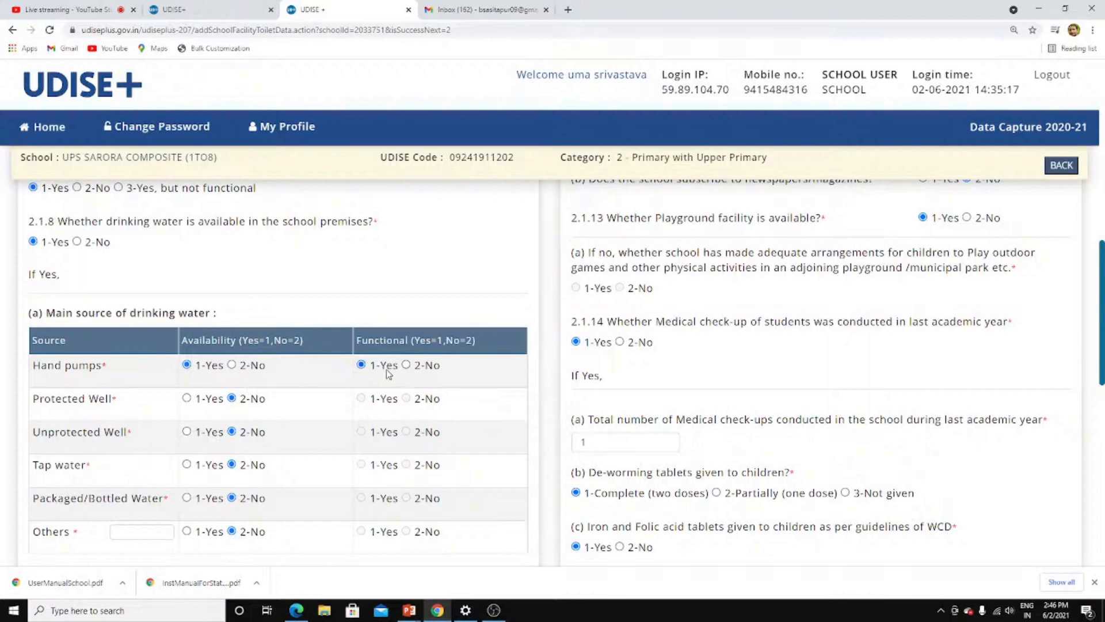
Step: Review the answers from water purifier and rain water harvesting through electricity and solar panel to the library, book bank and reading corner
scroll(427, 460, down, 3)
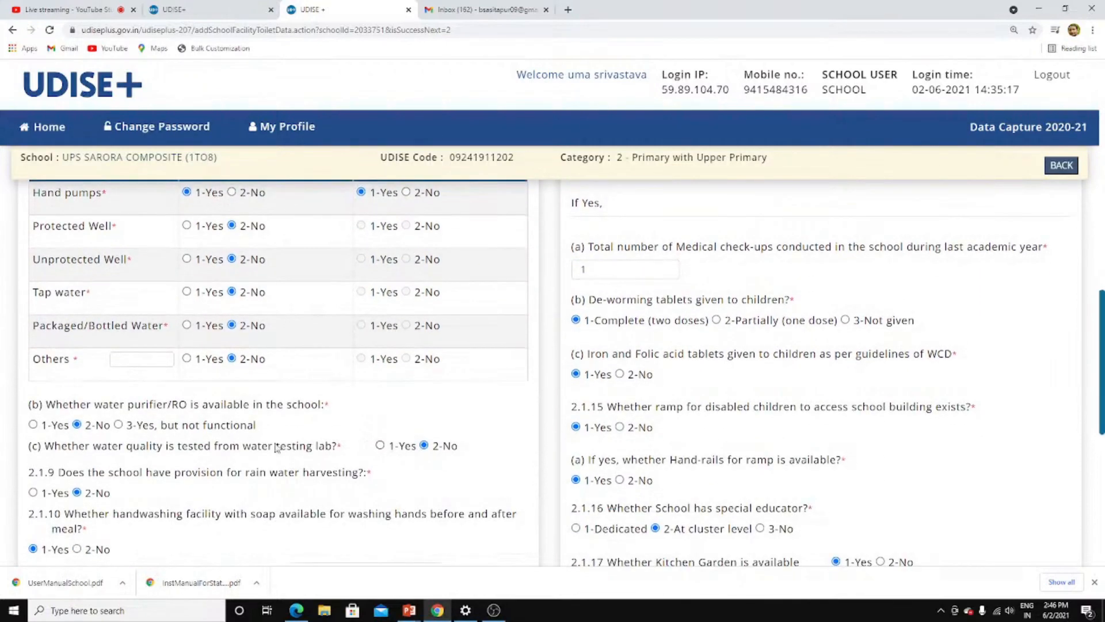
scroll(277, 447, down, 2)
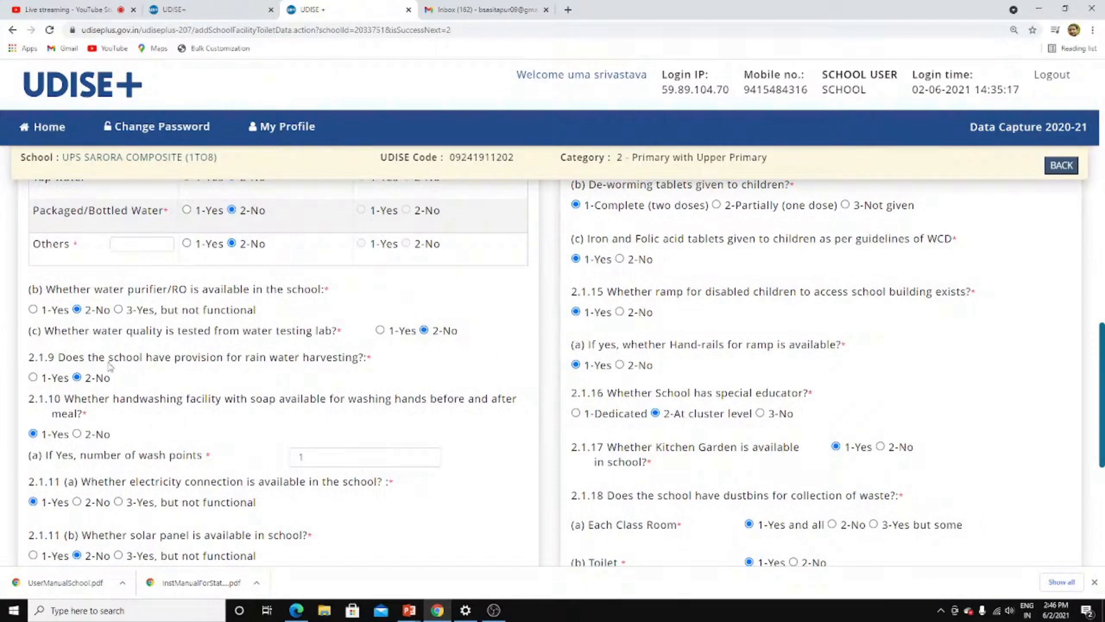
scroll(133, 375, down, 2)
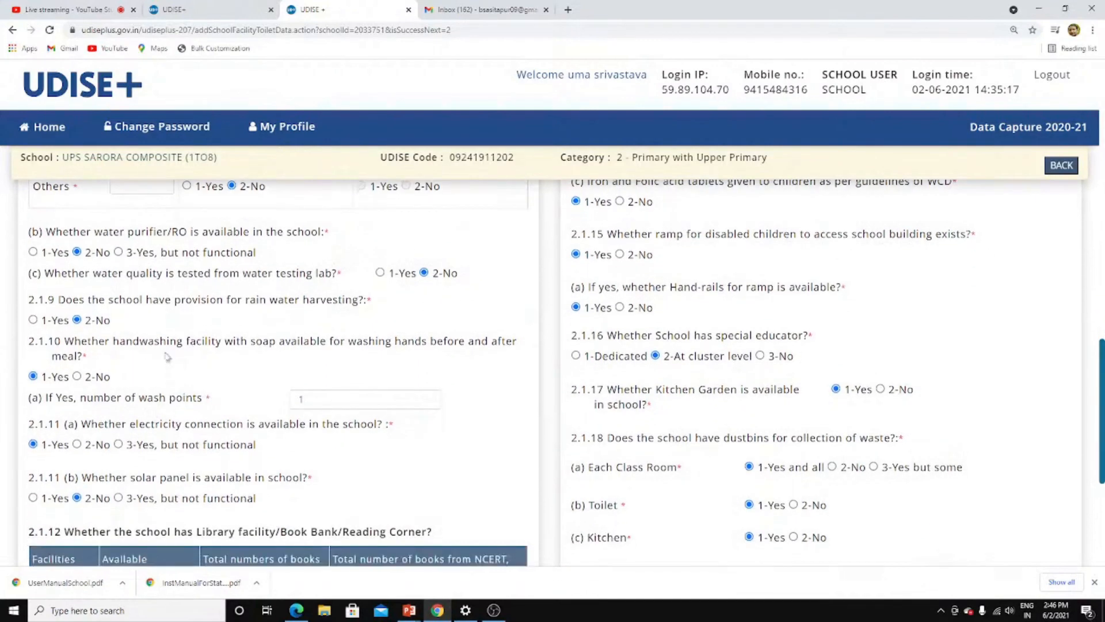
scroll(144, 329, down, 2)
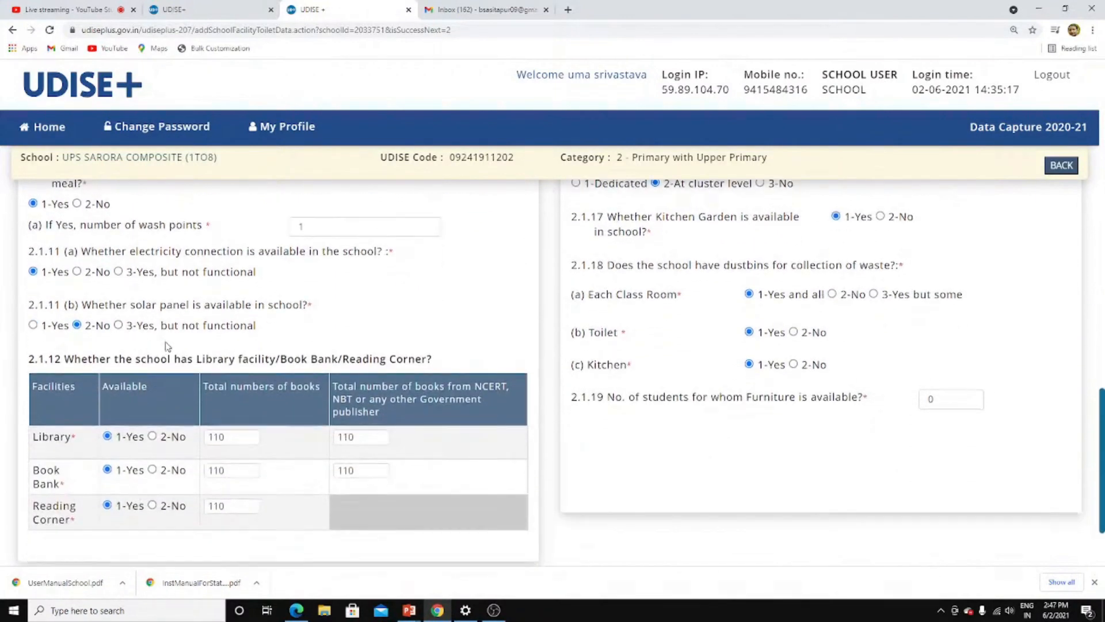
scroll(228, 333, down, 2)
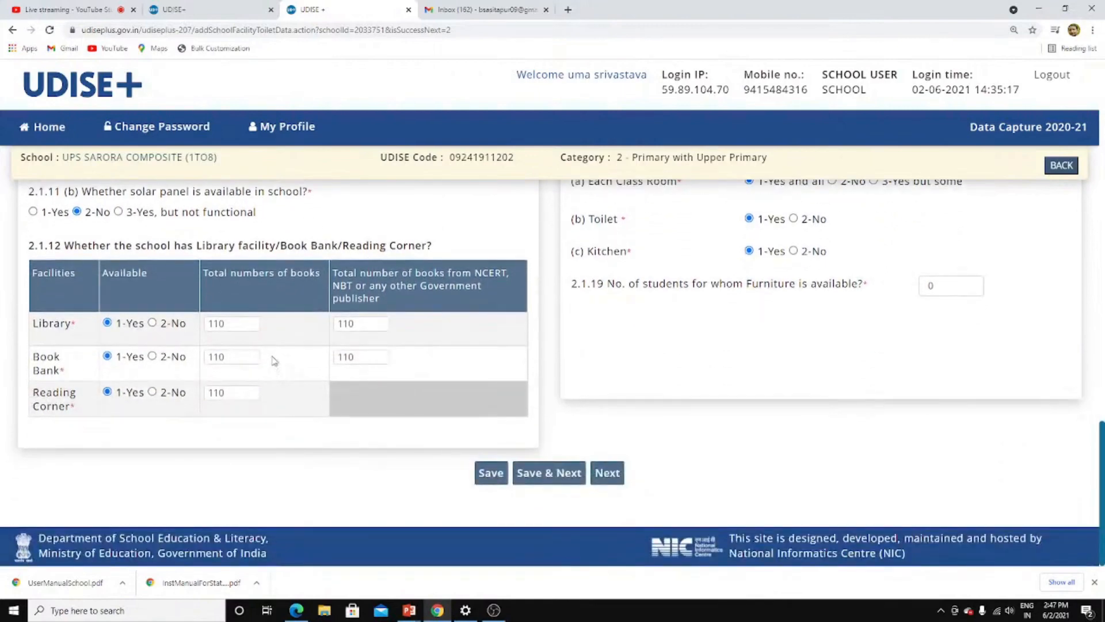
Step: Review the librarian, newspaper and playground answers, then save the Toilet Facility form and continue to the following one
scroll(478, 392, up, 5)
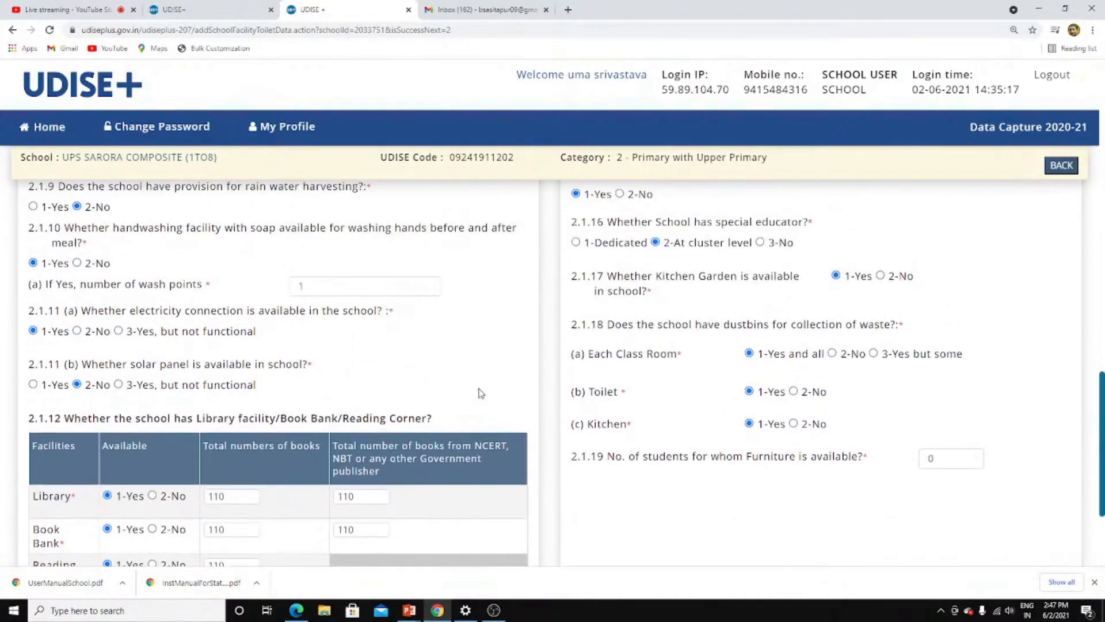
scroll(902, 377, up, 6)
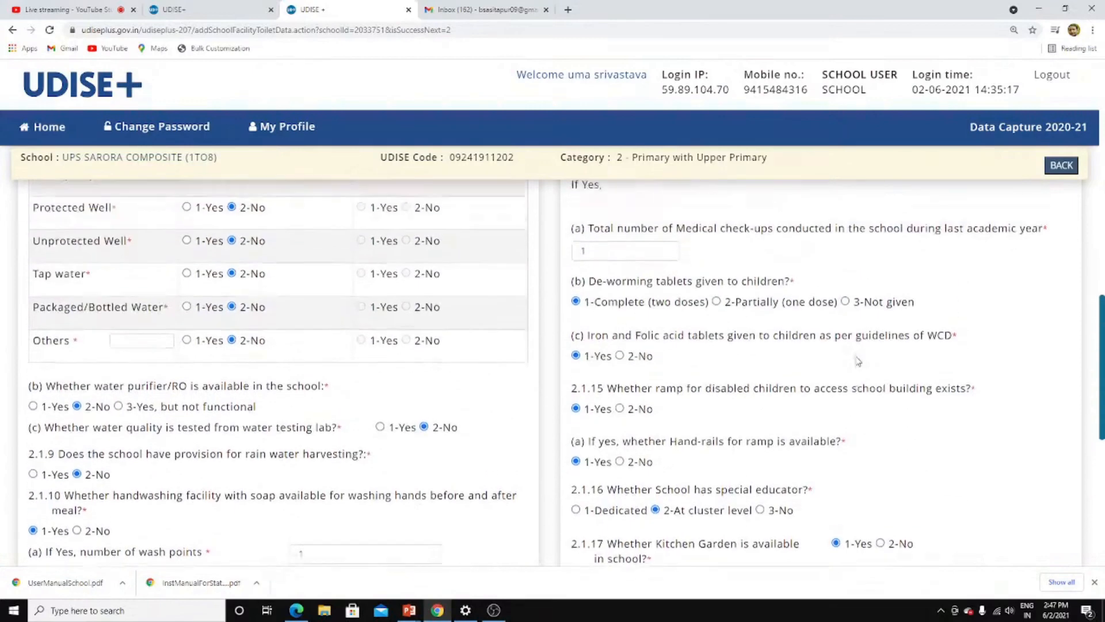
scroll(756, 363, up, 3)
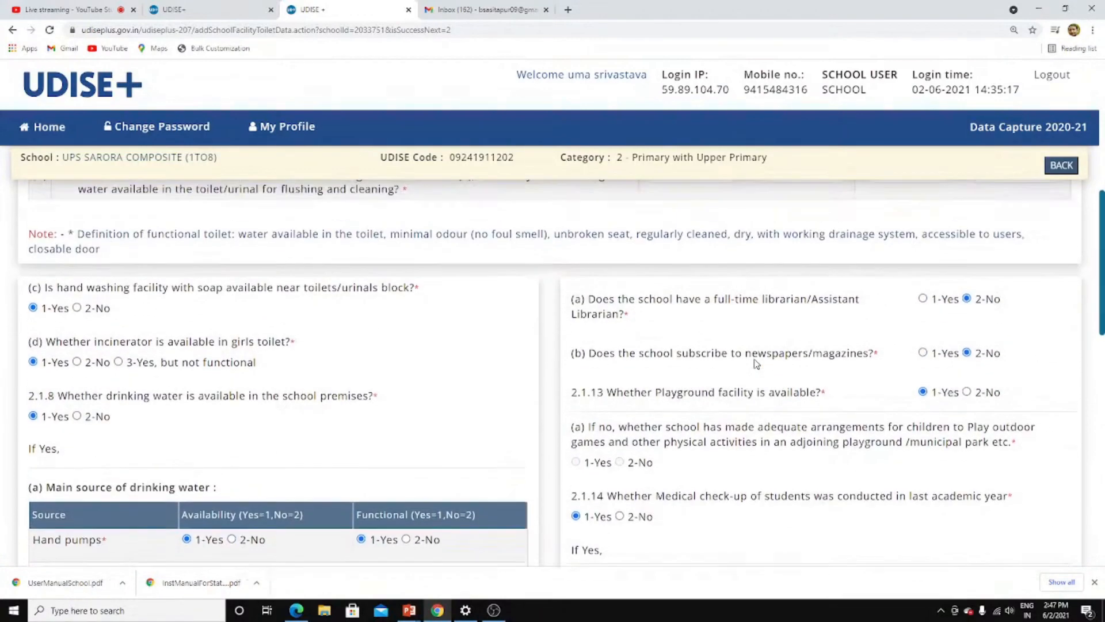
scroll(756, 338, down, 6)
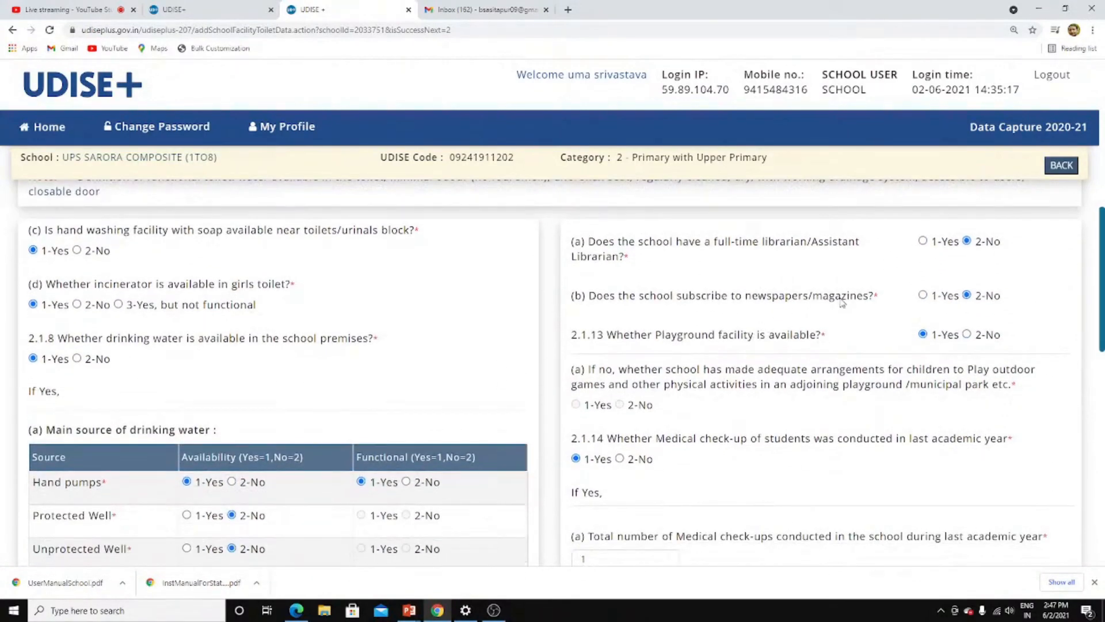
scroll(822, 358, down, 10)
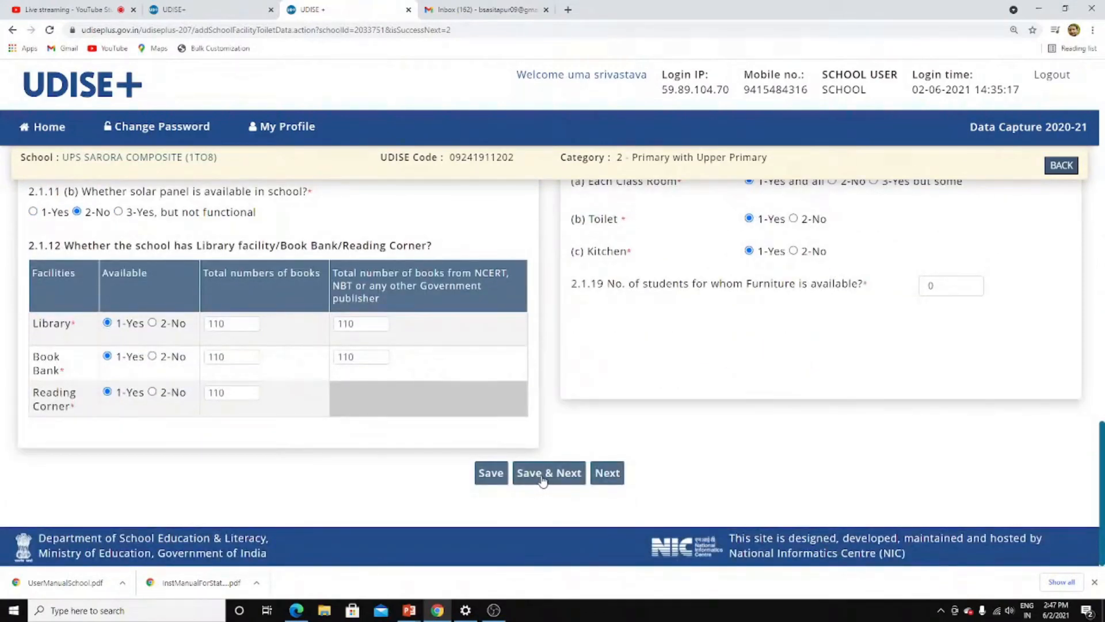
click(543, 474)
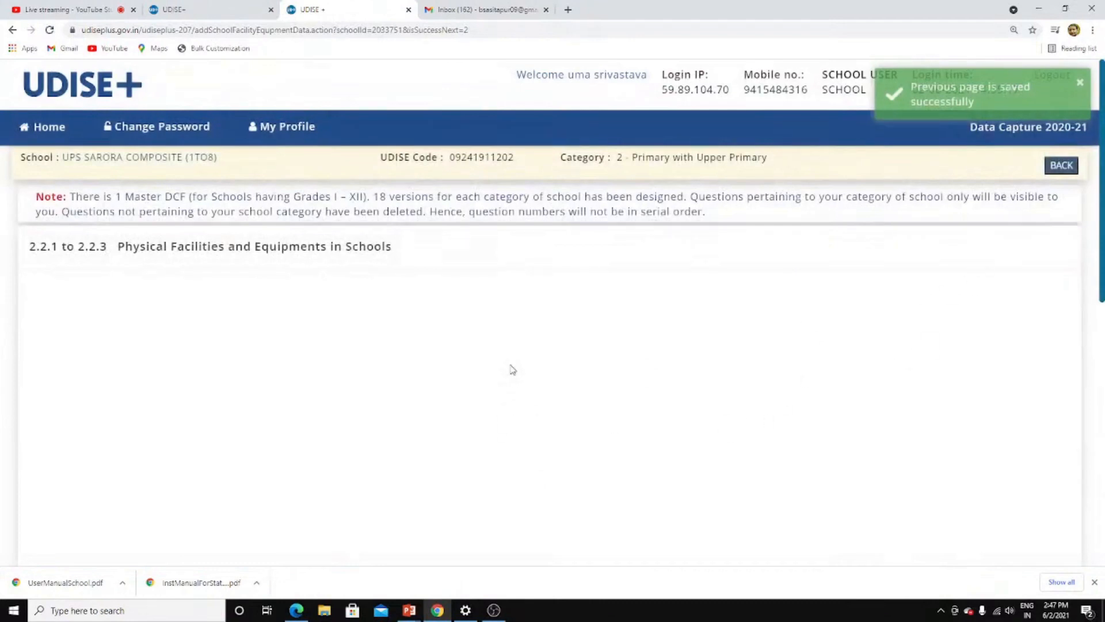
Step: Examine the Physical Facilities and Equipments form, including the equipment availability answers in question 2.2.3
scroll(556, 379, down, 4)
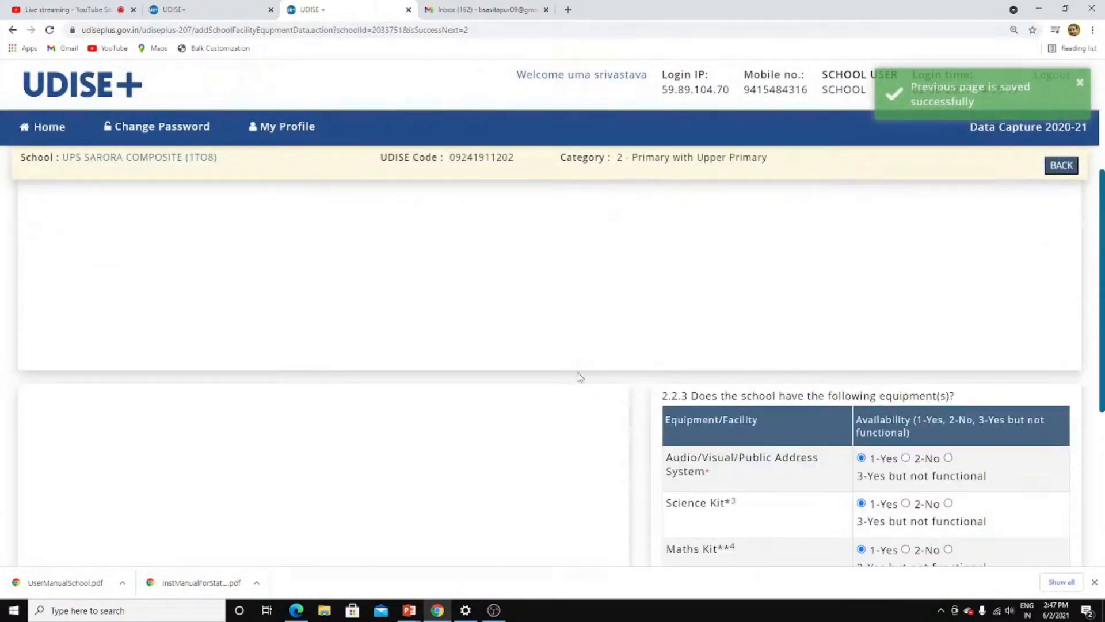
scroll(1007, 461, down, 4)
scroll(920, 415, up, 1)
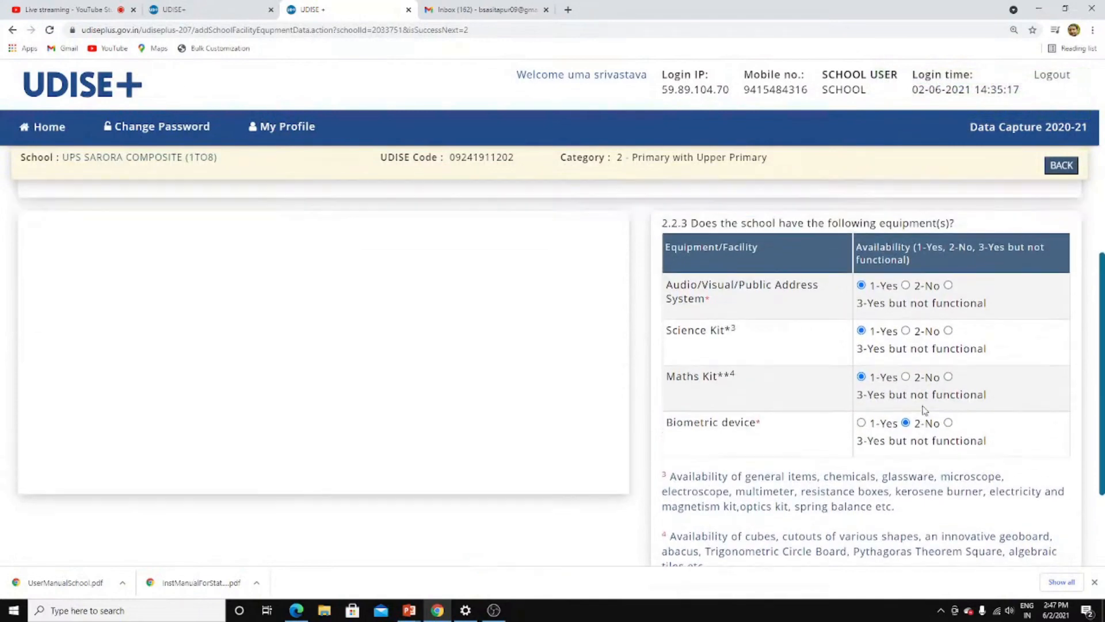
scroll(915, 418, up, 7)
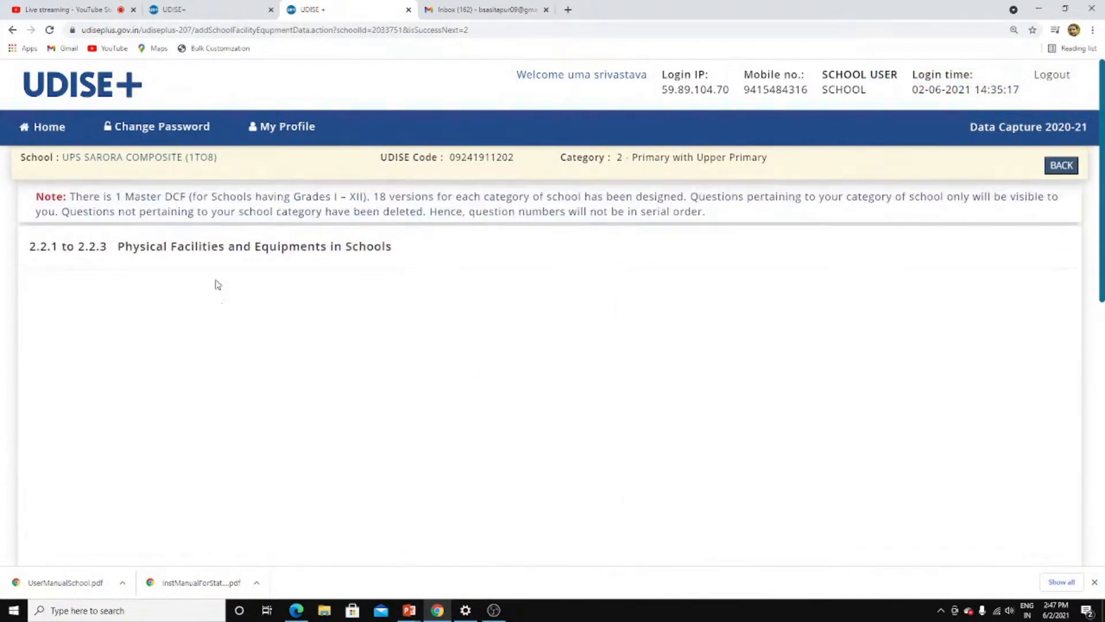
scroll(443, 319, down, 5)
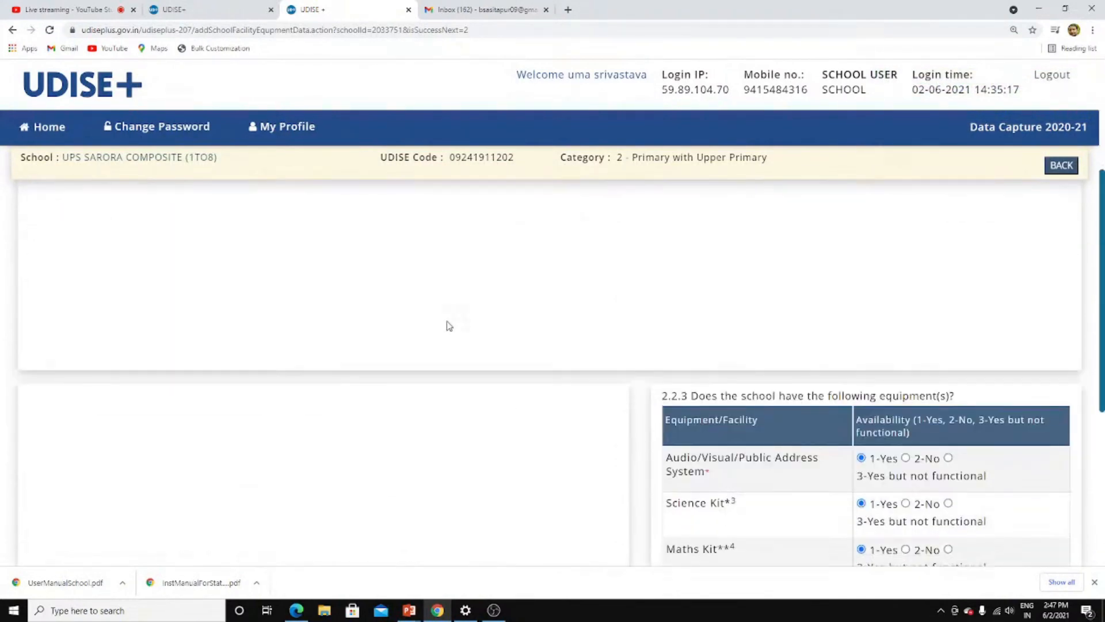
Step: Check the science kit, maths kit and biometric device answers, then save the equipment form and continue to the following one
scroll(465, 337, down, 1)
scroll(786, 323, down, 3)
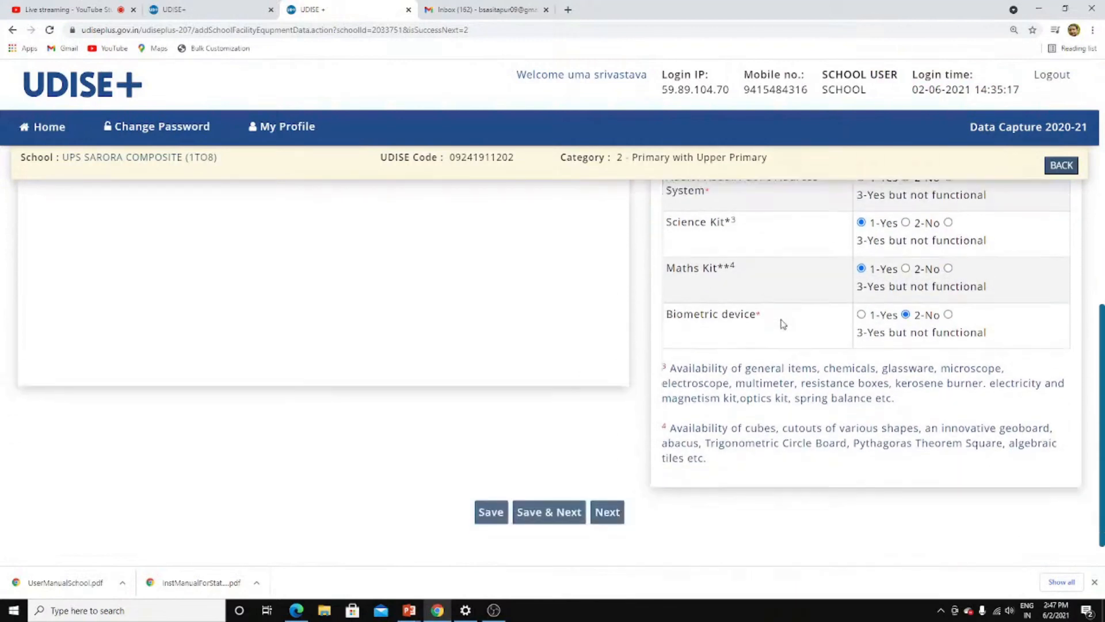
scroll(782, 324, up, 1)
scroll(782, 324, up, 1)
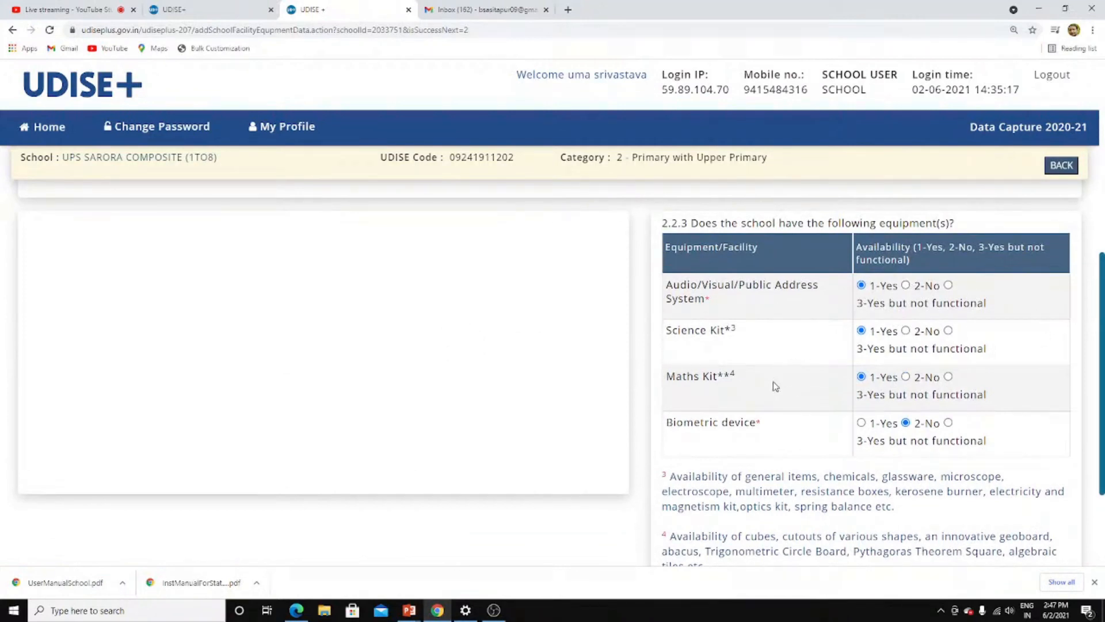
scroll(800, 391, down, 1)
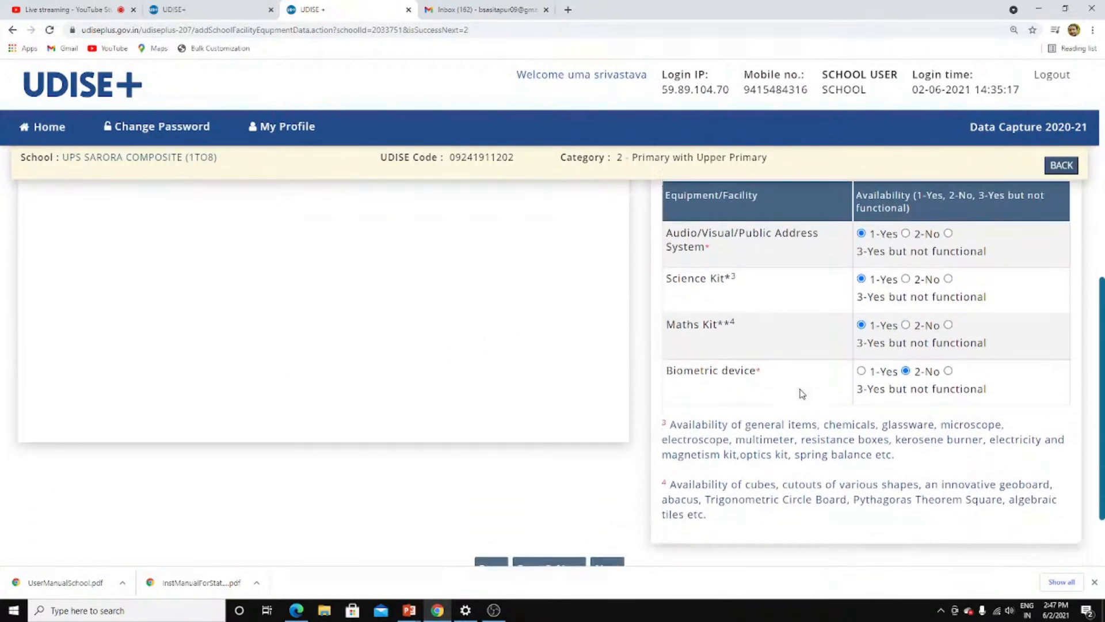
scroll(796, 386, down, 1)
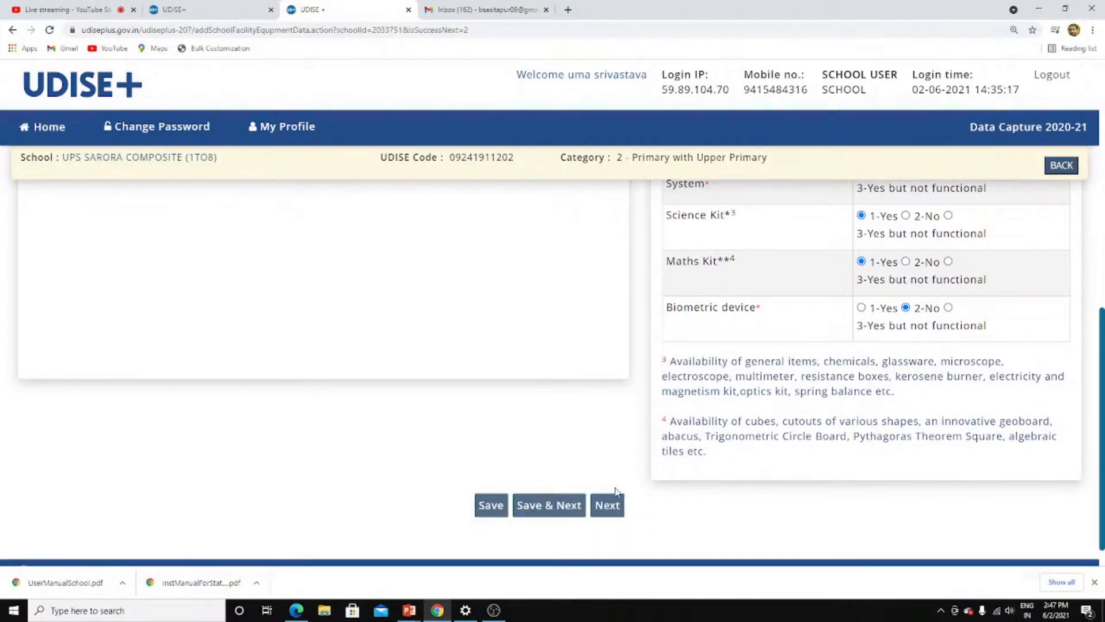
click(559, 502)
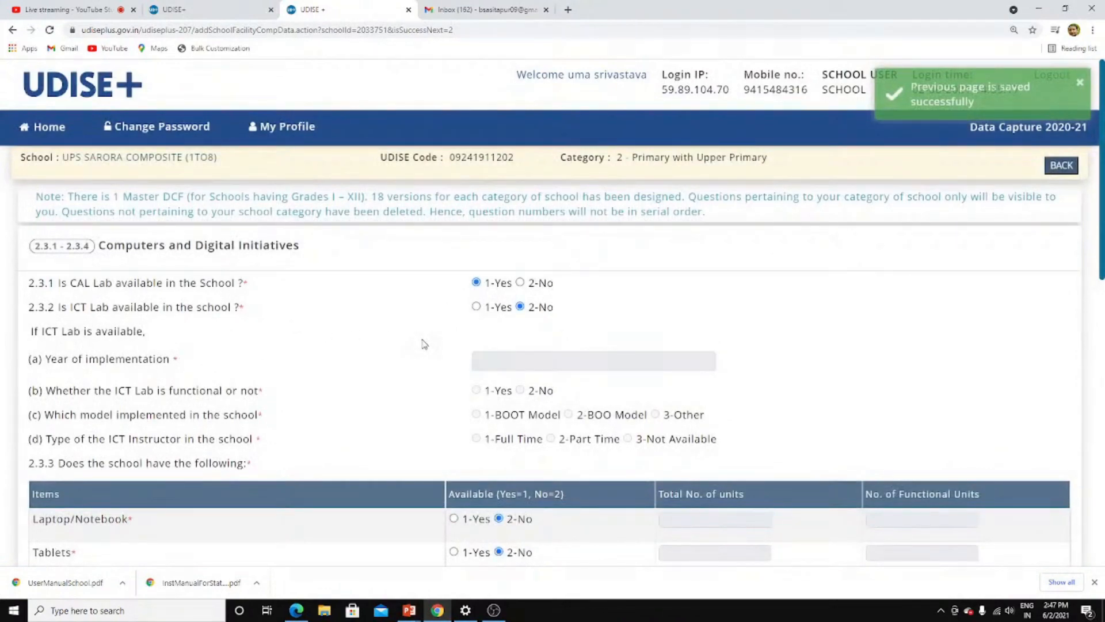
Step: Examine the CAL Lab and ICT Lab questions 2.3.1 and 2.3.2 in Computers and Digital Initiatives, including the ICT Lab sub-questions
scroll(389, 349, down, 1)
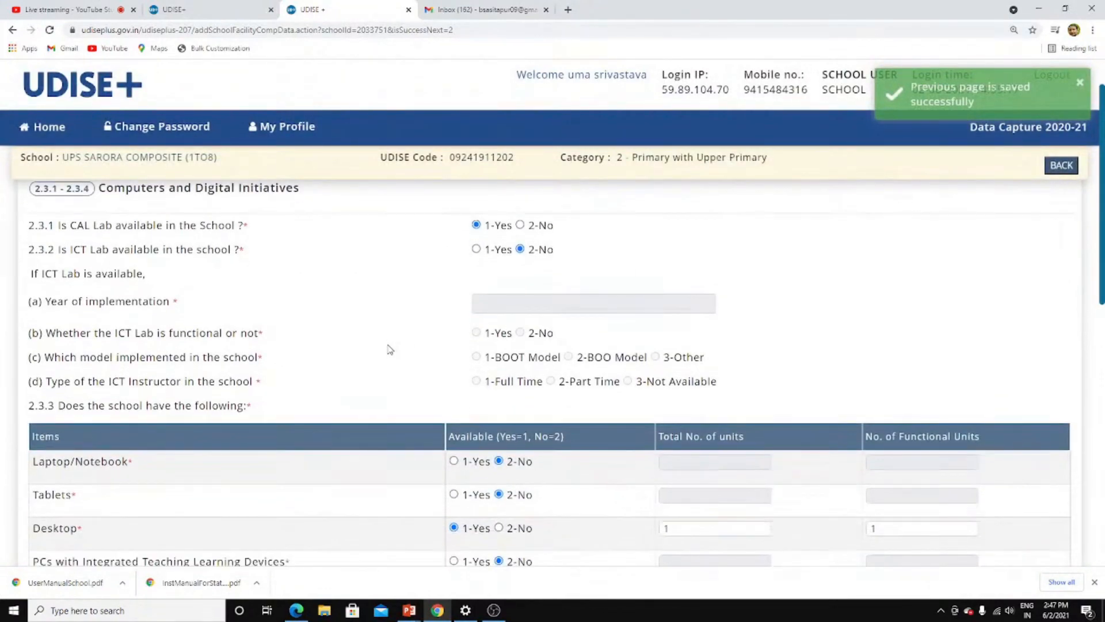
scroll(390, 349, up, 1)
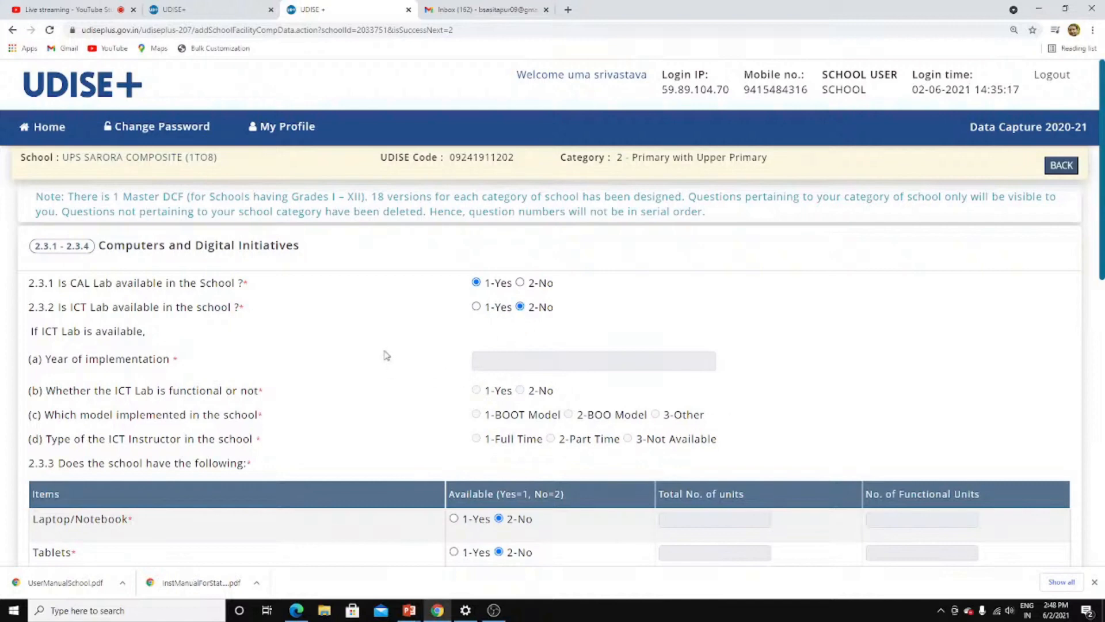
scroll(407, 338, down, 3)
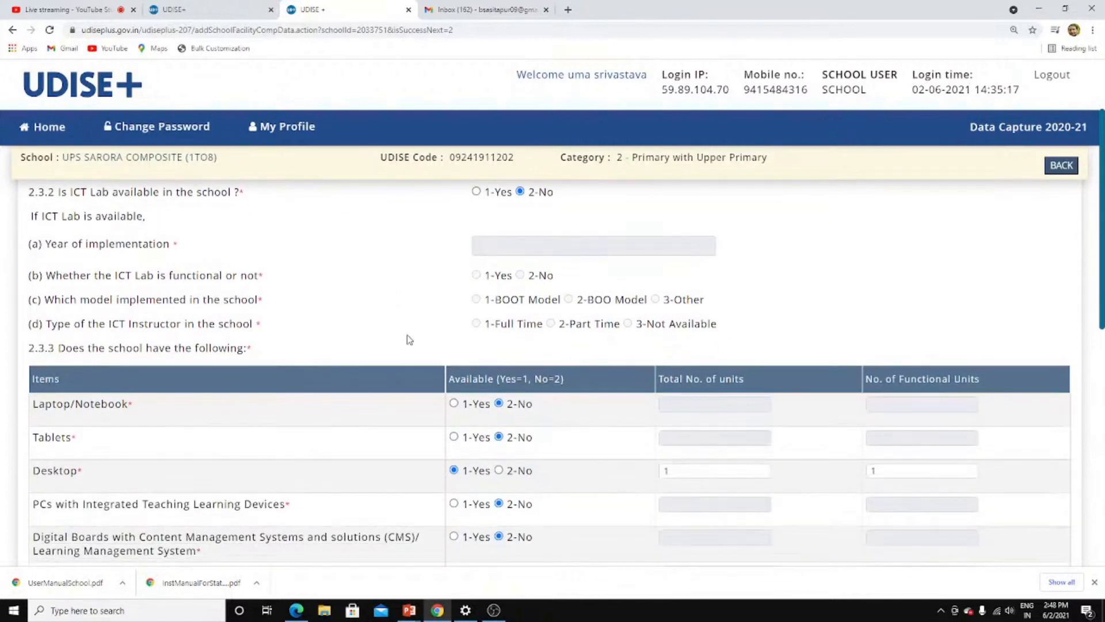
scroll(407, 338, up, 3)
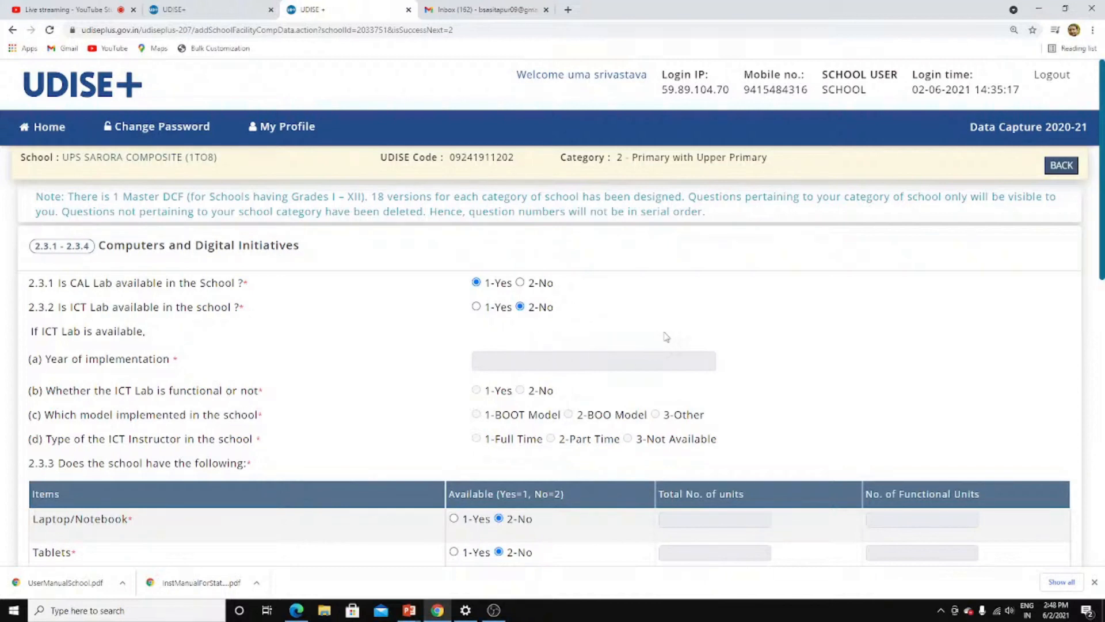
scroll(598, 336, down, 2)
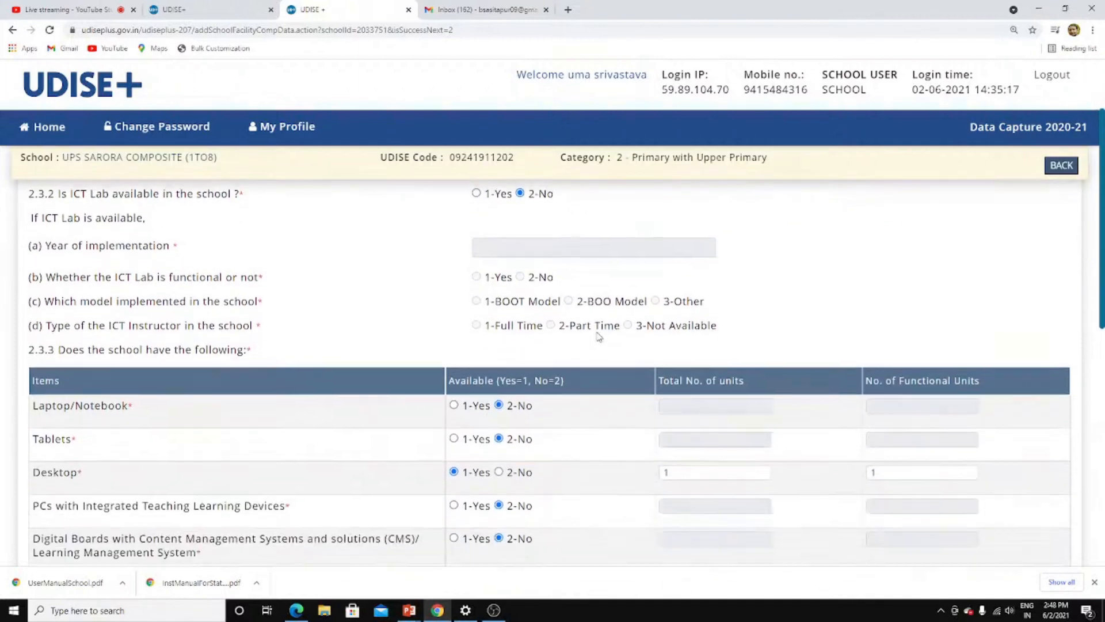
scroll(599, 337, up, 2)
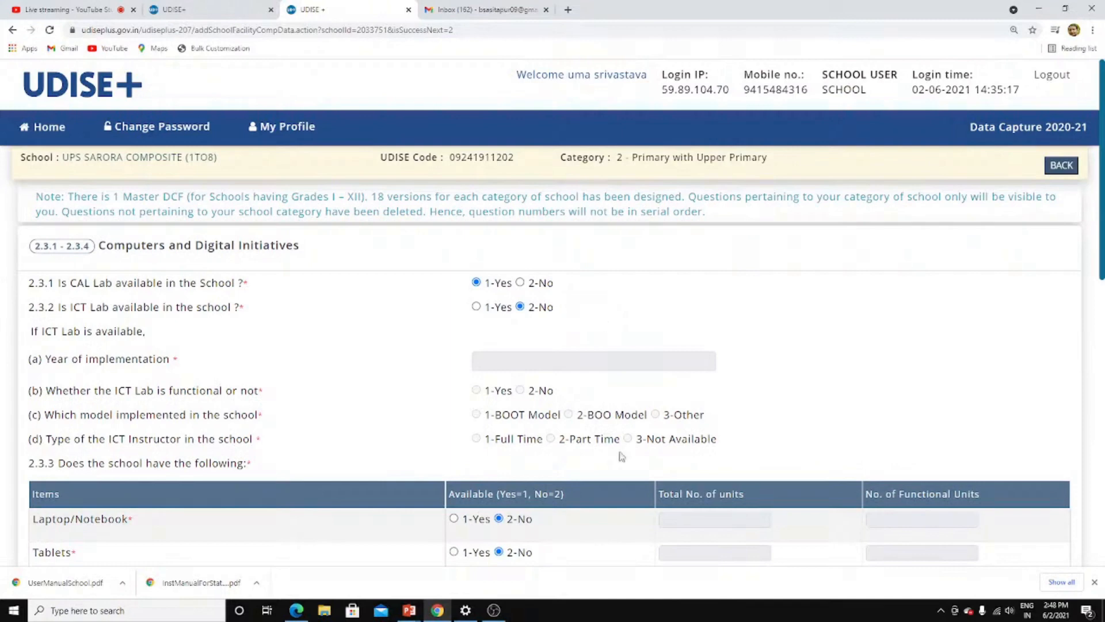
scroll(680, 377, down, 3)
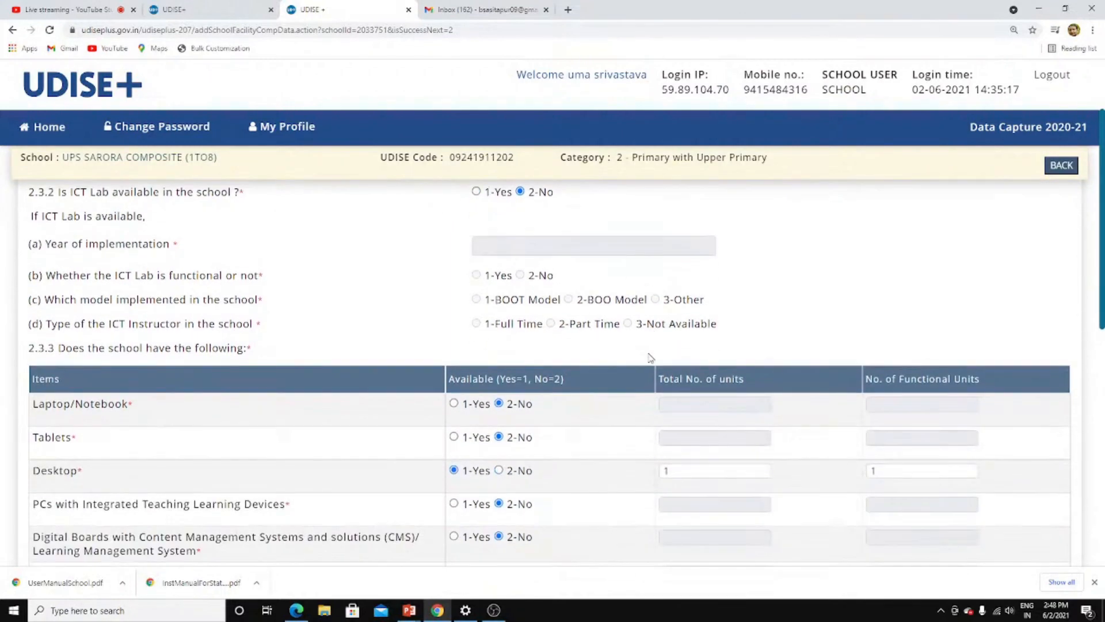
scroll(615, 402, down, 2)
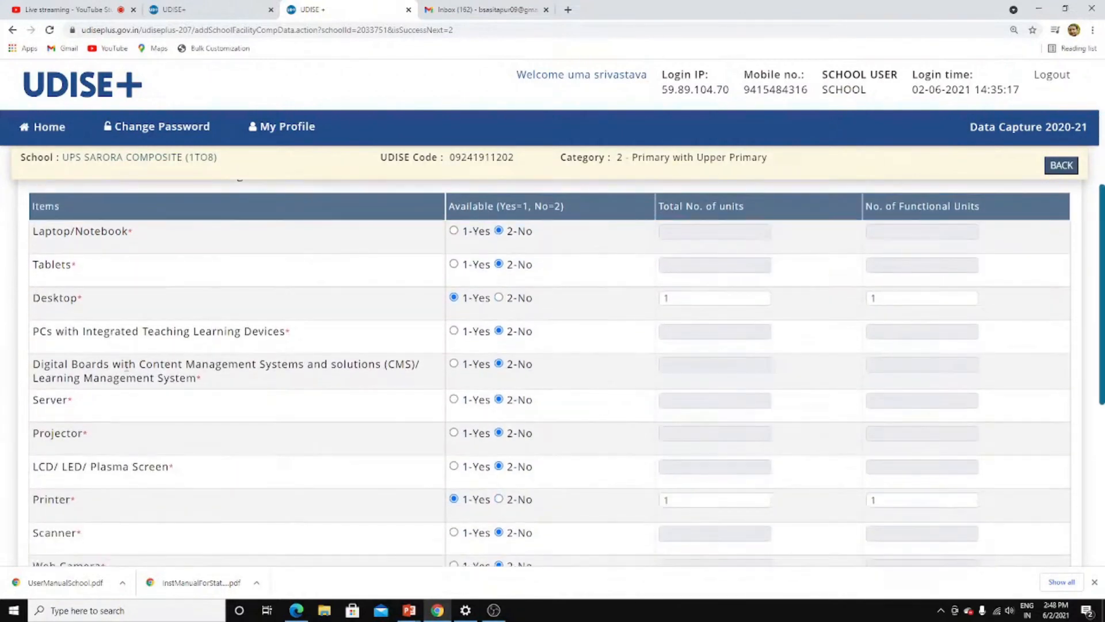
scroll(279, 352, up, 5)
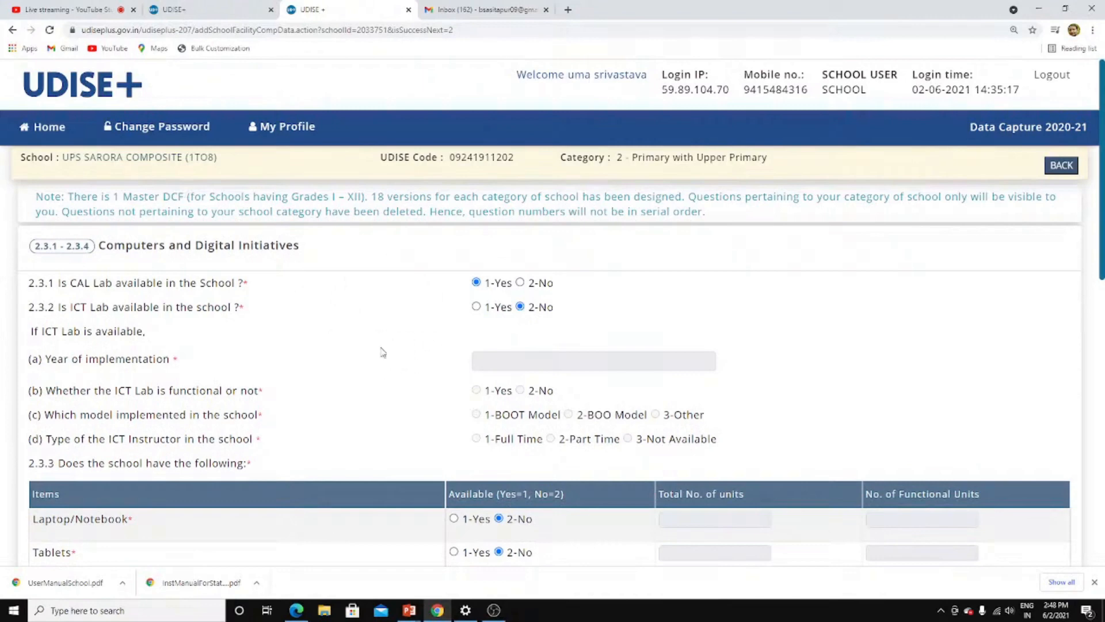
scroll(361, 338, down, 2)
scroll(362, 338, up, 1)
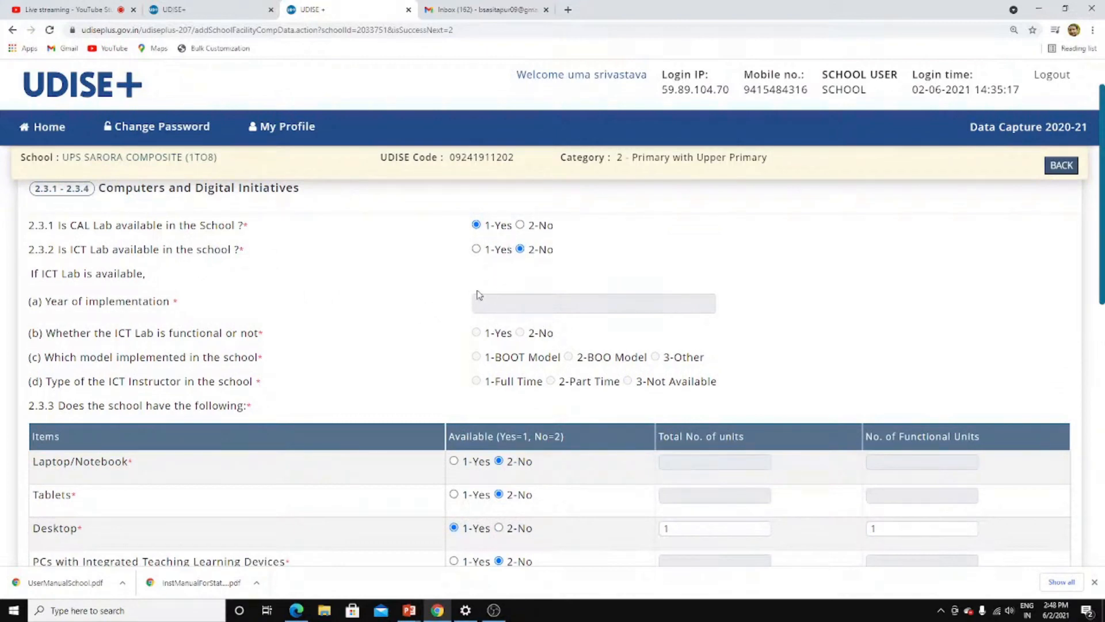
Step: Review the digital equipment table, including desktop units, and the ICT teaching tools question, then save the form and continue
scroll(447, 311, down, 3)
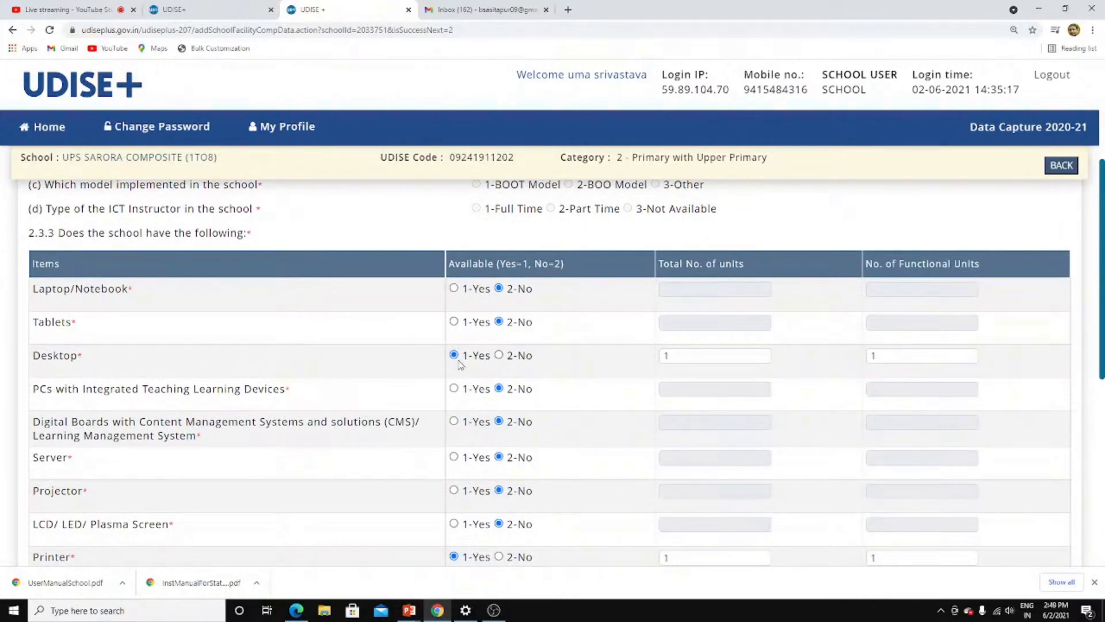
scroll(426, 406, down, 3)
scroll(433, 406, up, 2)
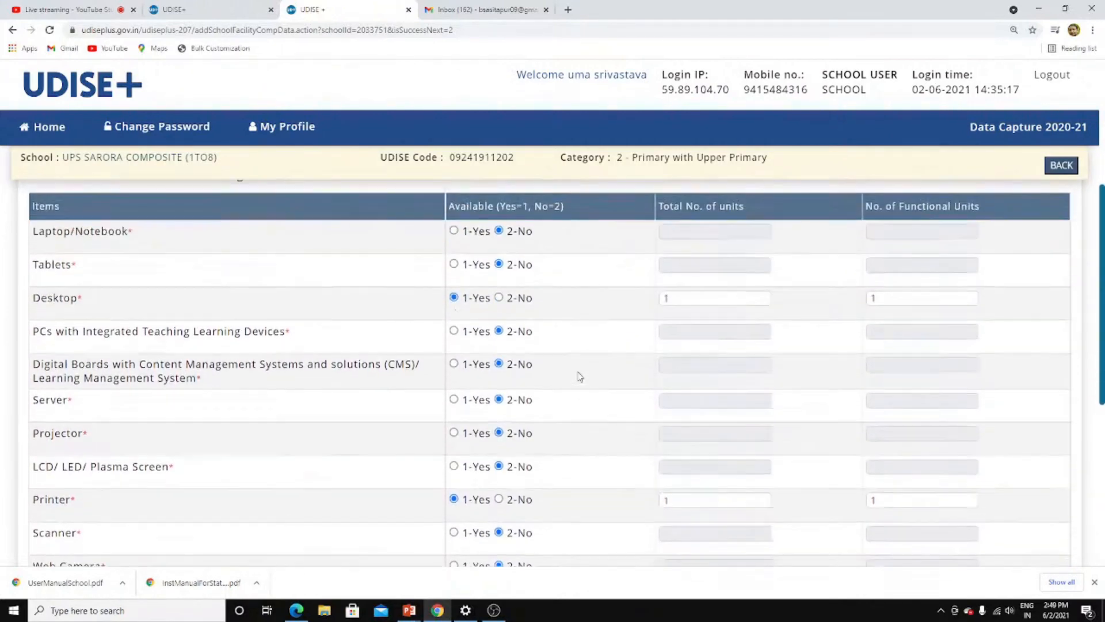
click(754, 300)
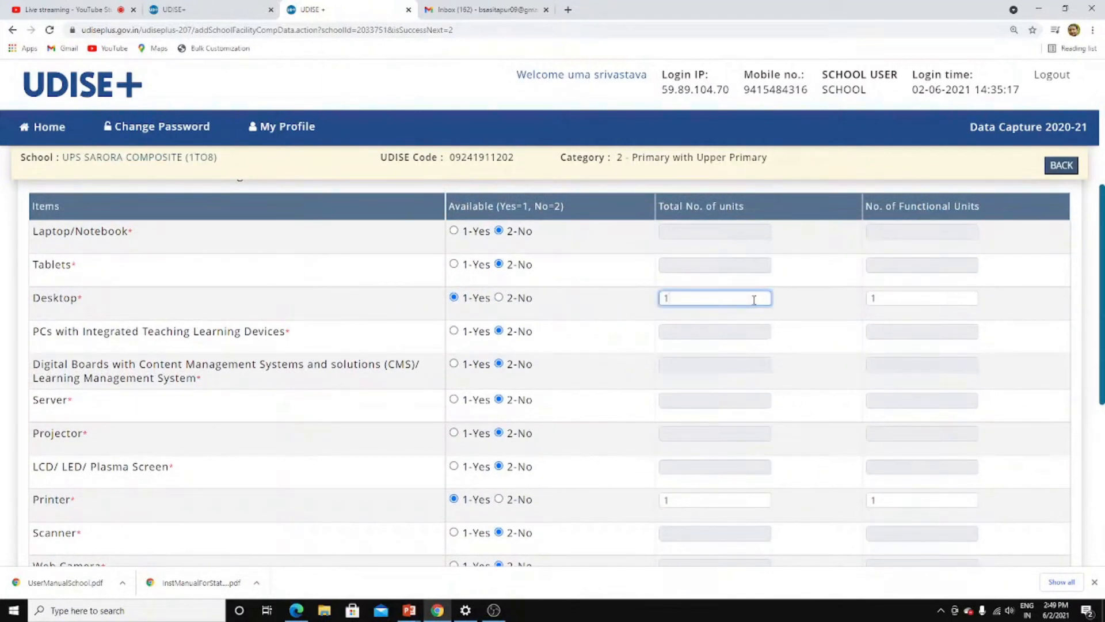
click(905, 300)
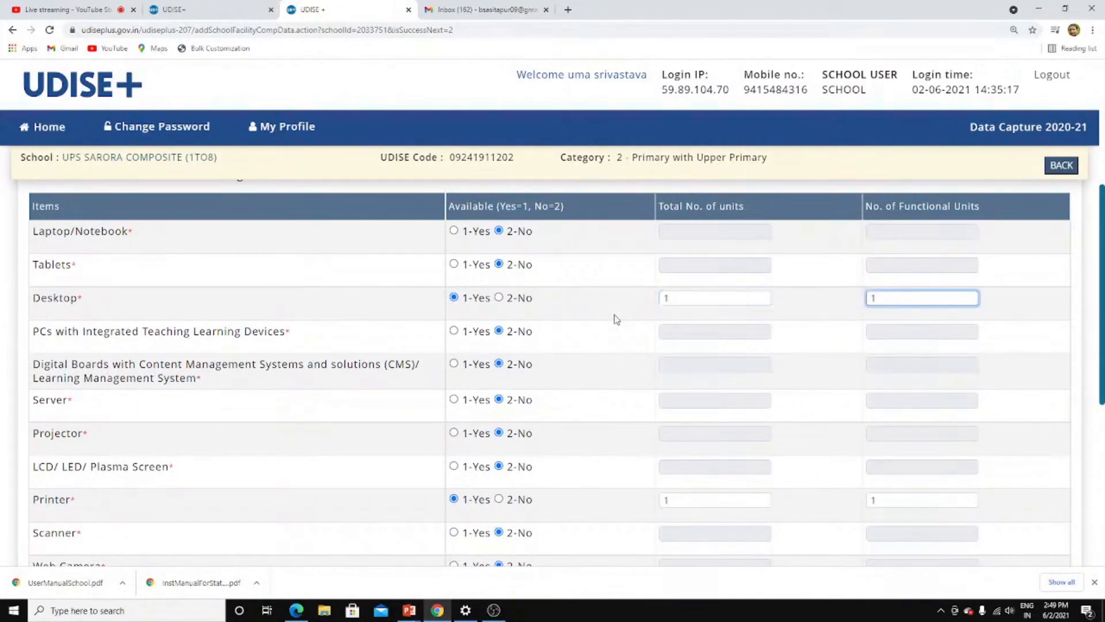
scroll(493, 378, down, 2)
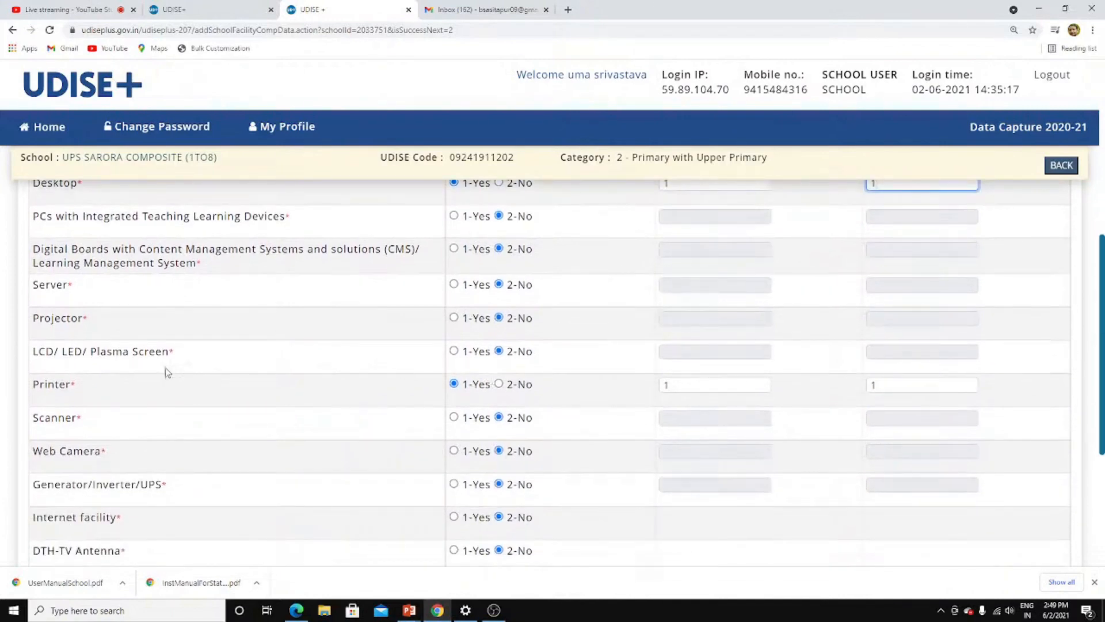
scroll(723, 402, down, 5)
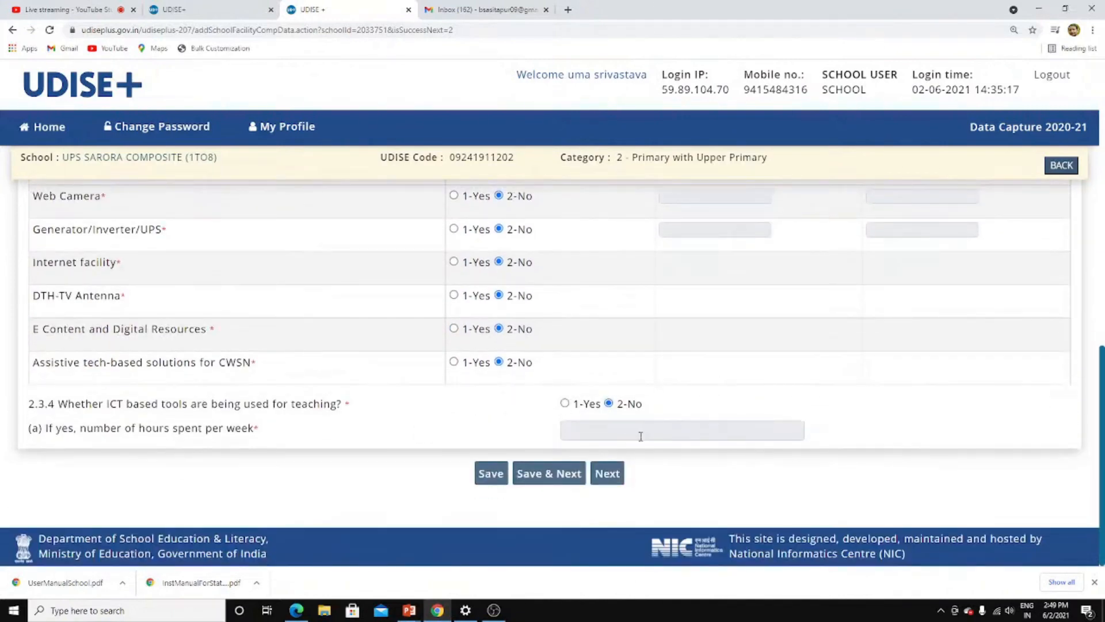
click(550, 473)
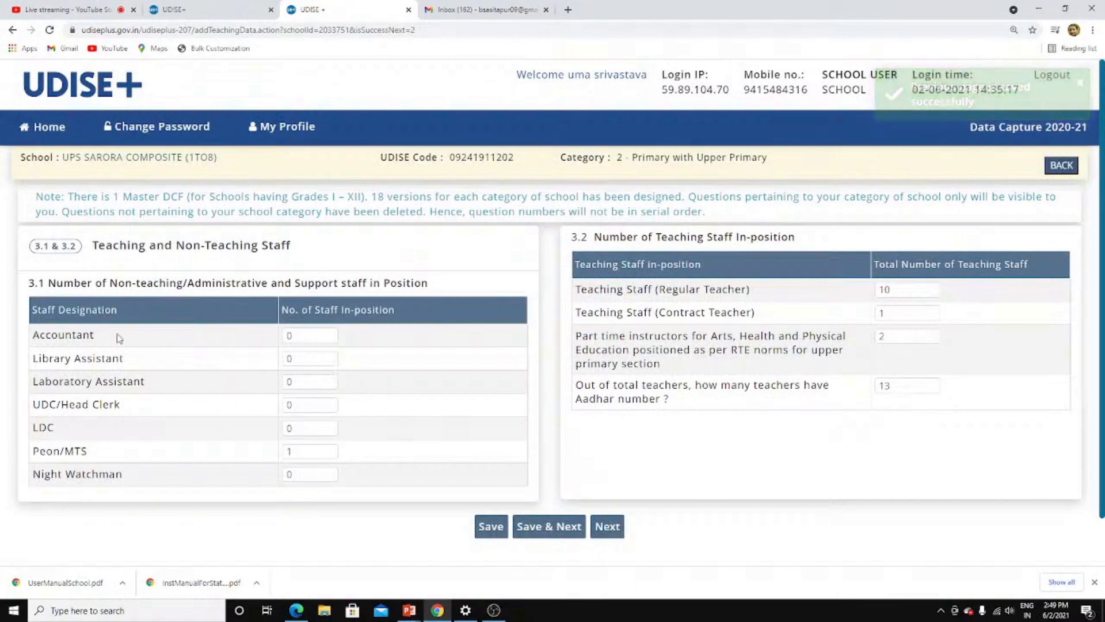
Step: Review the non-teaching staff counts in question 3.1 for Peon/MTS, Accountant, Library Assistant and Laboratory Assistant
click(309, 449)
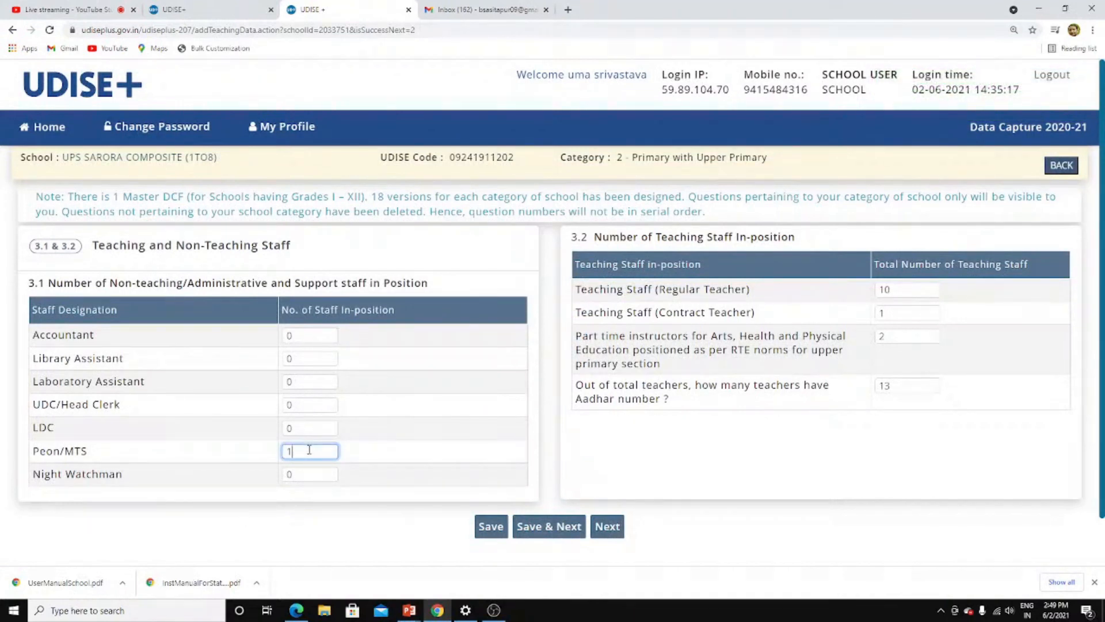
click(311, 339)
click(322, 357)
click(323, 378)
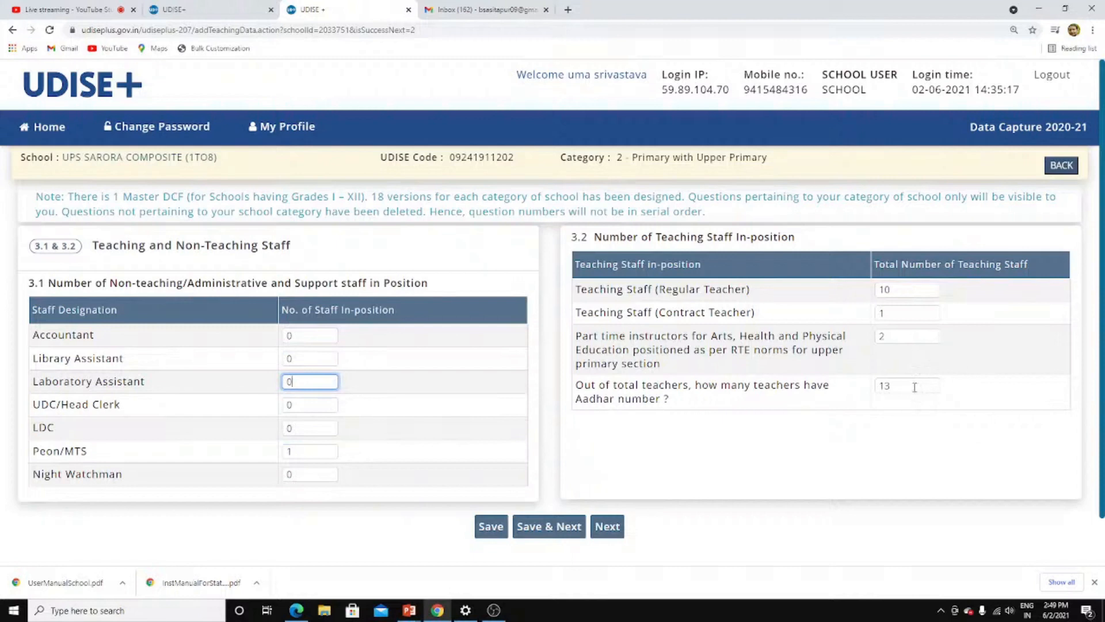
Step: Review the regular, contract, part-time and Aadhar teacher counts in question 3.2, then save the staff form and continue
click(914, 293)
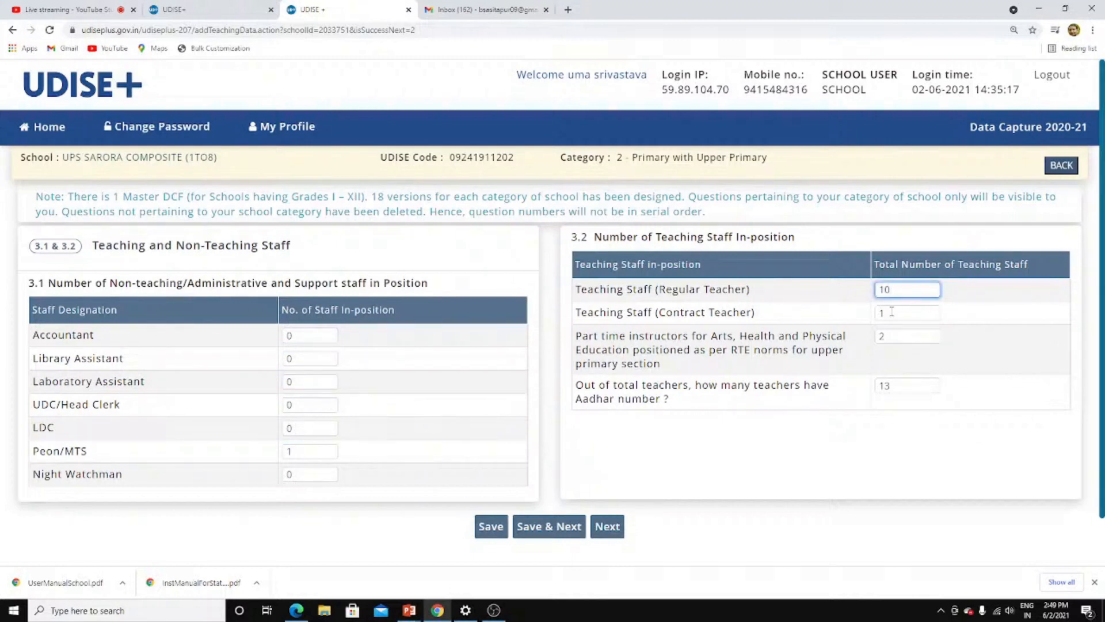
click(891, 312)
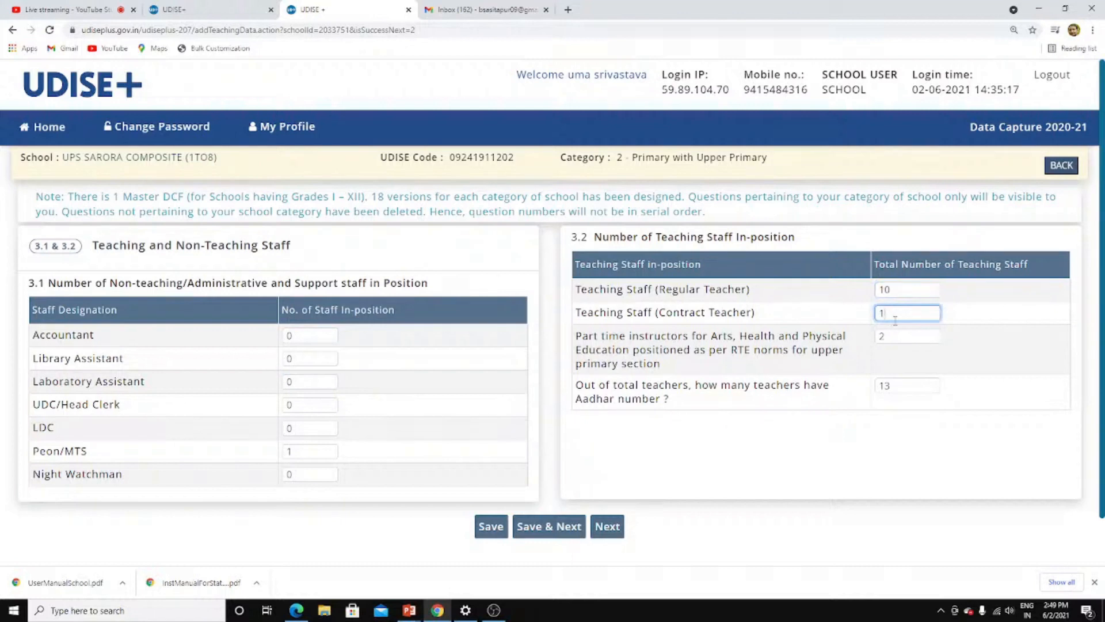
click(923, 335)
key(shift+Tab)
key(Tab)
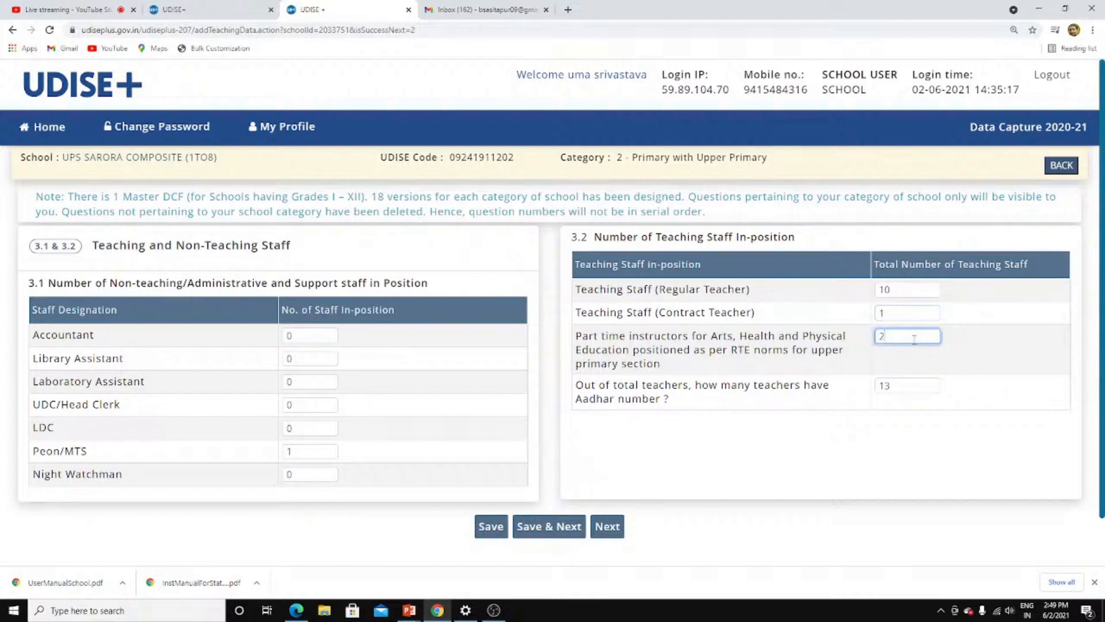
key(Tab)
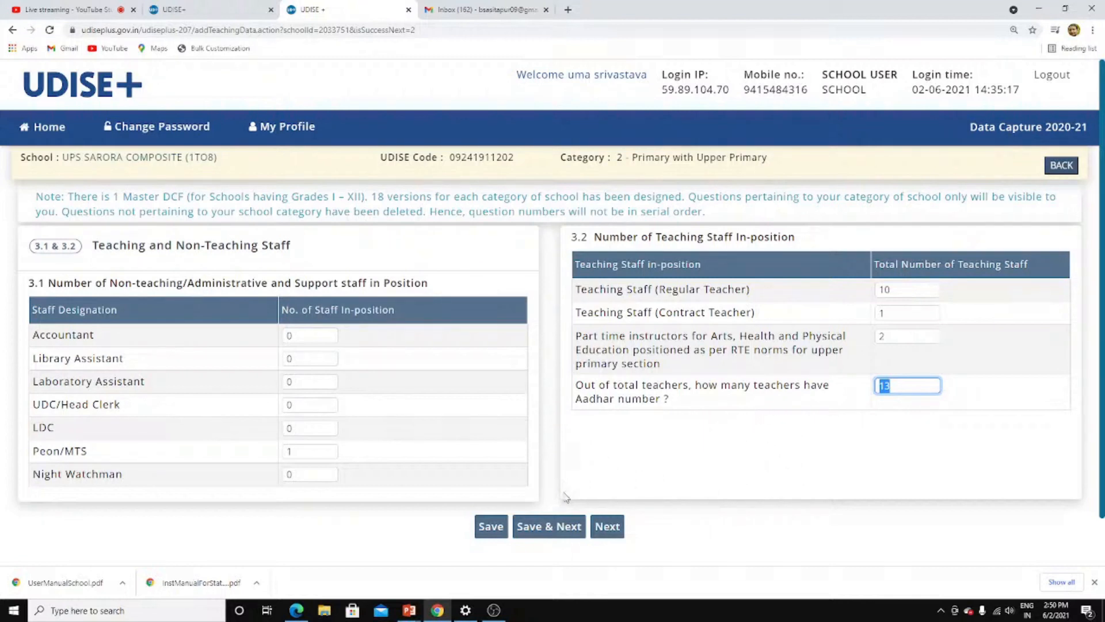
click(550, 534)
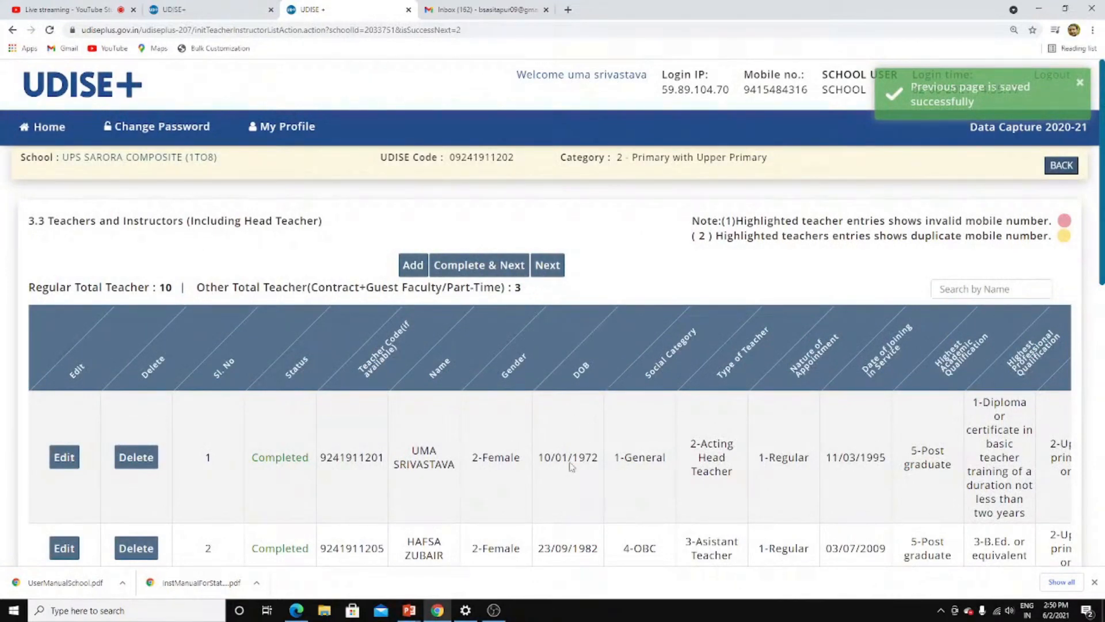
Step: Switch to the PowerPoint help slide show and advance to the slide on editing each teacher's details
mouse_move(412, 610)
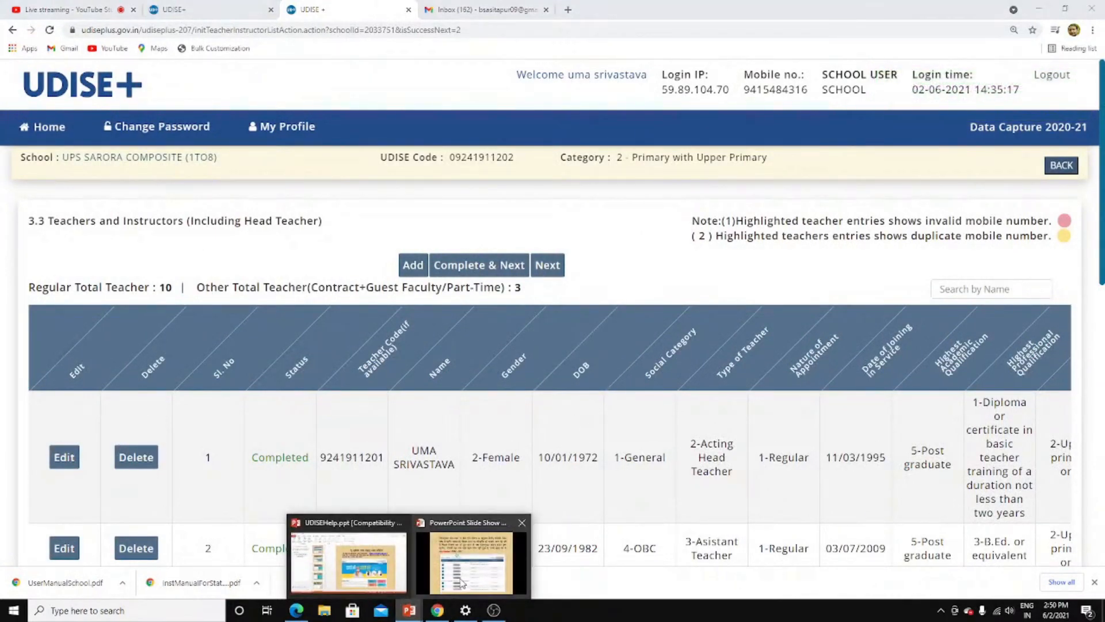
mouse_move(461, 582)
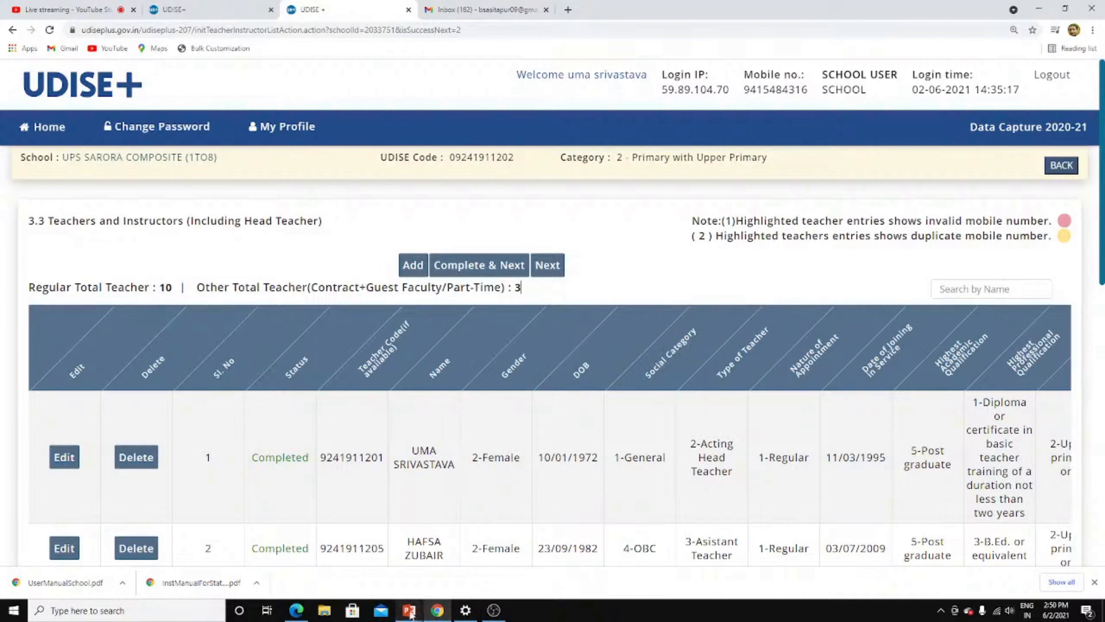
click(484, 572)
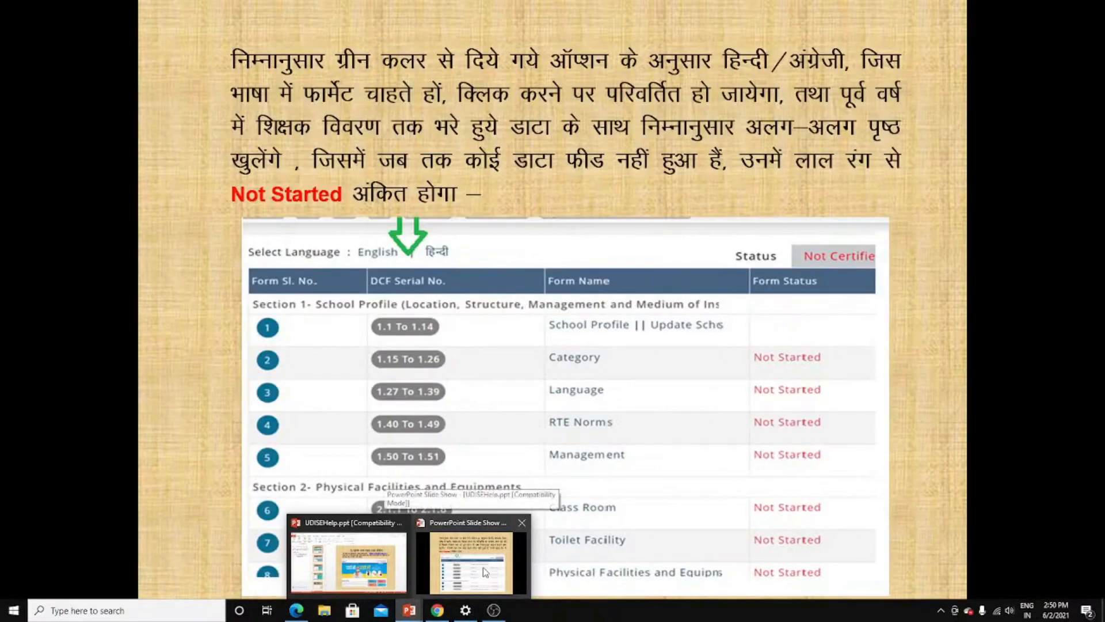
click(515, 410)
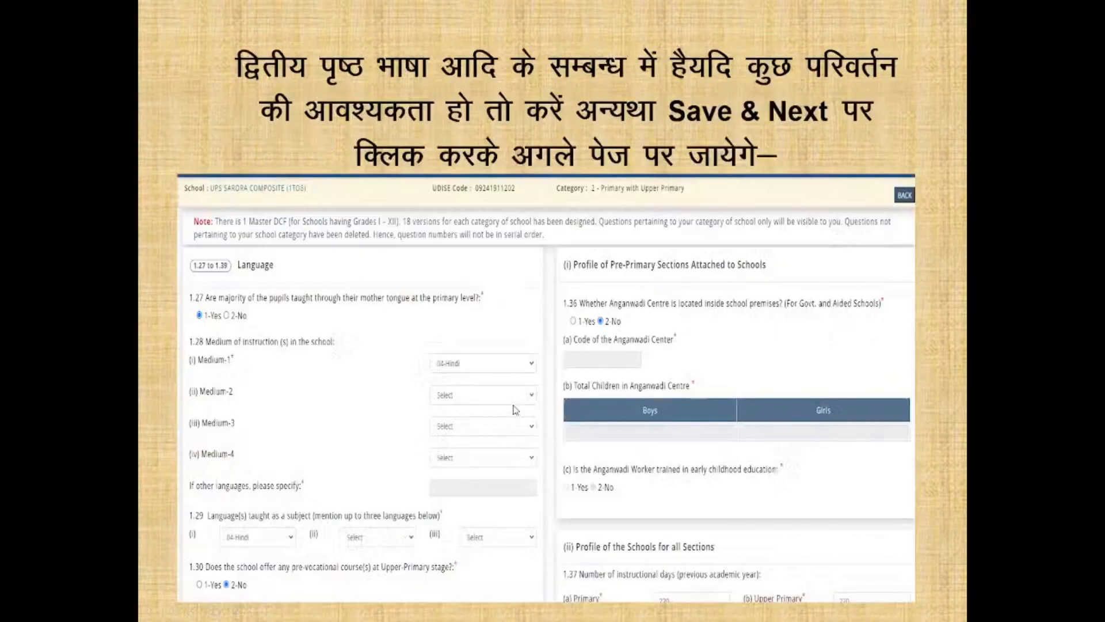
click(516, 409)
click(515, 409)
click(516, 410)
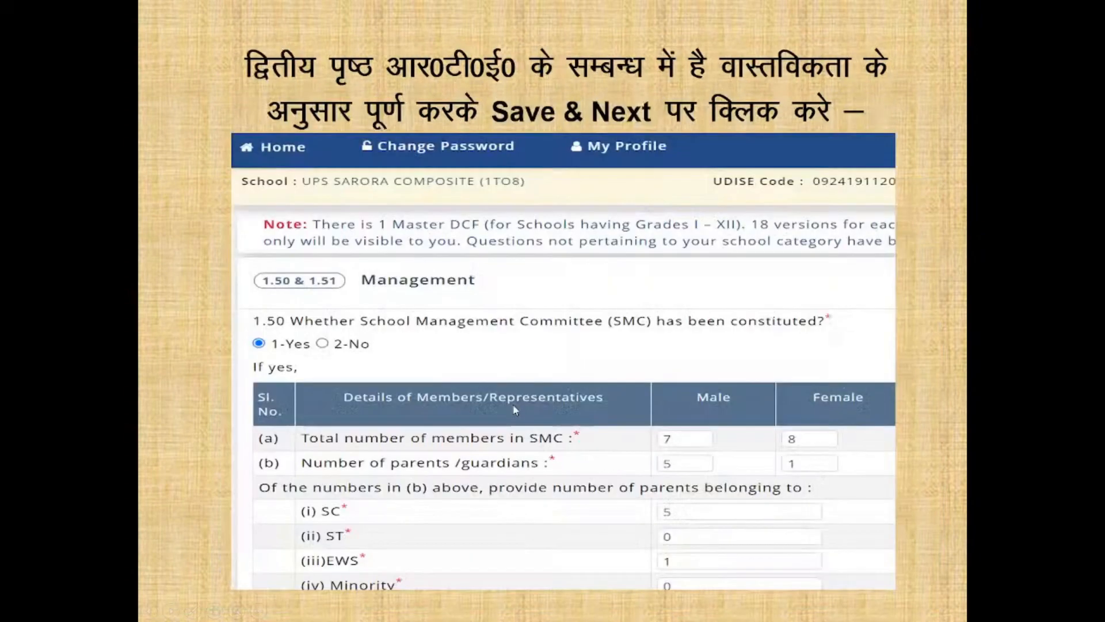
click(514, 409)
click(515, 410)
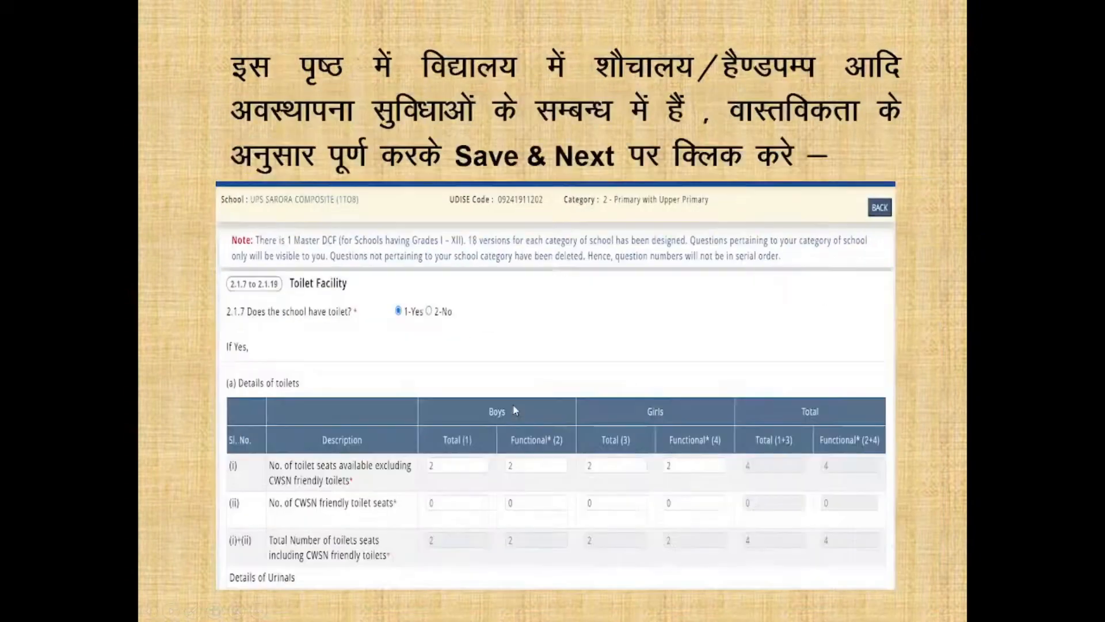
click(515, 410)
click(515, 409)
click(515, 410)
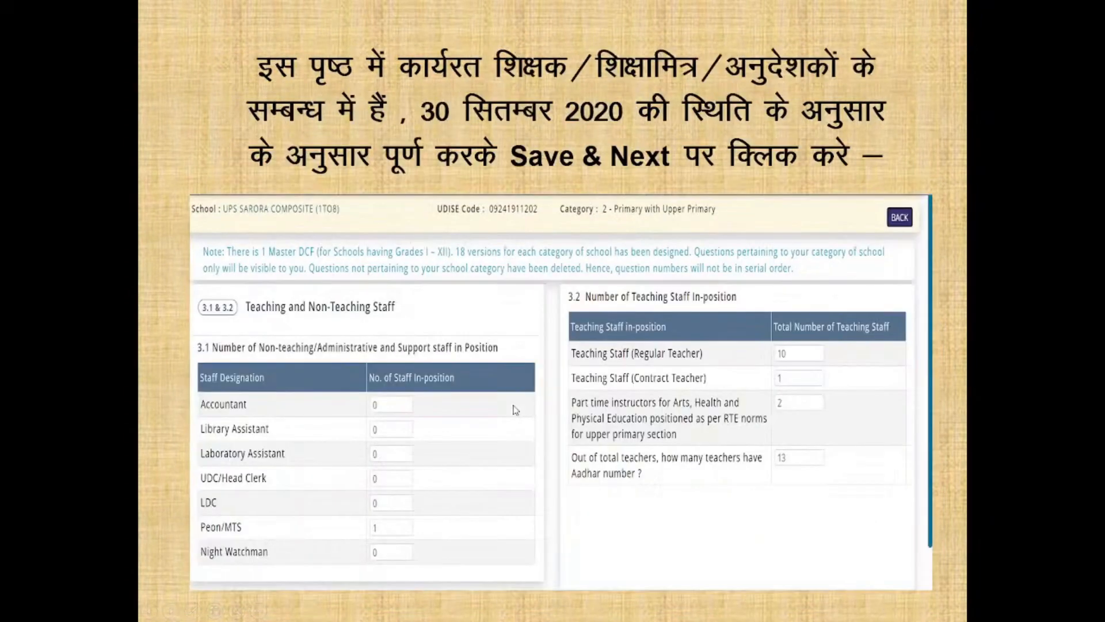
click(515, 410)
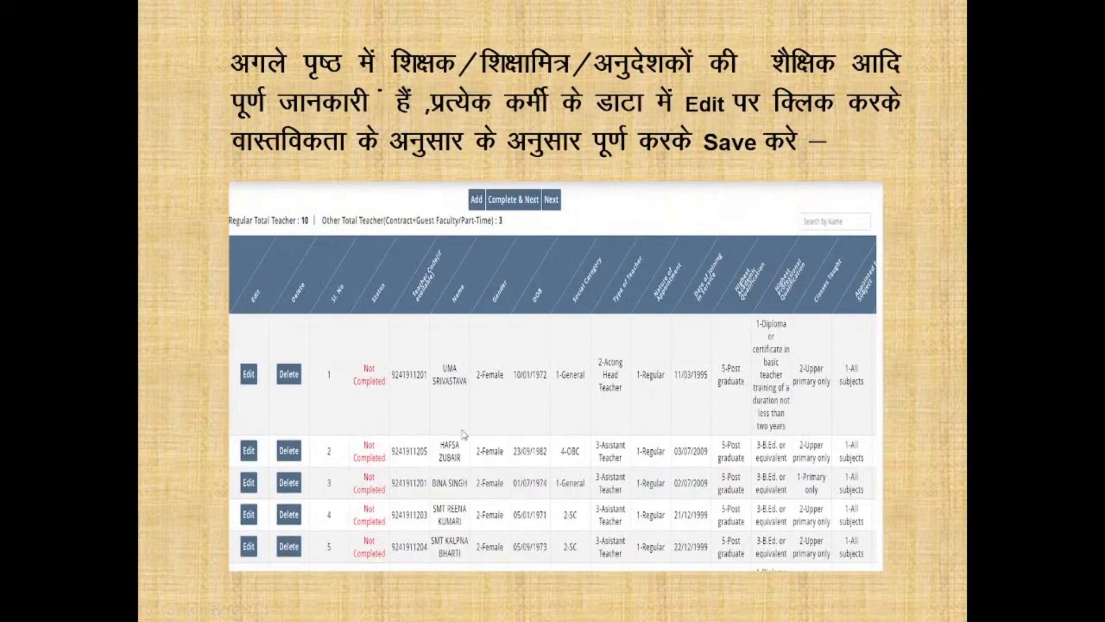
Step: Return to the UDISE+ portal in Chrome and open the first teacher's record in list 3.3 for editing
key(super)
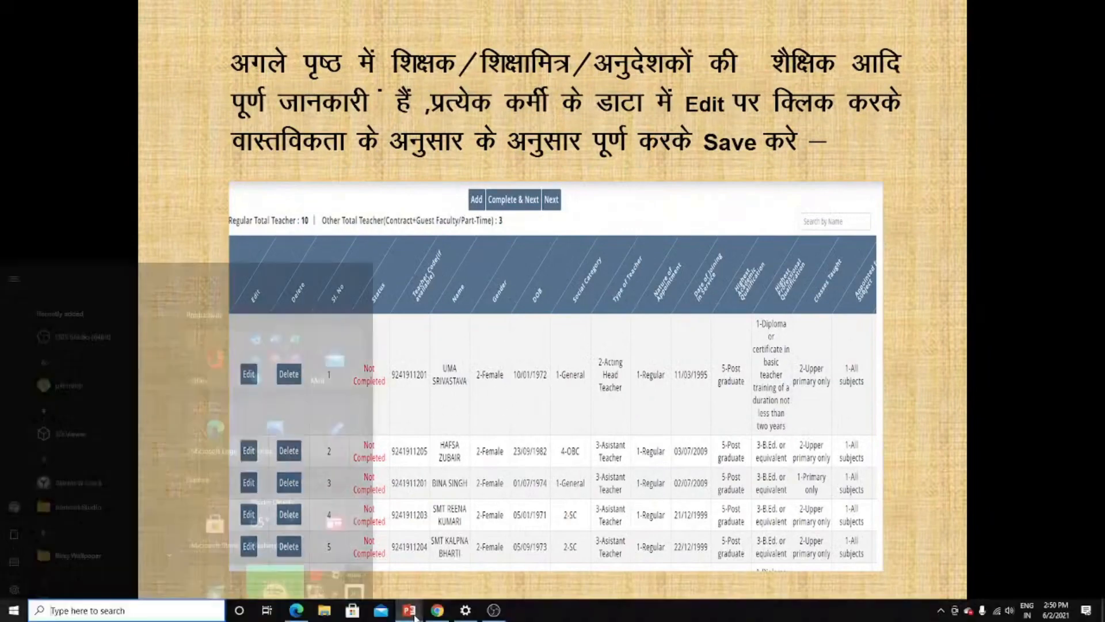
mouse_move(429, 611)
click(349, 561)
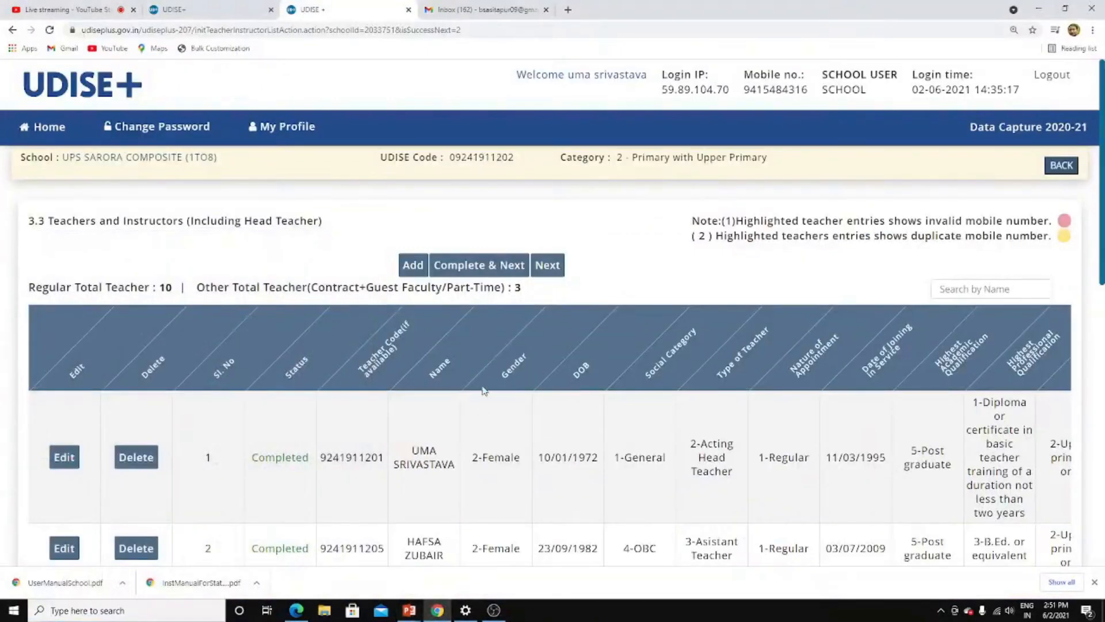
scroll(488, 418, down, 3)
scroll(488, 419, up, 3)
scroll(92, 407, down, 1)
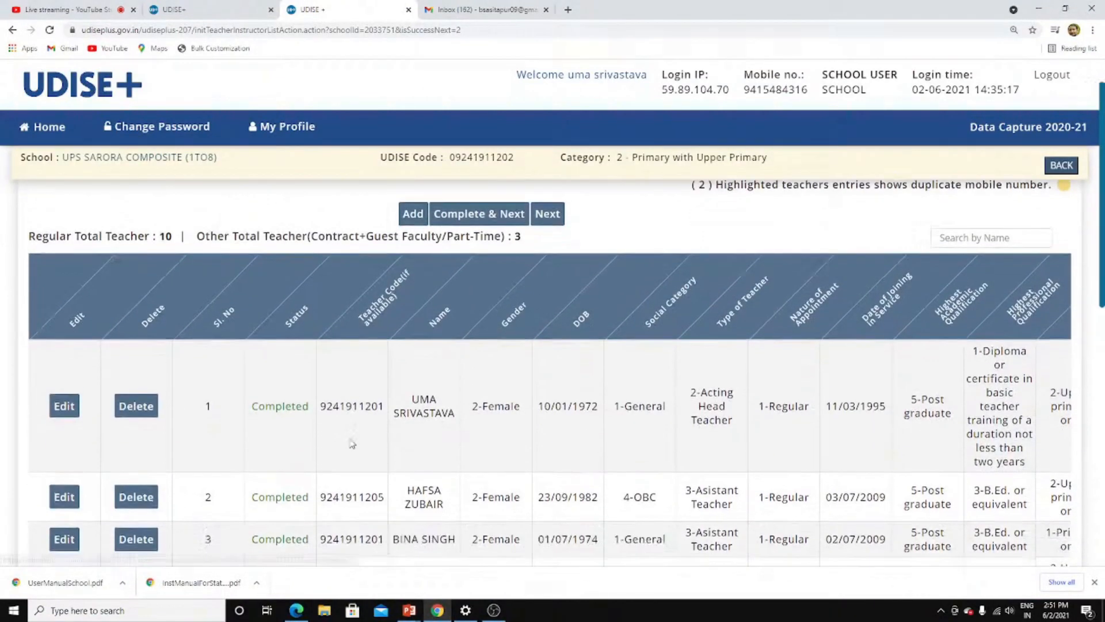
click(68, 401)
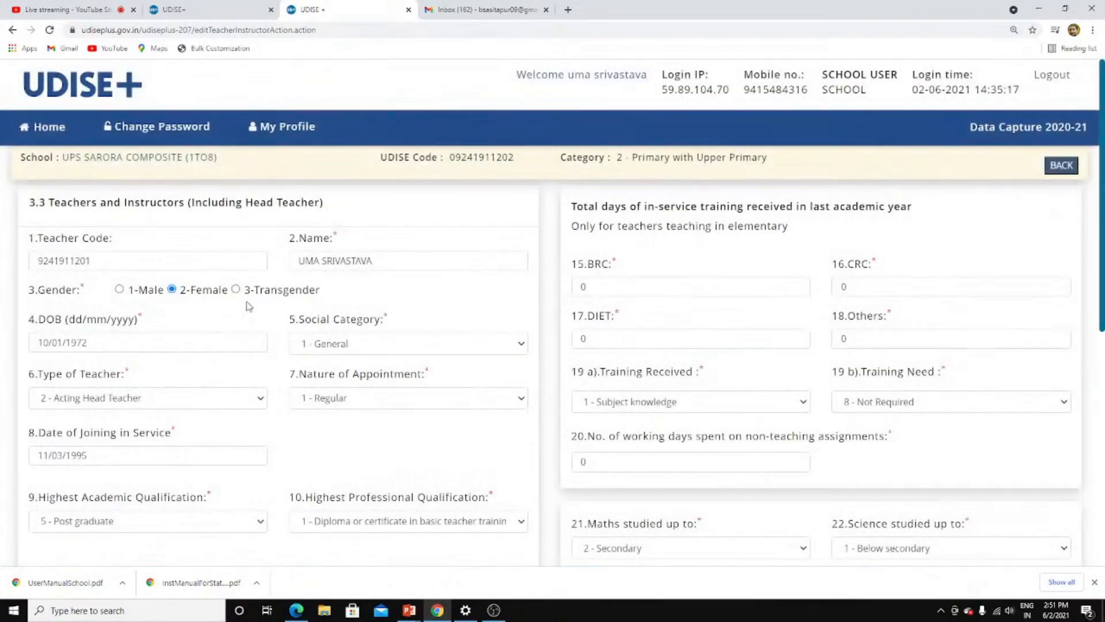
Step: Review the teacher's date of birth, social category options, teacher type and appointment fields in form 3.3
scroll(236, 309, down, 1)
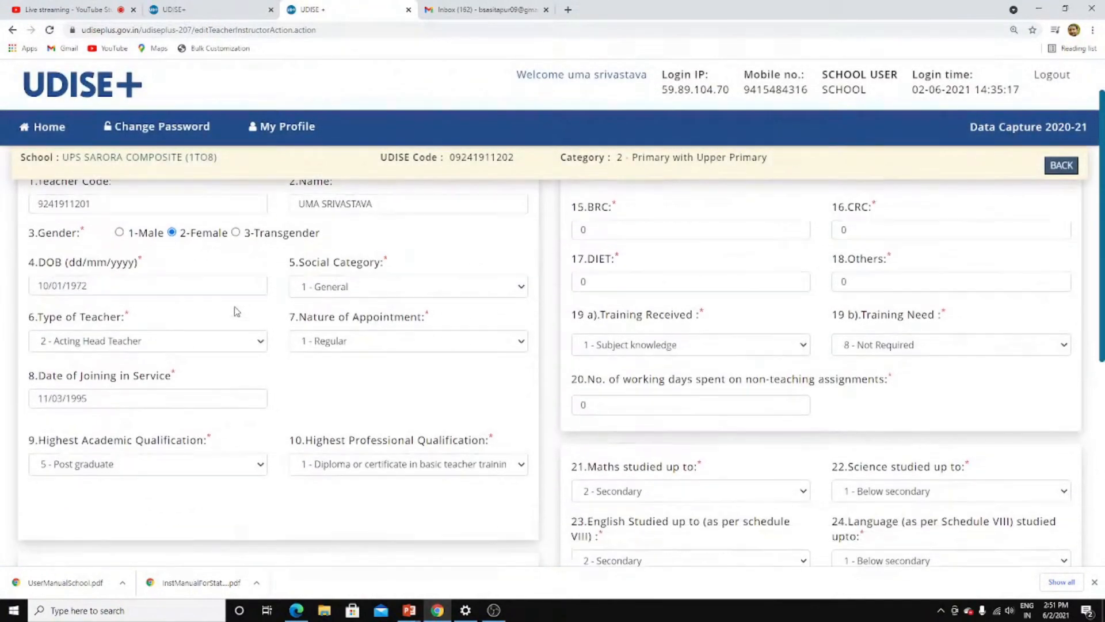
click(152, 285)
click(403, 288)
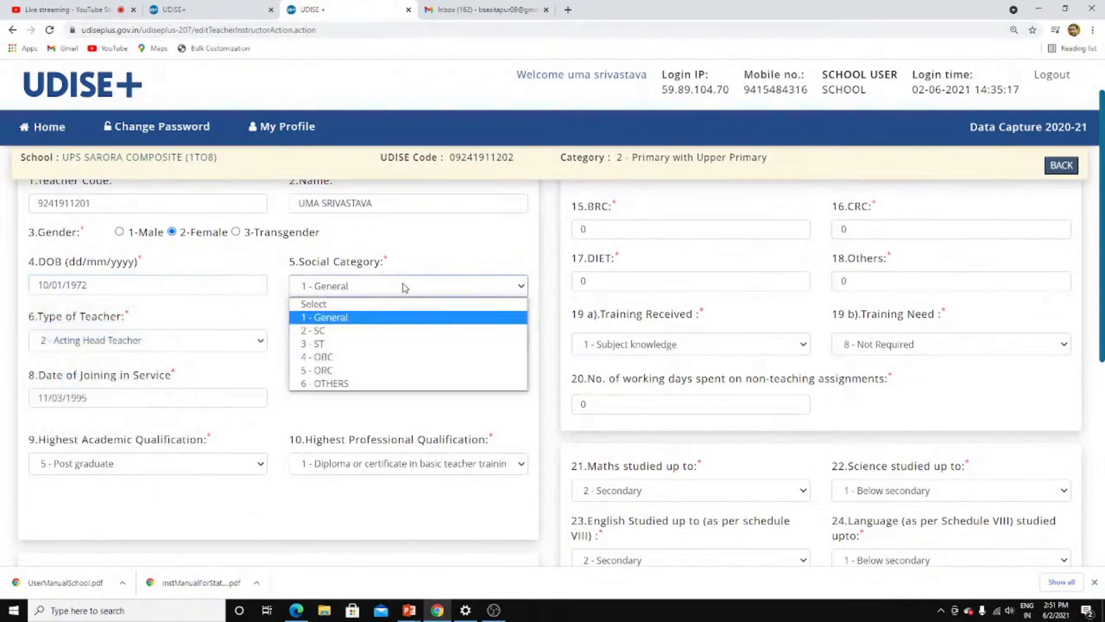
click(424, 262)
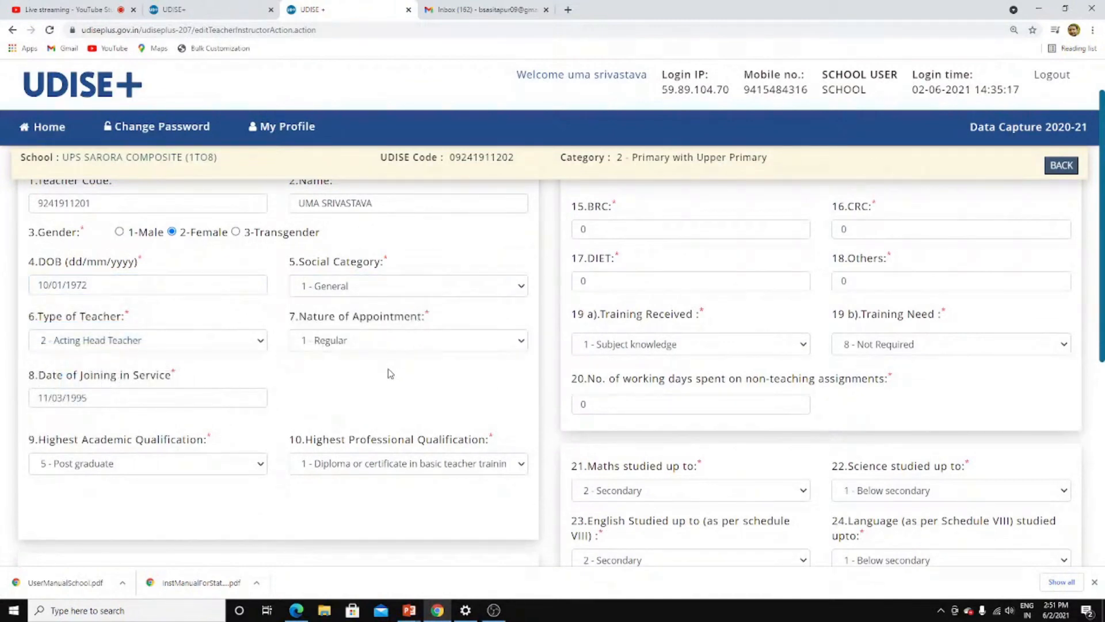
scroll(388, 375, down, 1)
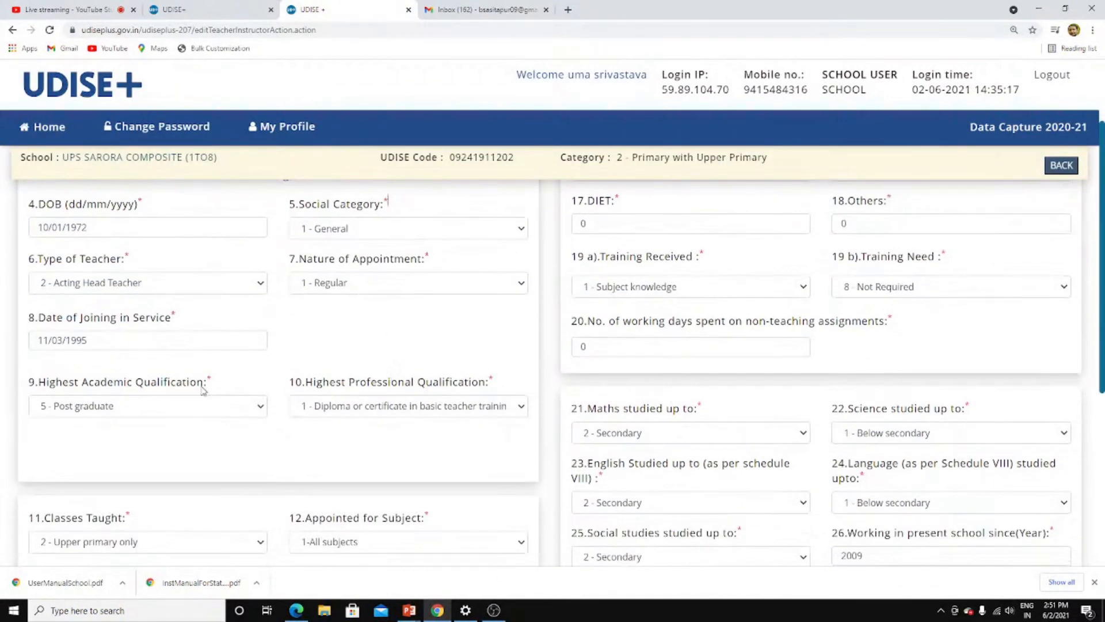
Step: Review the head teacher's complete details form and save the record
scroll(316, 334, down, 4)
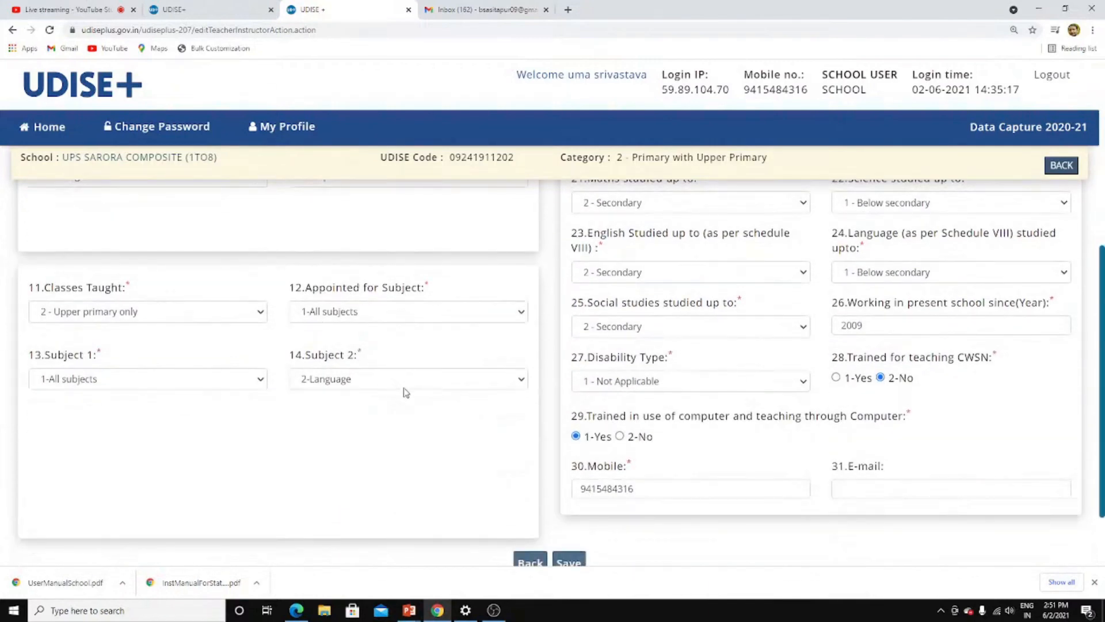
scroll(646, 475, down, 1)
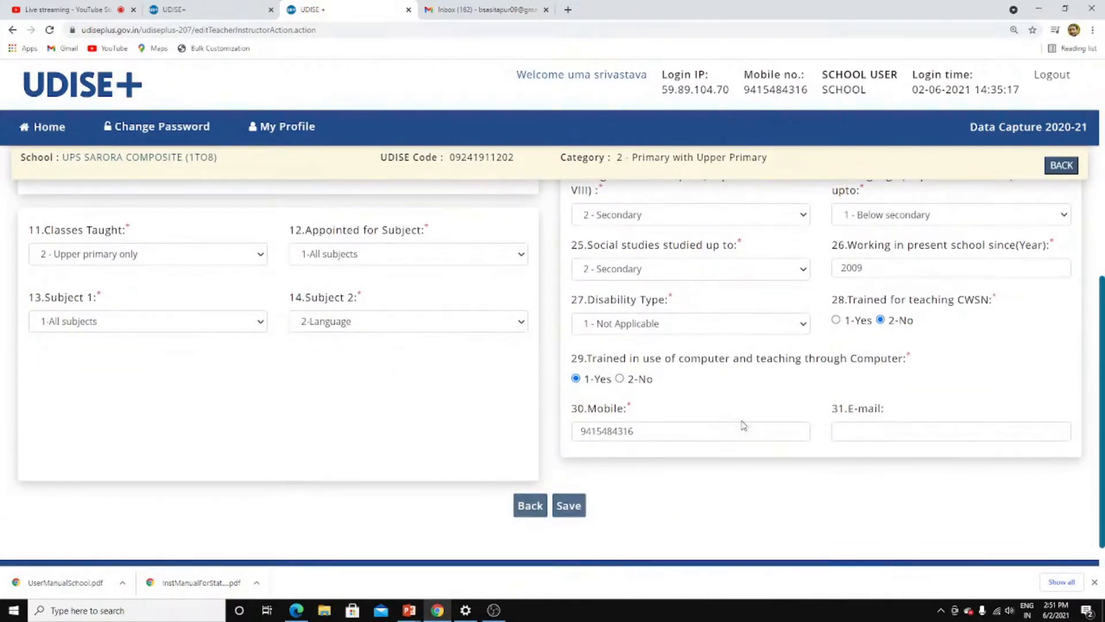
scroll(742, 422, up, 3)
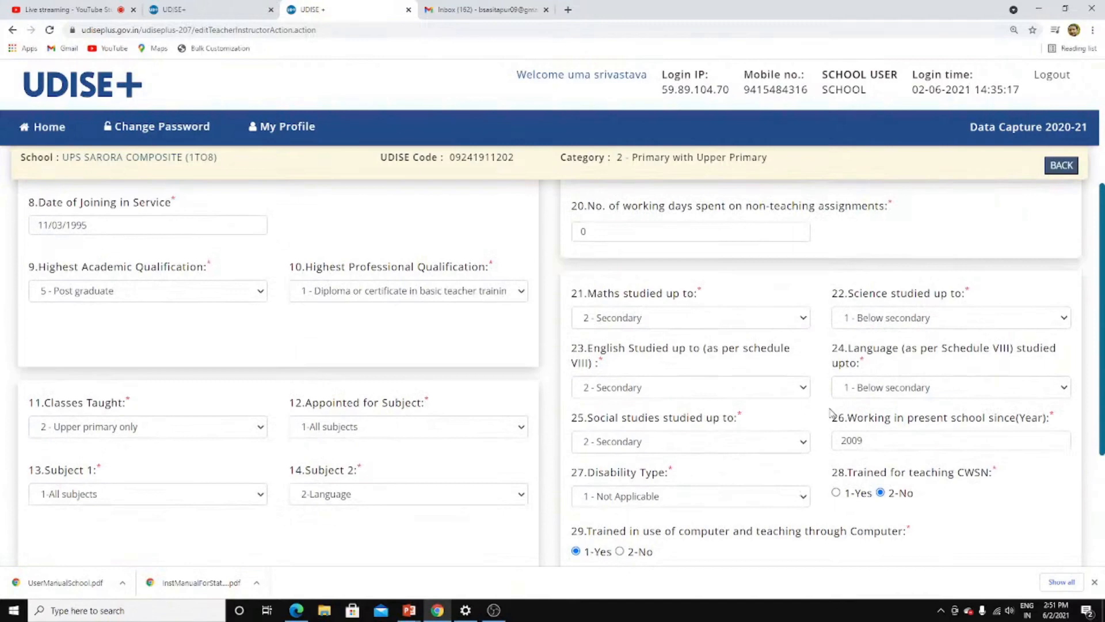
scroll(831, 412, up, 1)
scroll(817, 413, up, 3)
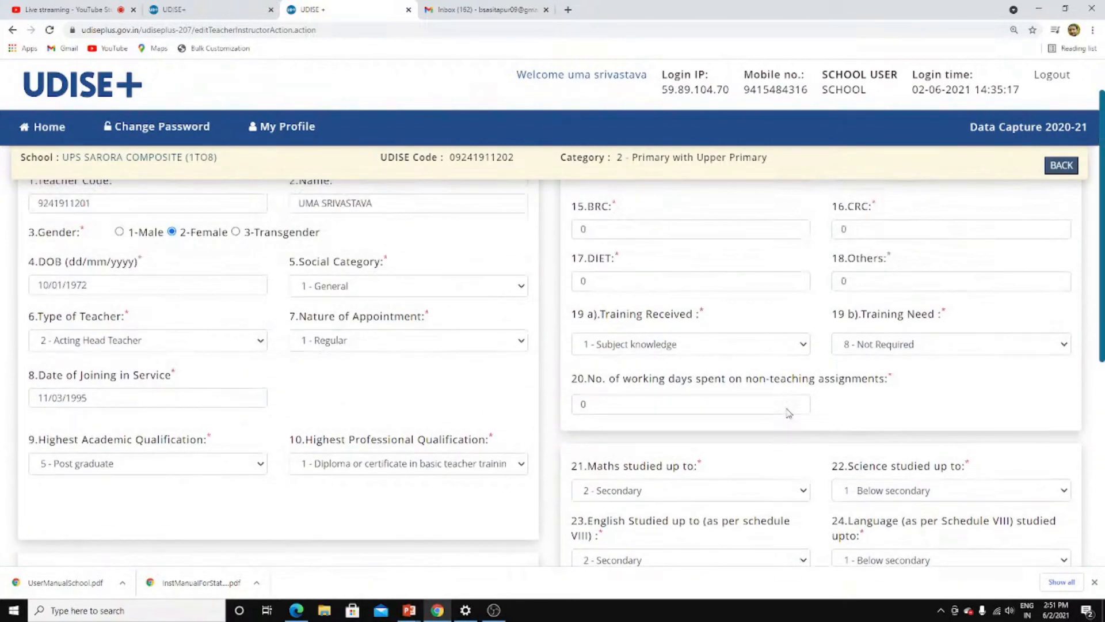
scroll(774, 409, up, 1)
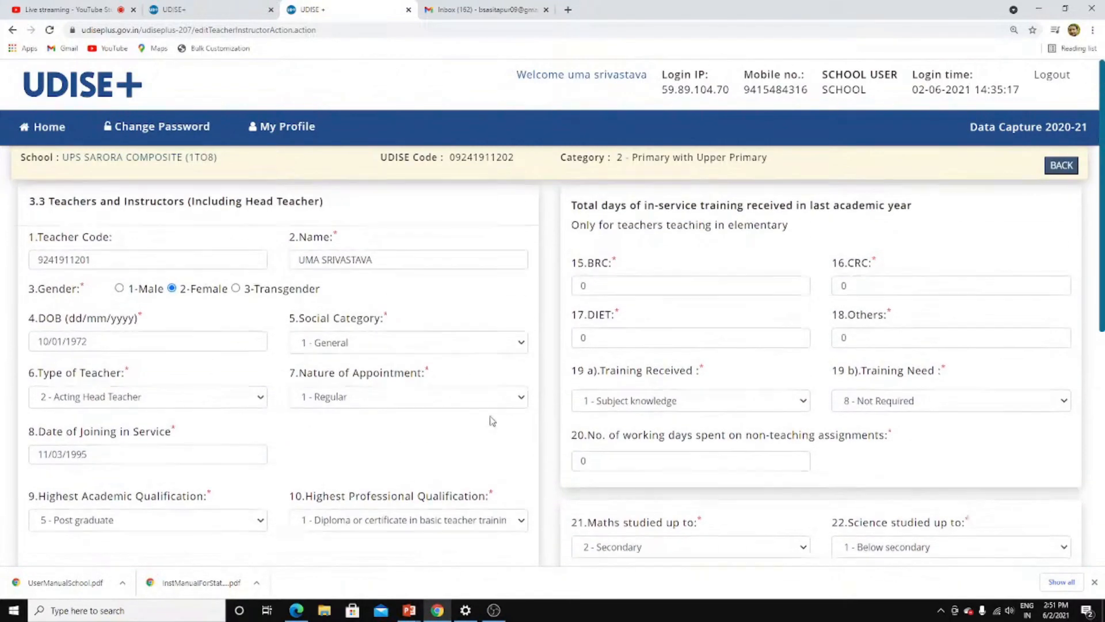
scroll(484, 431, down, 8)
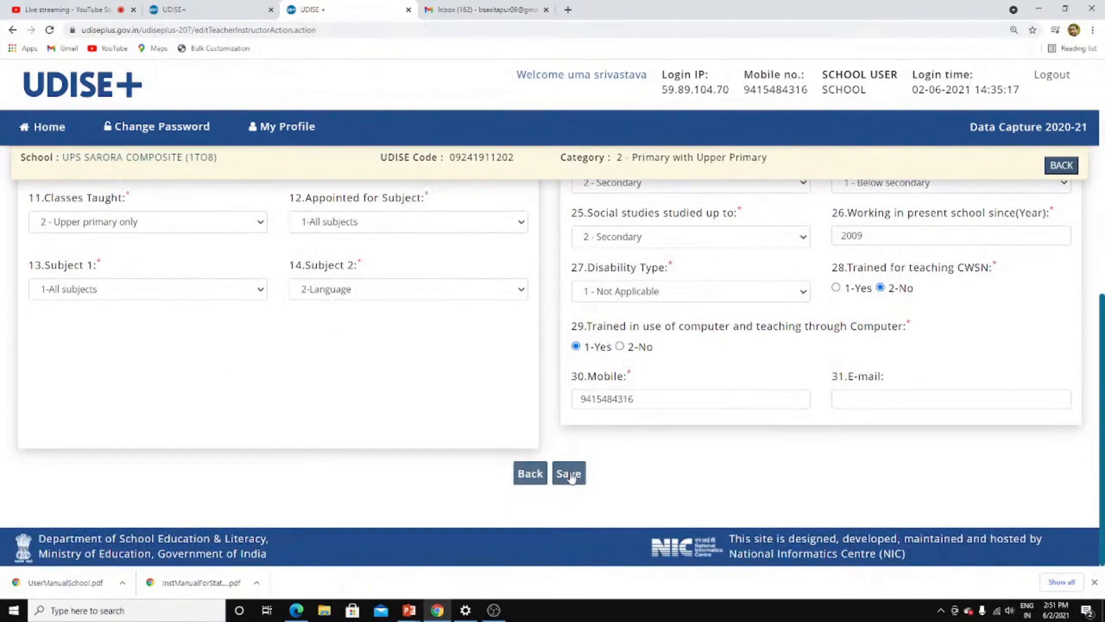
click(570, 475)
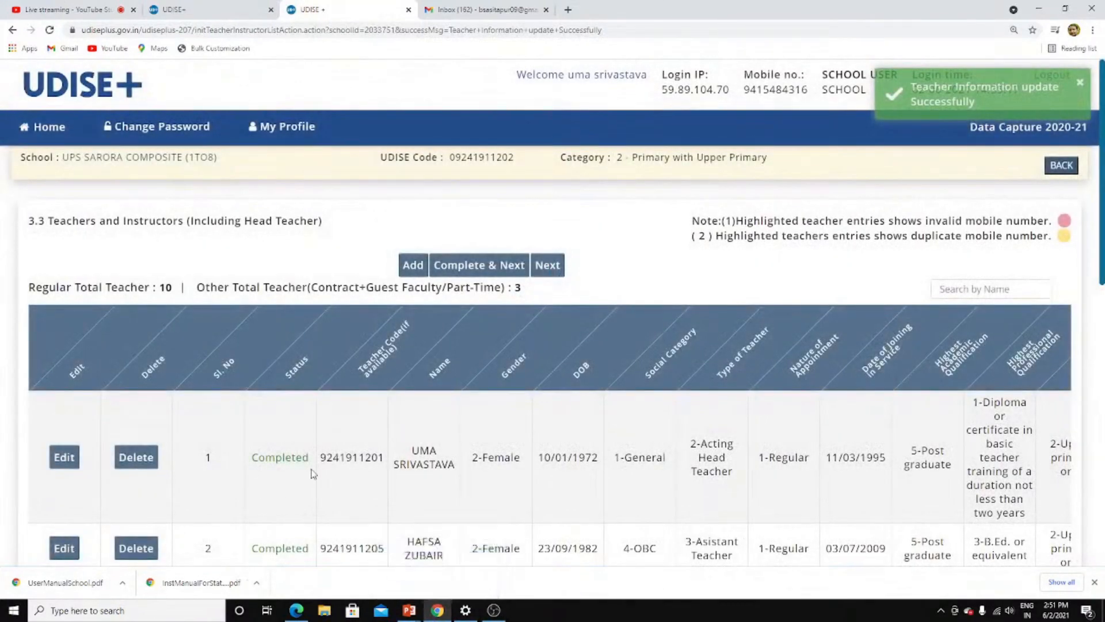
Step: Switch to the PowerPoint slide show to view the teacher data instructions, and return to the UDISE+ page in Chrome
click(410, 611)
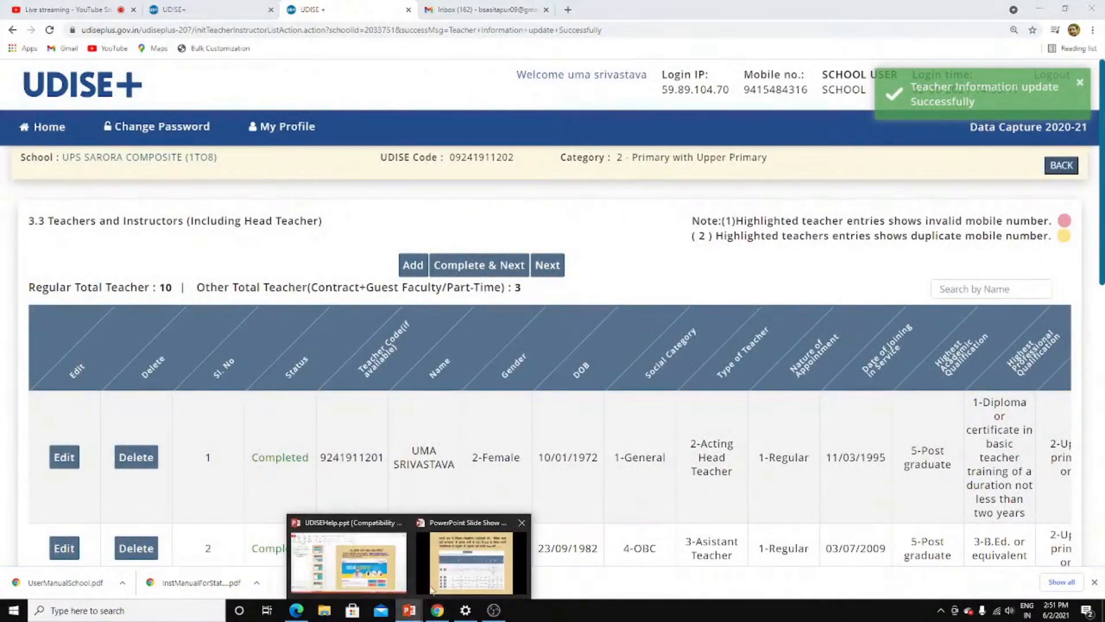
click(455, 573)
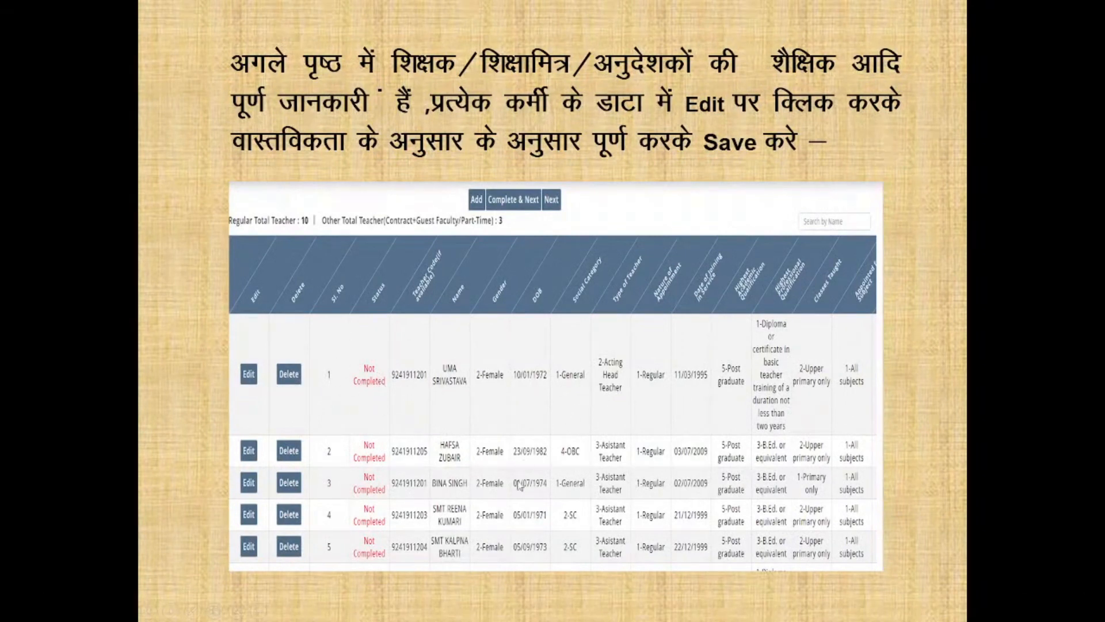
key(super)
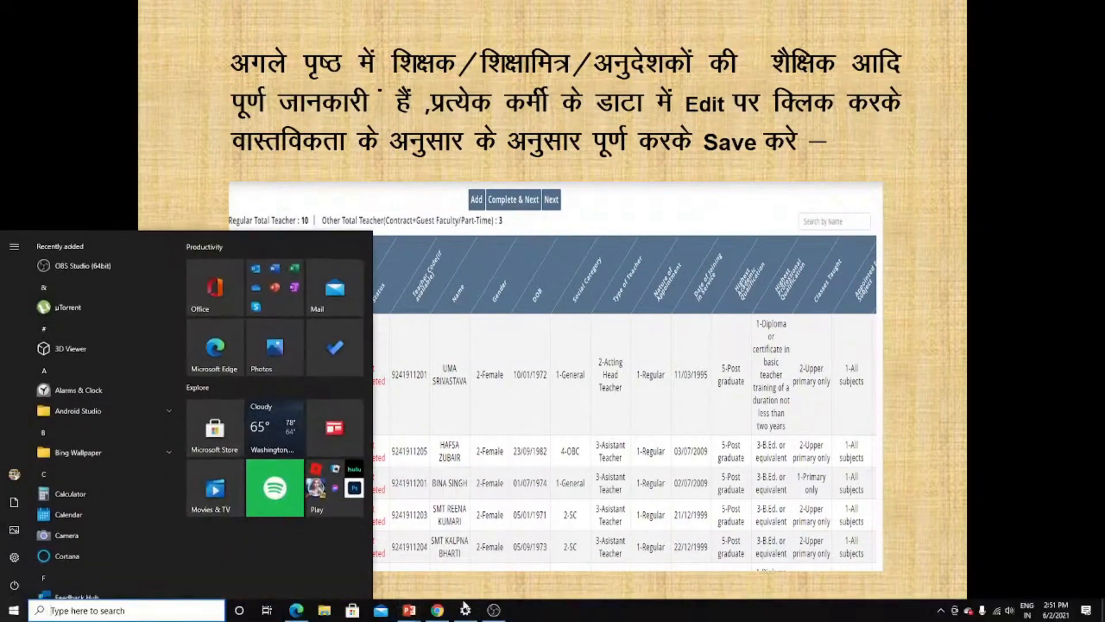
click(438, 610)
Step: Check the completion status of every listed teacher, and mark section 3.3 complete to proceed to the next section
scroll(476, 443, down, 6)
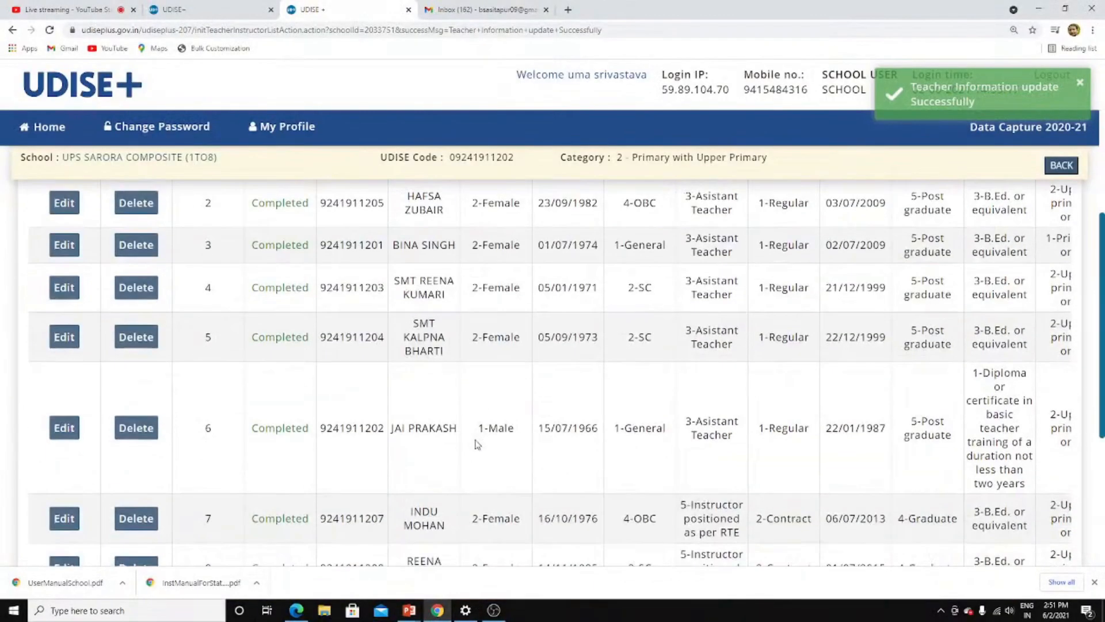
scroll(477, 443, down, 5)
scroll(478, 438, up, 10)
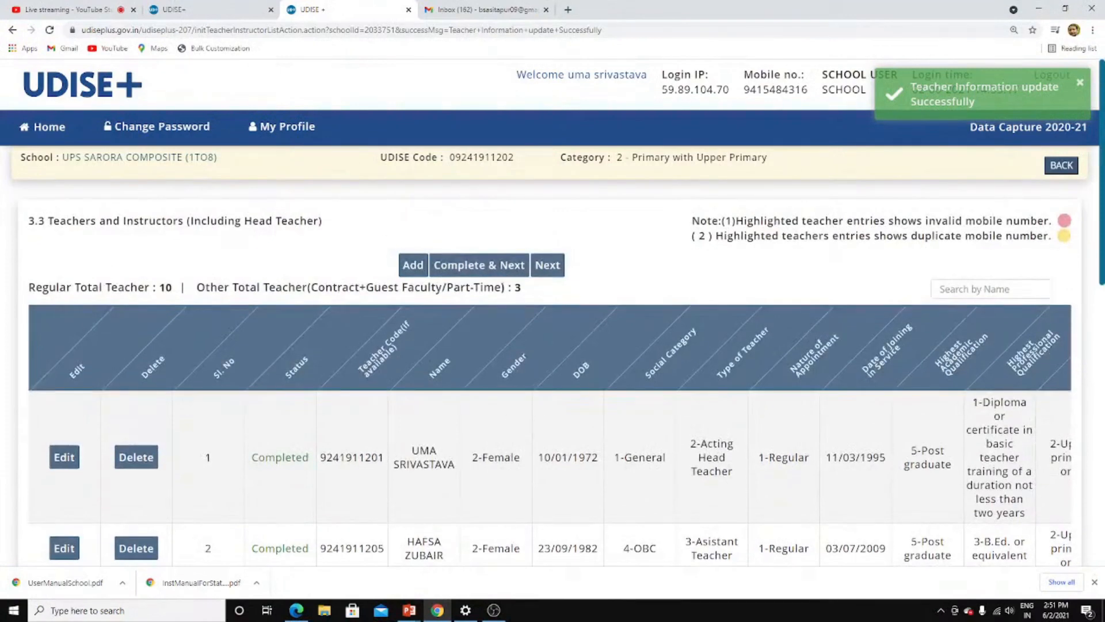
click(502, 266)
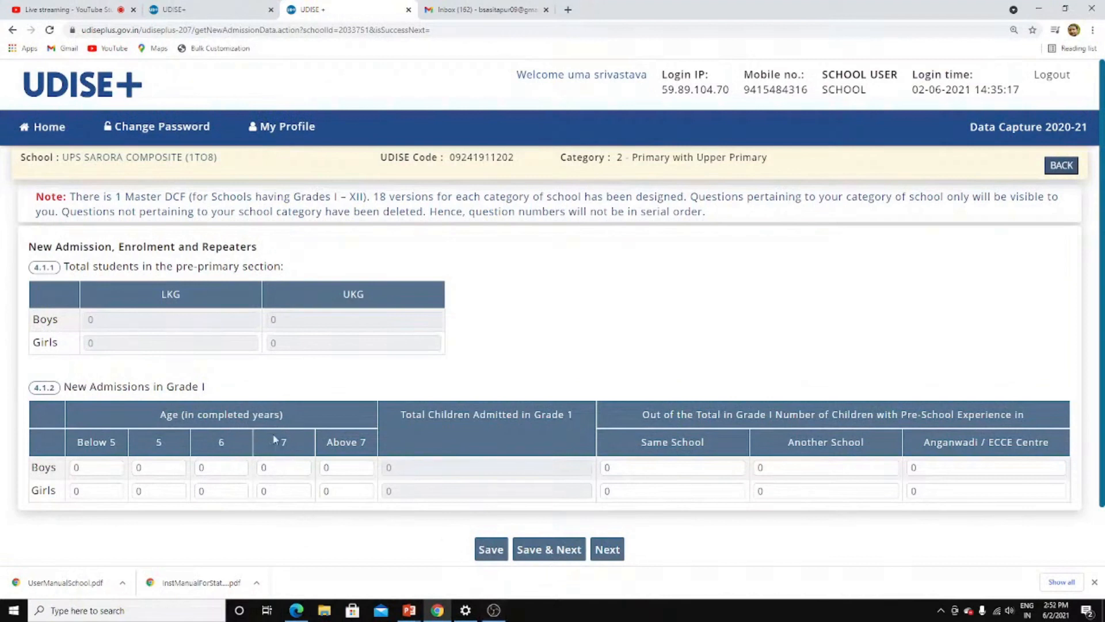
Step: Save the New Admission, Enrolment and Repeaters page with its existing entries and proceed to the next page
click(221, 466)
click(562, 551)
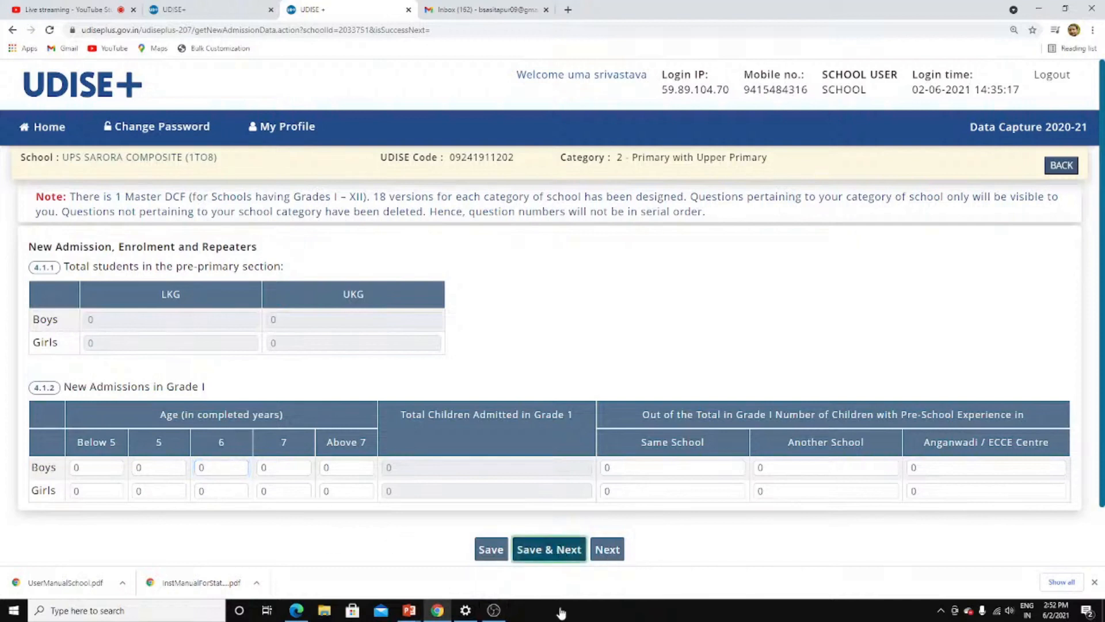
click(222, 470)
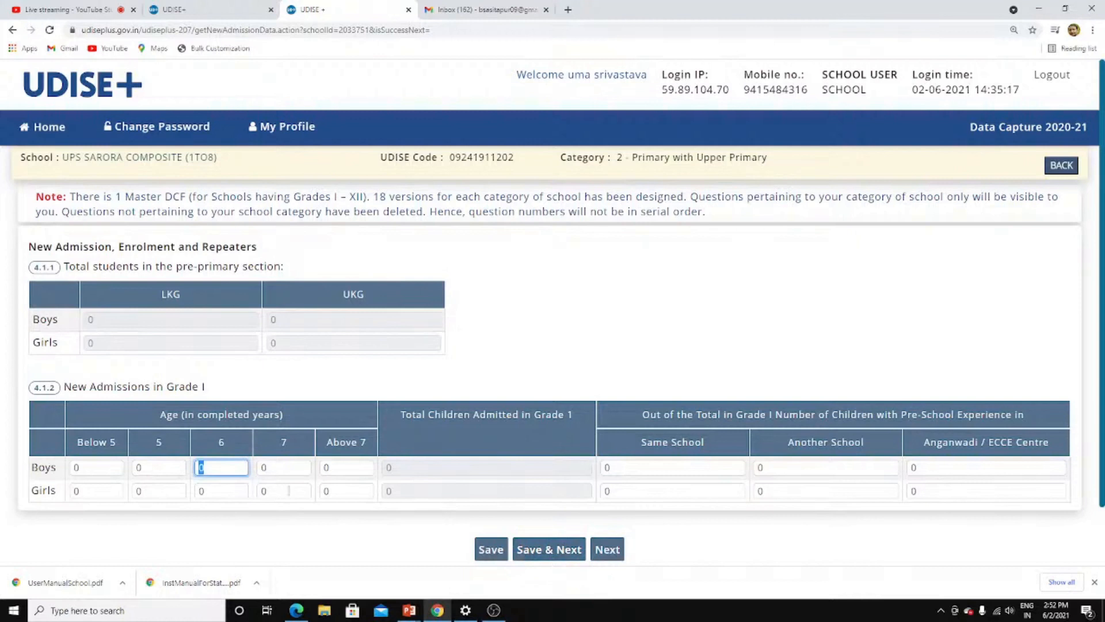
click(557, 549)
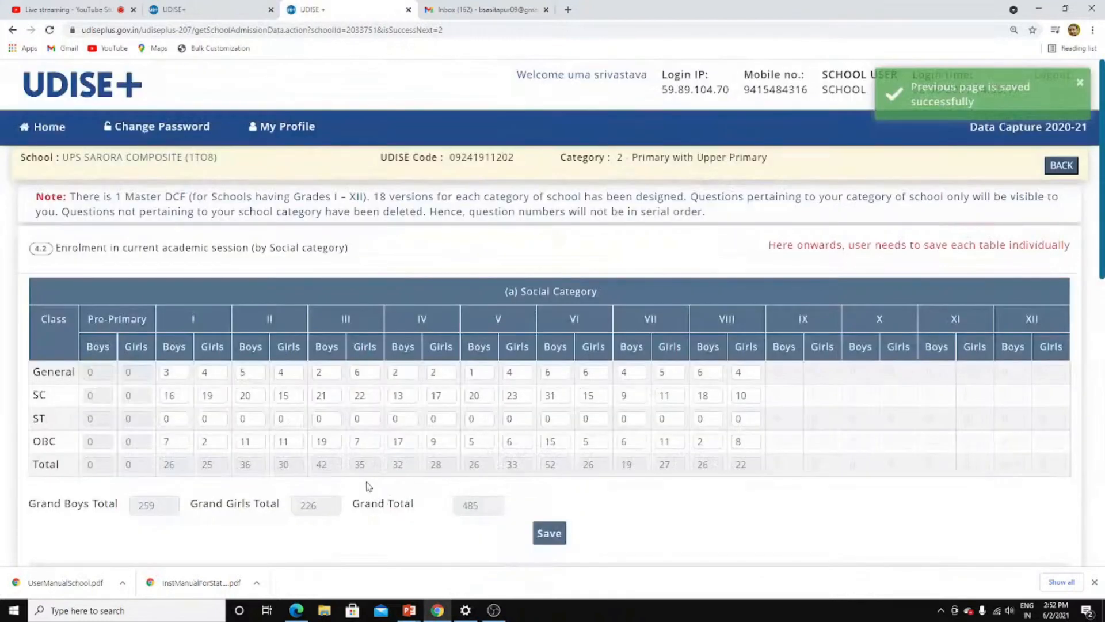
Step: Go through the General and SC enrolment fields for Classes I to VIII in the social category table, ending at the ST row
click(178, 373)
mouse_move(470, 613)
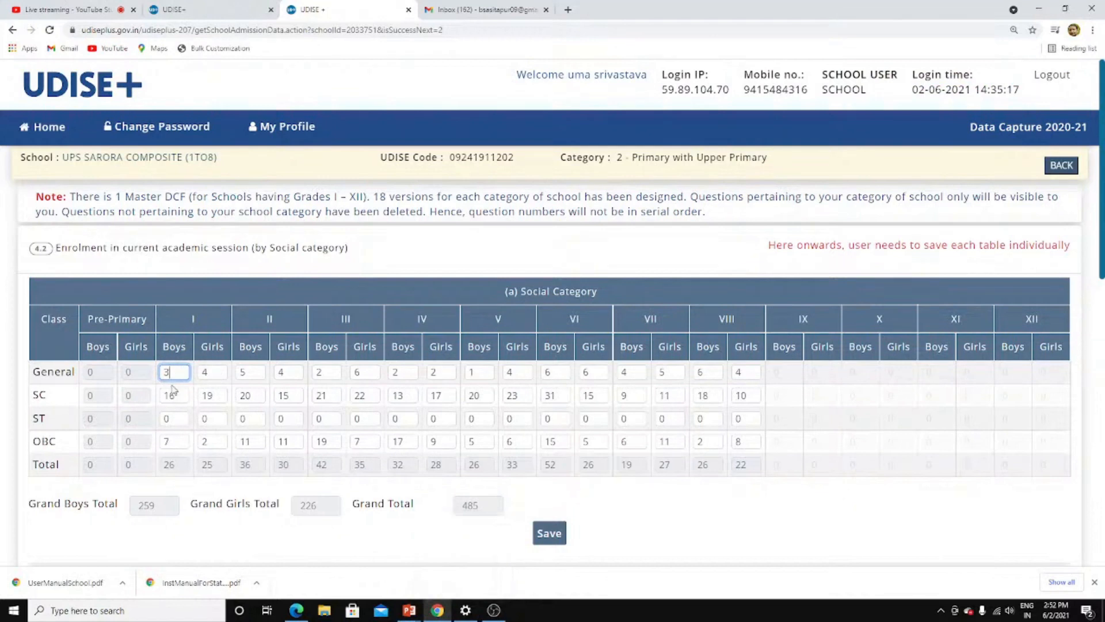
key(Tab)
key(Tab)
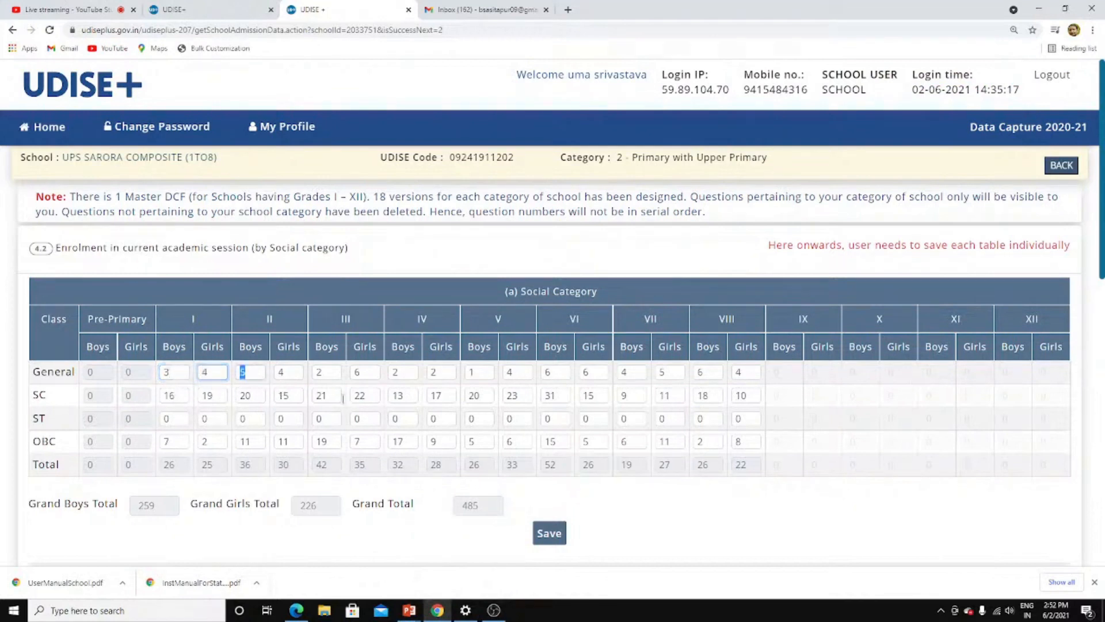
key(Tab)
key(Tab)
key(Tab)
key(Tab)
key(Tab)
key(Tab)
key(Tab)
key(Tab)
key(Tab)
key(Tab)
key(Tab)
key(Tab)
key(Tab)
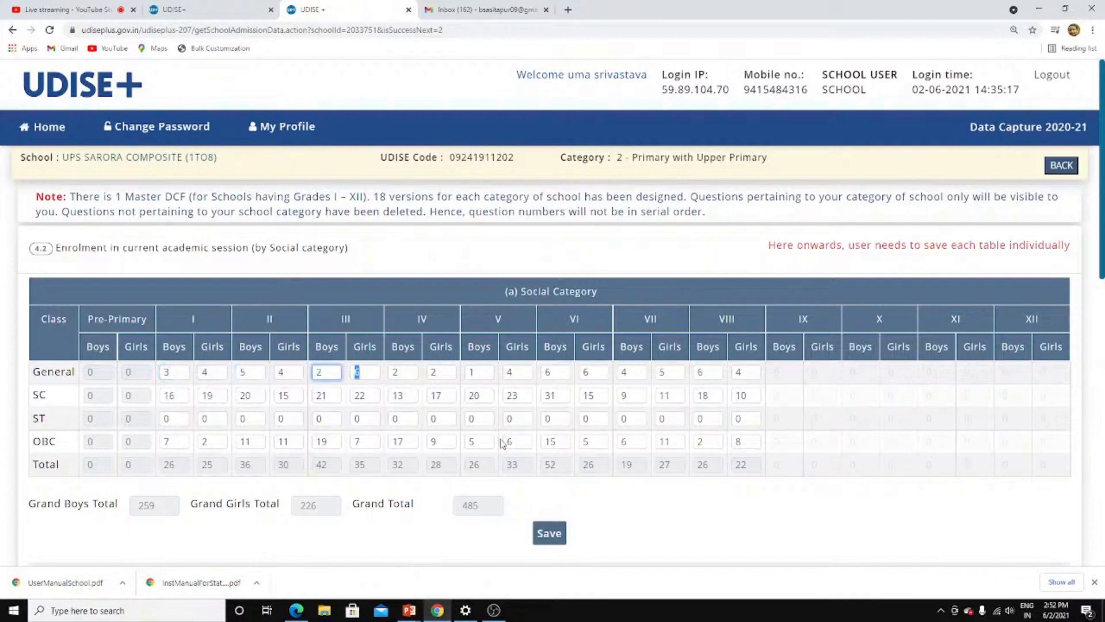
key(Tab)
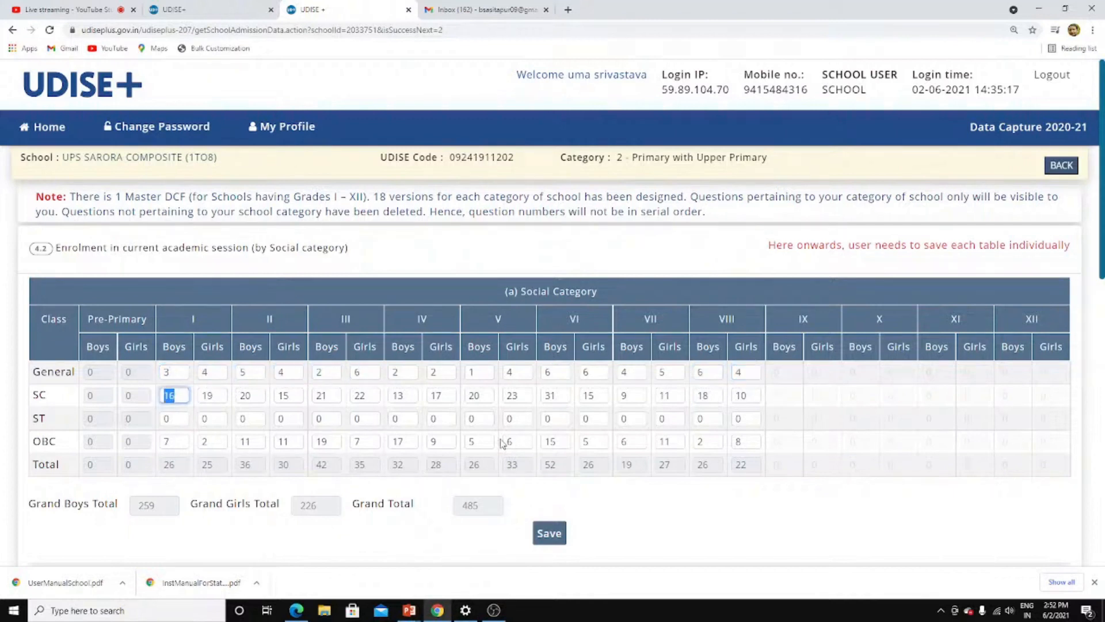
key(Tab)
key(Tab)
key(Tab)
key(Tab)
key(Tab)
key(Tab)
key(Tab)
key(Tab)
key(Tab)
key(Tab)
key(Tab)
key(Tab)
key(Tab)
key(Tab)
key(Tab)
key(Tab)
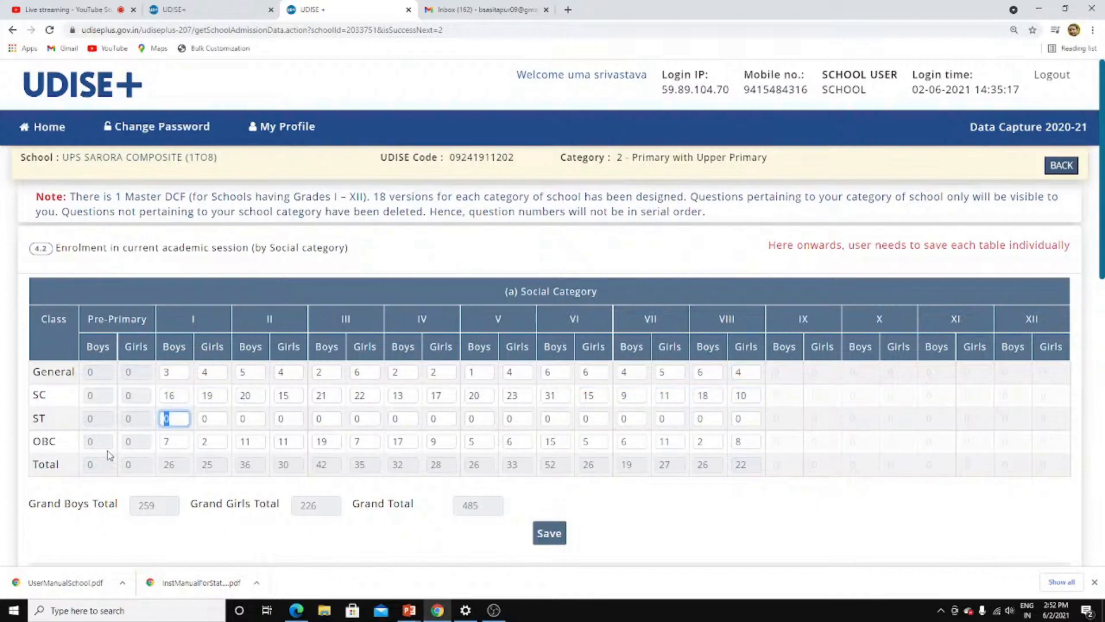
Step: Examine the enrolment tables for social category, minority groups, AADHAAR and BPL students, and transgender students
scroll(415, 455, down, 4)
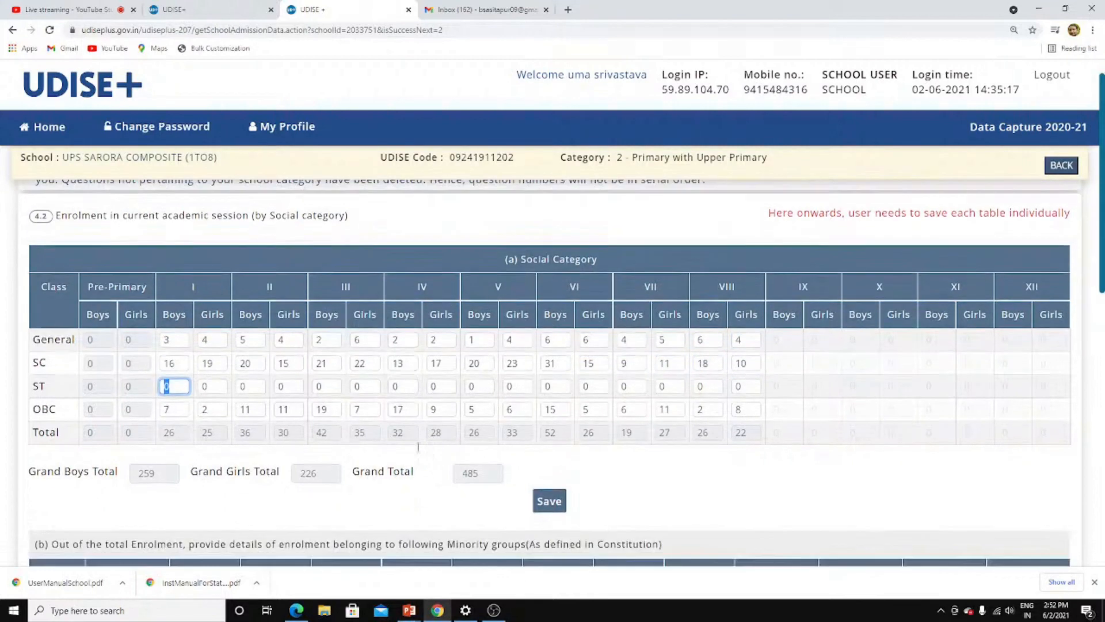
scroll(512, 366, up, 4)
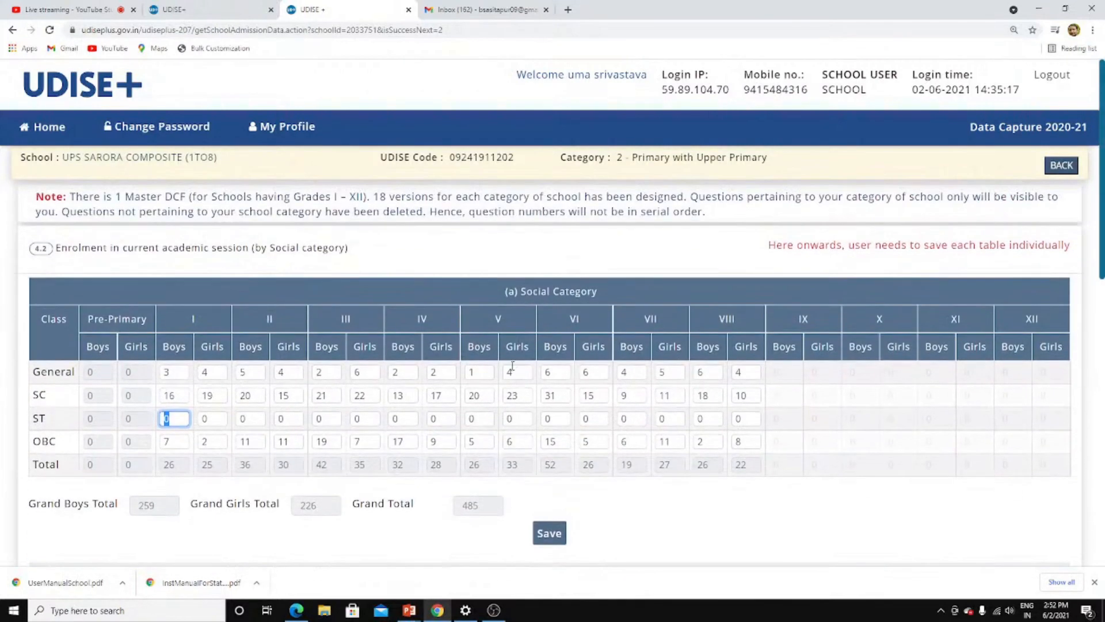
scroll(513, 419, down, 2)
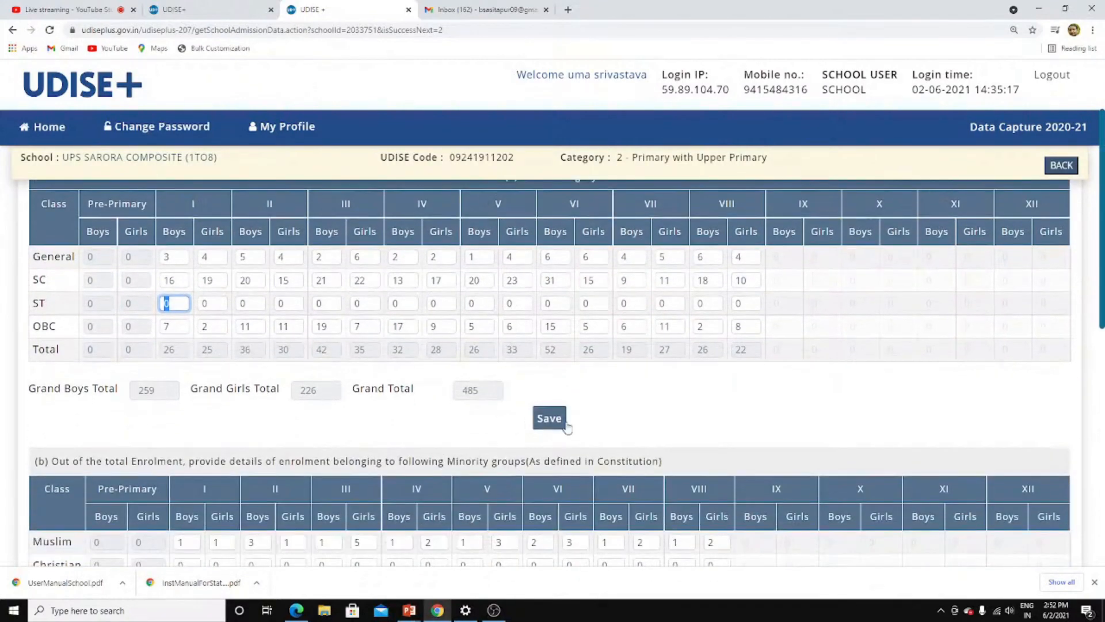
scroll(487, 425, down, 3)
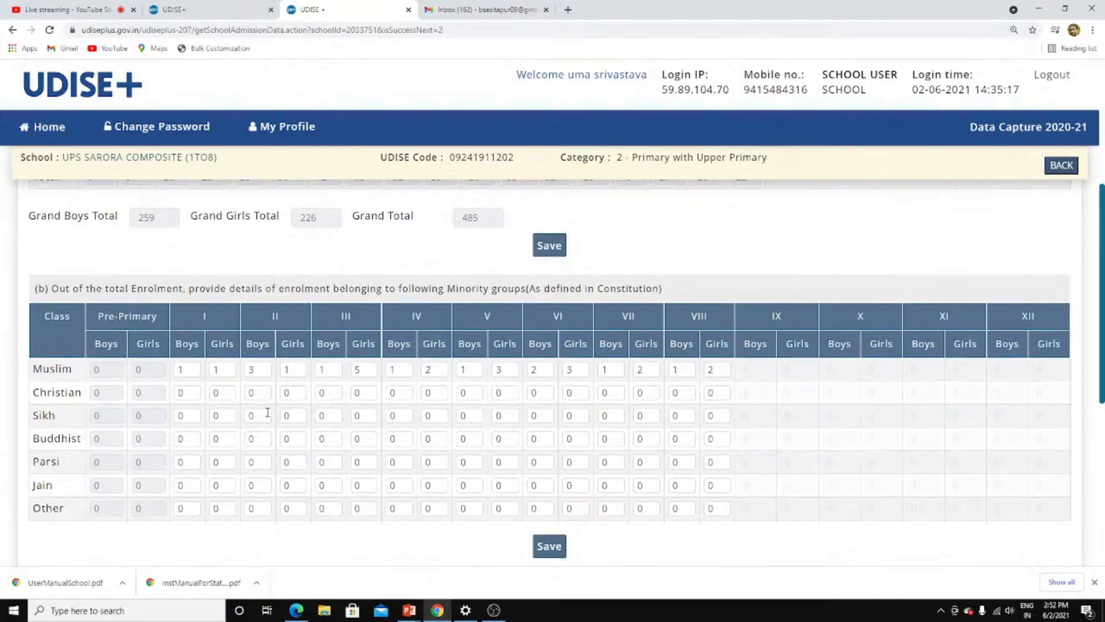
scroll(58, 347, down, 1)
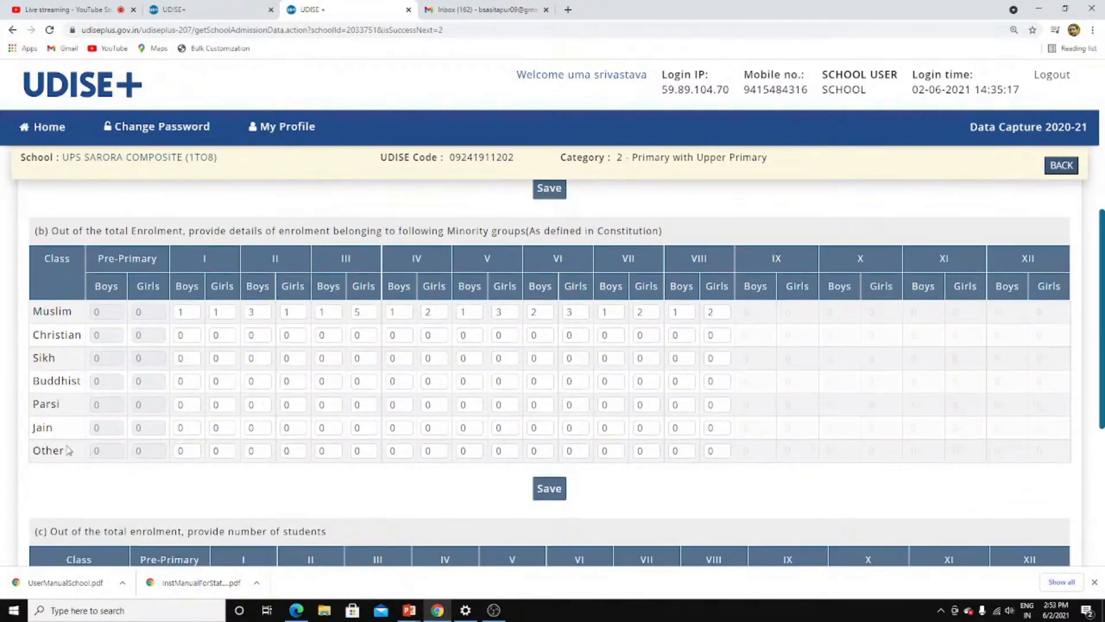
scroll(257, 452, down, 3)
scroll(443, 338, down, 3)
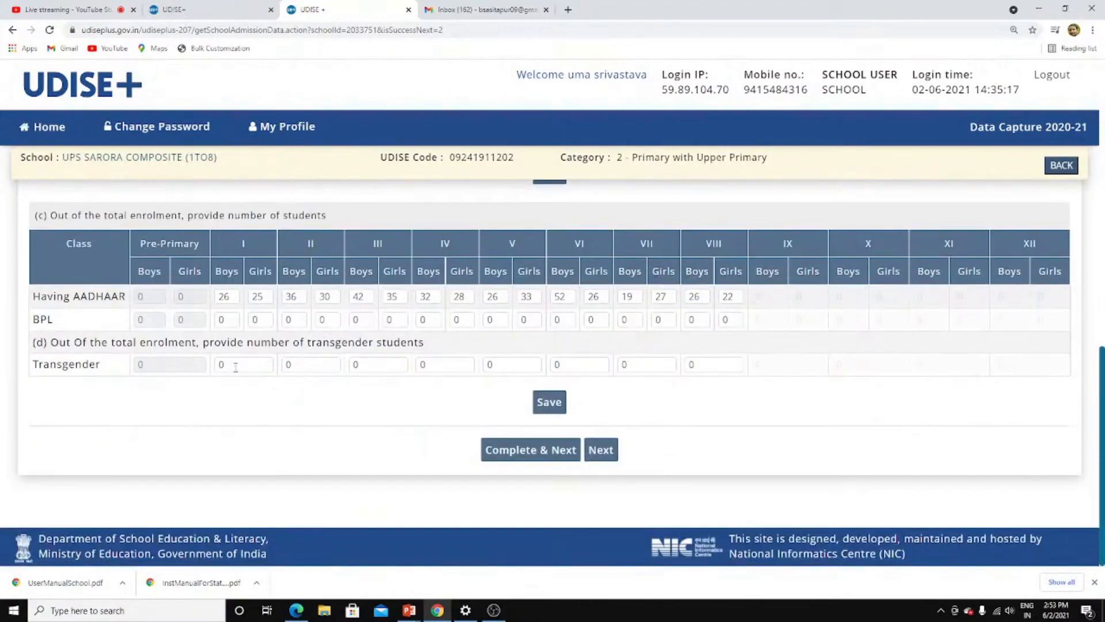
Step: Save the social category enrolment table in section 4.2 (a)
scroll(319, 382, up, 7)
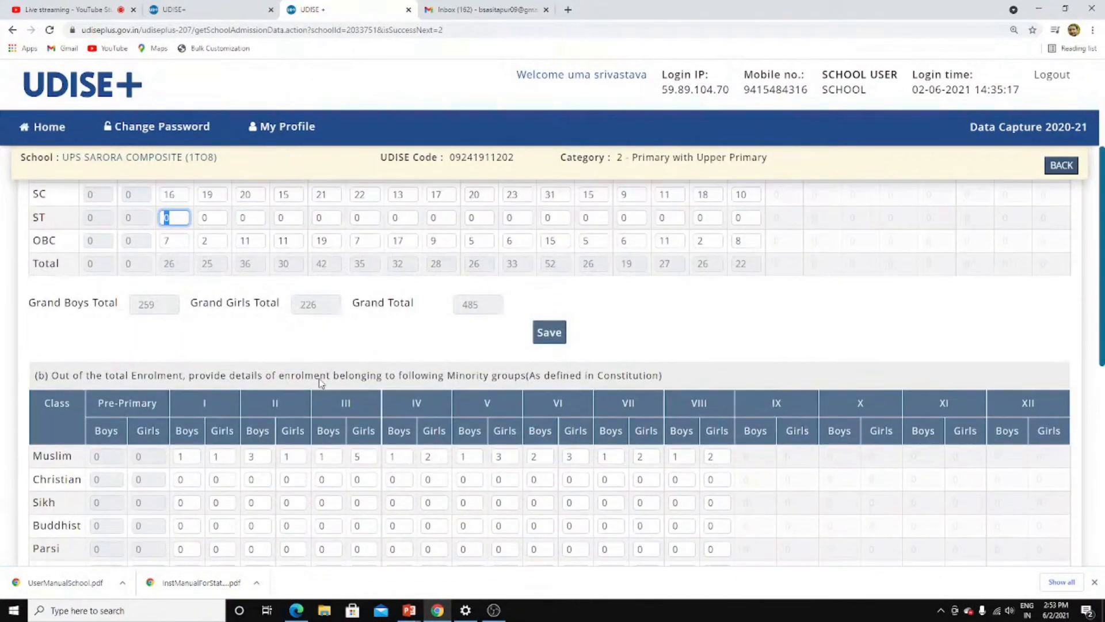
scroll(320, 383, up, 3)
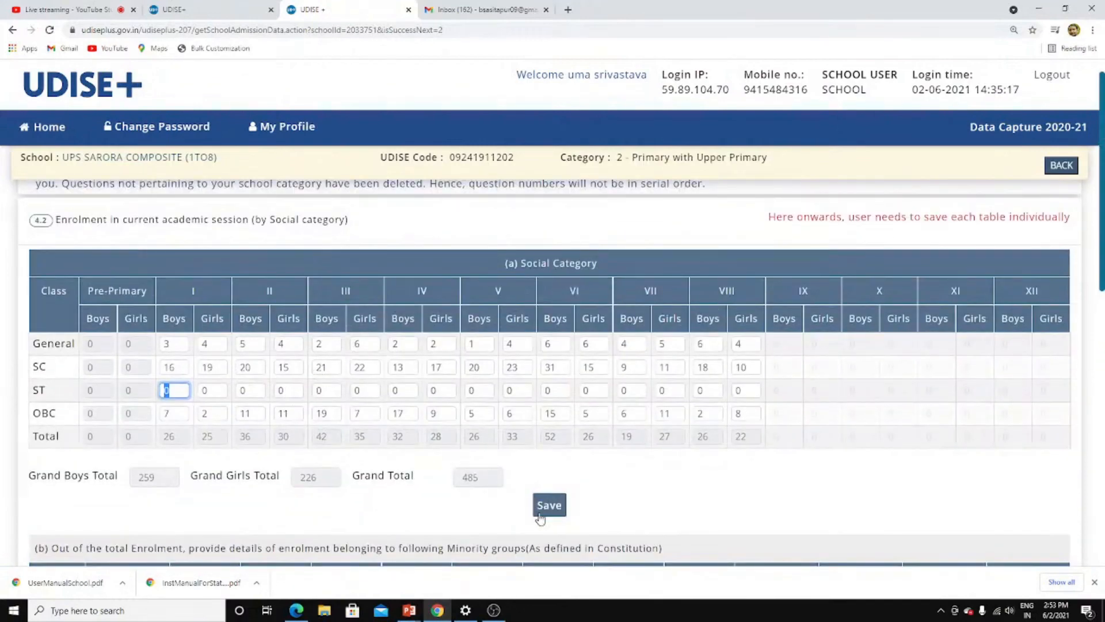
click(550, 506)
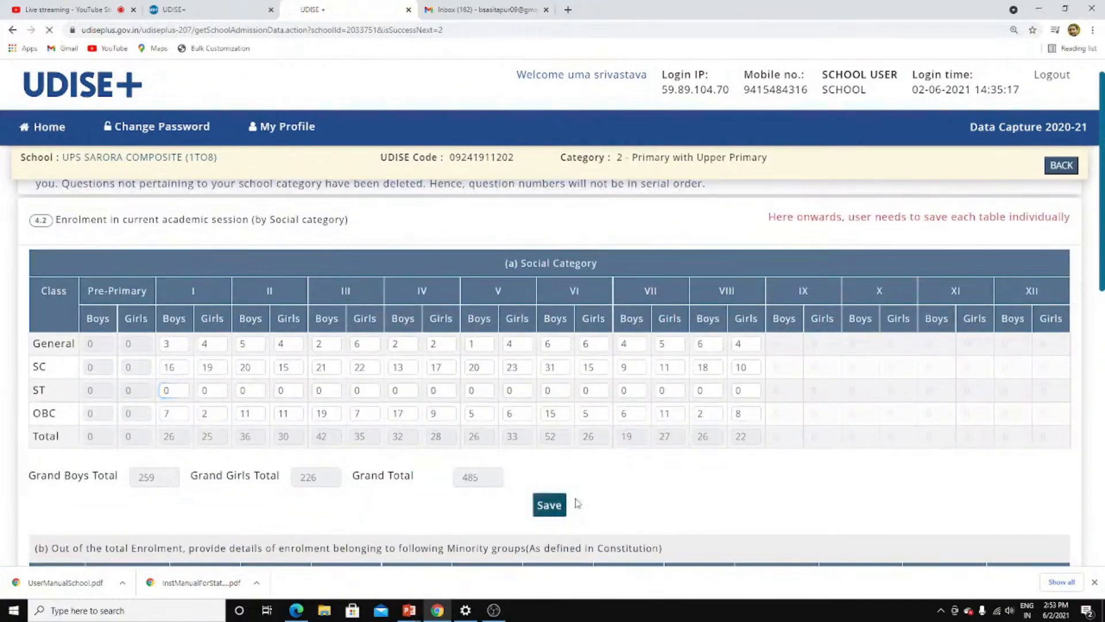
Step: Compare the minority group enrolment table with the social category figures for each class
scroll(558, 425, down, 5)
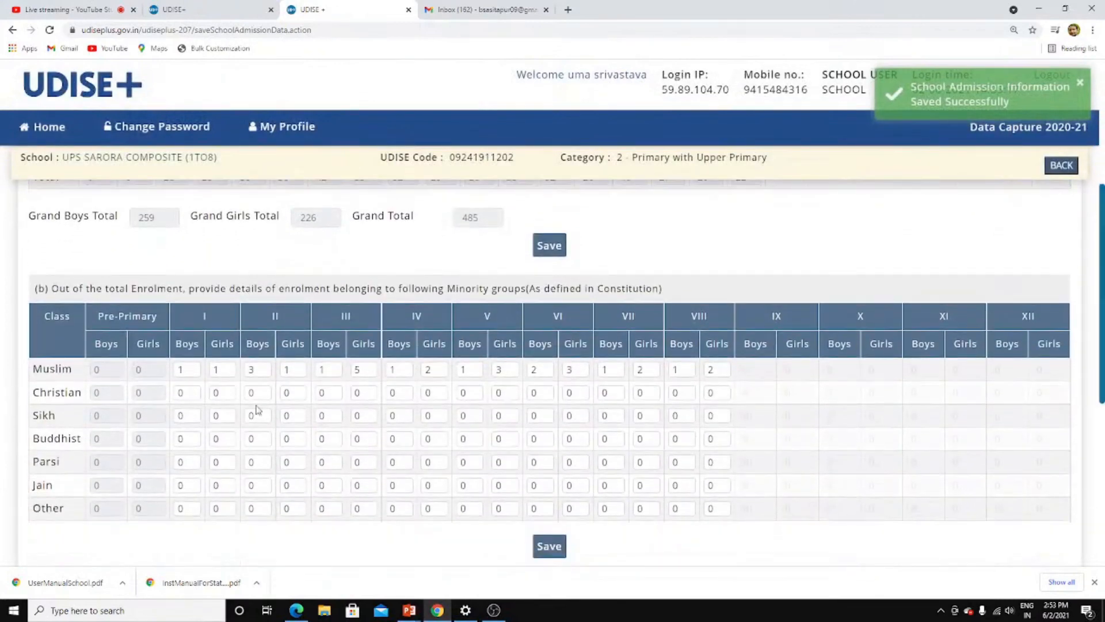
scroll(214, 417, up, 1)
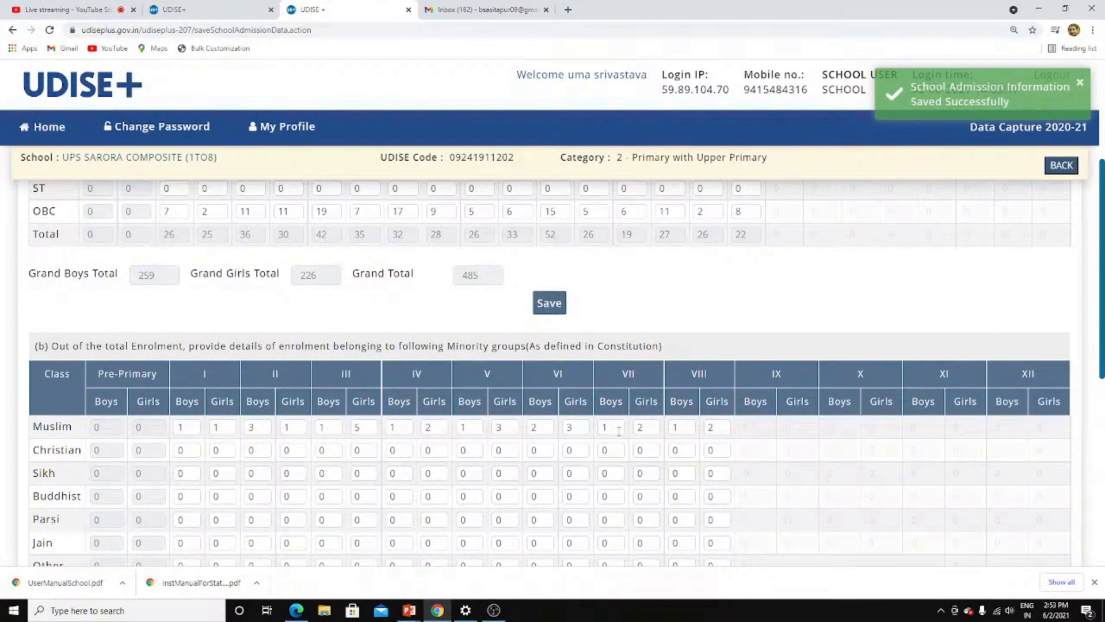
scroll(619, 431, up, 1)
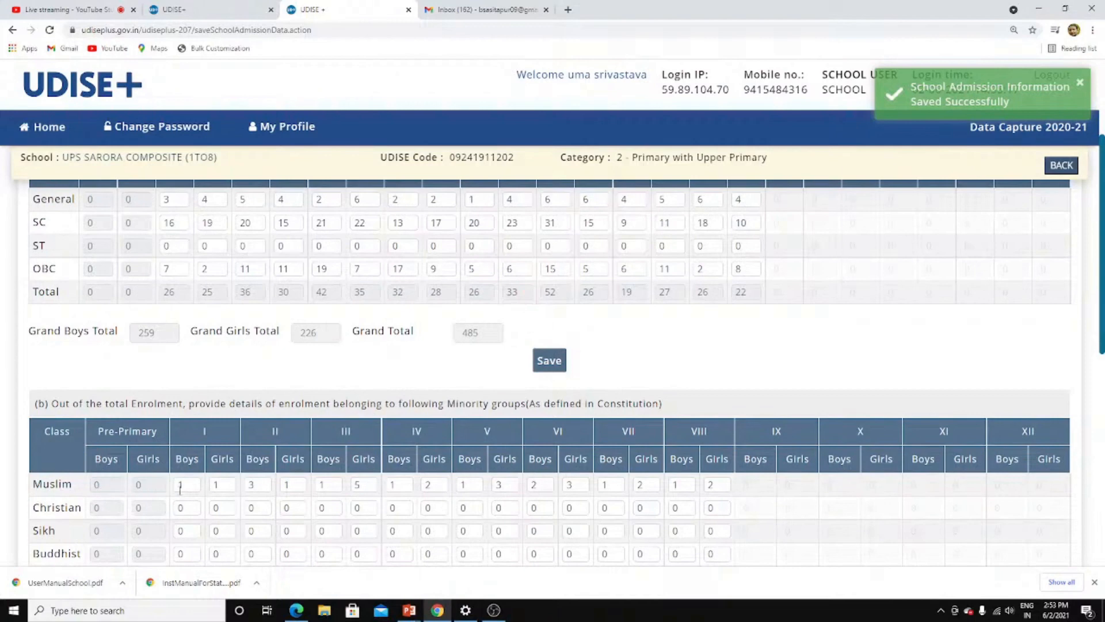
scroll(251, 490, down, 1)
scroll(316, 472, down, 2)
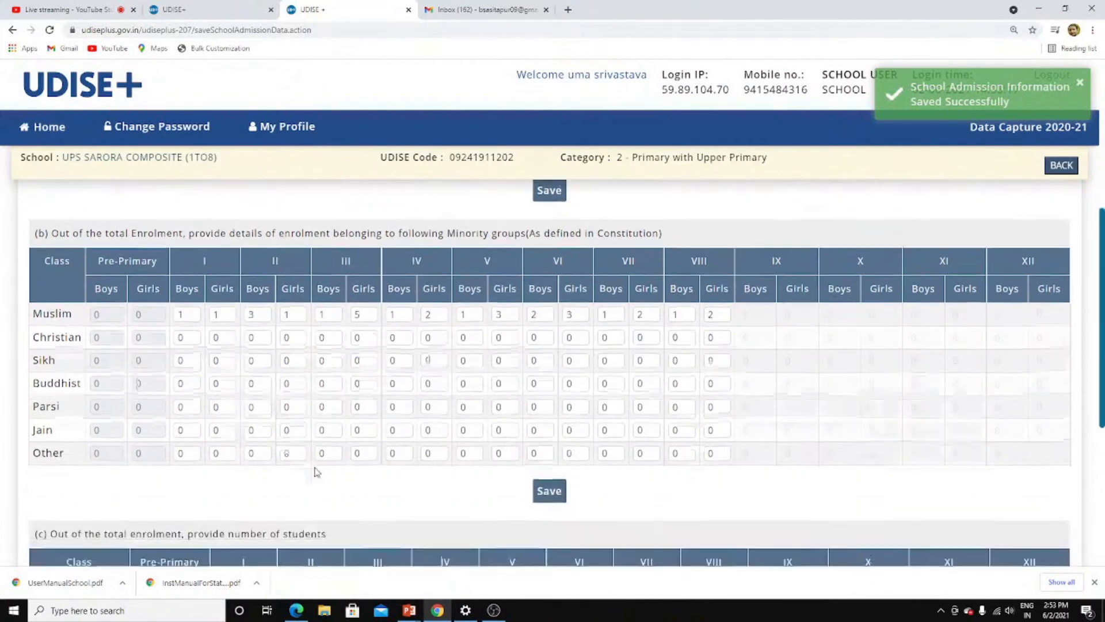
scroll(316, 471, up, 3)
scroll(336, 396, up, 1)
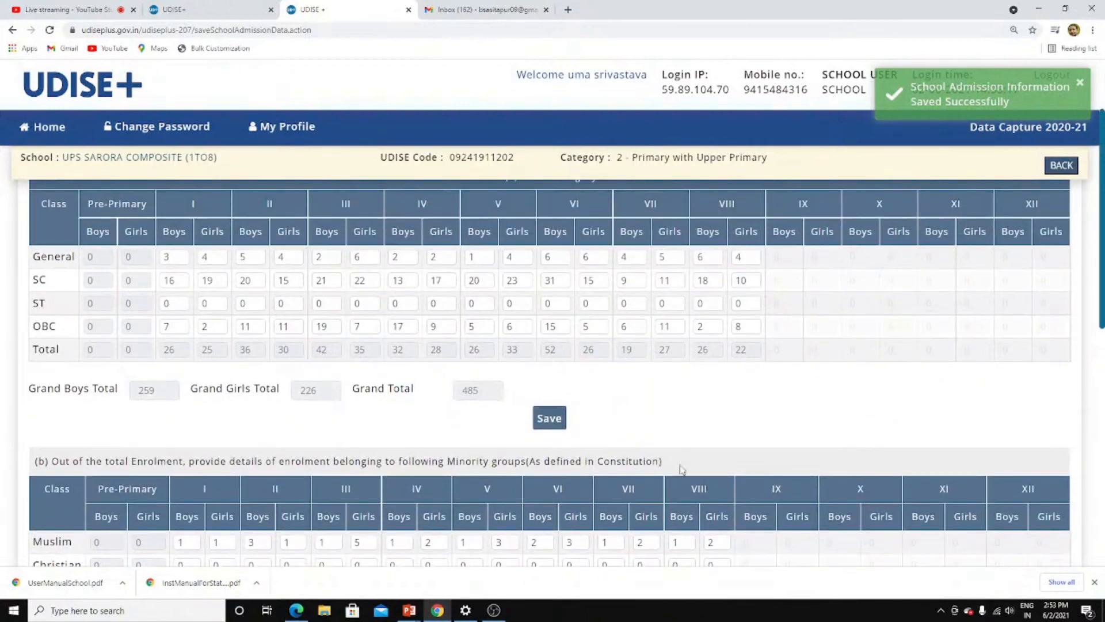
Step: Try to save the minority group enrolment table with 27 Muslim boys in Class I
double_click(190, 545)
text(27)
key(Tab)
scroll(514, 537, down, 4)
click(554, 491)
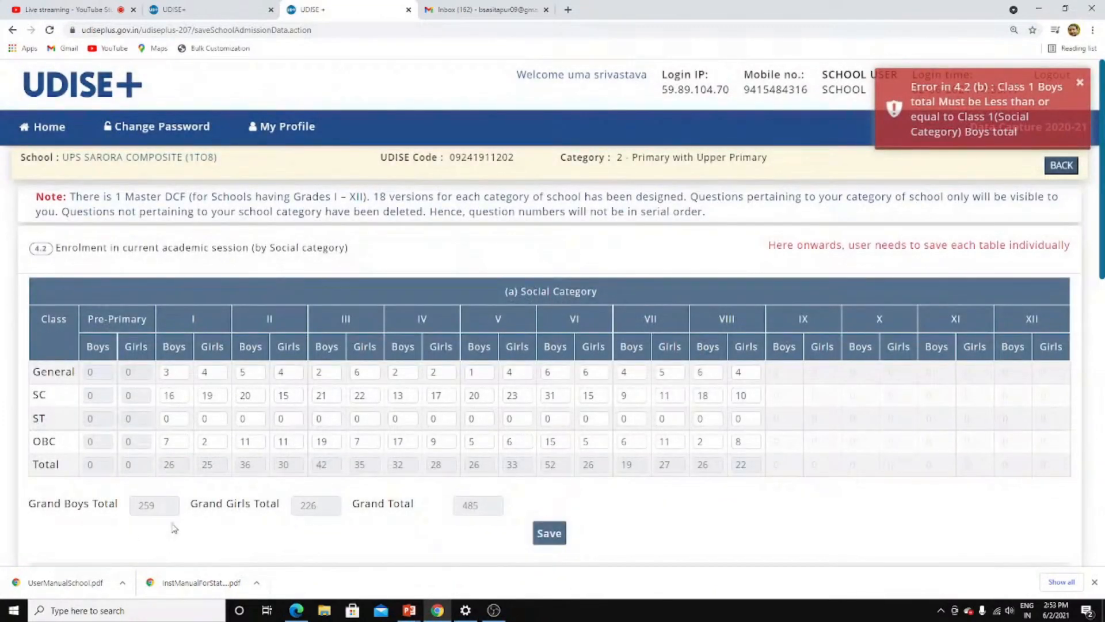
Step: Set the Class I Muslim boys to 1 and save the minority group enrolment table
scroll(199, 483, down, 3)
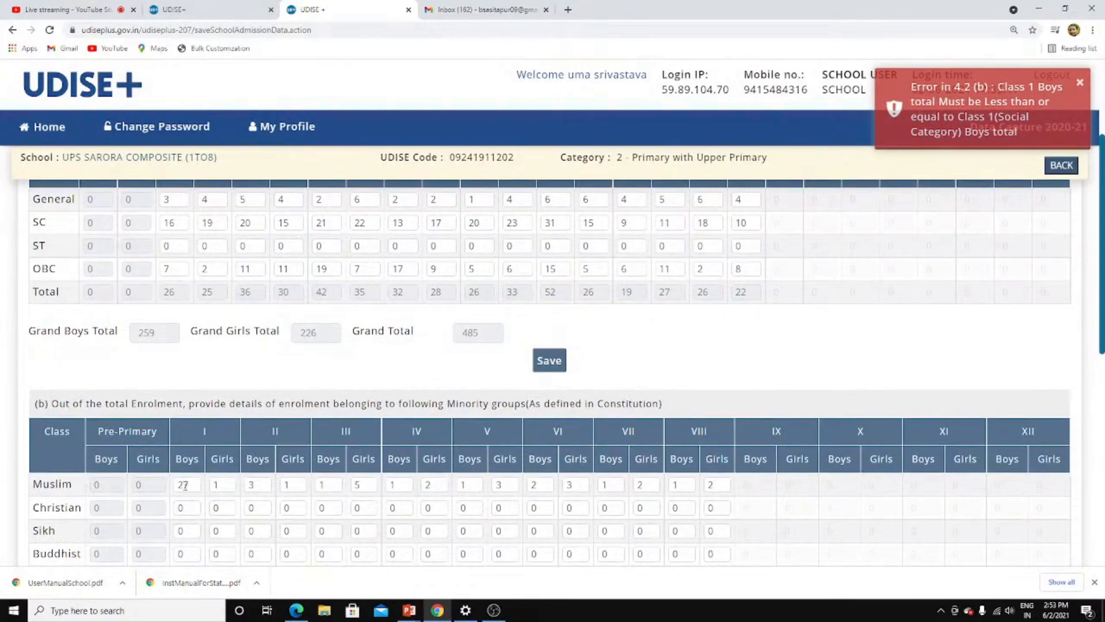
double_click(185, 486)
text(1)
key(Tab)
scroll(449, 496, down, 3)
click(554, 486)
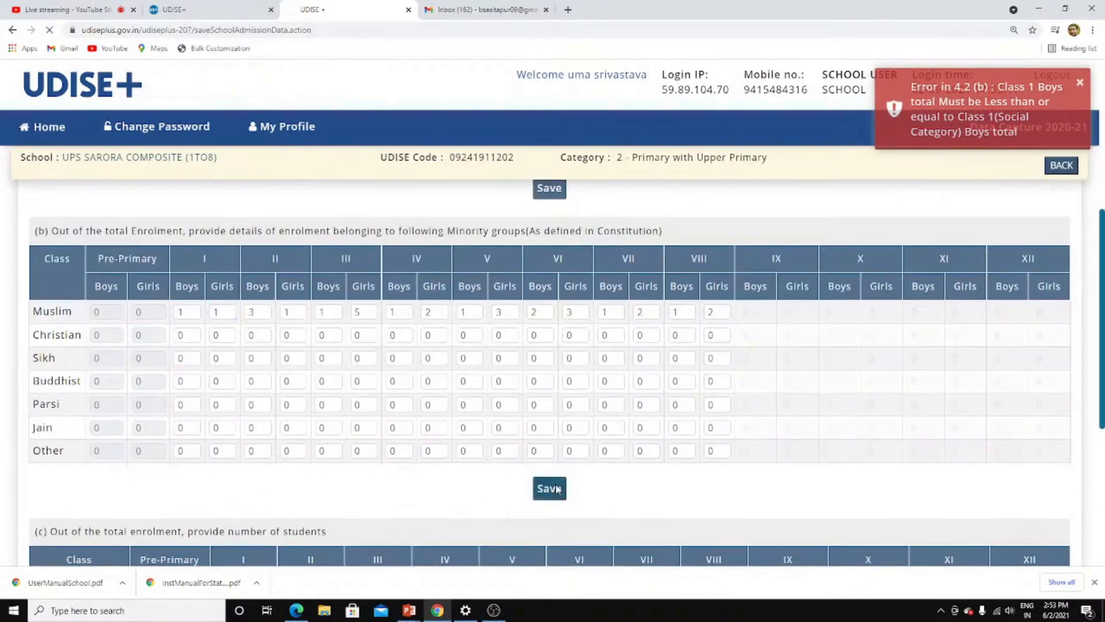
Step: Try to save the section (c) student table with 27 Class I girls having AADHAAR
scroll(692, 421, down, 8)
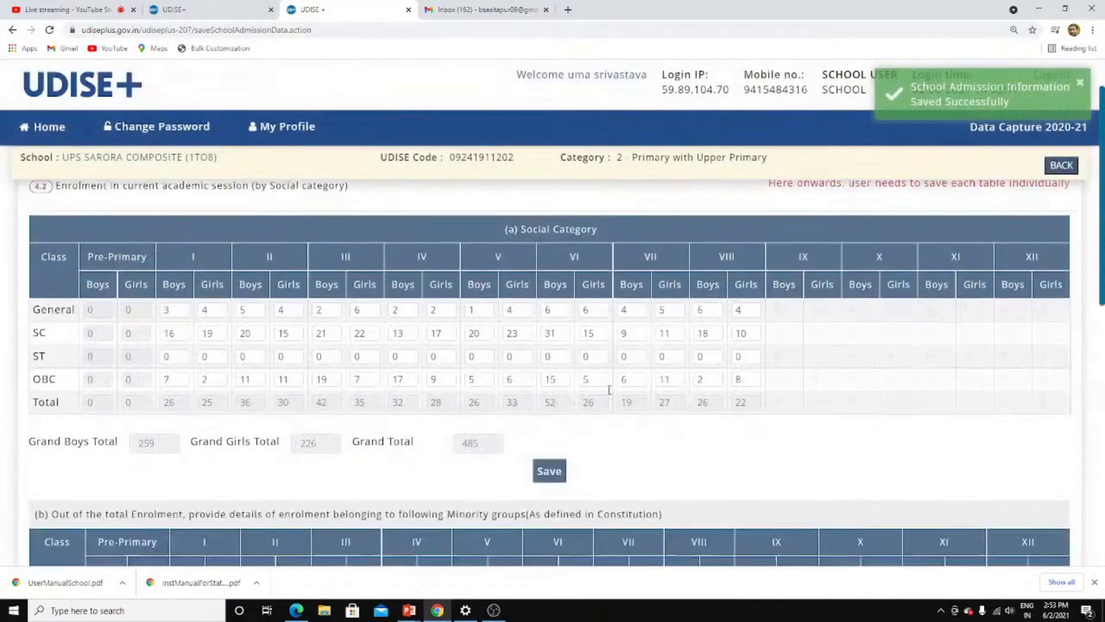
scroll(293, 414, down, 3)
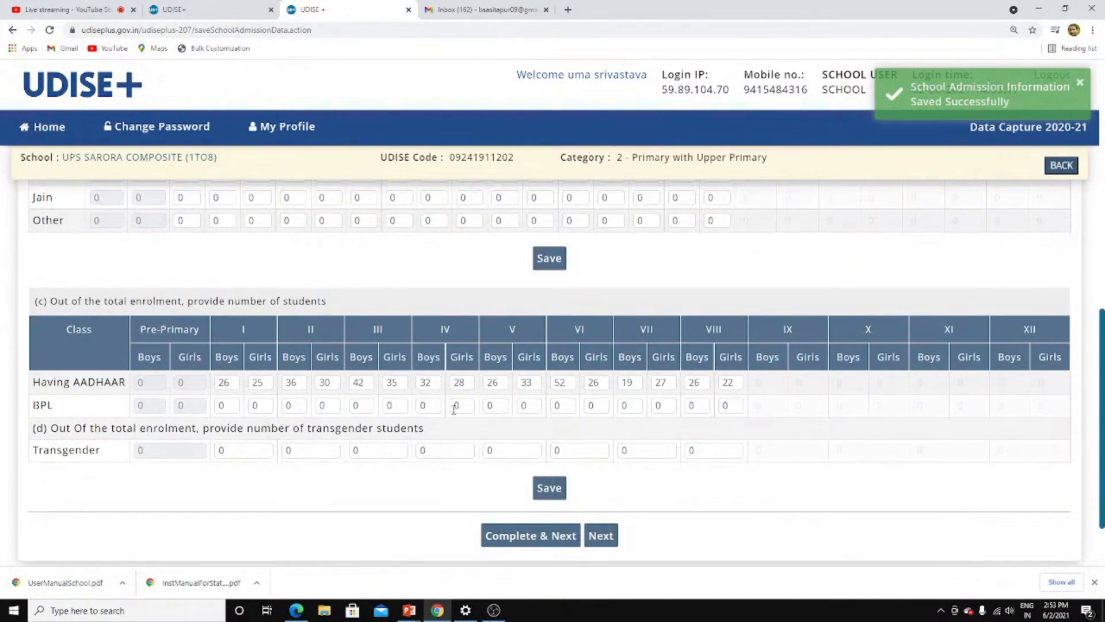
scroll(345, 422, up, 5)
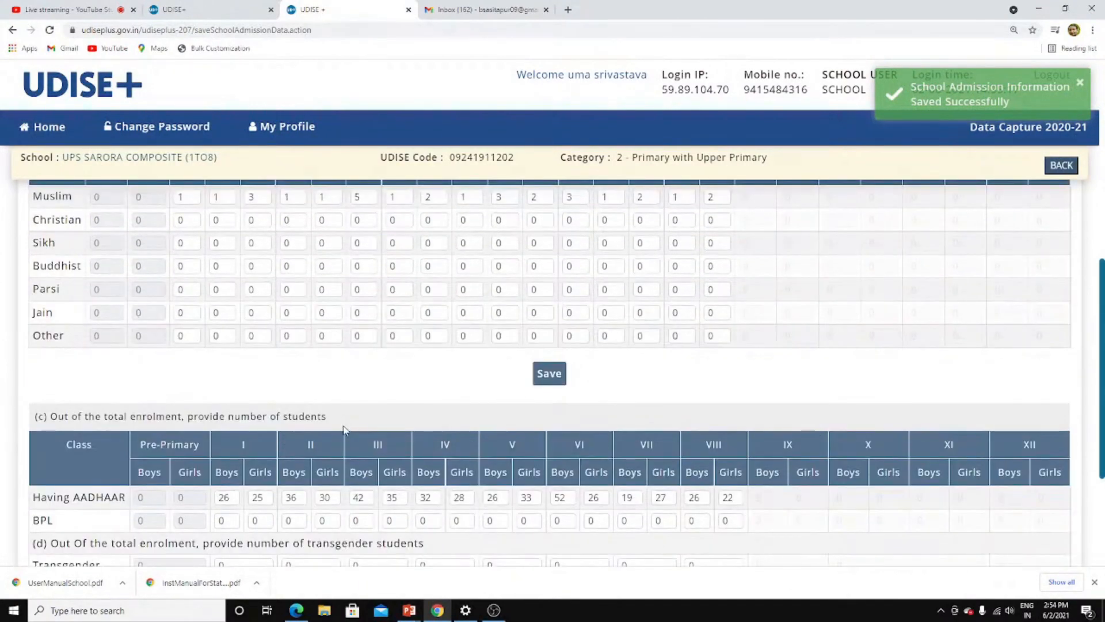
scroll(344, 430, up, 3)
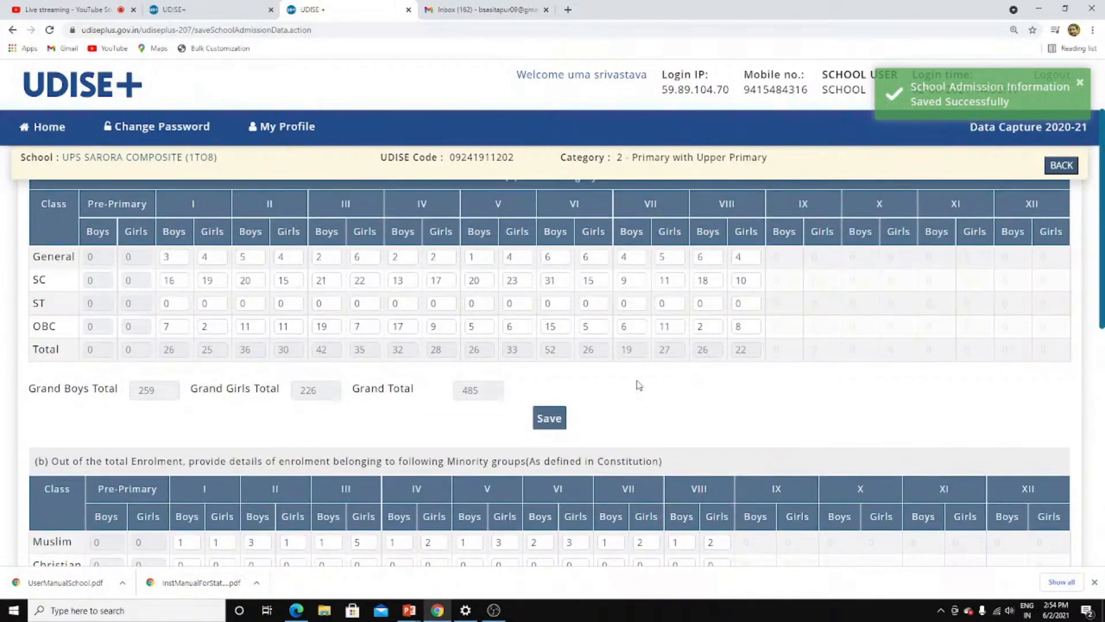
scroll(635, 384, down, 4)
scroll(636, 384, down, 4)
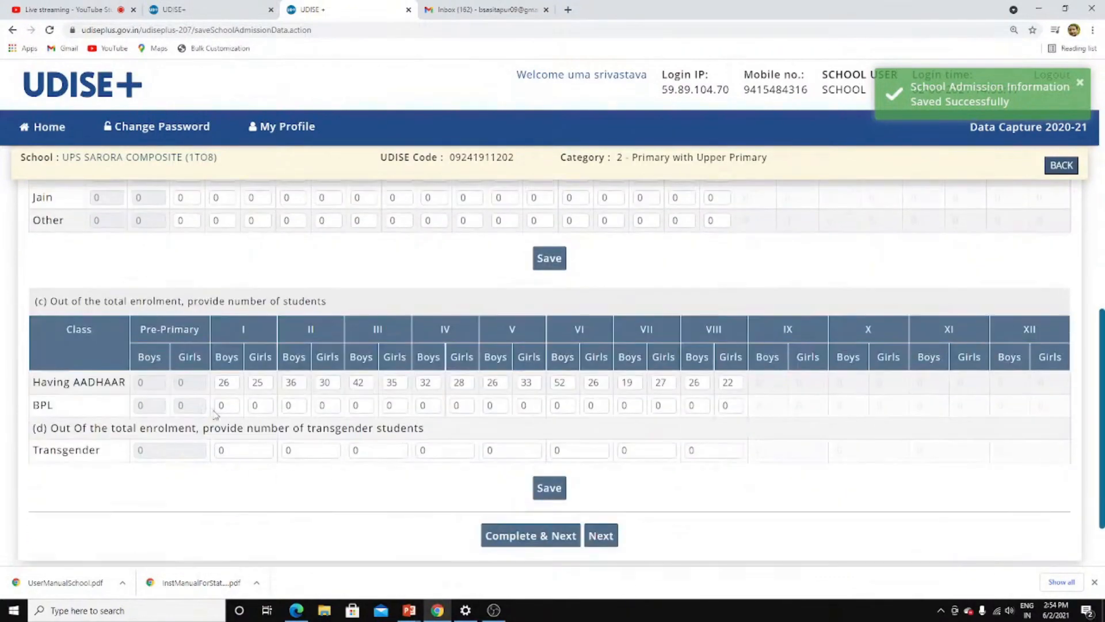
click(265, 384)
key(Tab)
click(546, 489)
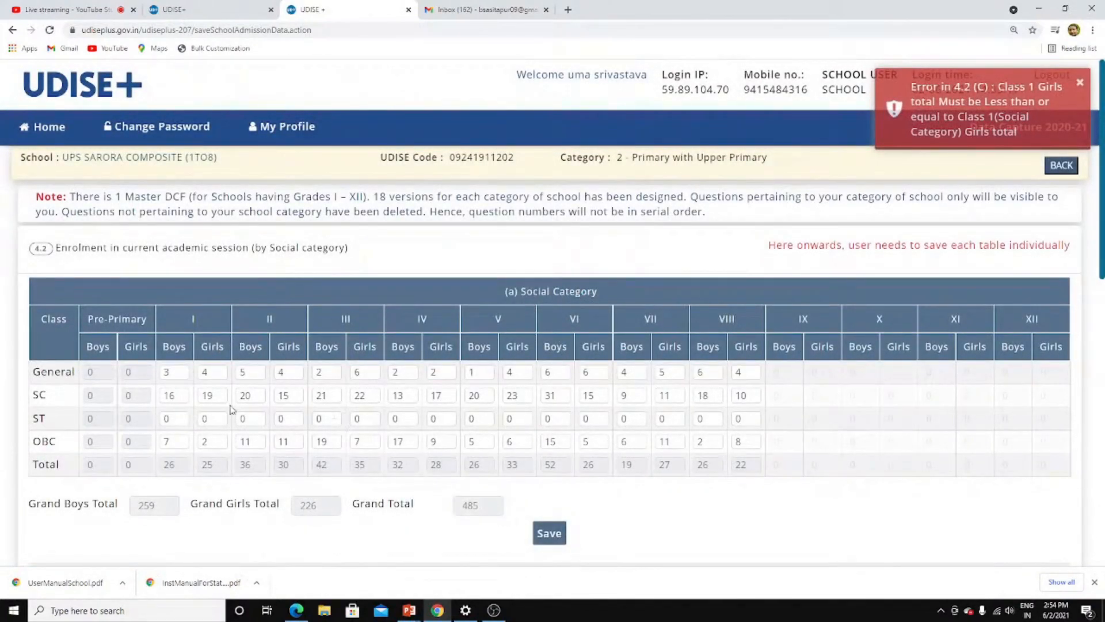
Step: Set the Class I girls having AADHAAR to 24 and save the table
scroll(274, 472, down, 3)
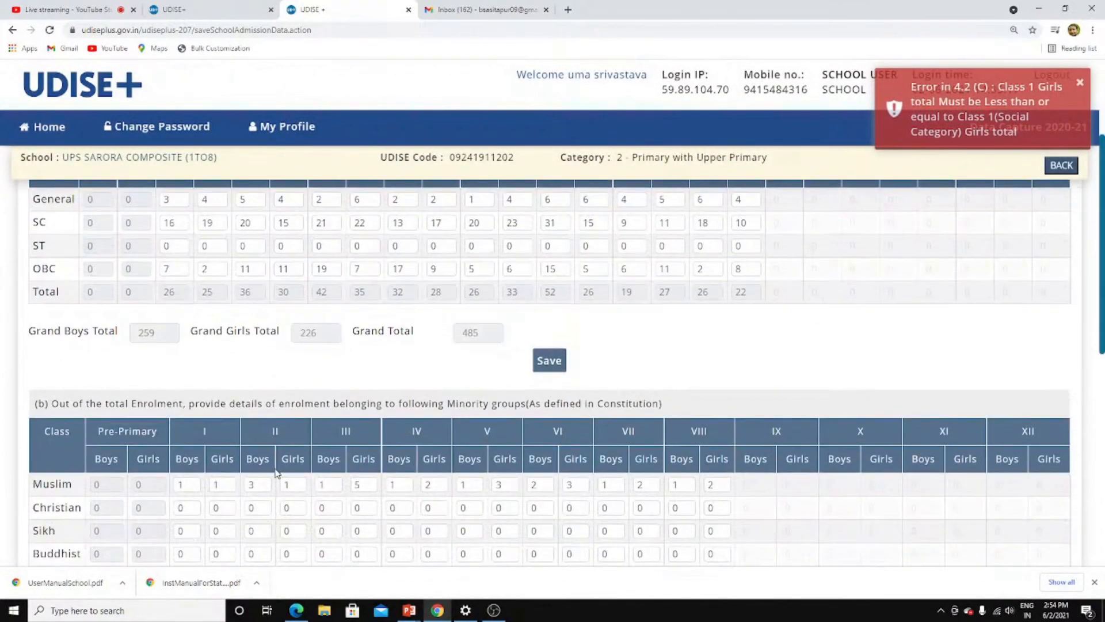
scroll(248, 488, down, 8)
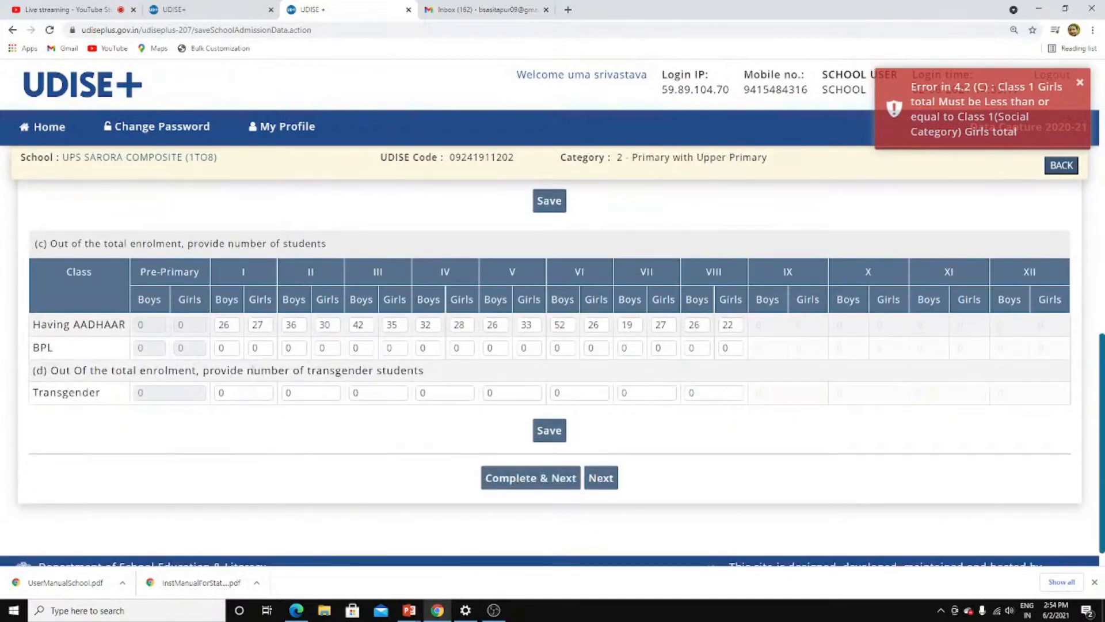
double_click(265, 327)
text(24)
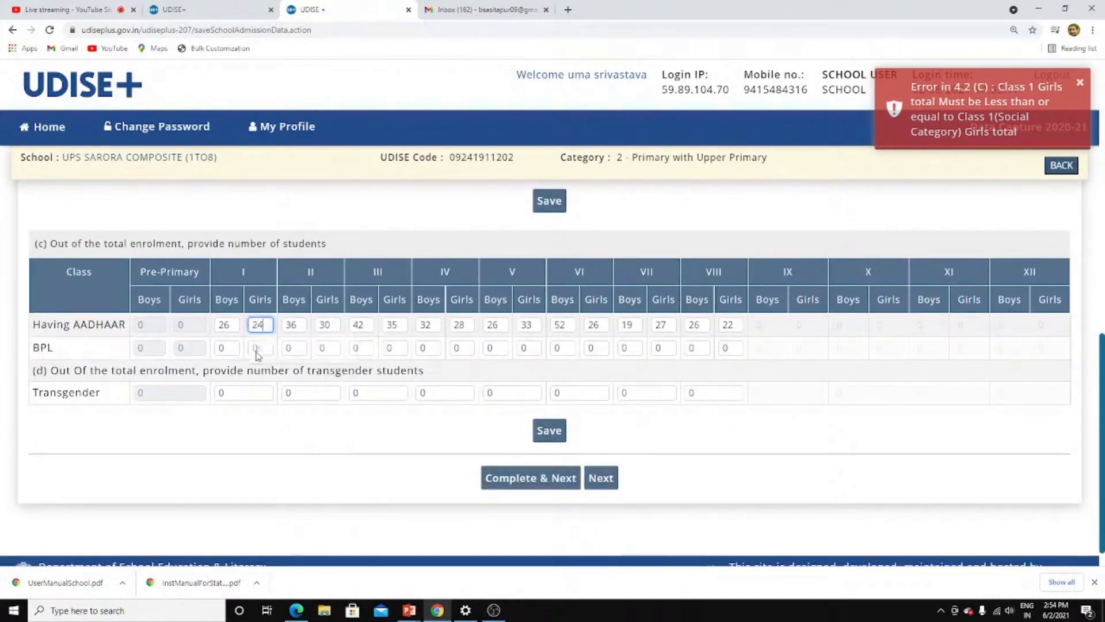
key(Tab)
click(554, 437)
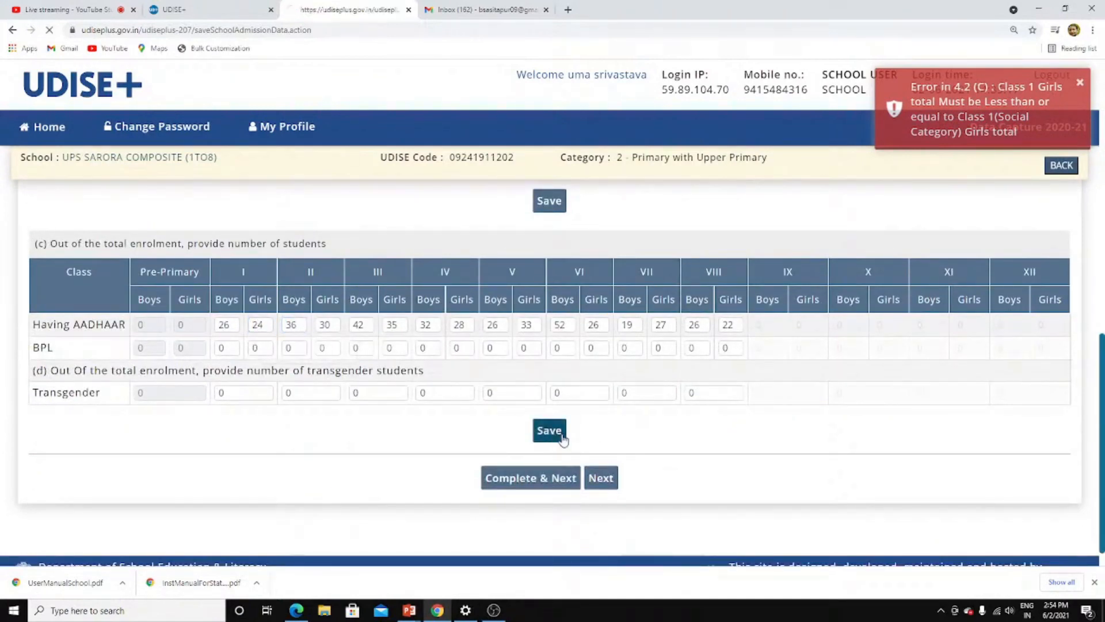
Step: Set the Class I girls having AADHAAR to 25 and save the table again
scroll(426, 426, down, 10)
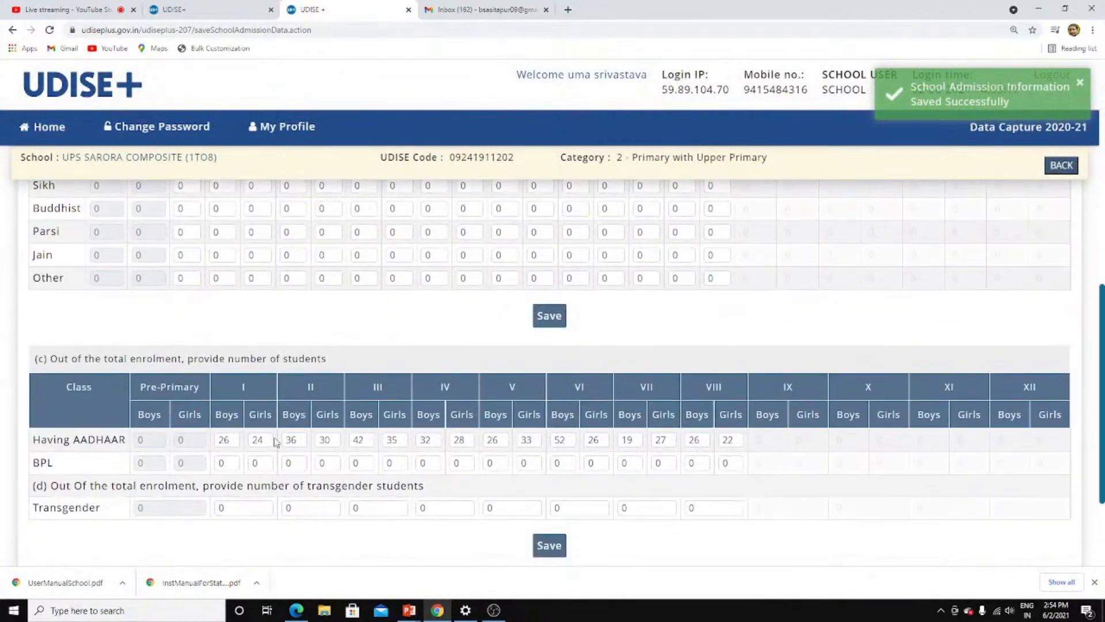
double_click(267, 438)
text(25)
key(Tab)
click(552, 547)
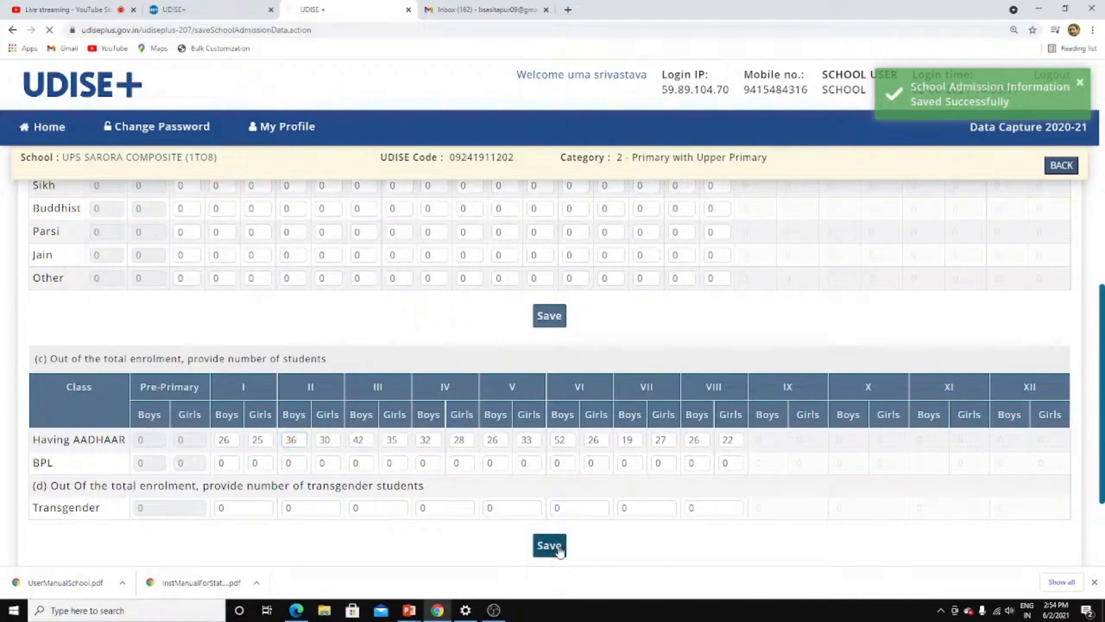
Step: Complete the section 4.2 enrolment page, accept the enrolment summary and proceed to section 4.3
scroll(602, 450, down, 15)
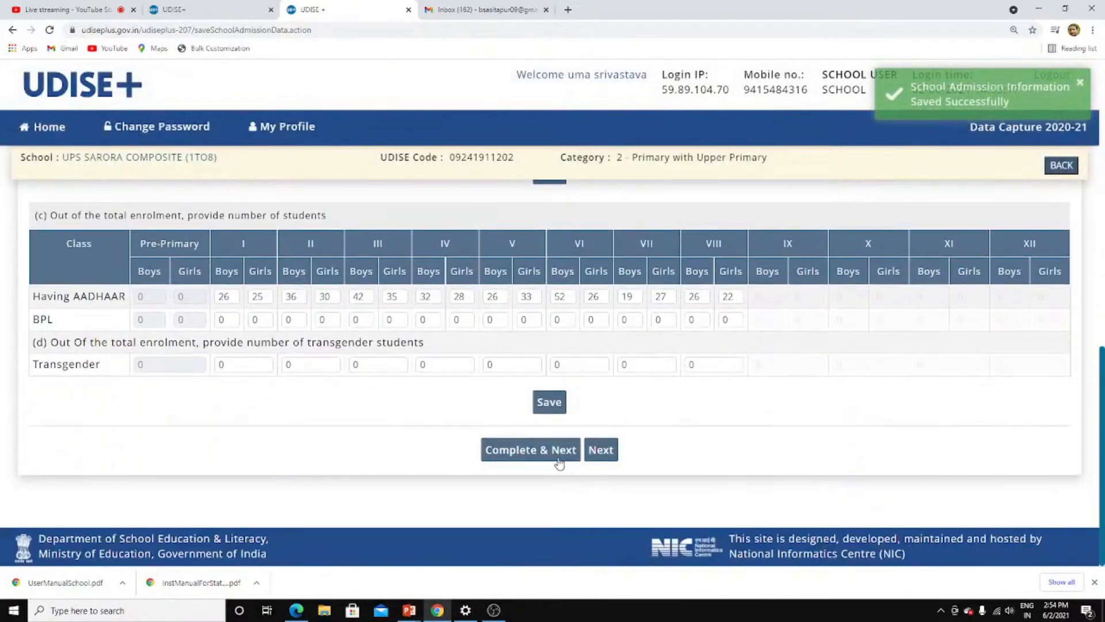
click(560, 455)
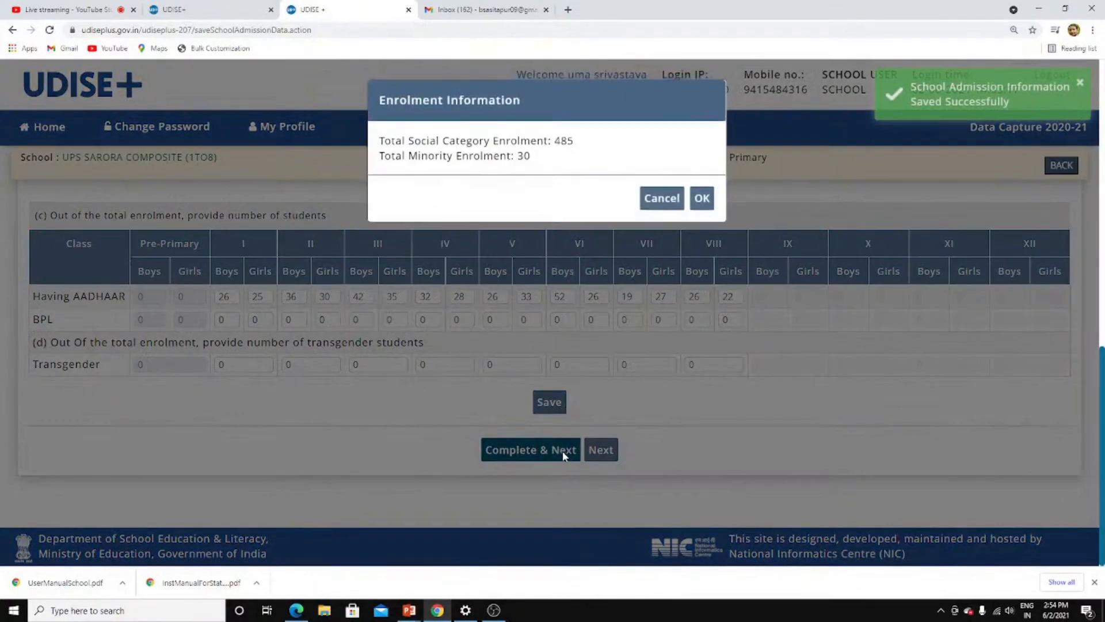
click(701, 198)
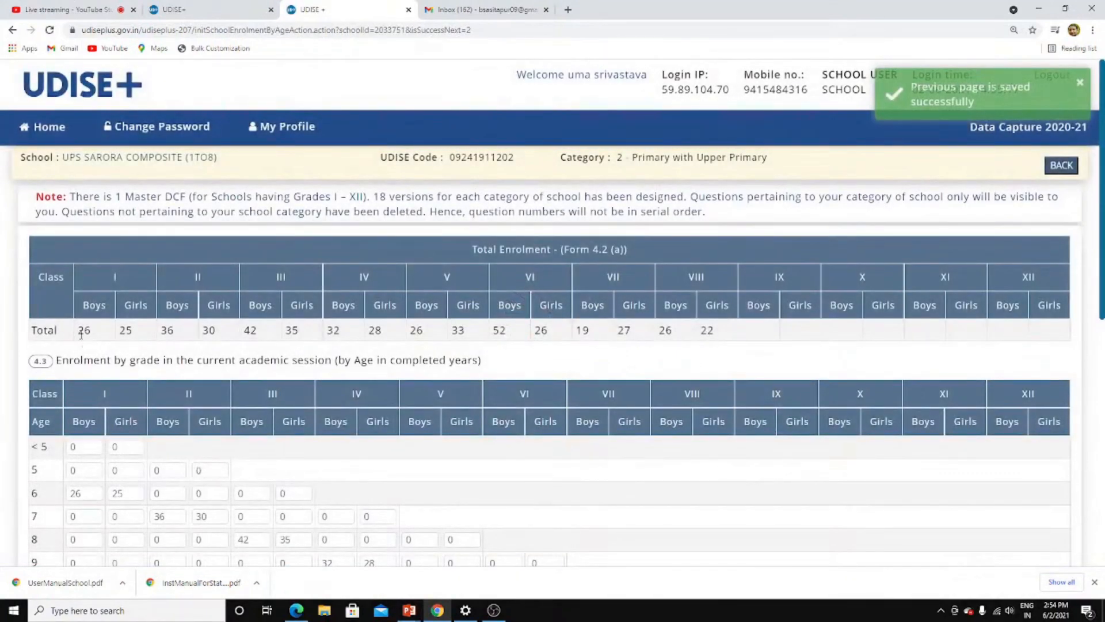
Step: Compare the age-wise enrolment fields in section 4.3 with the total enrolment of each class, starting at age 6
scroll(106, 353, down, 1)
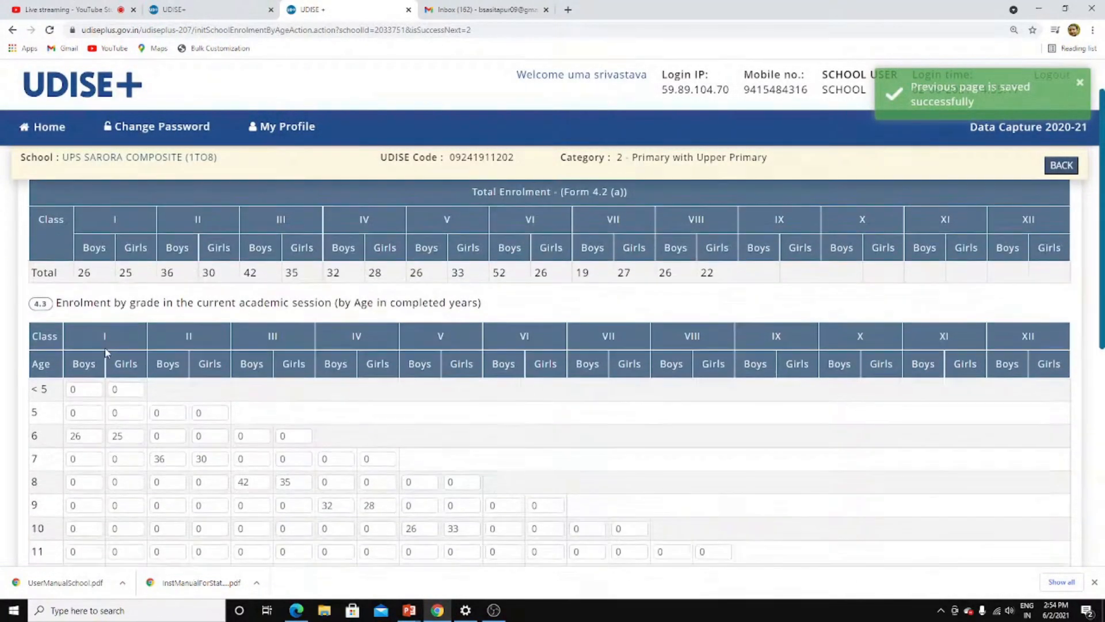
scroll(128, 325, down, 1)
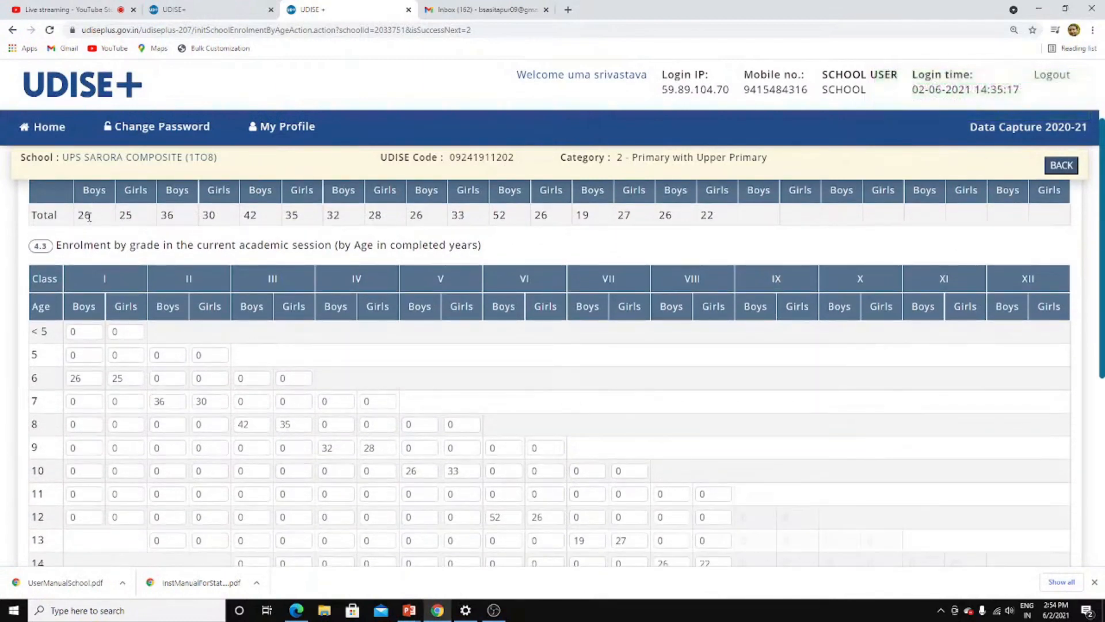
drag(89, 215, 669, 215)
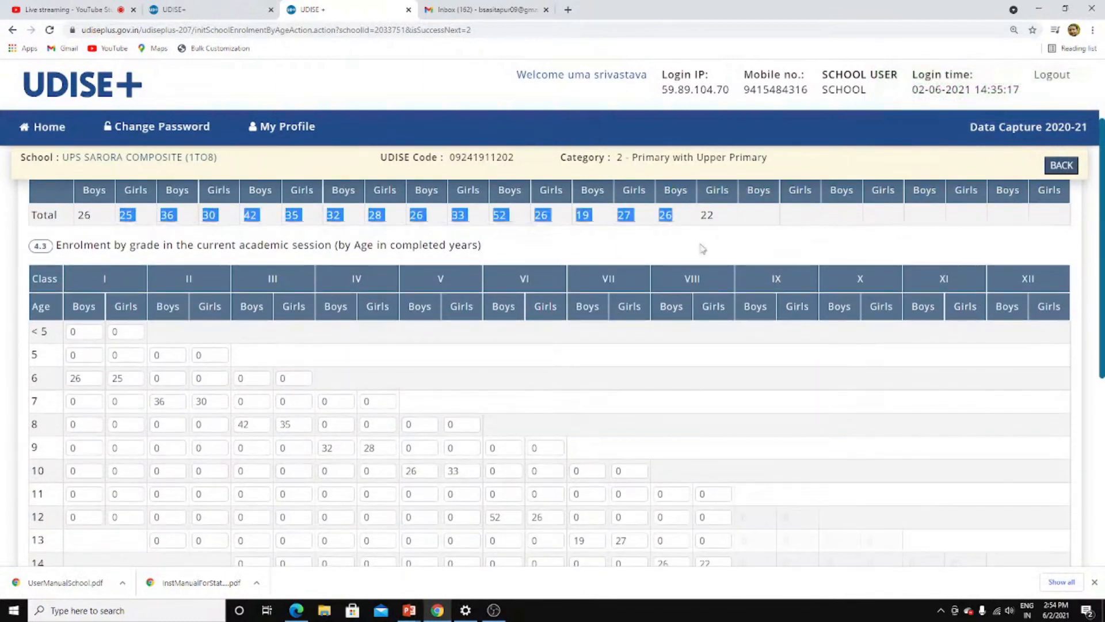
drag(86, 378, 58, 381)
drag(140, 381, 110, 379)
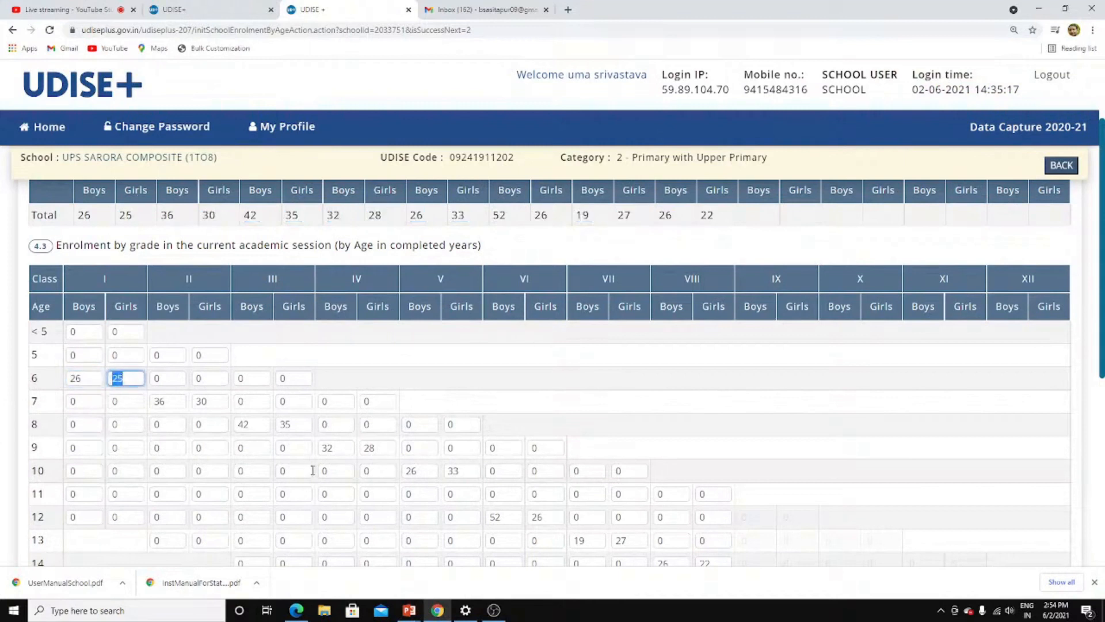
key(Tab)
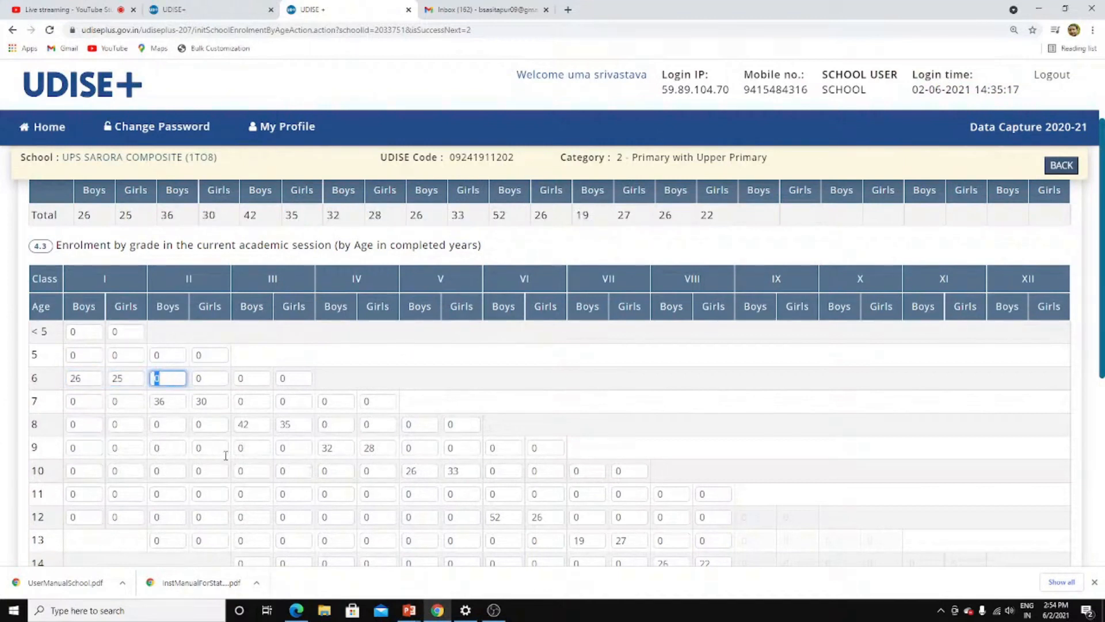
key(Tab)
key(Tab)
key(Tab)
key(Tab)
key(Tab)
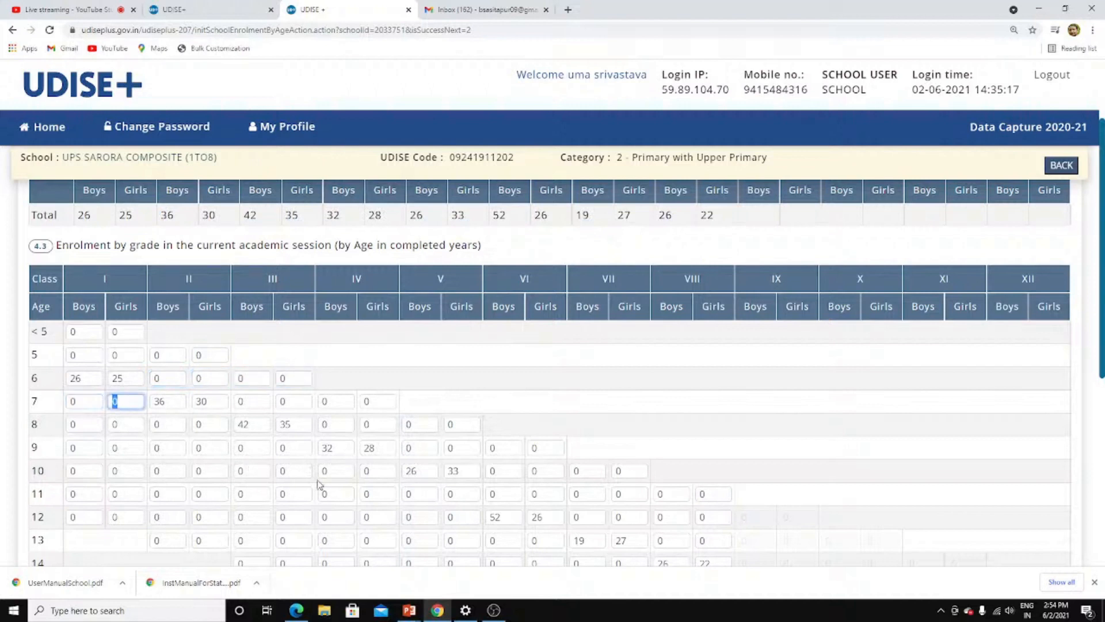
Step: Try to save the age-wise enrolment table with 35 Class II boys aged 7
key(Tab)
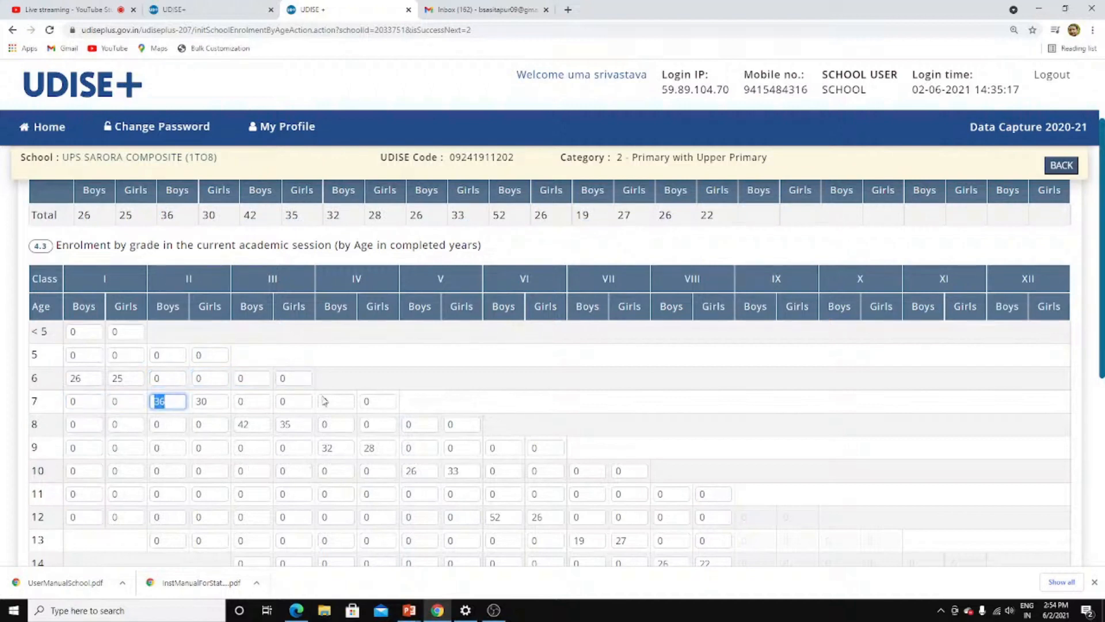
text(35)
key(Tab)
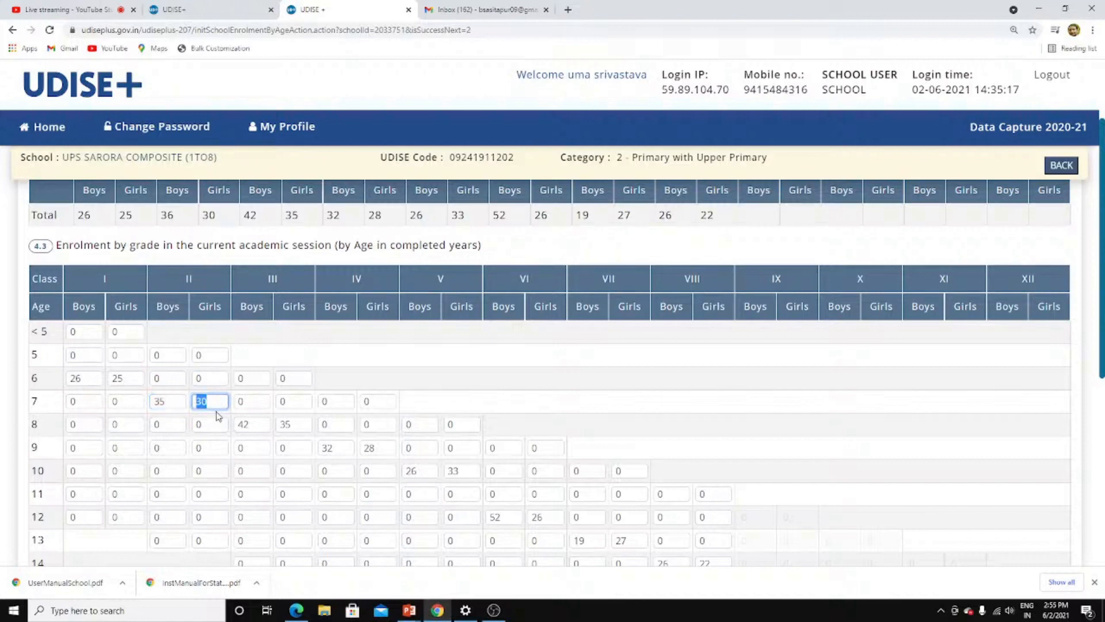
key(shift+Tab)
scroll(272, 391, down, 6)
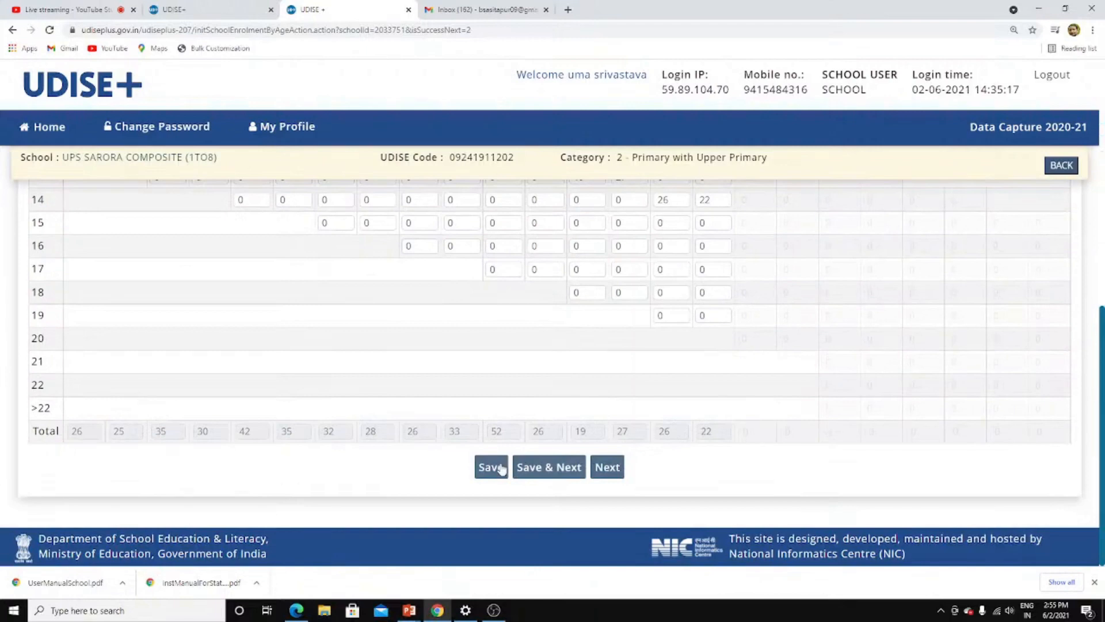
click(506, 467)
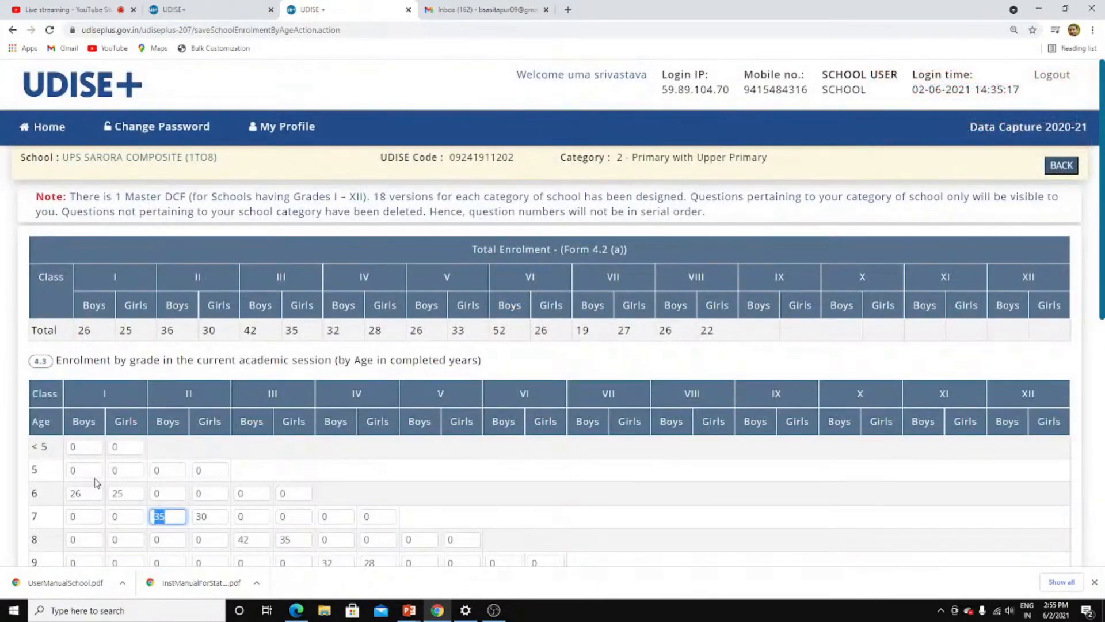
Step: Set the Class II boys aged 7 to 36, save the age-wise enrolment and proceed to section 4.4
text(36)
key(Tab)
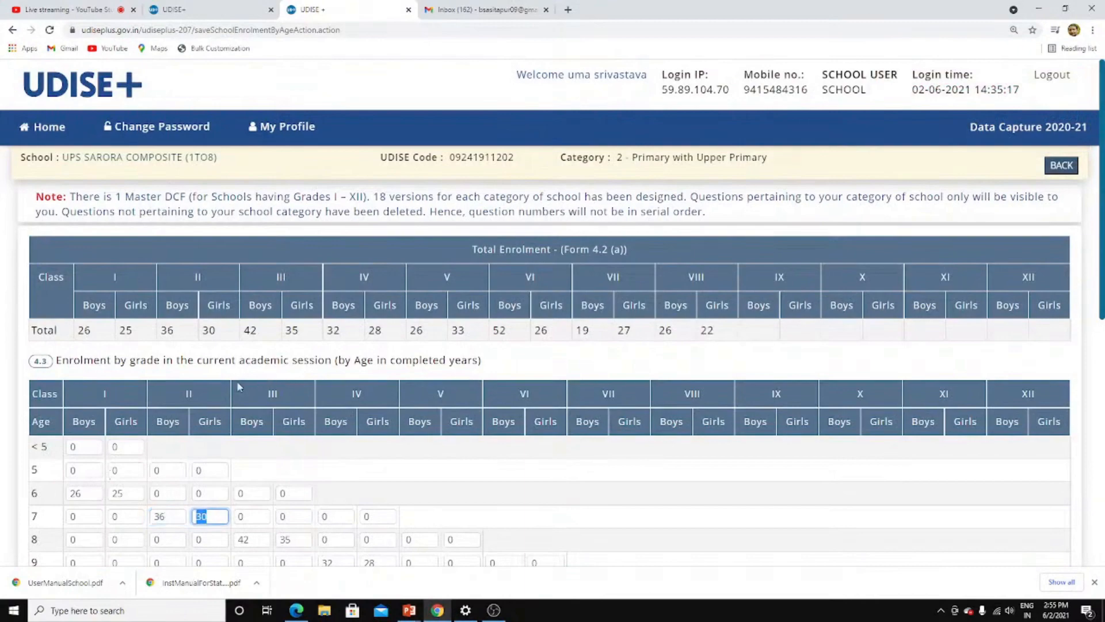
scroll(239, 386, down, 7)
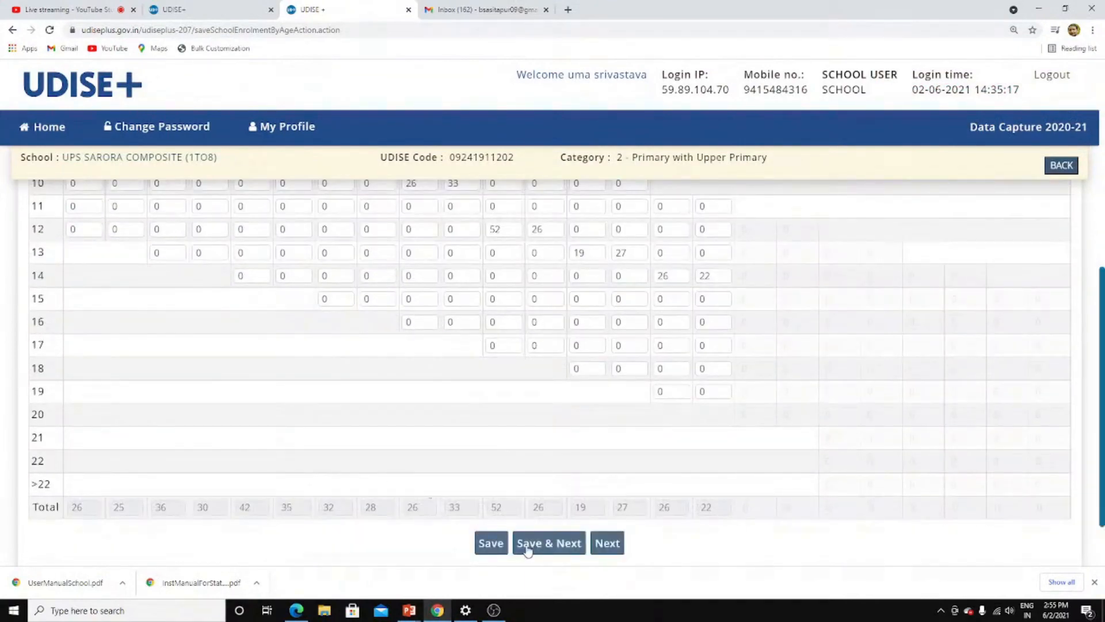
click(527, 549)
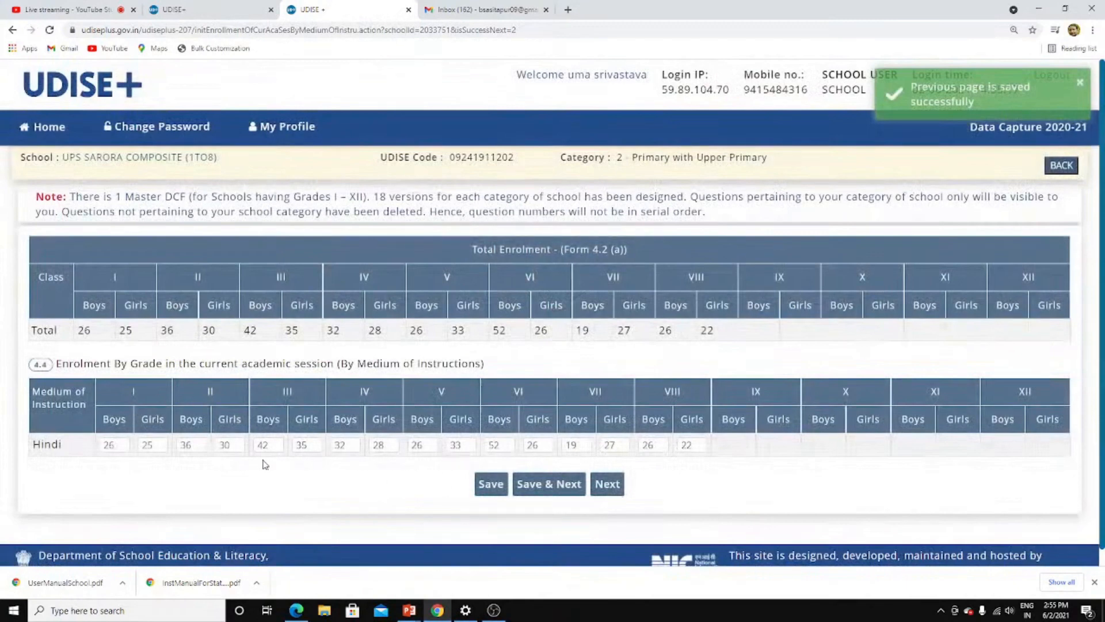
Step: Check the Hindi medium enrolment in section 4.4 against the class totals, then save it and proceed to the following page
click(157, 446)
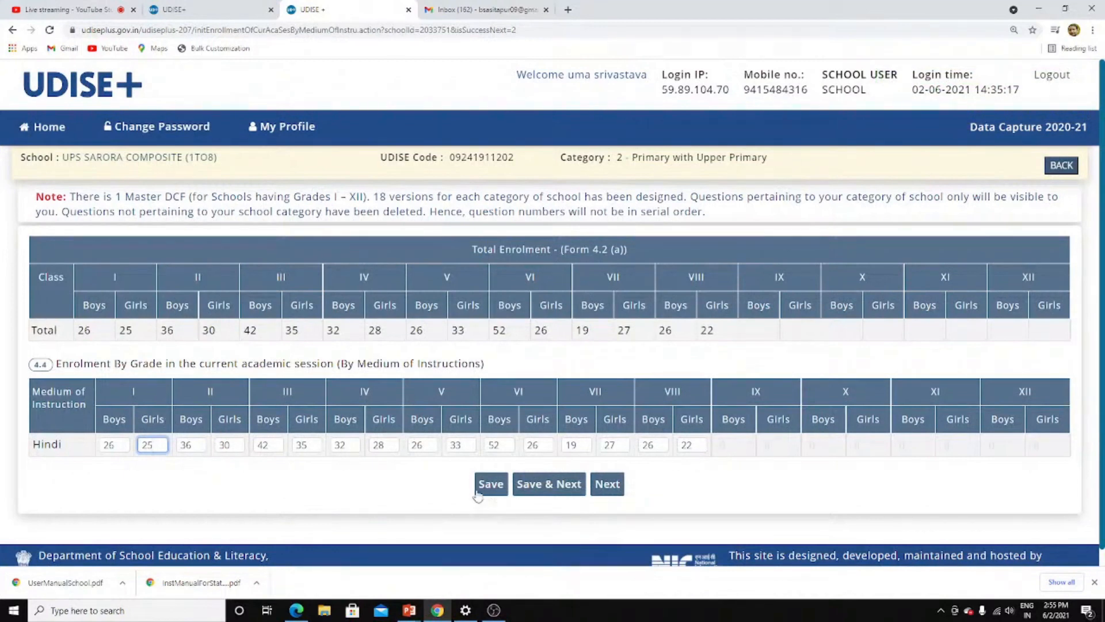
key(Tab)
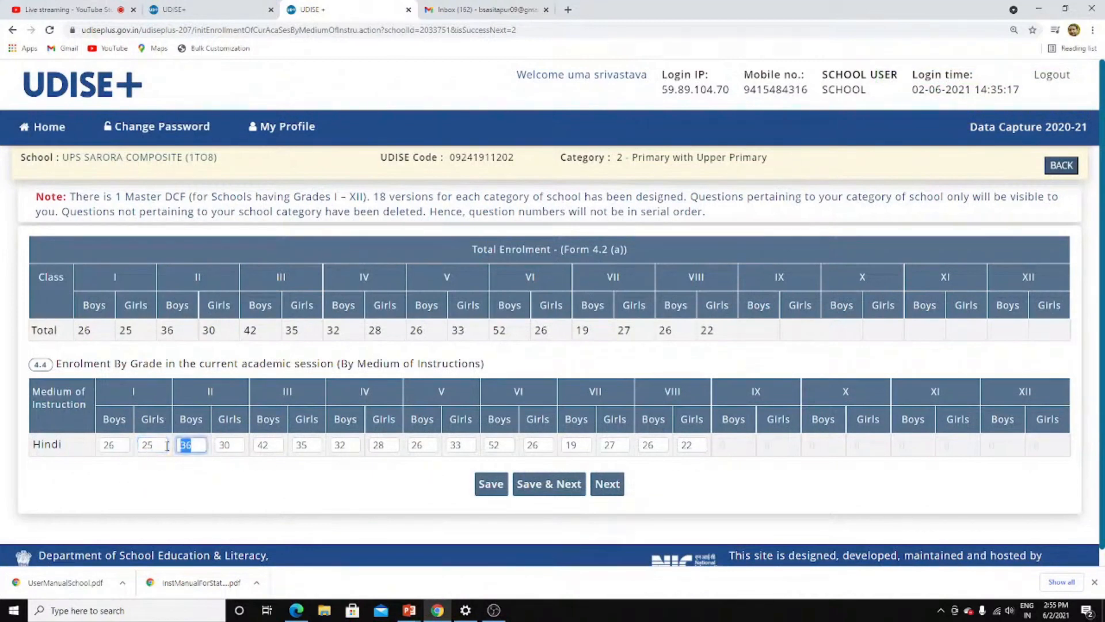
click(91, 326)
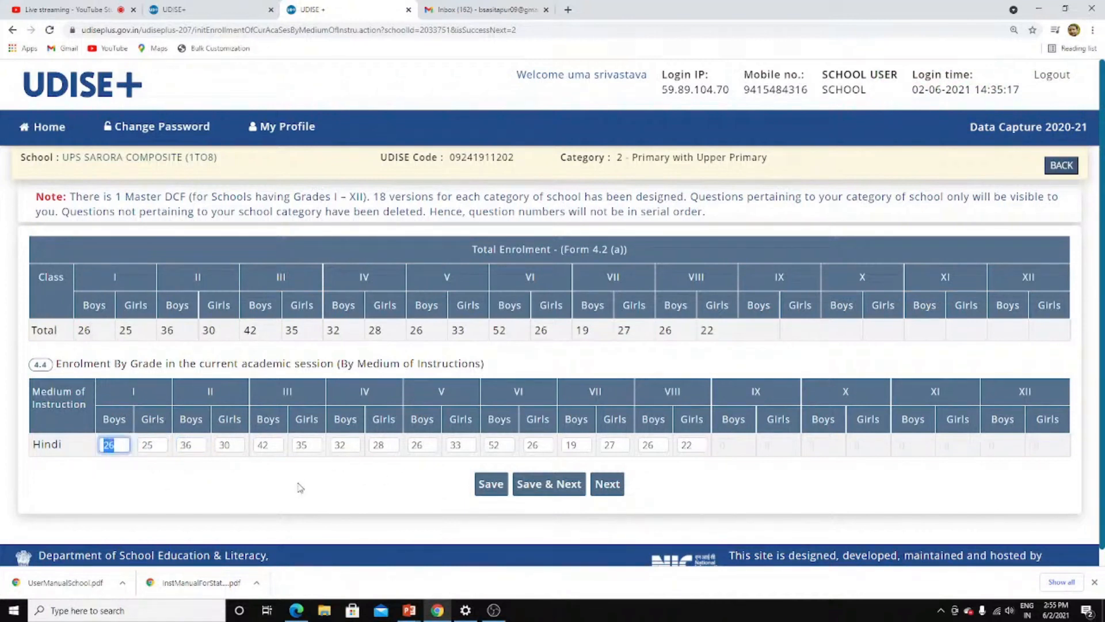
key(Tab)
key(shift+Tab)
click(544, 492)
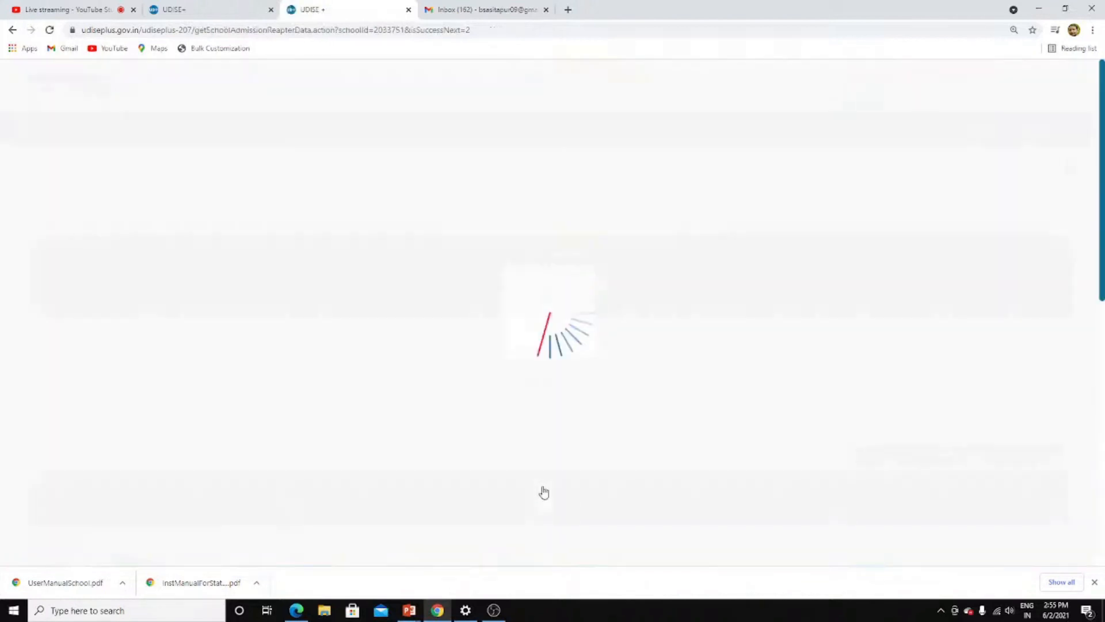
Step: Review the repeaters tables by social category and minority group in section 4.5, then complete the page and proceed to section 4.6
scroll(434, 440, down, 1)
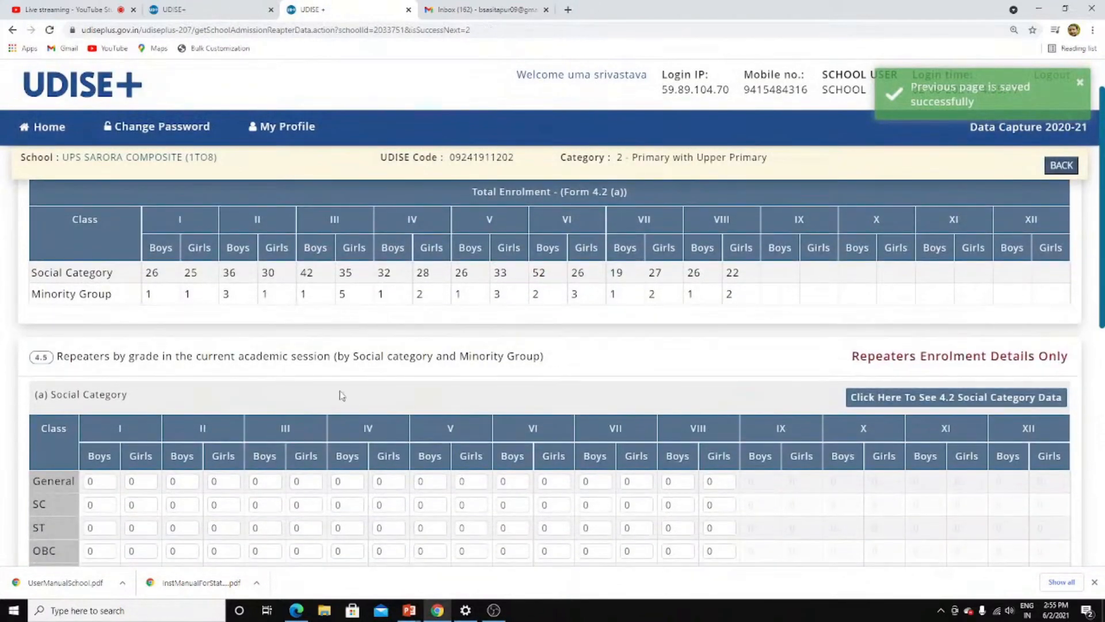
scroll(329, 380, down, 5)
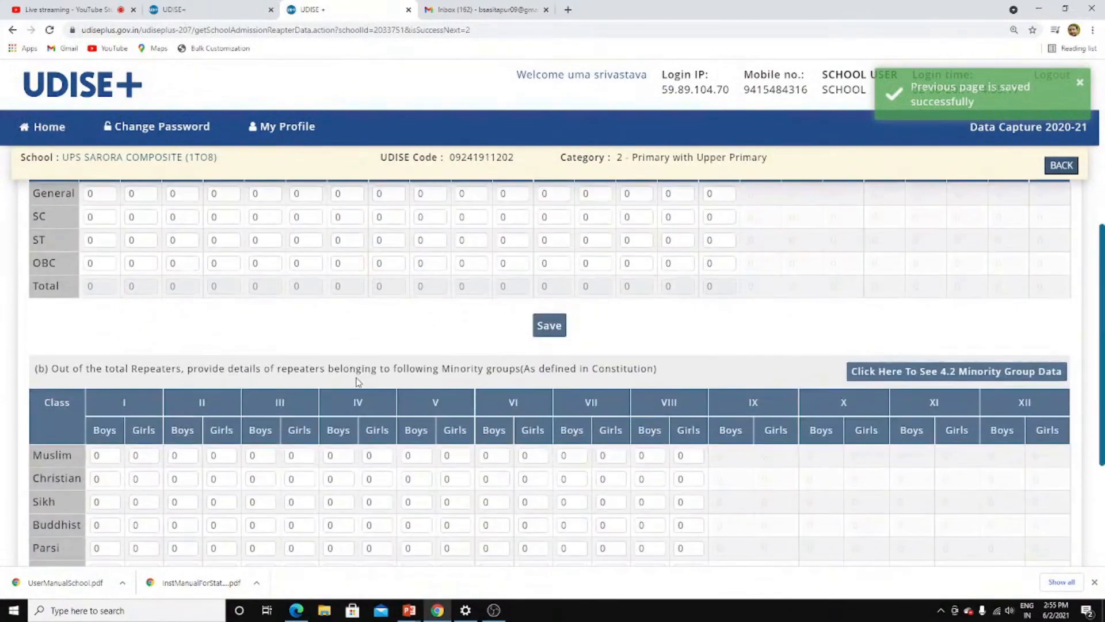
scroll(357, 381, down, 4)
scroll(368, 380, up, 4)
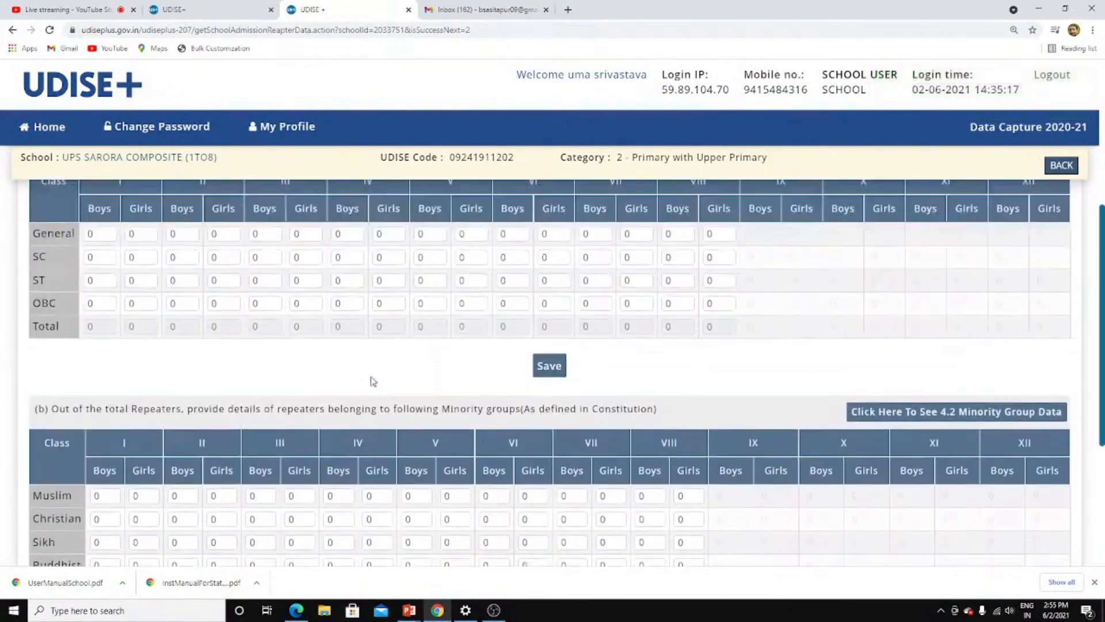
scroll(379, 384, up, 4)
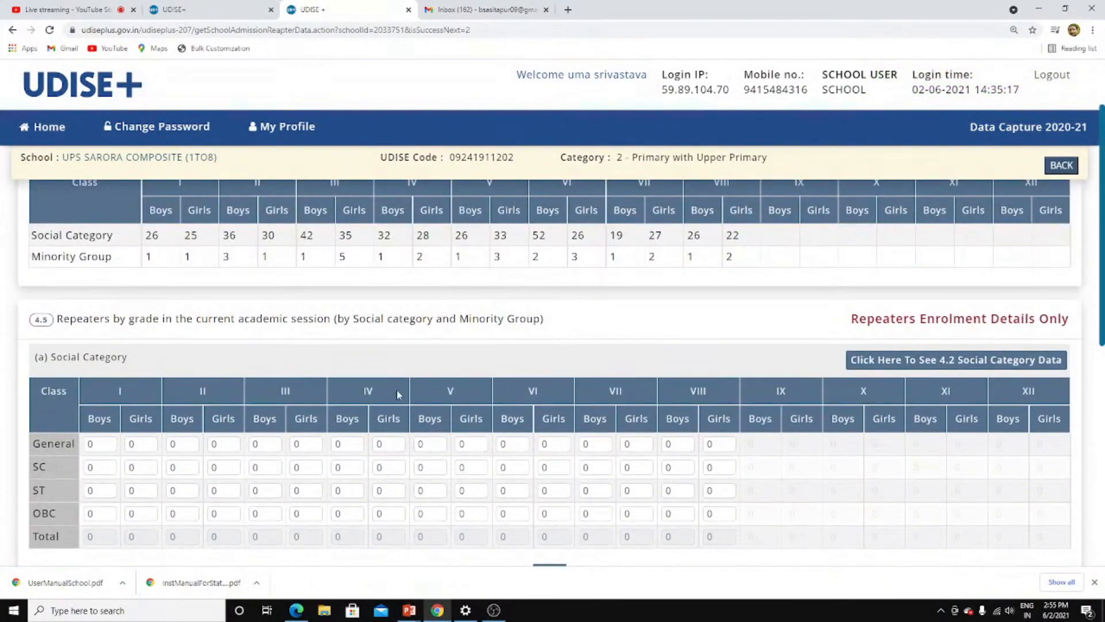
scroll(420, 379, up, 1)
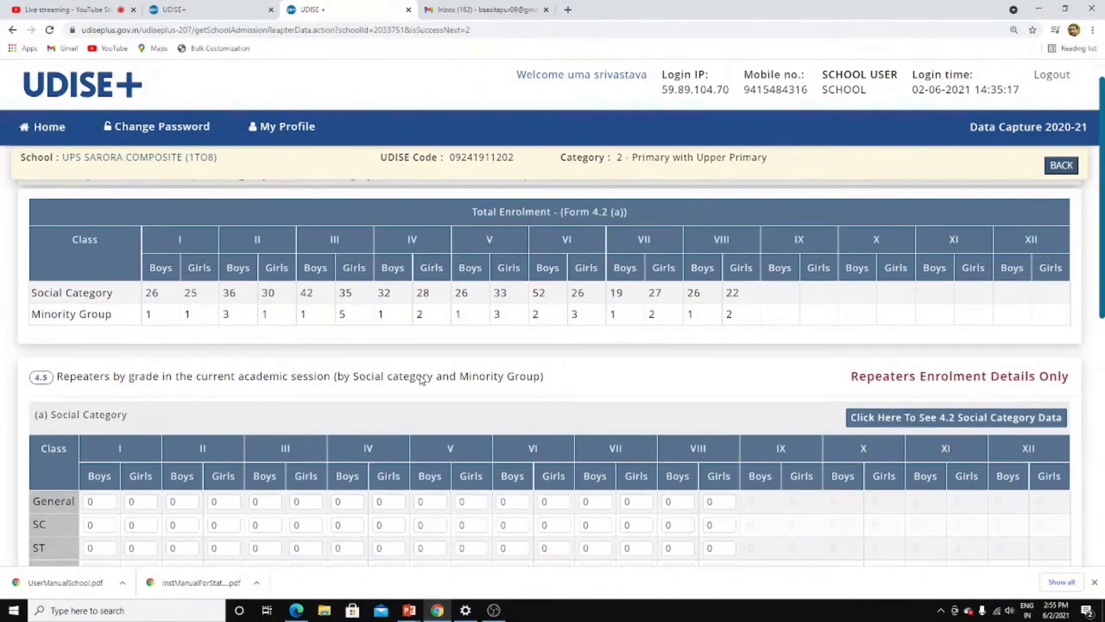
scroll(469, 377, down, 2)
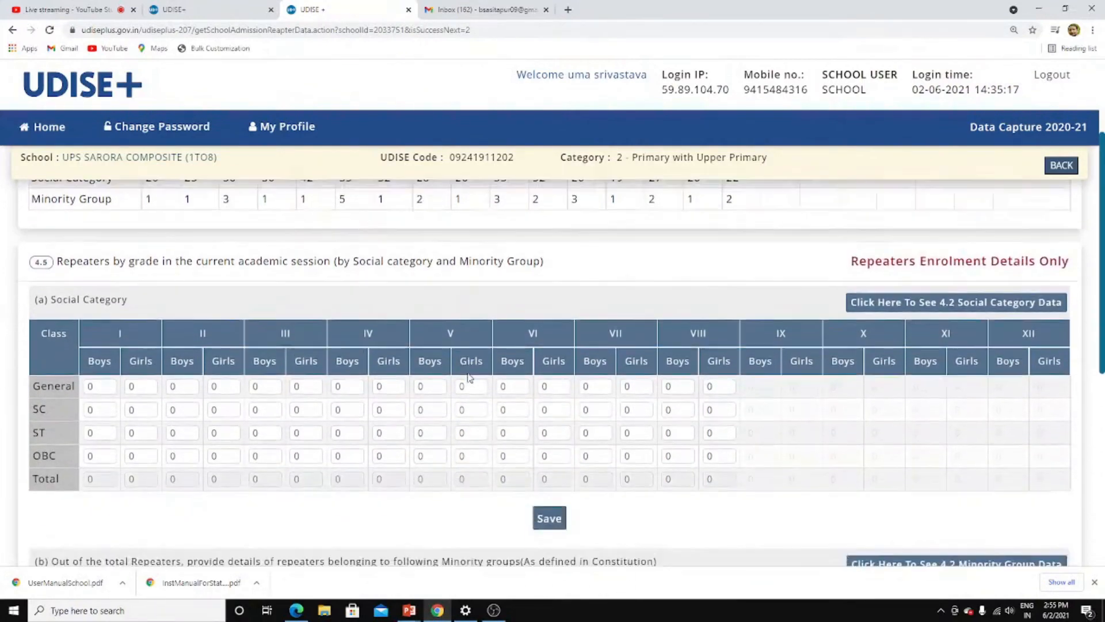
scroll(469, 377, down, 6)
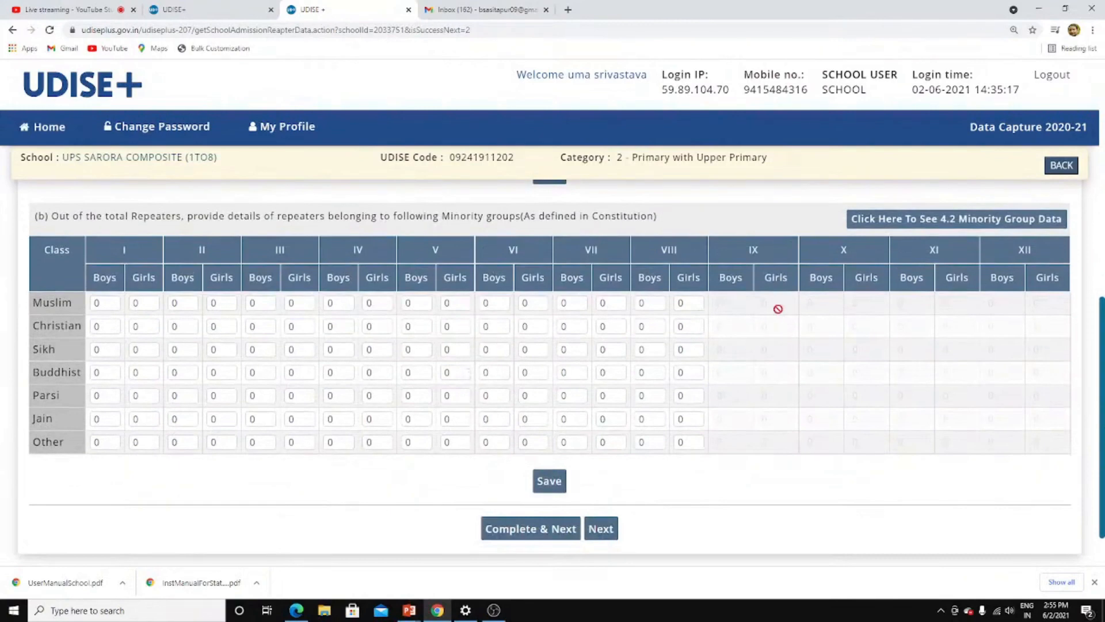
scroll(886, 276, up, 5)
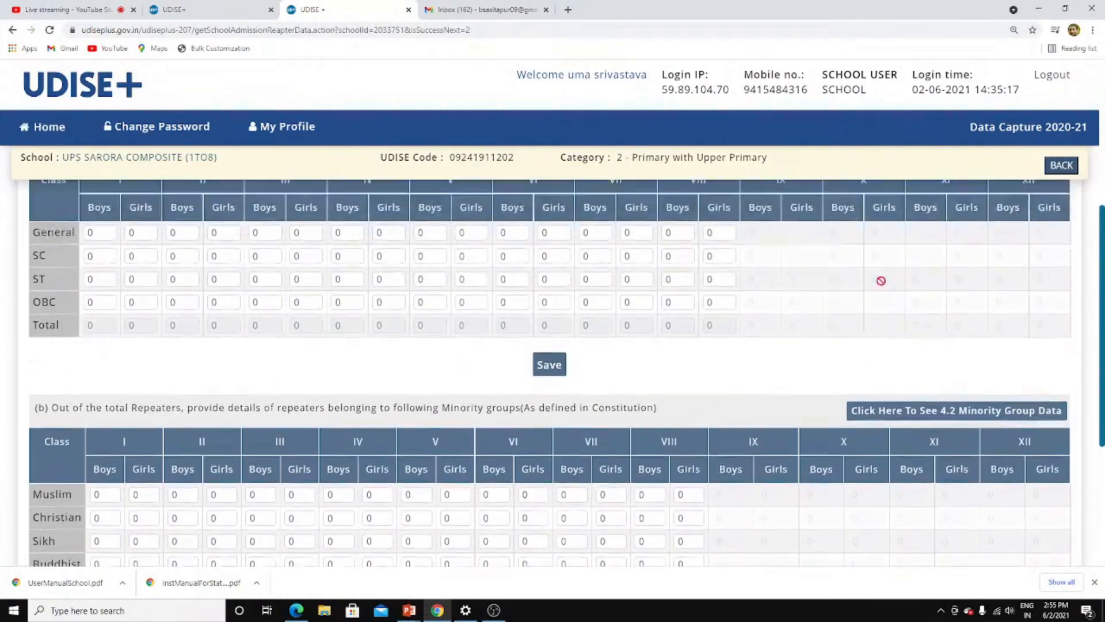
scroll(500, 441, down, 6)
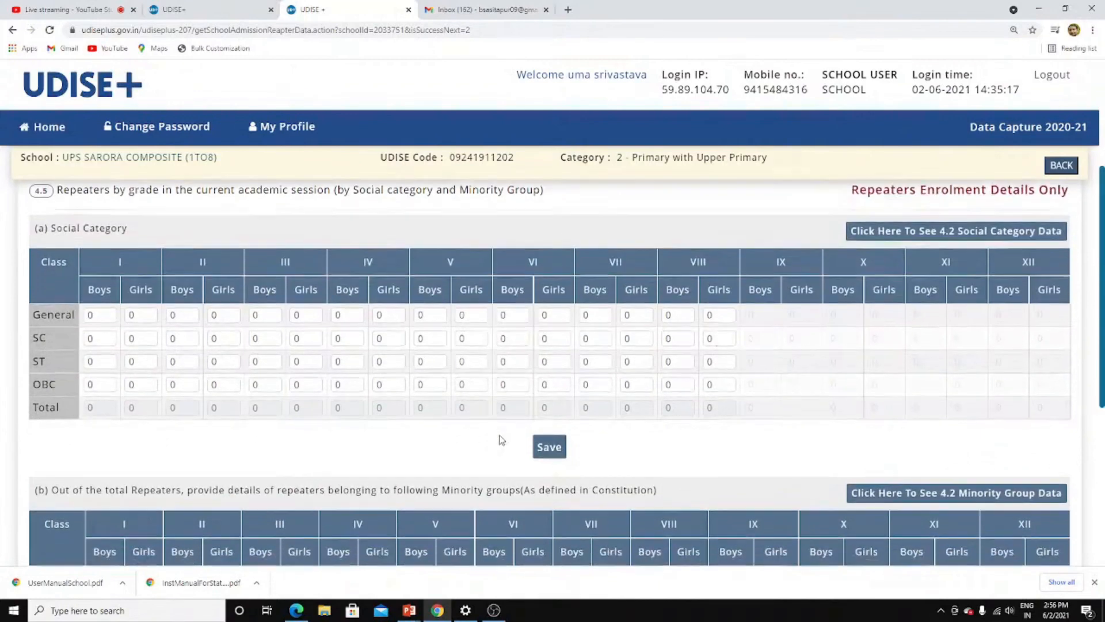
click(514, 473)
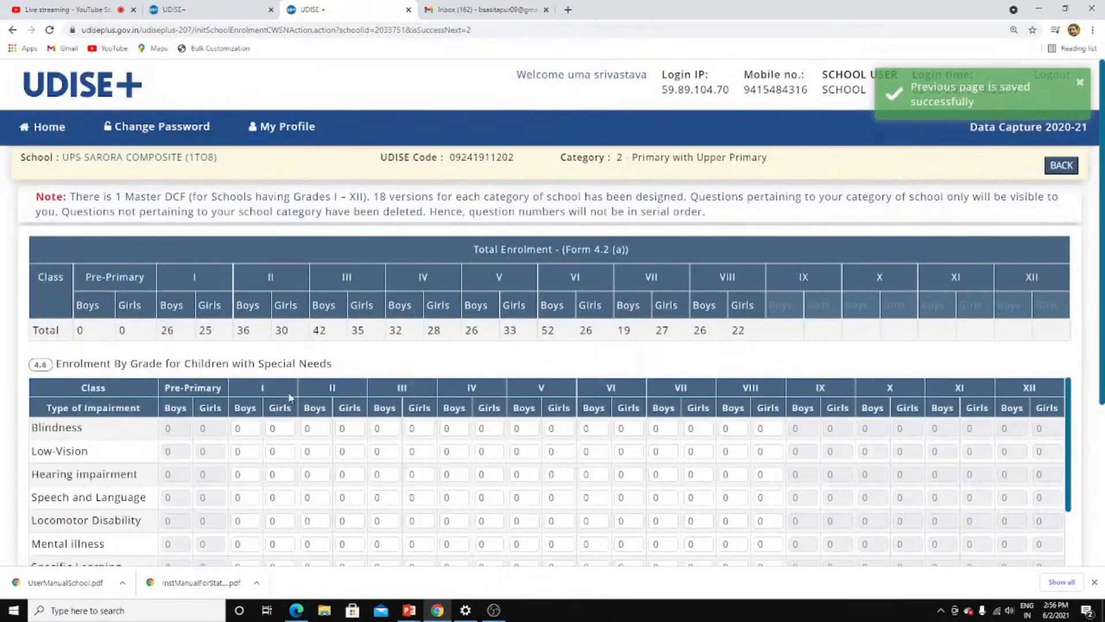
Step: Review every impairment type in the section 4.6 special-needs enrolment table, then save it and proceed to section 5.1
scroll(501, 402, down, 3)
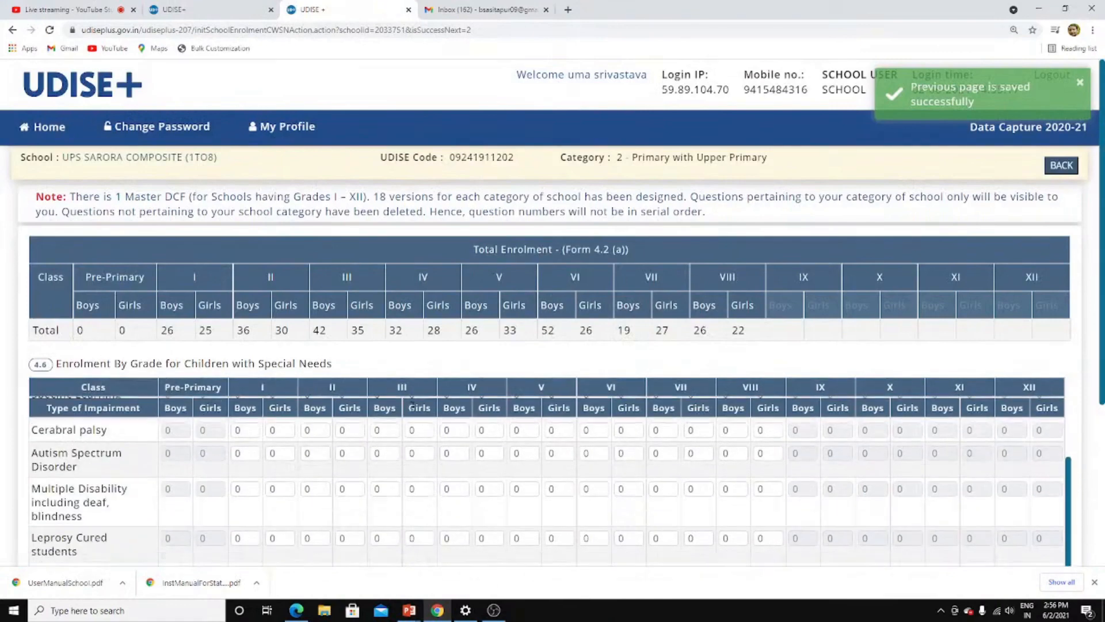
scroll(460, 437, up, 3)
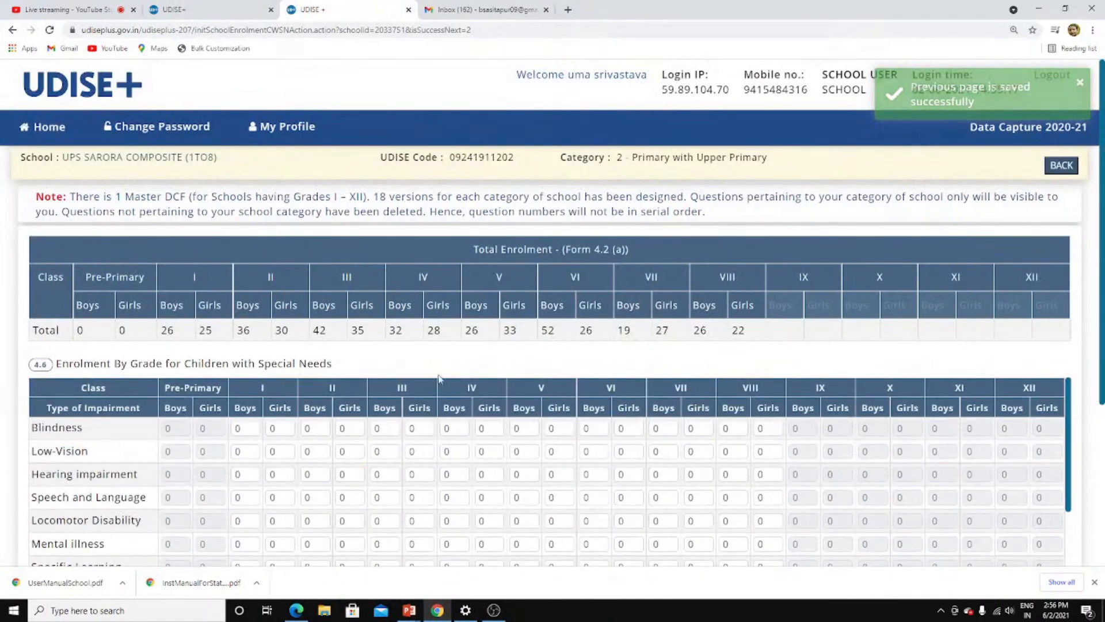
scroll(476, 368, down, 1)
scroll(476, 368, down, 5)
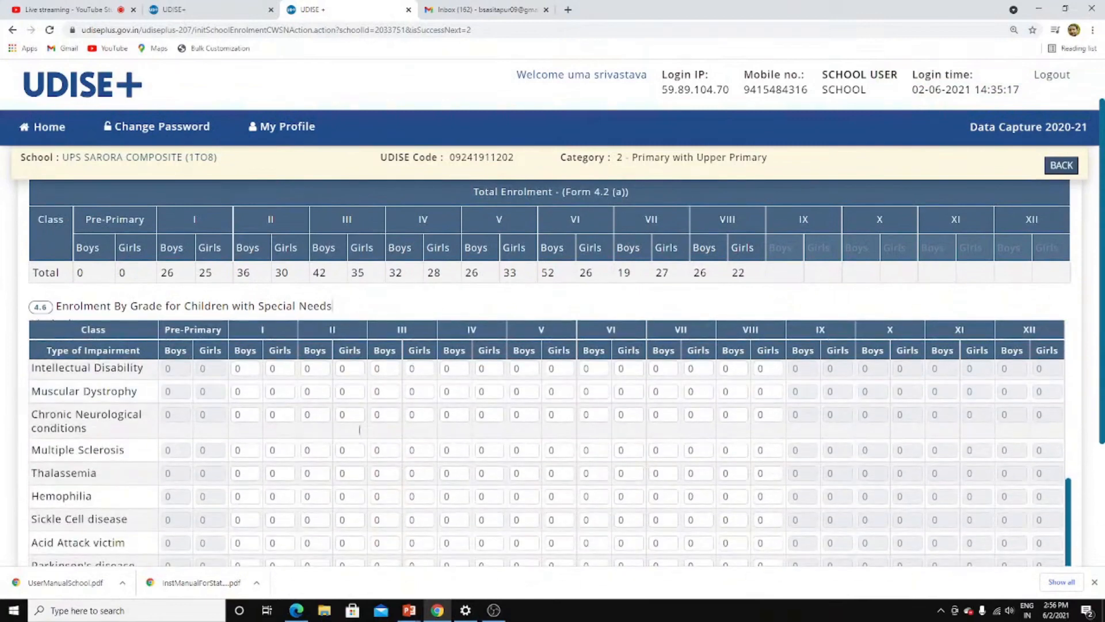
scroll(212, 412, up, 4)
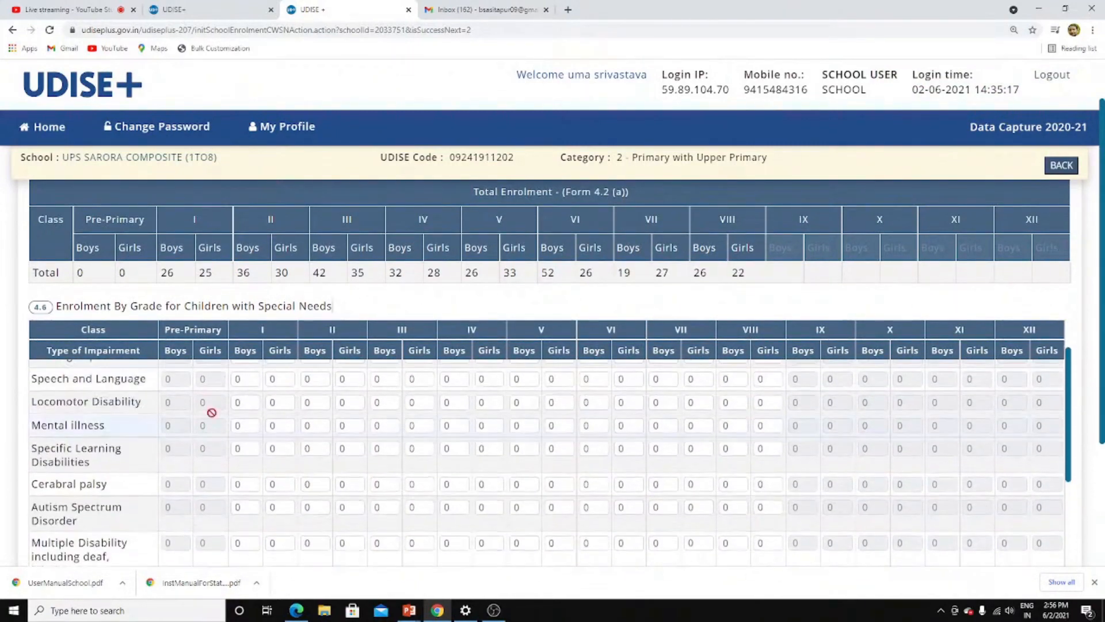
scroll(175, 431, up, 1)
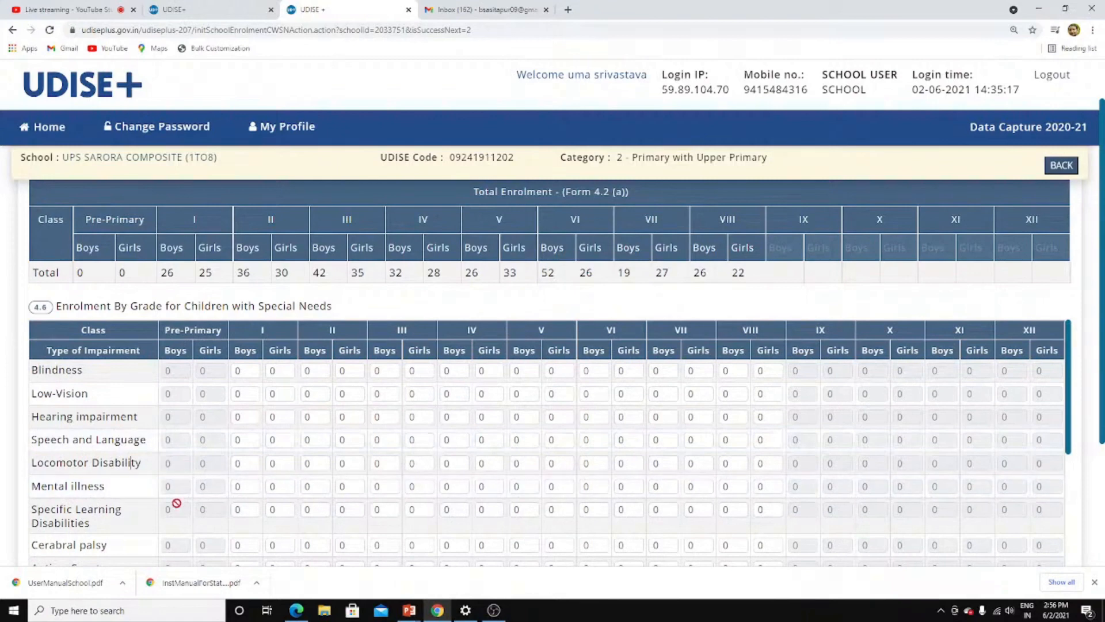
scroll(173, 504, down, 2)
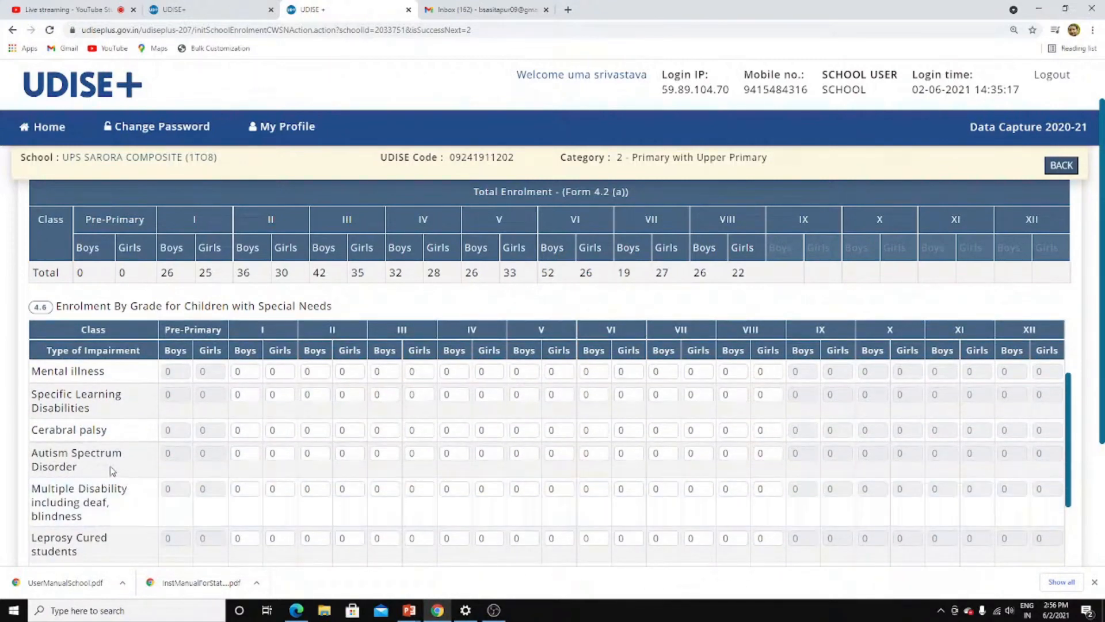
scroll(458, 432, down, 1)
scroll(458, 432, down, 5)
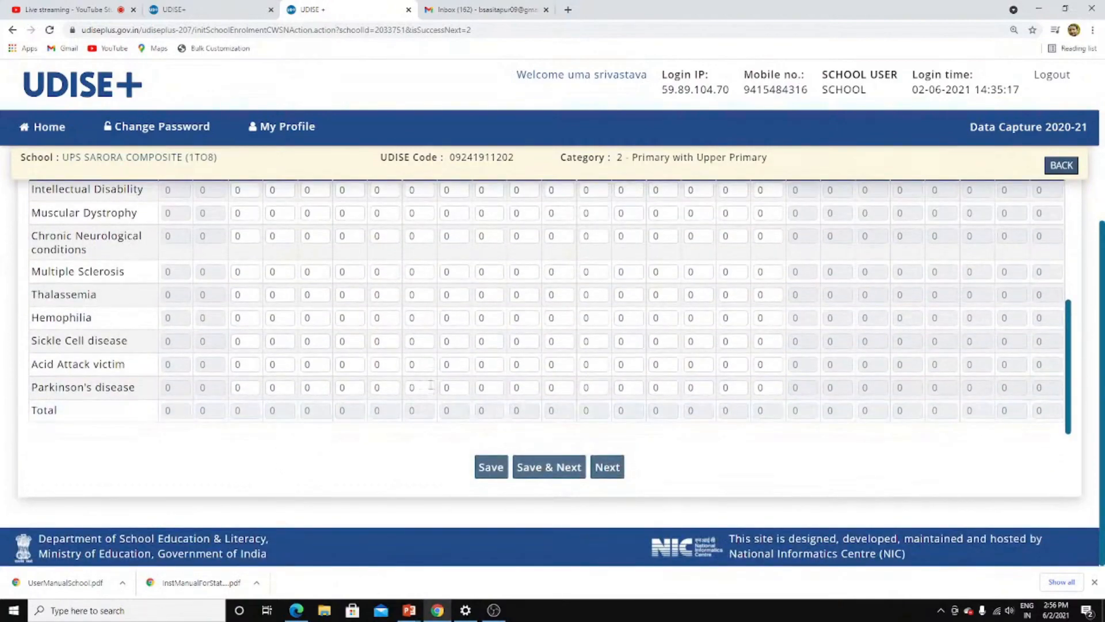
scroll(524, 364, up, 8)
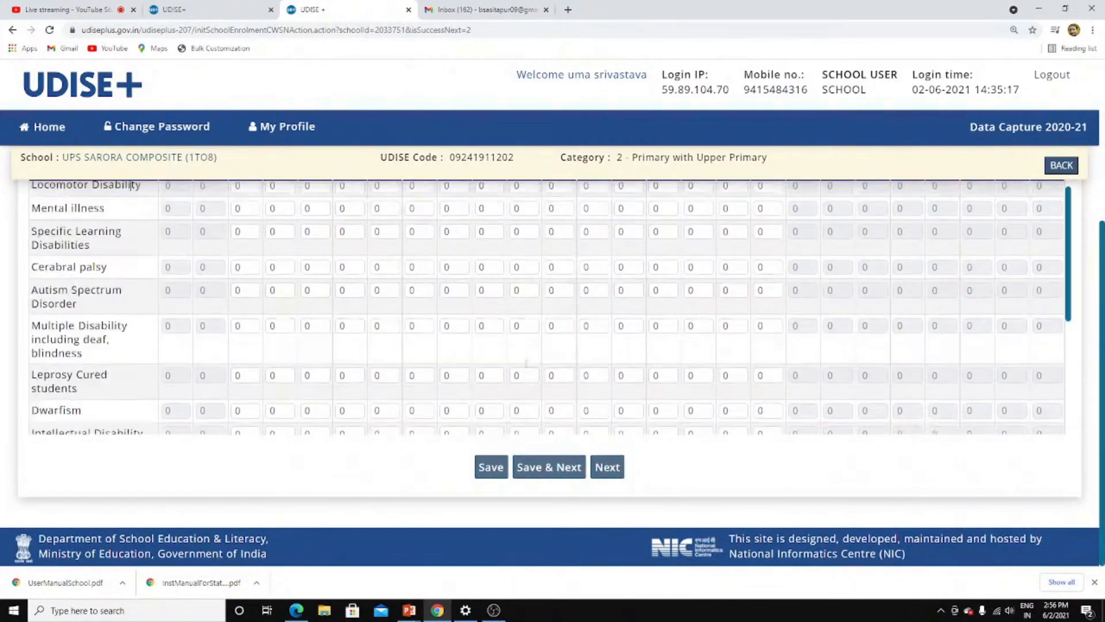
scroll(499, 453, up, 3)
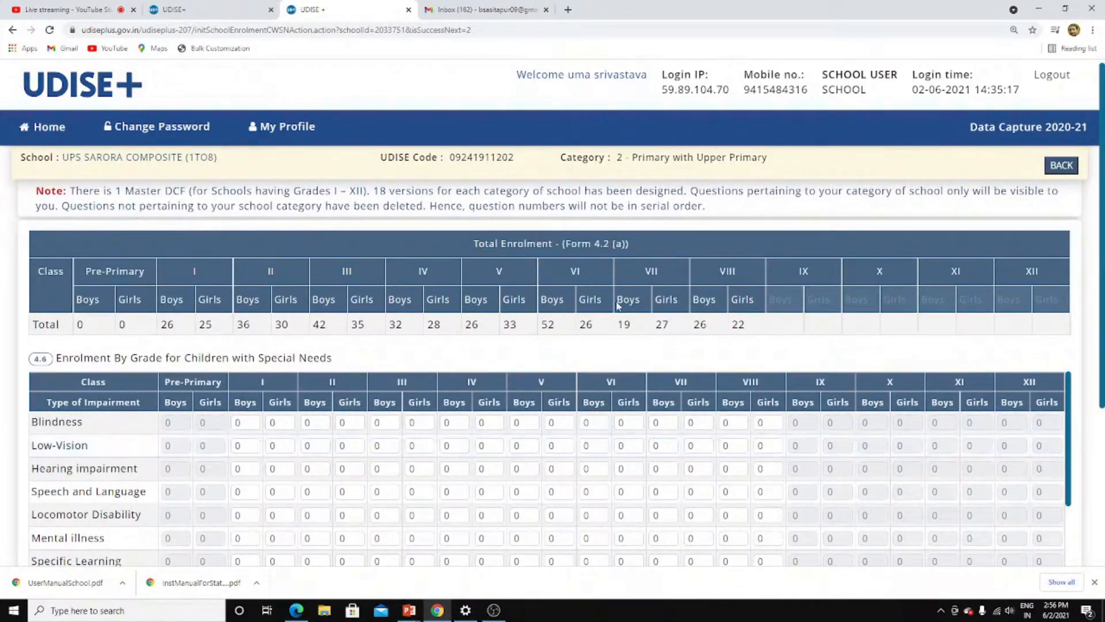
scroll(617, 305, down, 4)
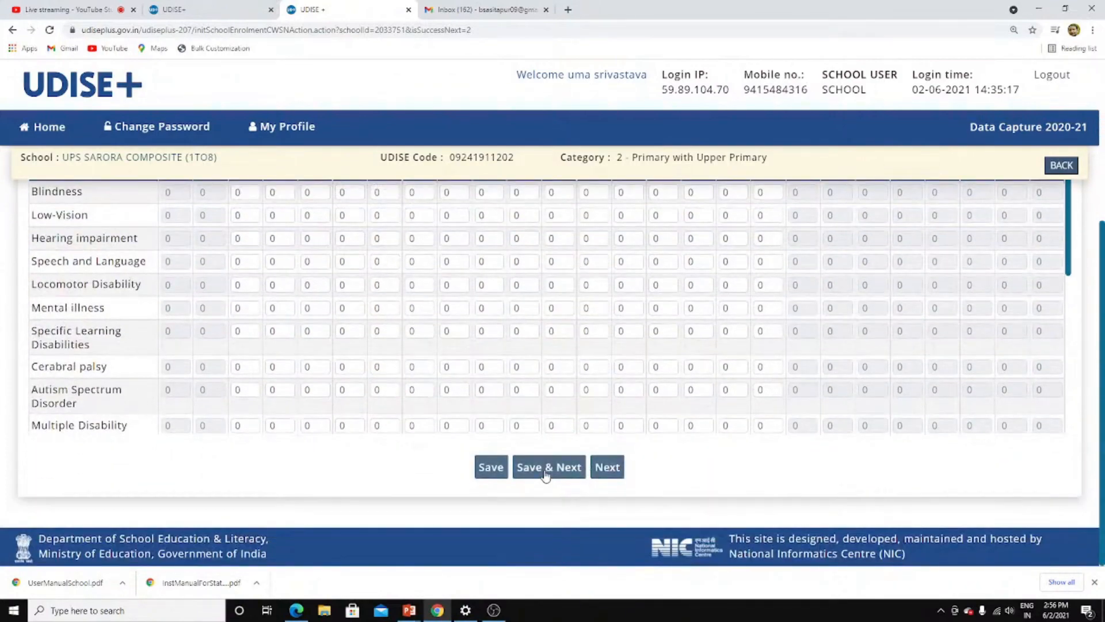
click(547, 468)
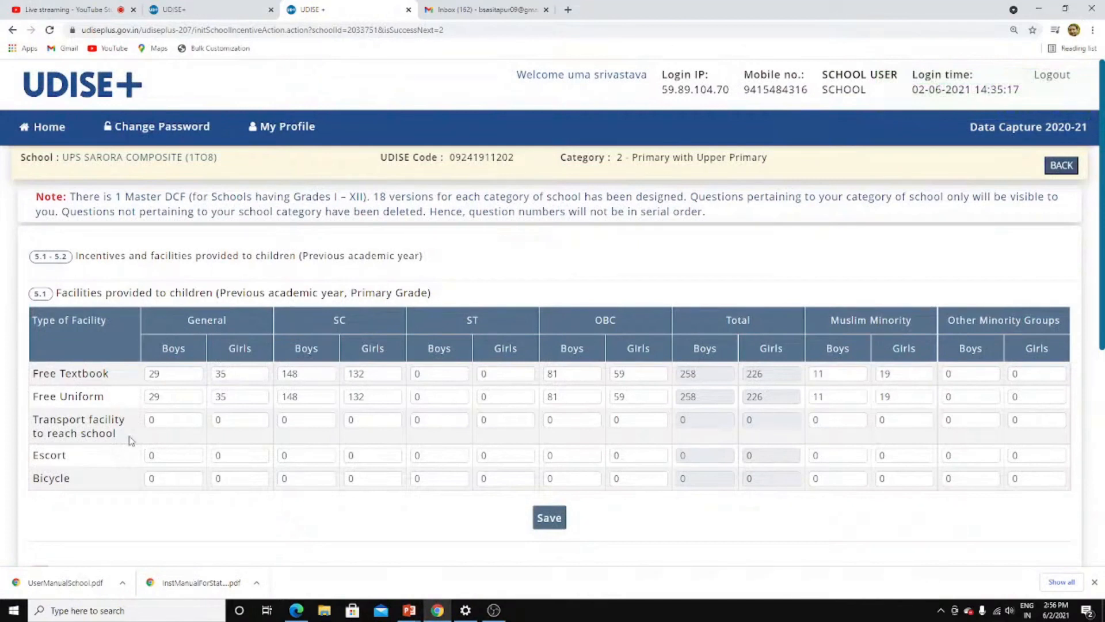
Step: Check the free textbook figures for each social category and minority group in the primary-grade facilities table of section 5.1
click(177, 377)
drag(169, 376, 155, 374)
click(244, 375)
double_click(330, 376)
double_click(388, 378)
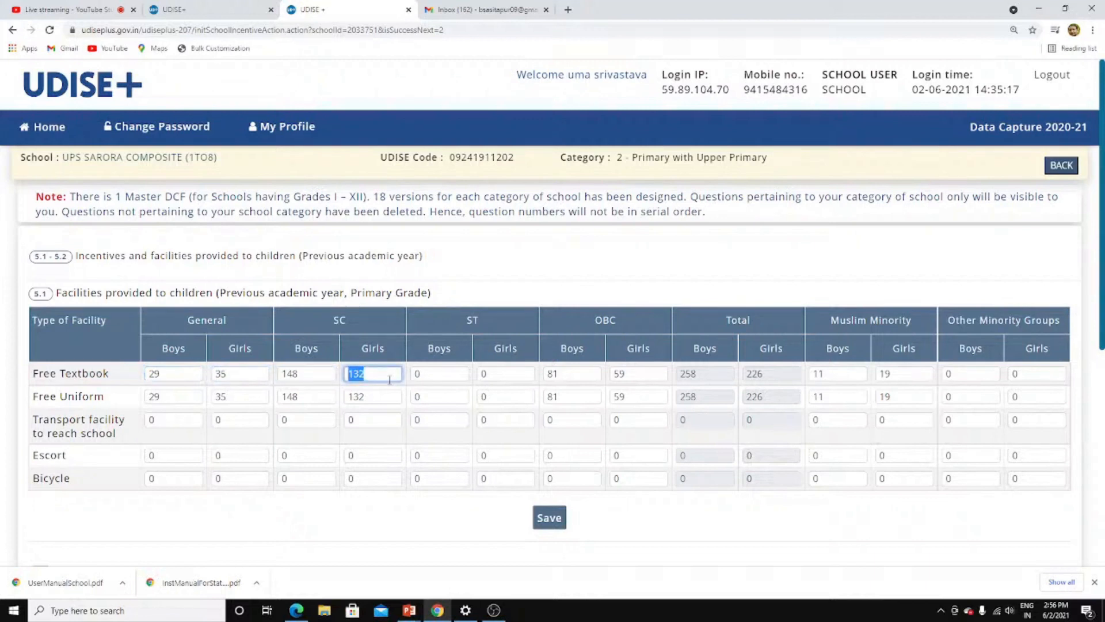
key(Tab)
key(Tab)
key(Tab)
key(Tab)
key(Tab)
key(Tab)
key(Tab)
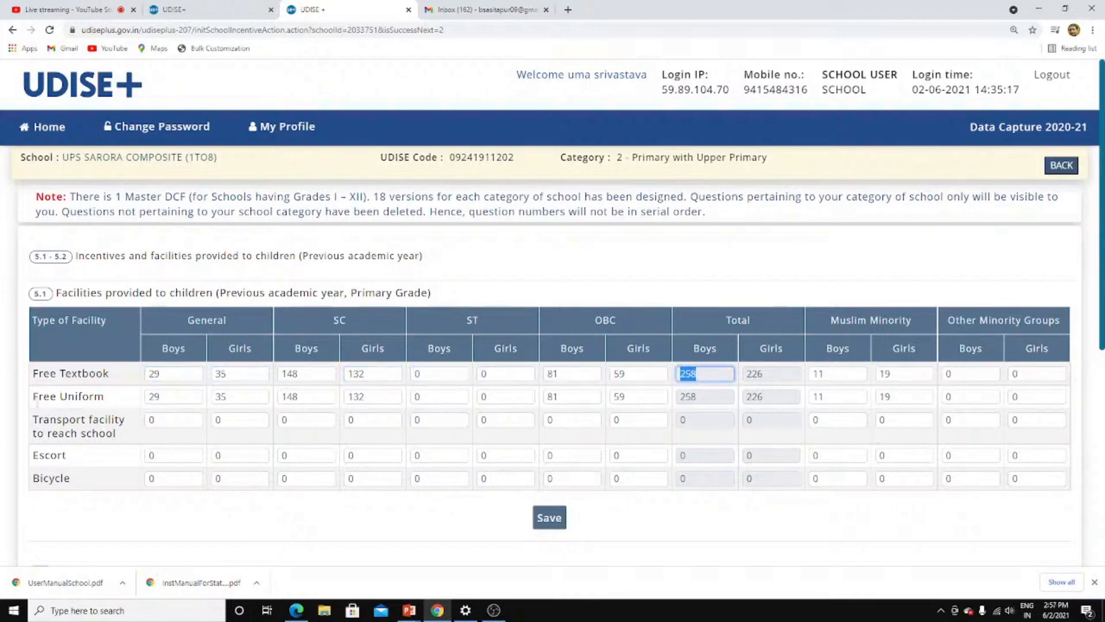
key(Tab)
key(Tab)
key(Tab)
key(Tab)
key(Tab)
Step: Check the free uniform figures for the primary grades in section 5.1, then save the facilities table
key(Tab)
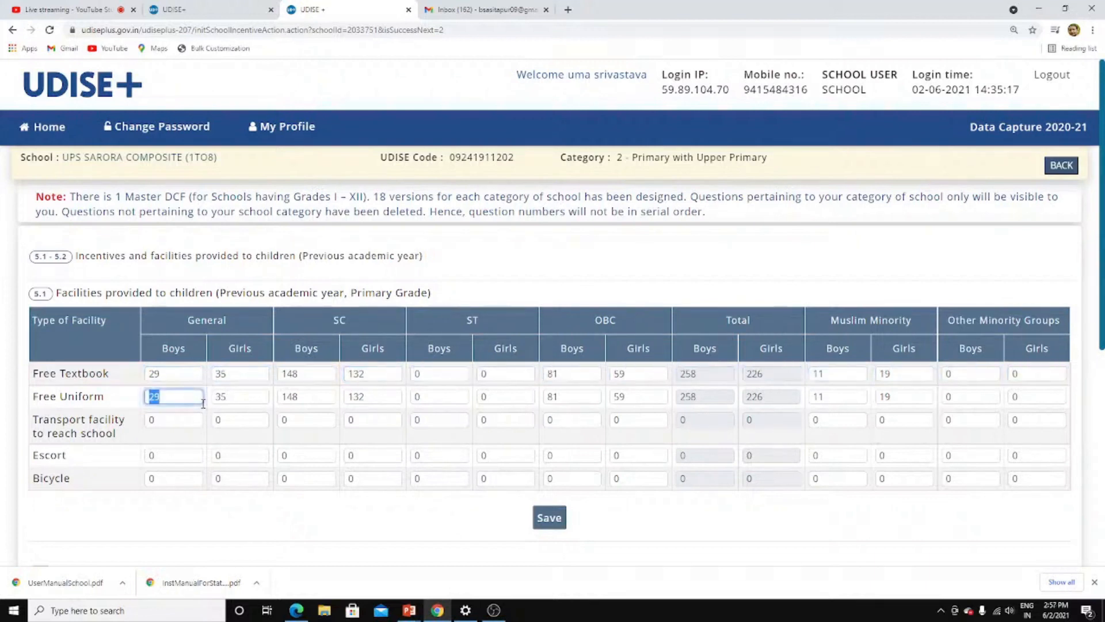
key(Tab)
key(Tab)
key(Tab)
key(Tab)
key(Tab)
key(Tab)
key(Tab)
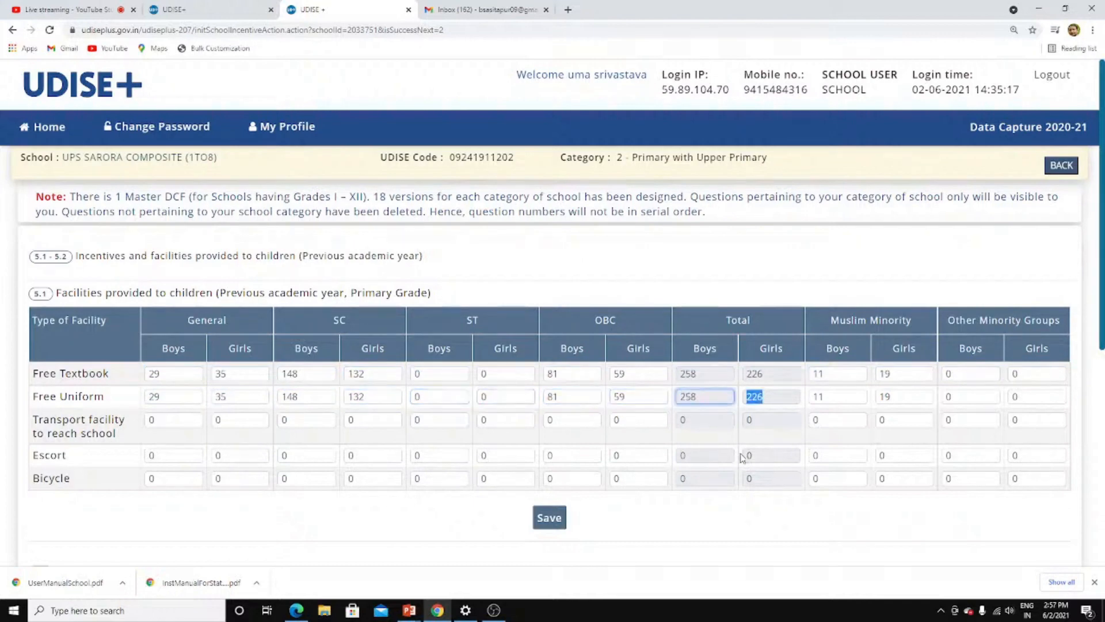
click(549, 517)
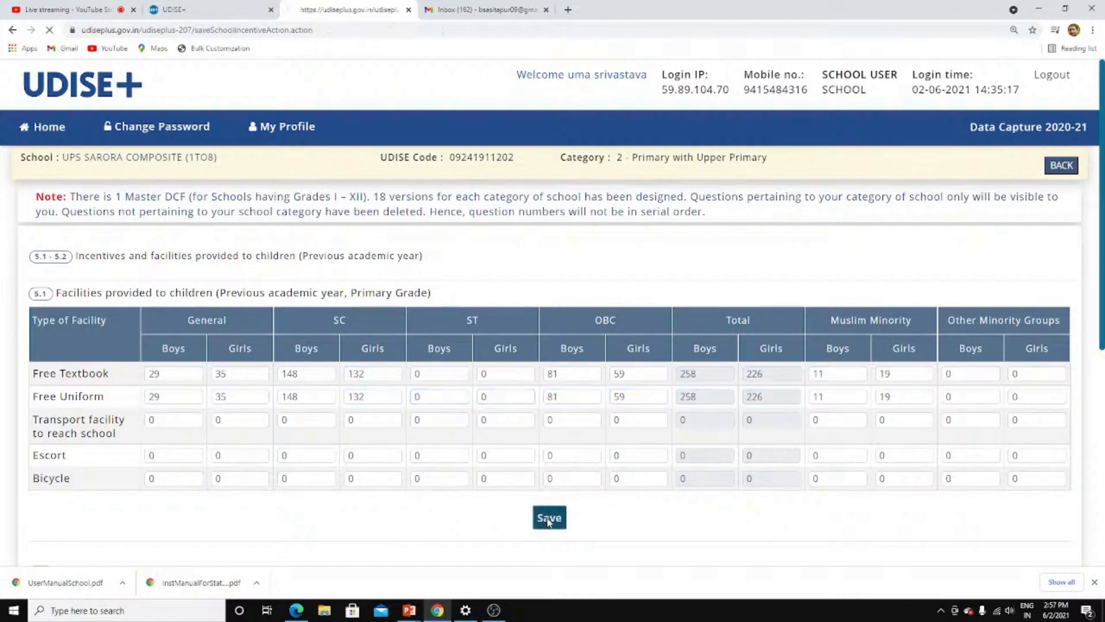
Step: Check the upper-primary textbook and uniform figures in section 5.2, save the table, then complete the page and proceed to section 5.3
scroll(477, 466, down, 5)
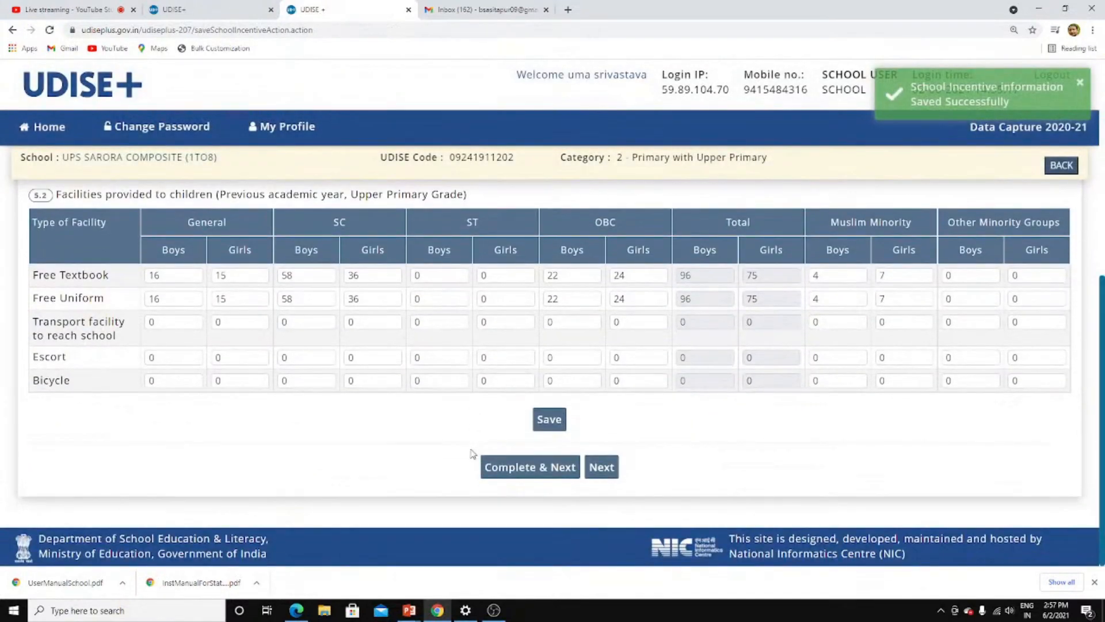
scroll(144, 338, up, 1)
click(174, 335)
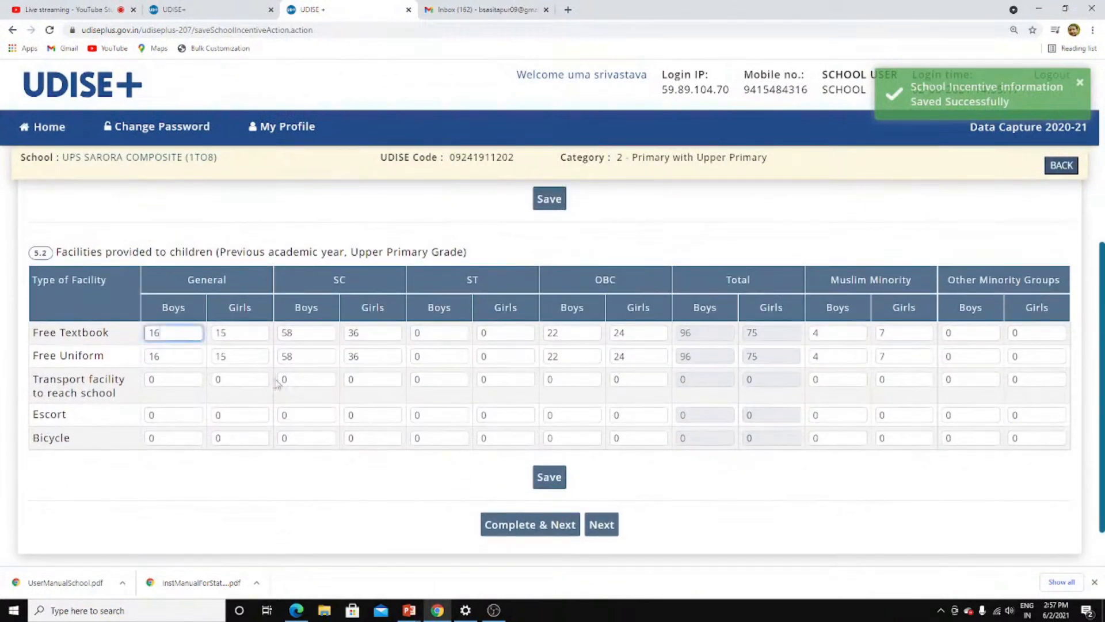
key(Tab)
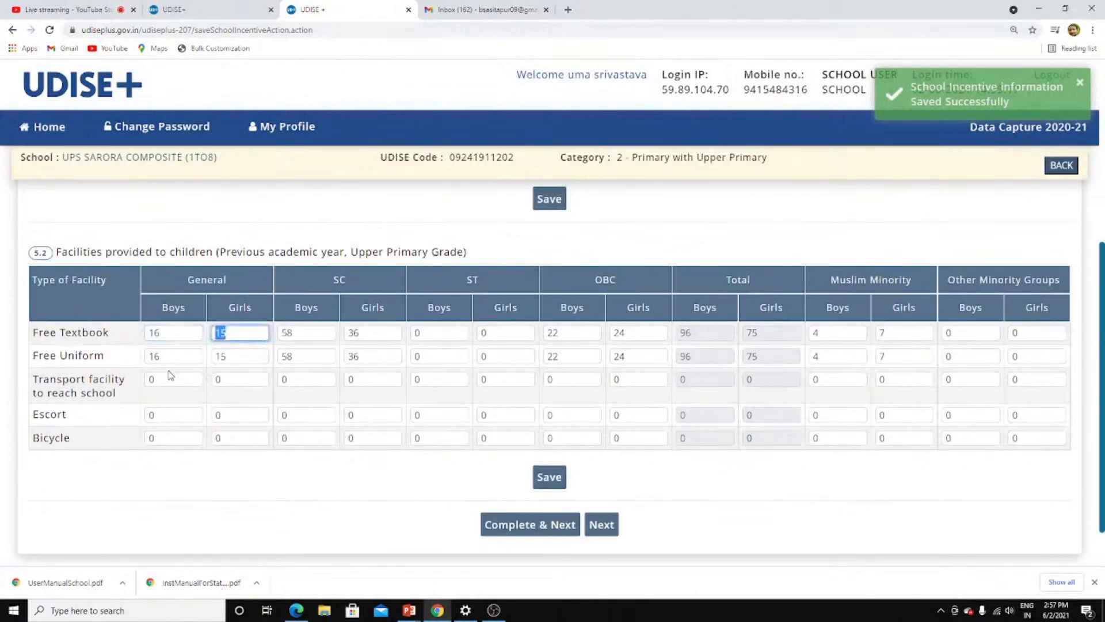
click(187, 352)
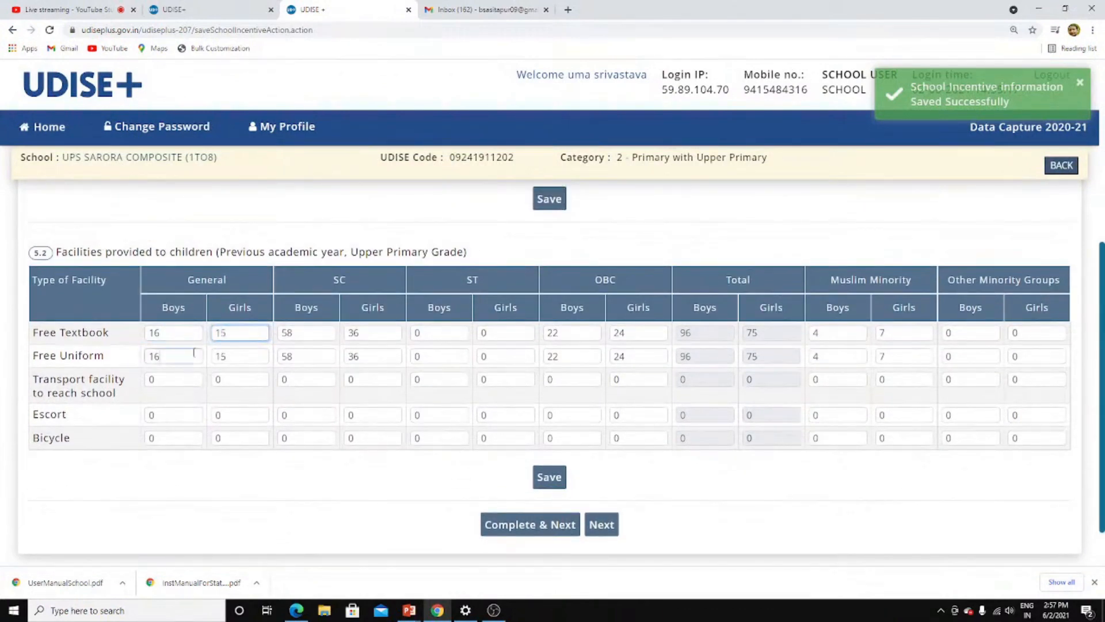
click(538, 477)
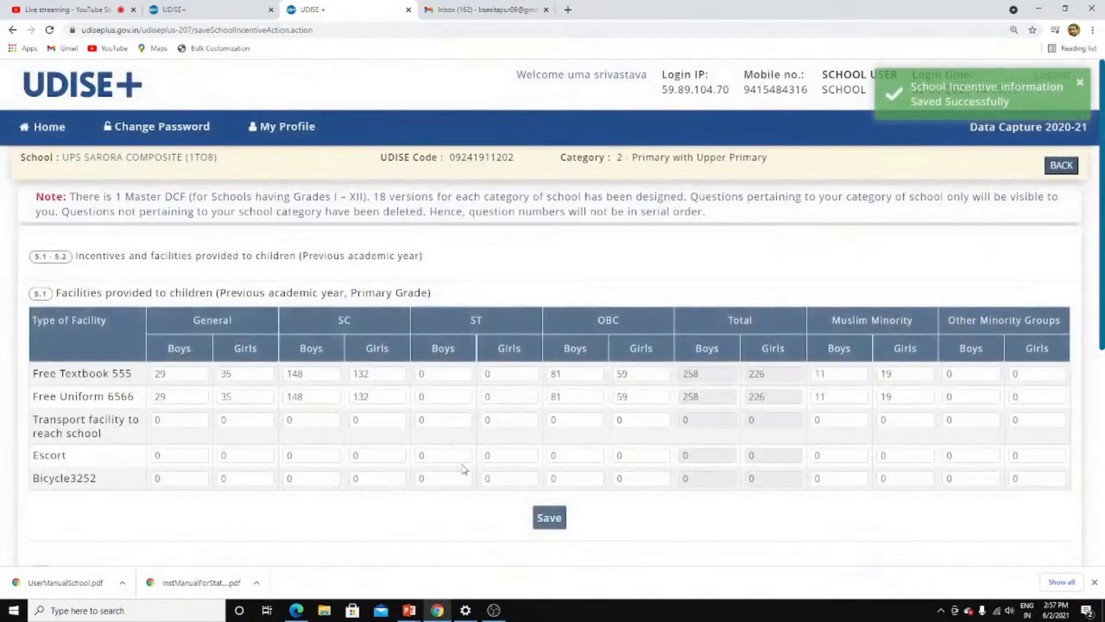
scroll(464, 469, down, 5)
click(515, 556)
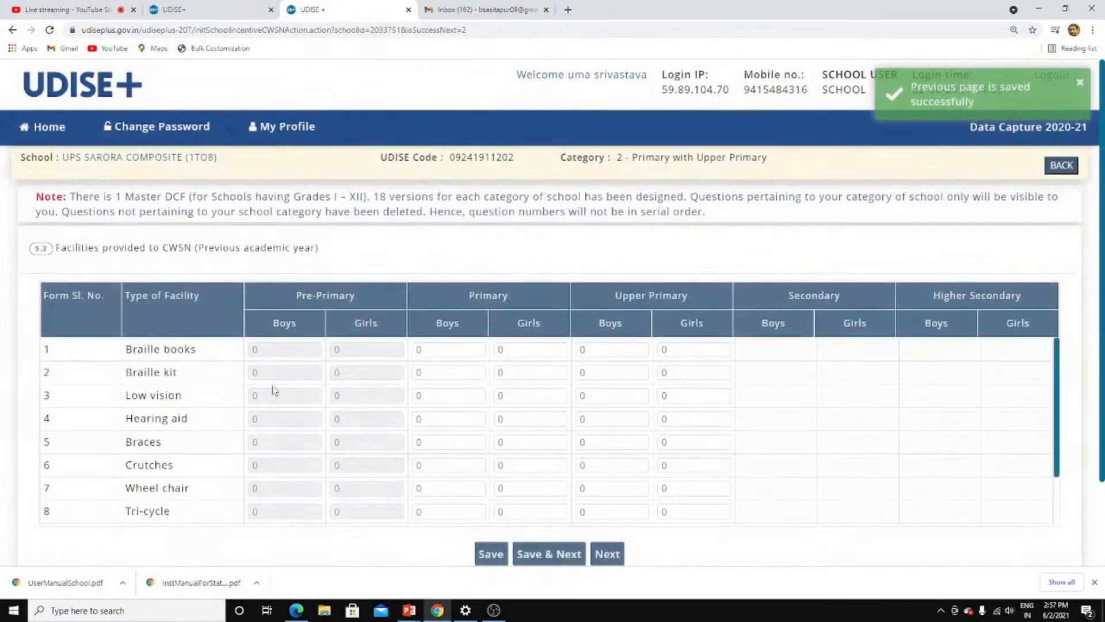
Step: Check the primary boys' Braille books entry in the section 5.3 CWSN facilities table, then save it and proceed to section 6.1
click(459, 349)
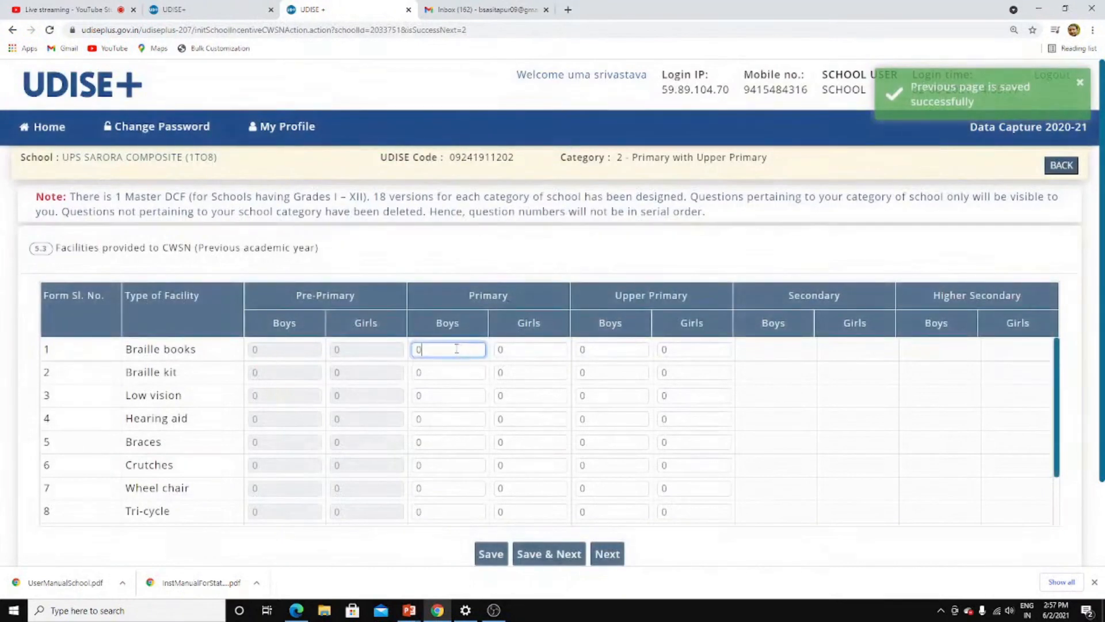
drag(447, 349, 430, 366)
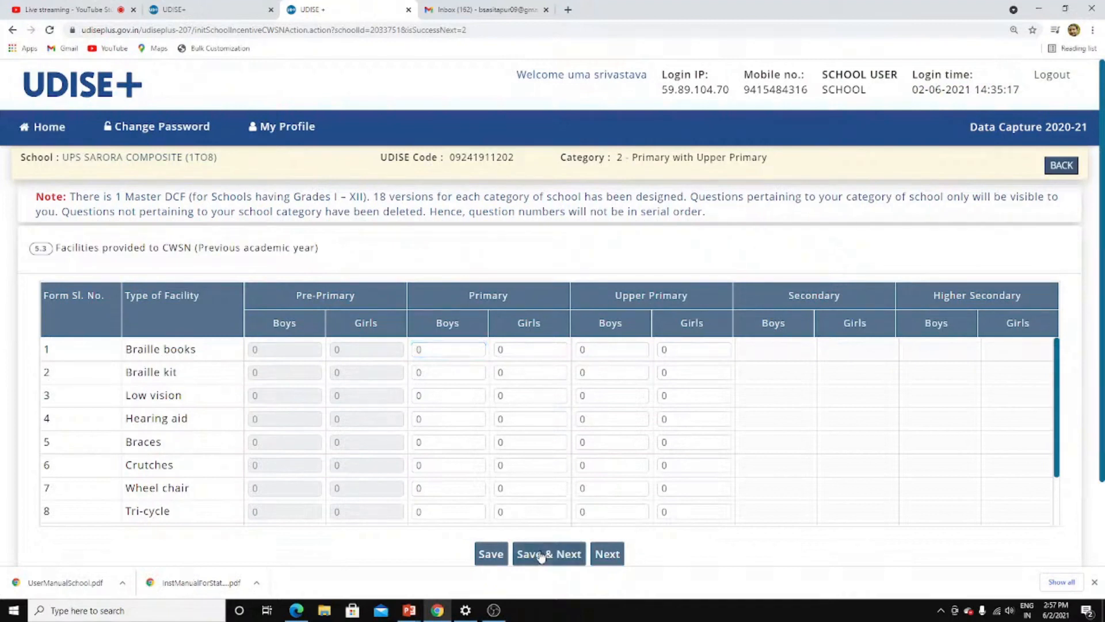
click(541, 554)
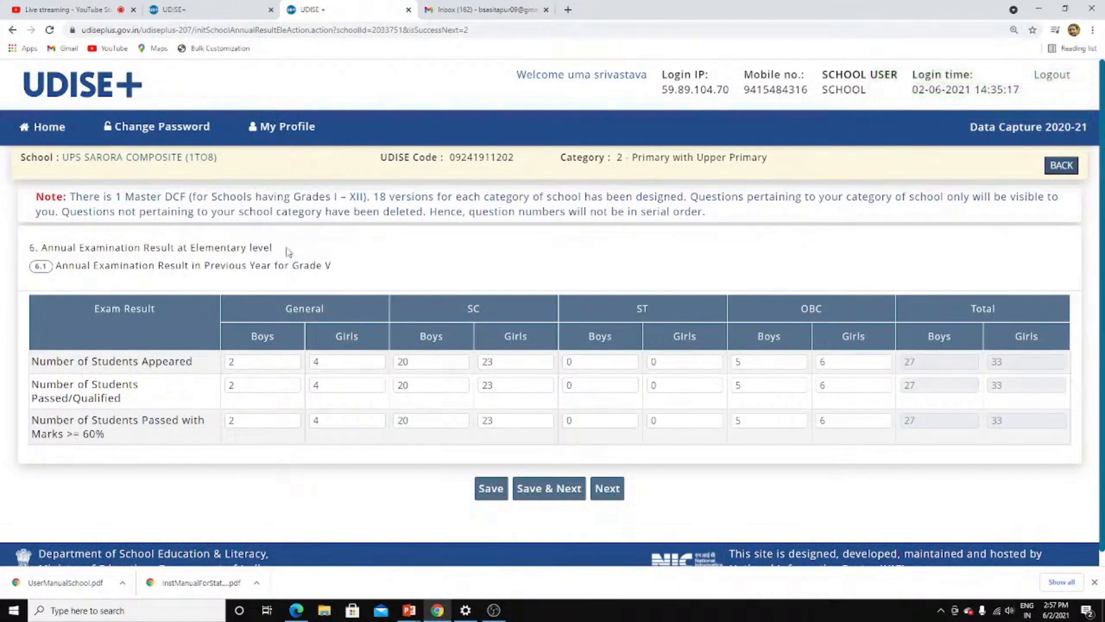
Step: Check the General, SC and OBC figures for Grade V students appeared in the section 6.1 examination result table
click(271, 364)
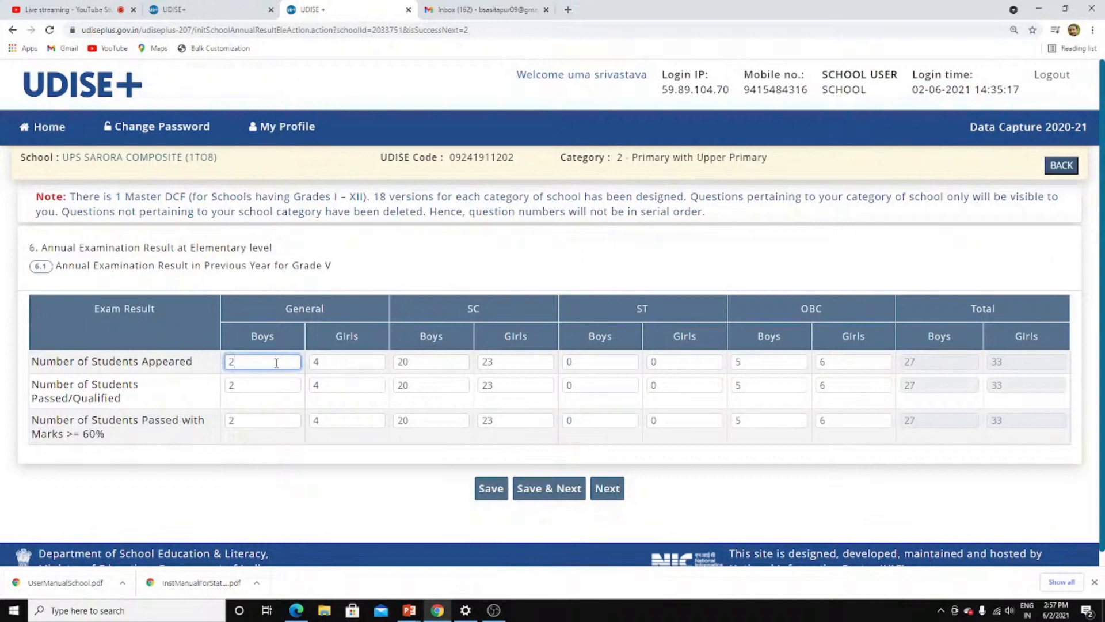
key(Tab)
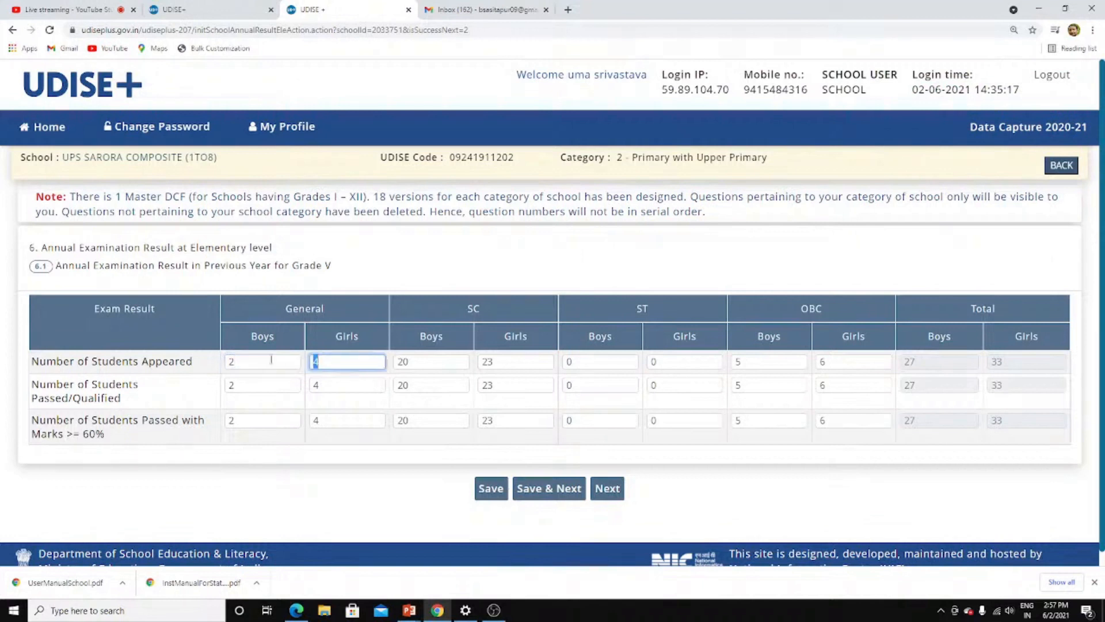
click(413, 361)
click(518, 362)
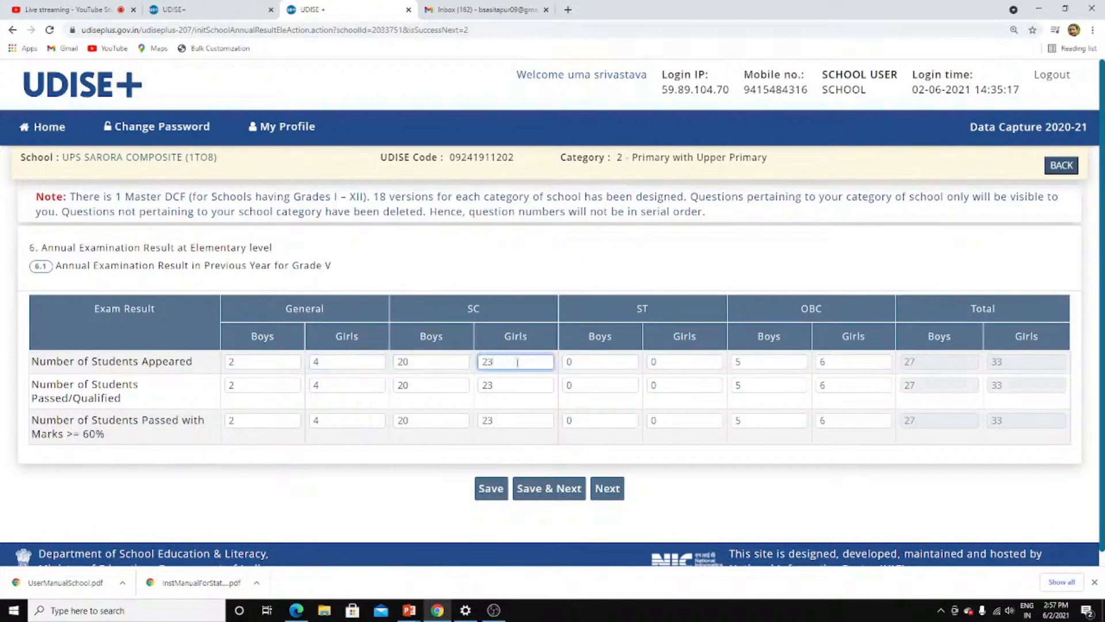
click(755, 363)
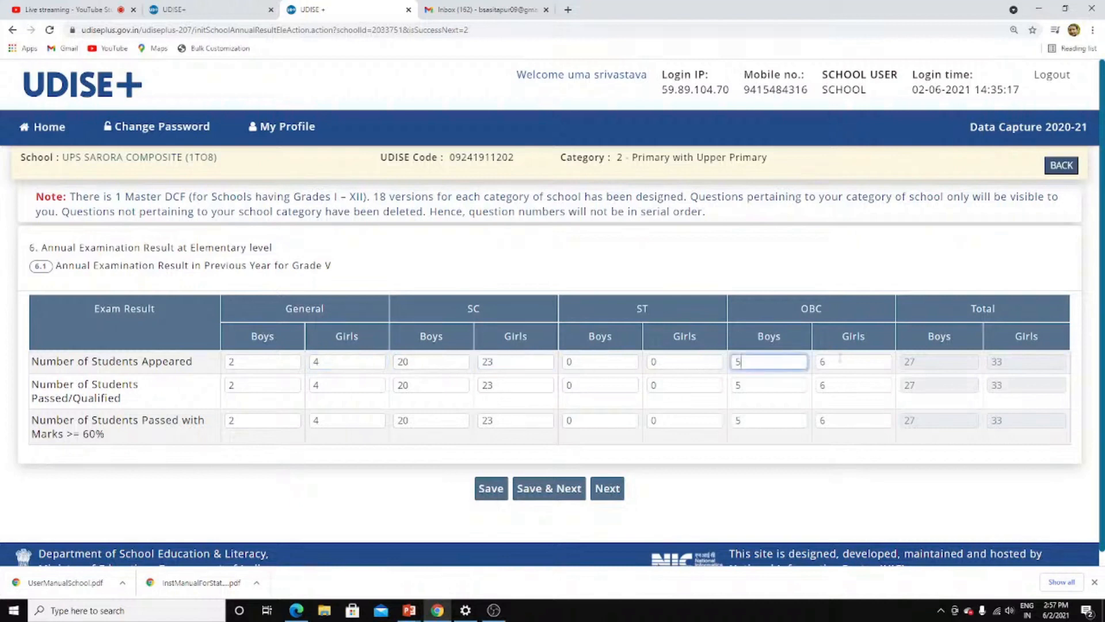
click(840, 360)
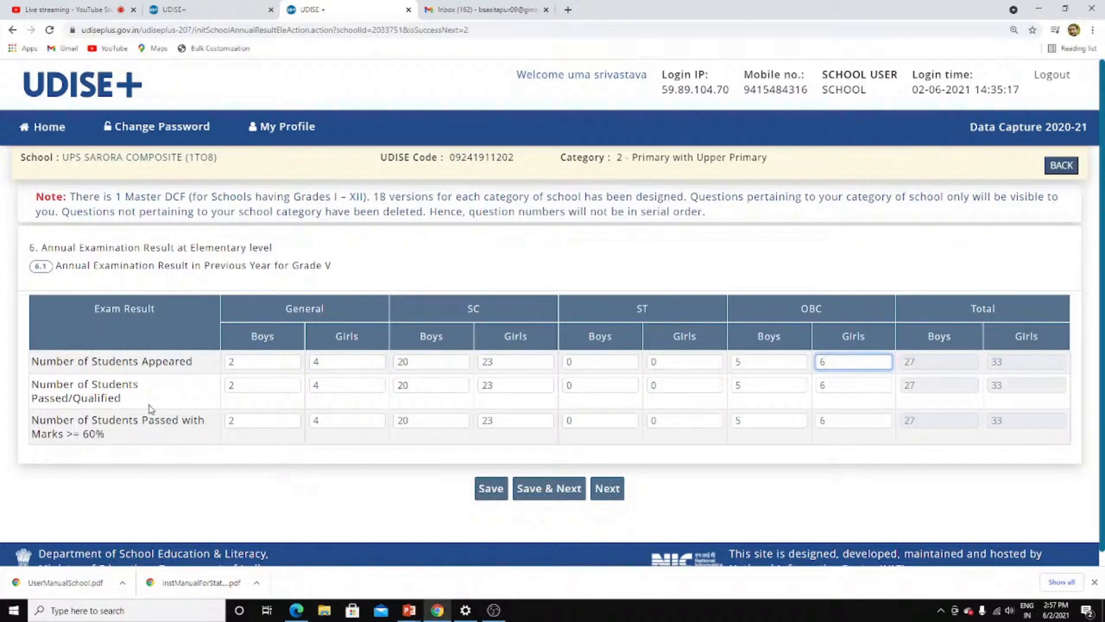
Step: Check the Grade V passed/qualified and 60%-or-above figures in section 6.1, then save the page and proceed to section 6.2
click(243, 385)
key(Tab)
key(Tab)
key(Tab)
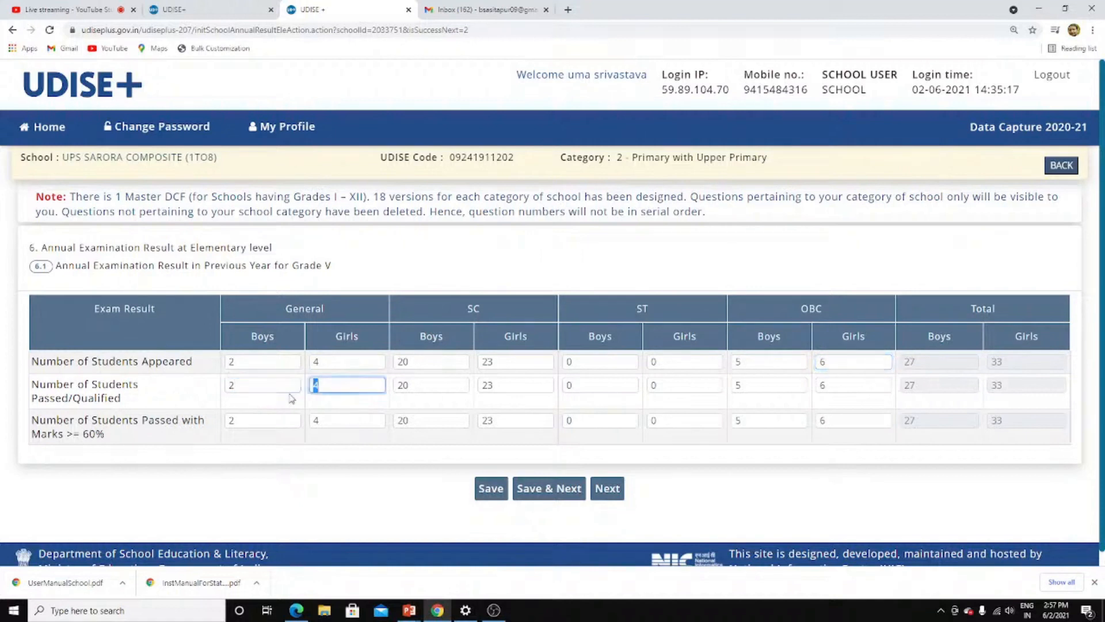
click(295, 425)
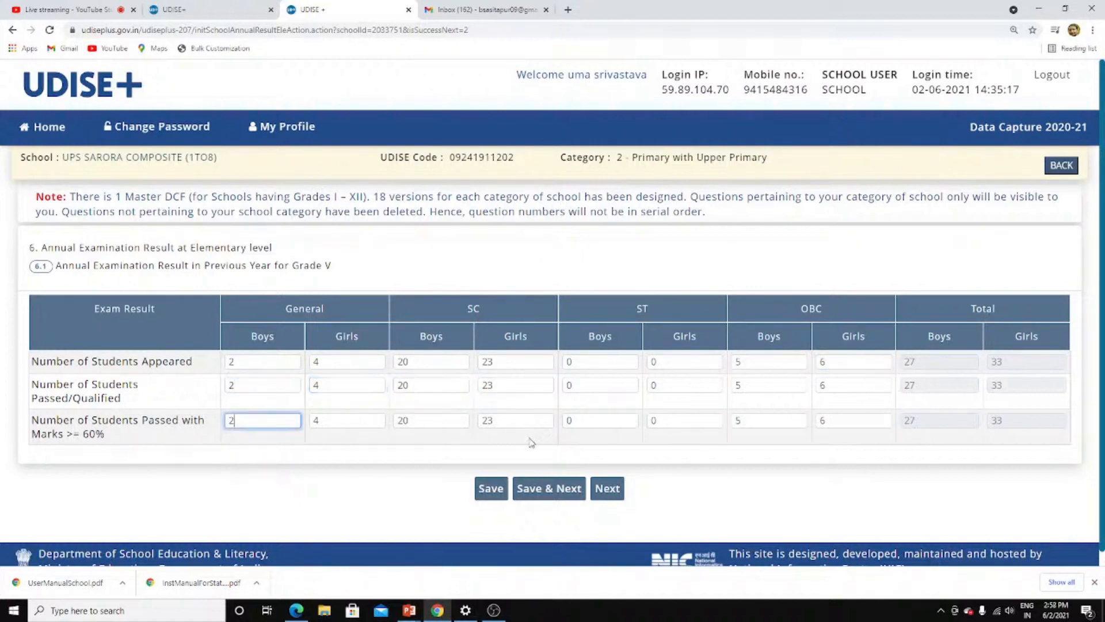
click(540, 488)
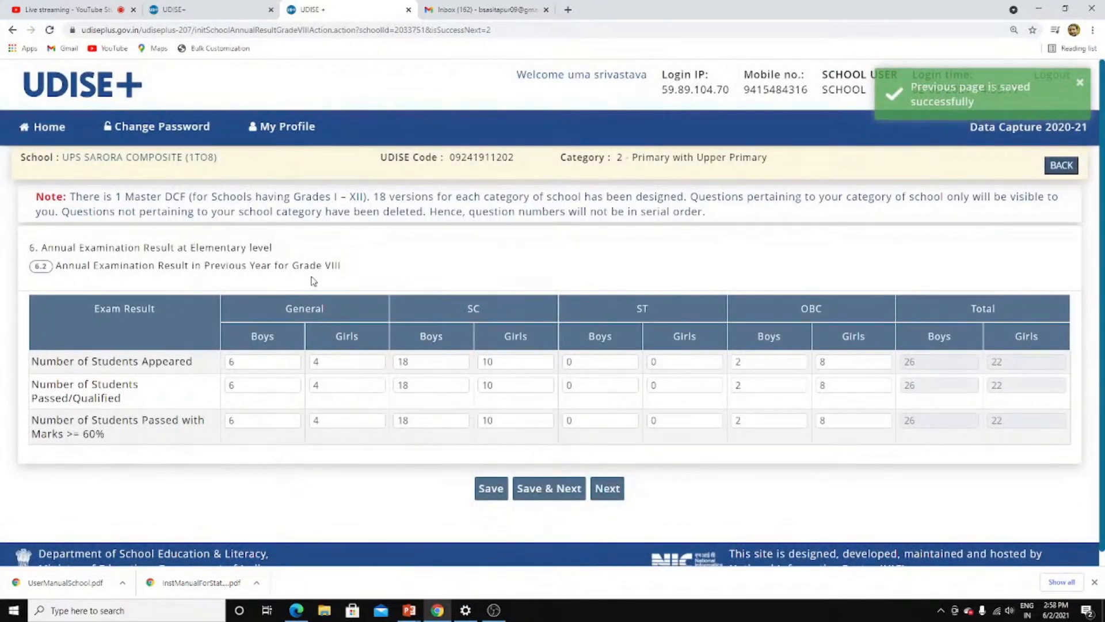
Step: Check the Grade VIII students appeared figures by social category in section 6.2, then save the page and proceed to section 8
click(279, 362)
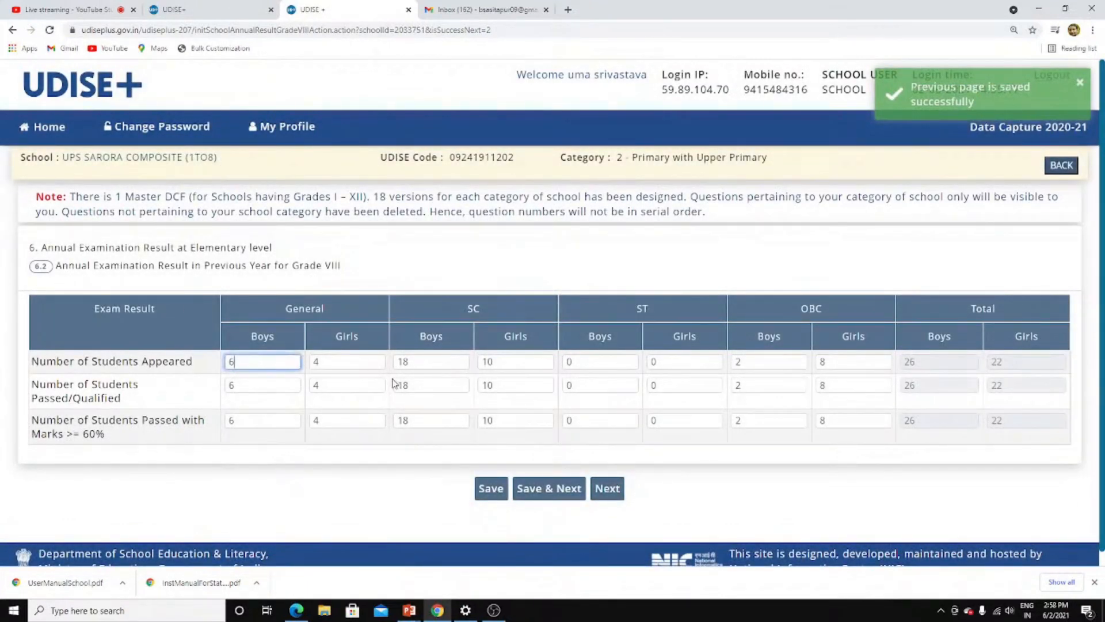
key(Tab)
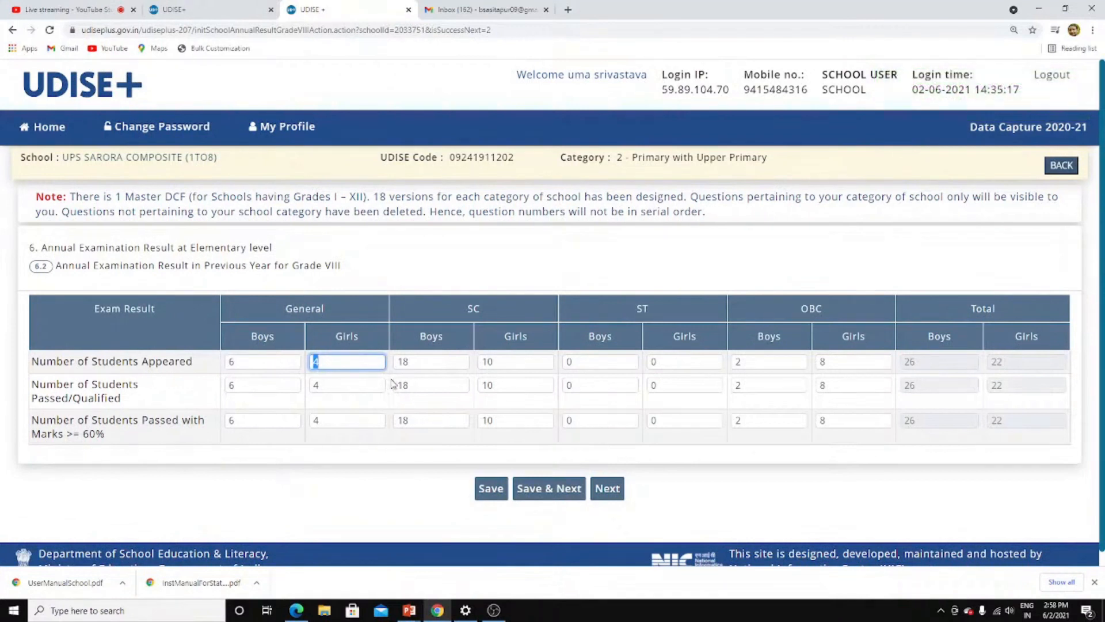
key(Tab)
key(Tab)
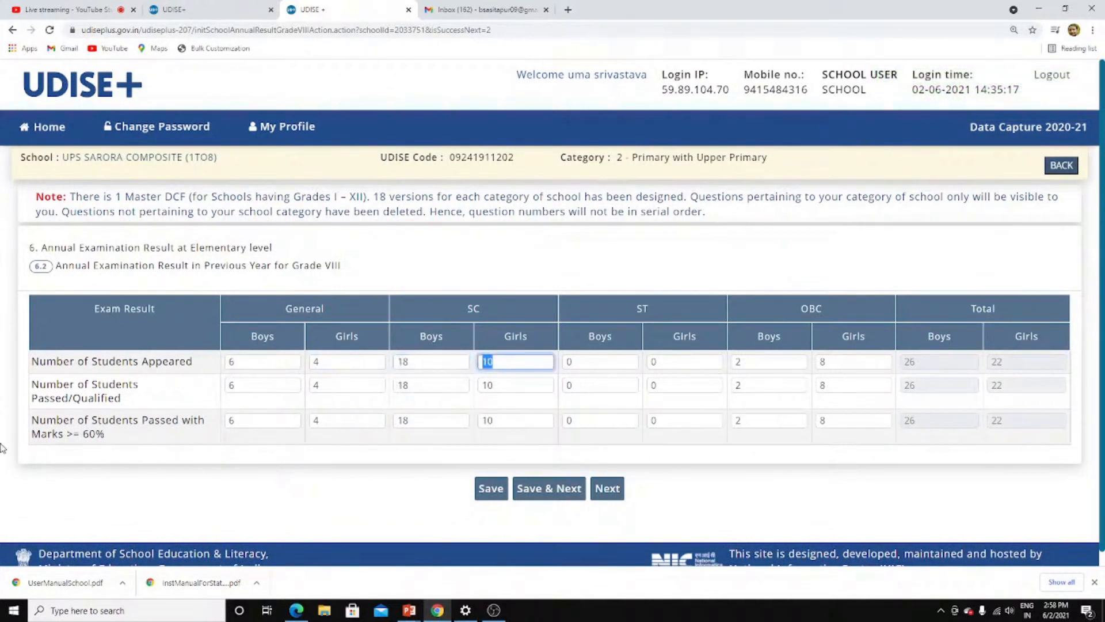
key(Tab)
key(Tab)
key(Tab)
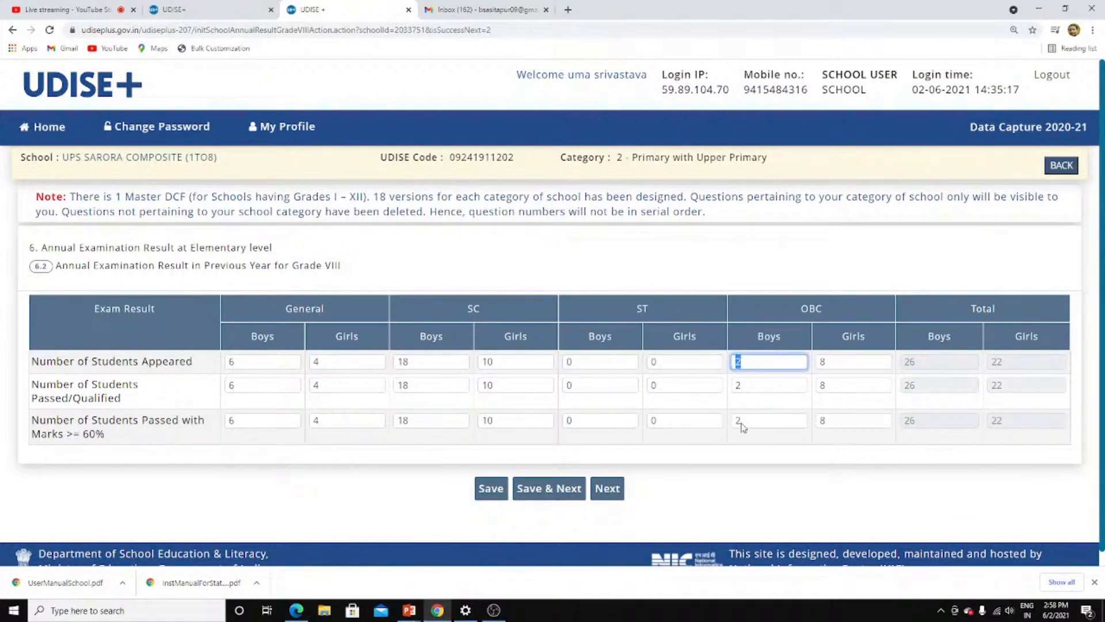
click(559, 491)
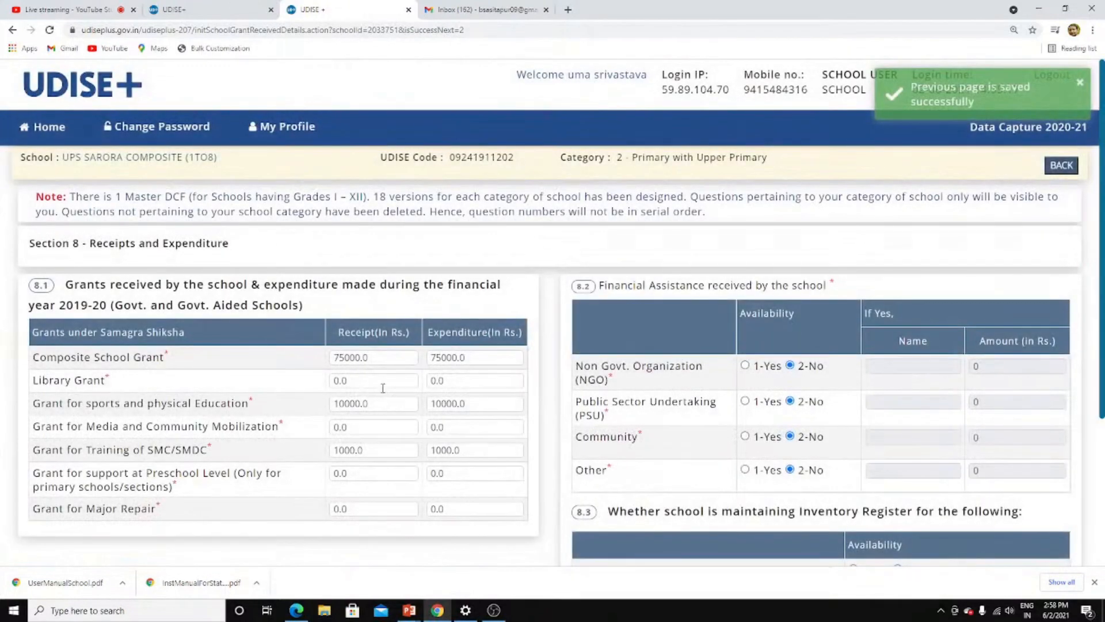
Step: Check the receipt and expenditure amounts for the Composite School Grant and Library Grant in section 8.1
click(386, 357)
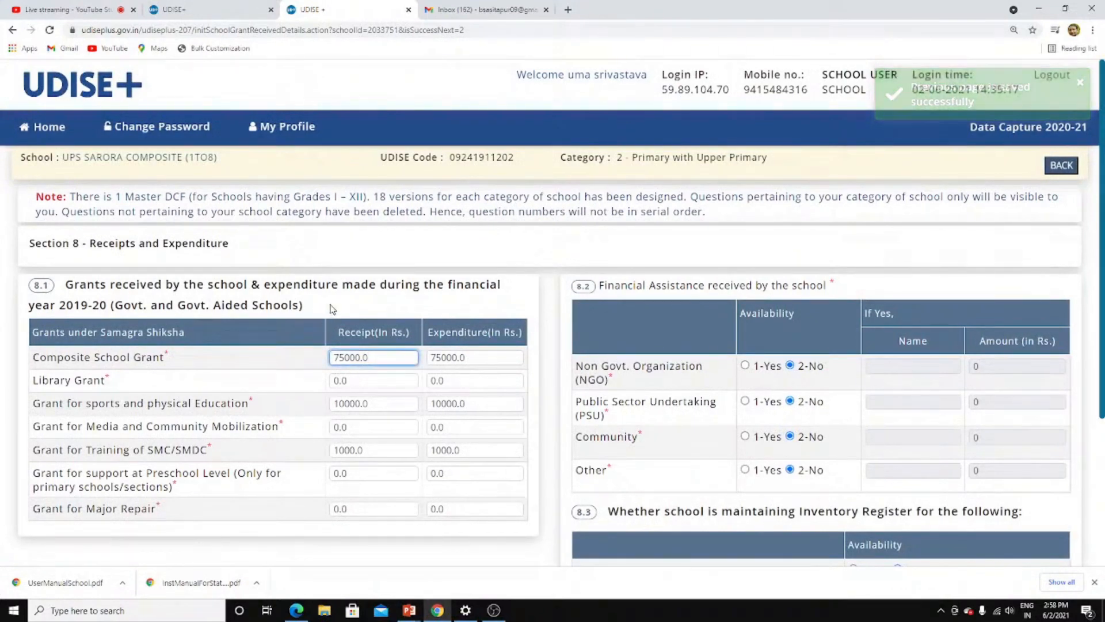
key(Tab)
key(shift+Tab)
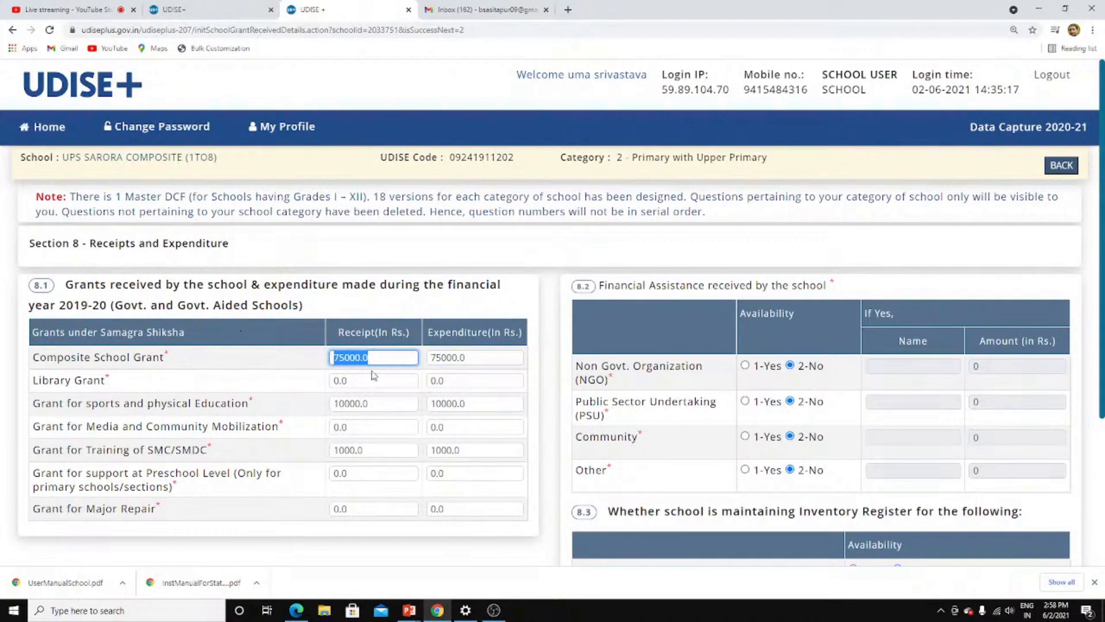
key(Tab)
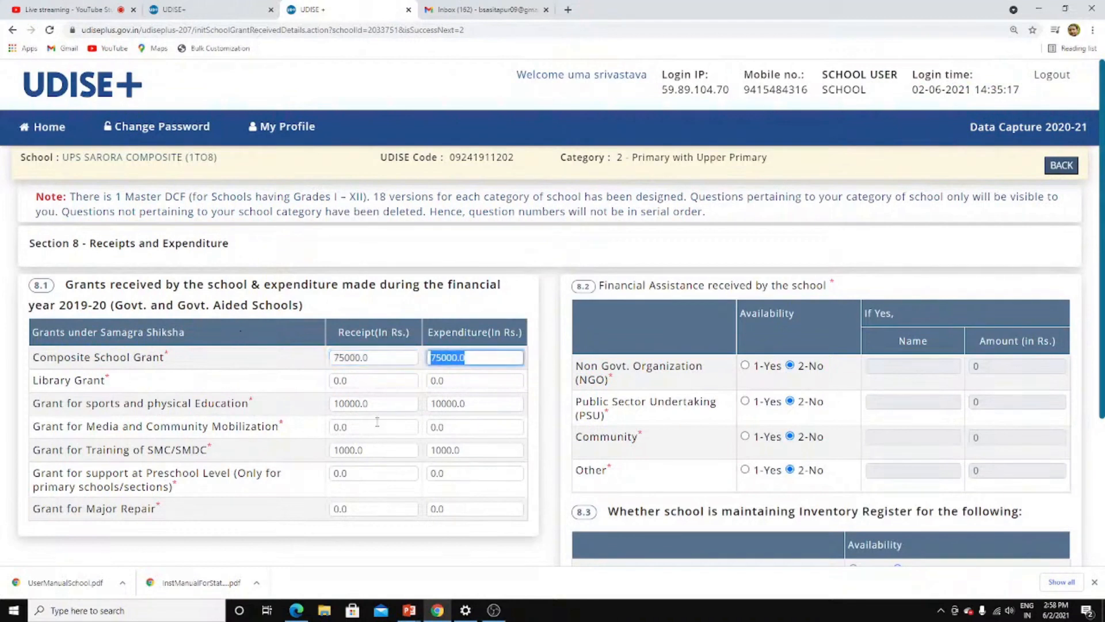
key(Tab)
key(Tab)
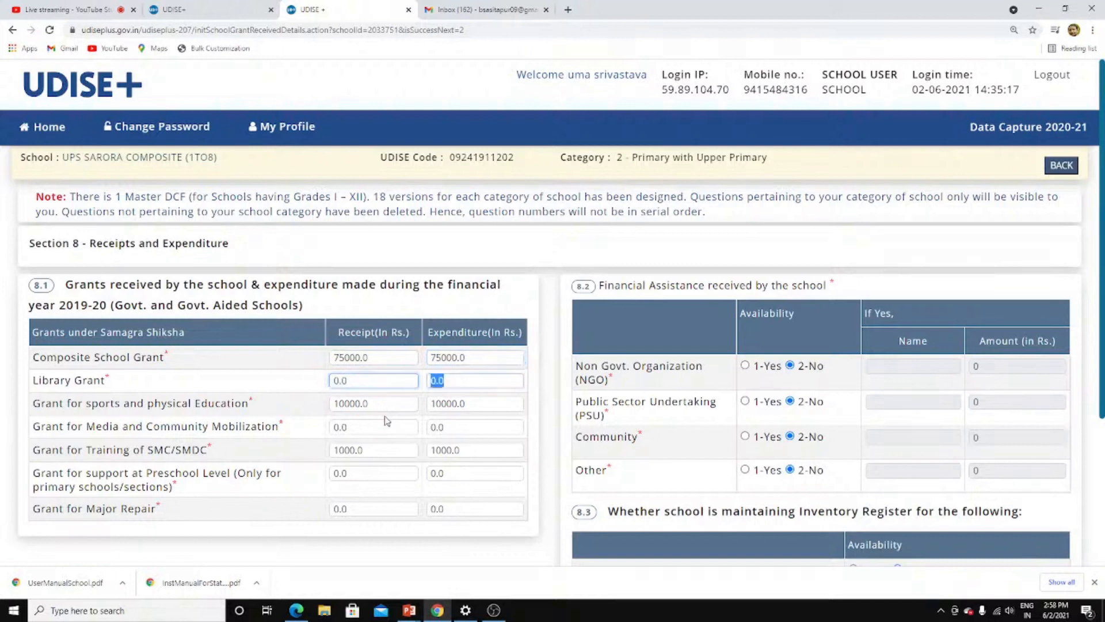
Step: Check the receipt and expenditure amounts for the sports and physical education grant and the SMC/SMDC training grant in section 8.1
key(Tab)
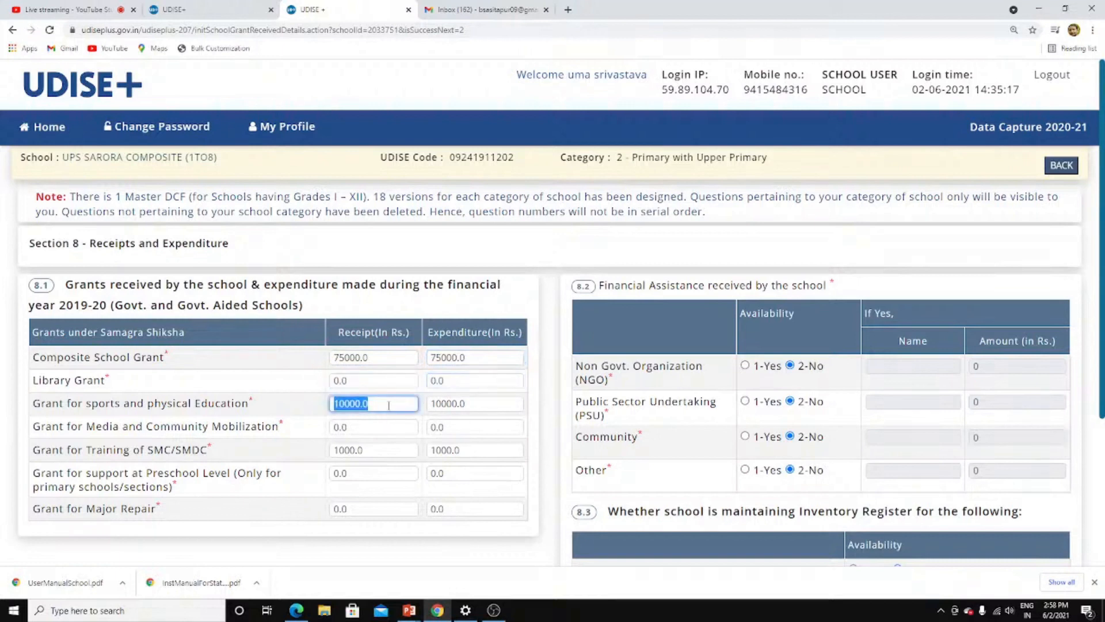
click(278, 404)
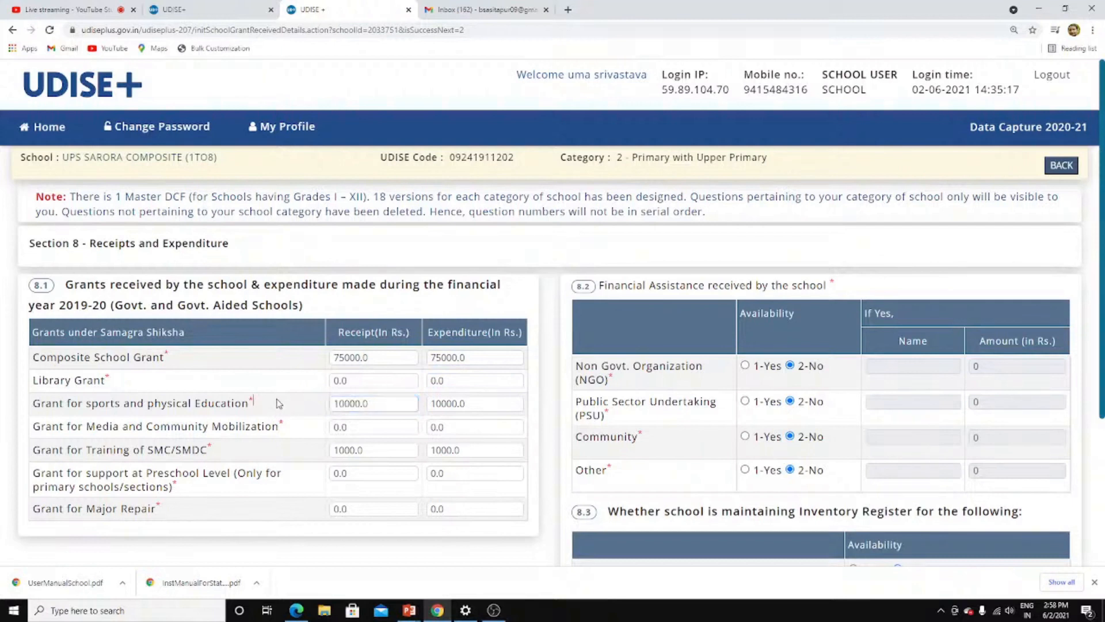
key(Tab)
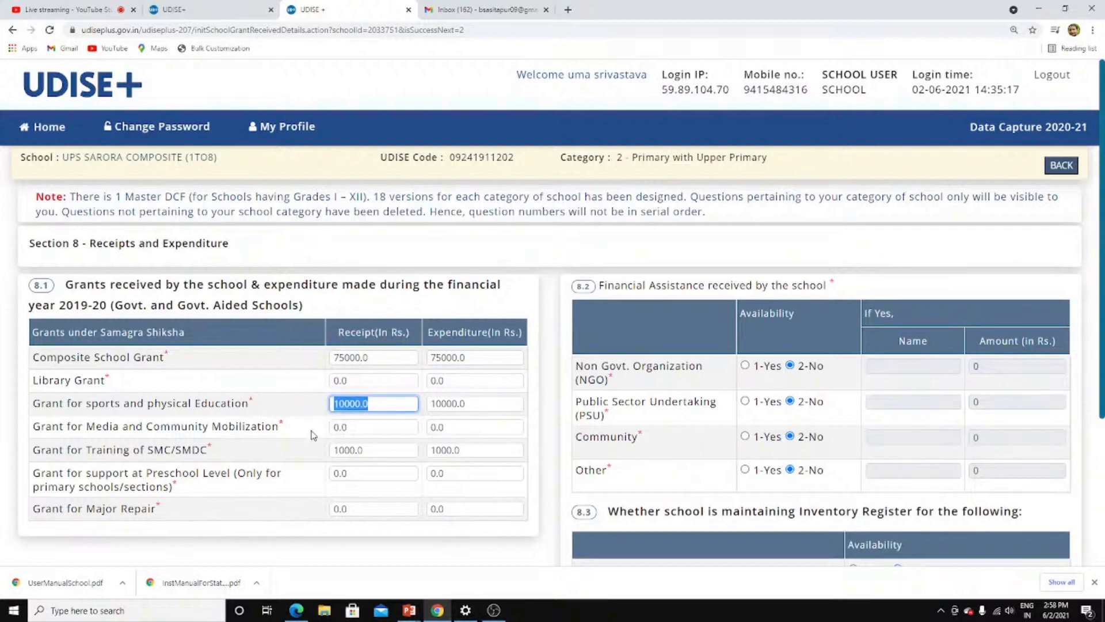
key(Tab)
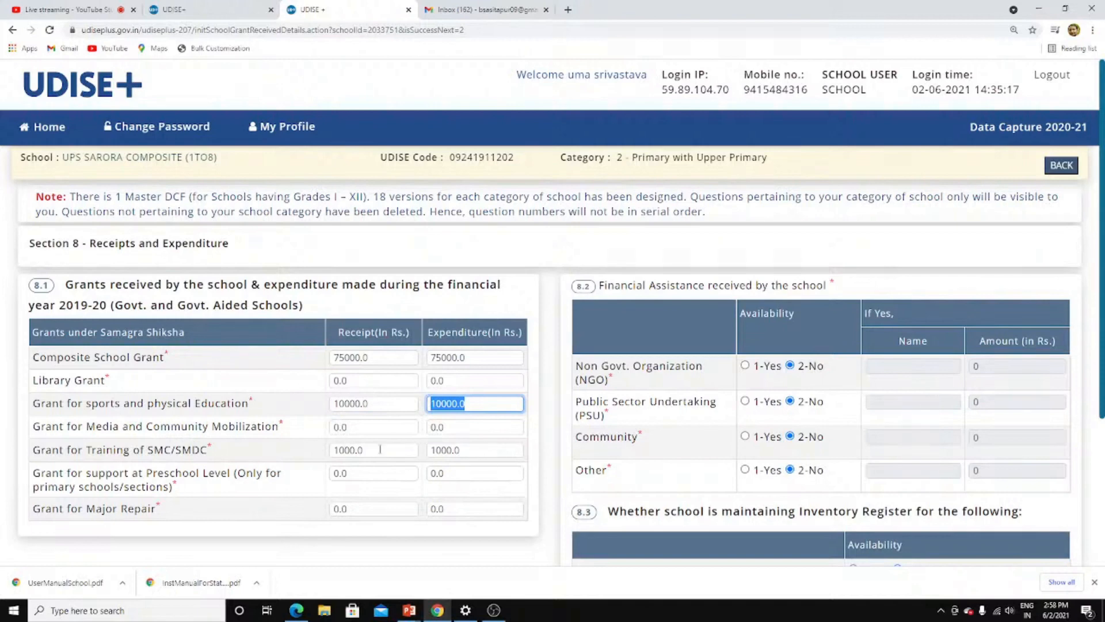
click(380, 449)
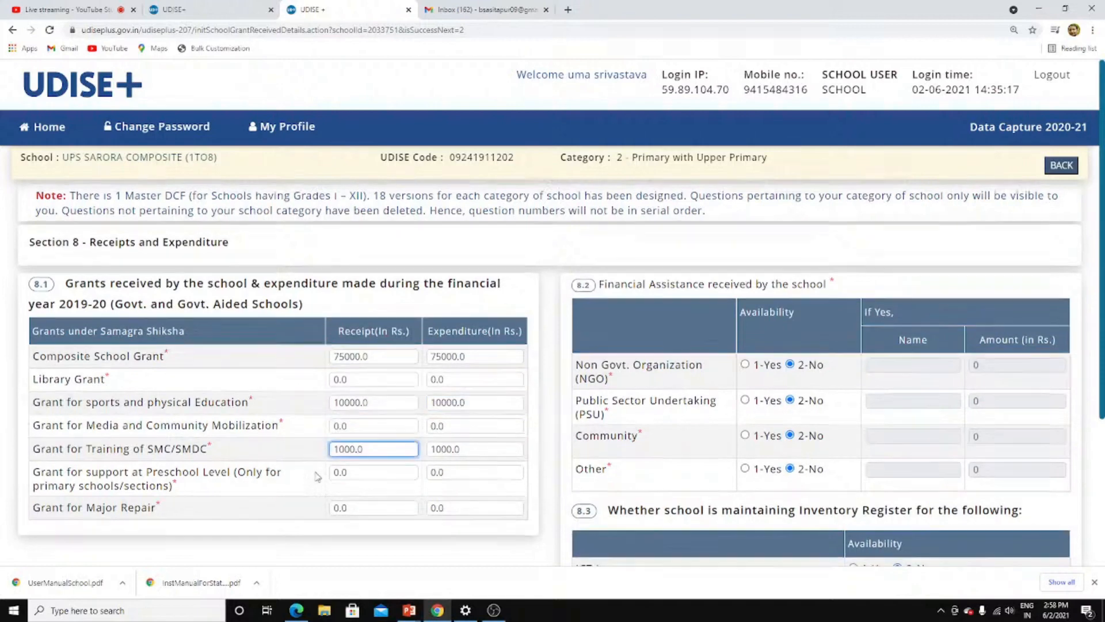
scroll(403, 460, down, 2)
scroll(421, 448, up, 2)
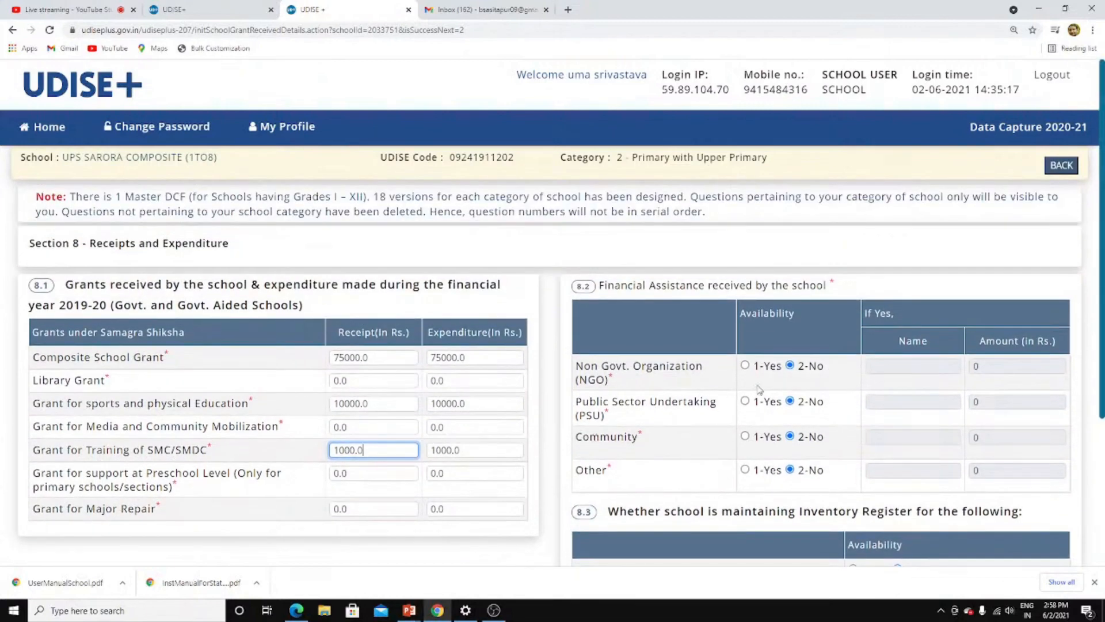
Step: Try marking NGO financial assistance as 1-Yes in section 8.2 to enable its name field, and set it back to 2-No
click(684, 379)
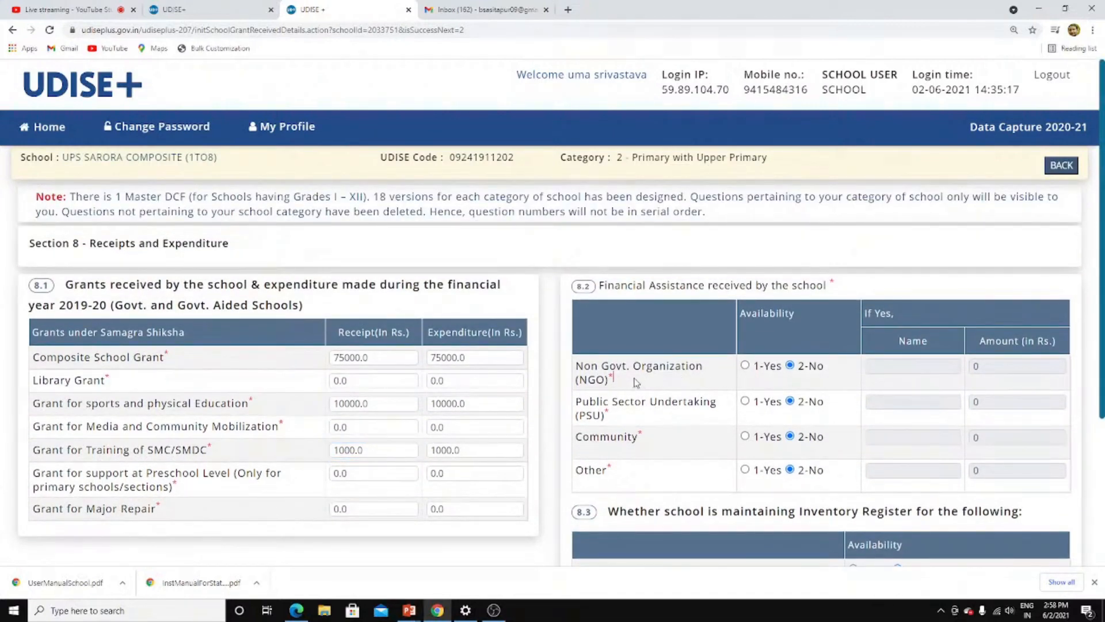
click(744, 365)
click(924, 367)
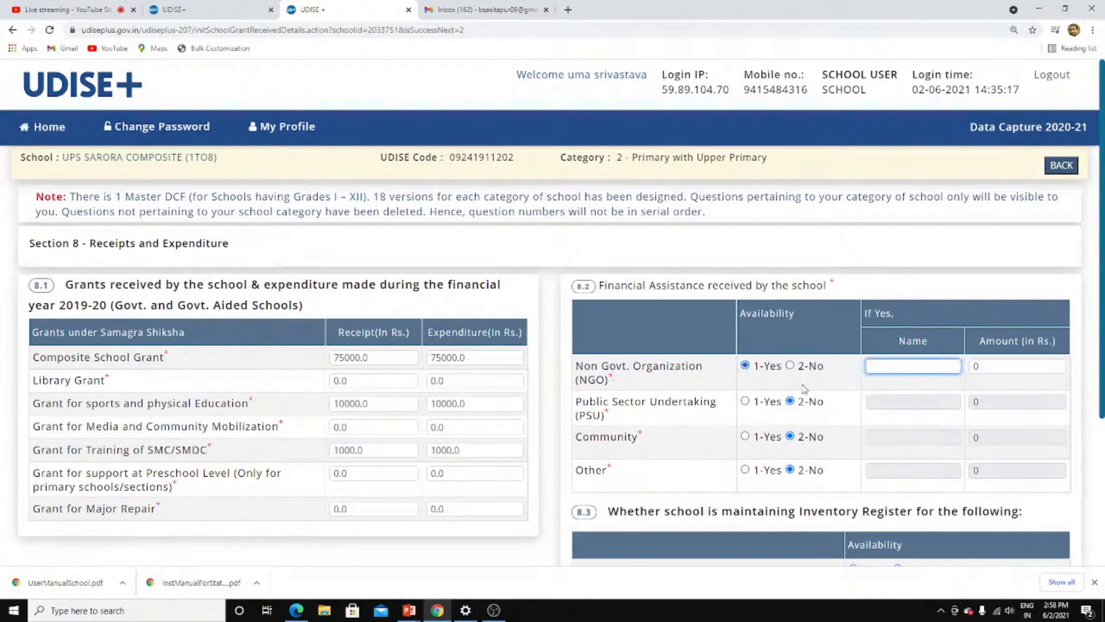
click(790, 366)
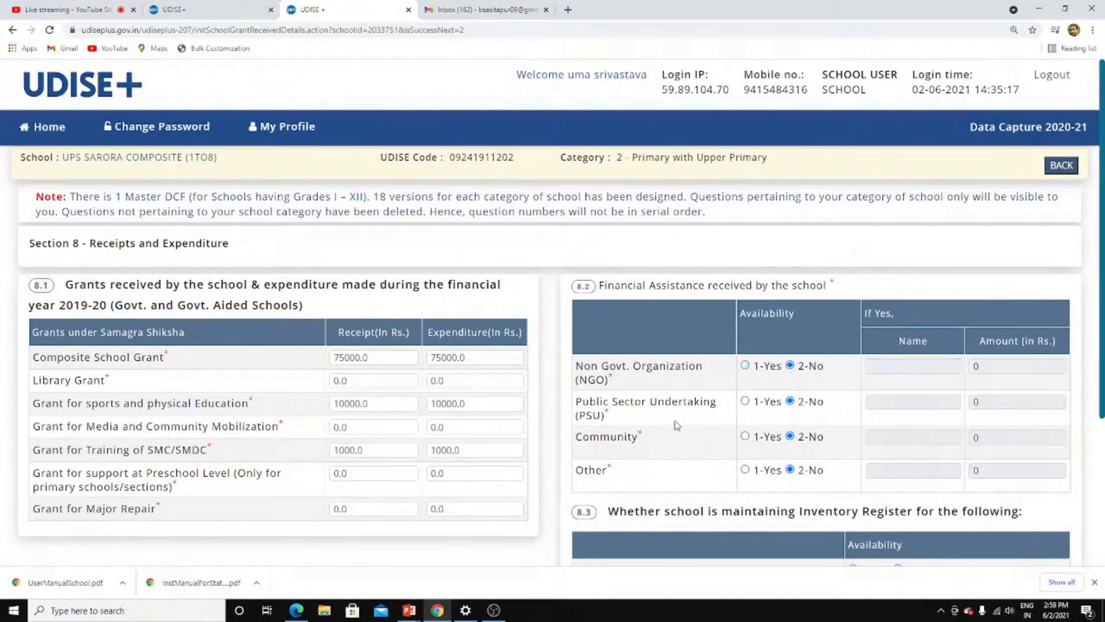
Step: Review the remaining financial assistance and section 8.3 inventory register answers, then save the page and proceed to section 10
scroll(667, 426, down, 2)
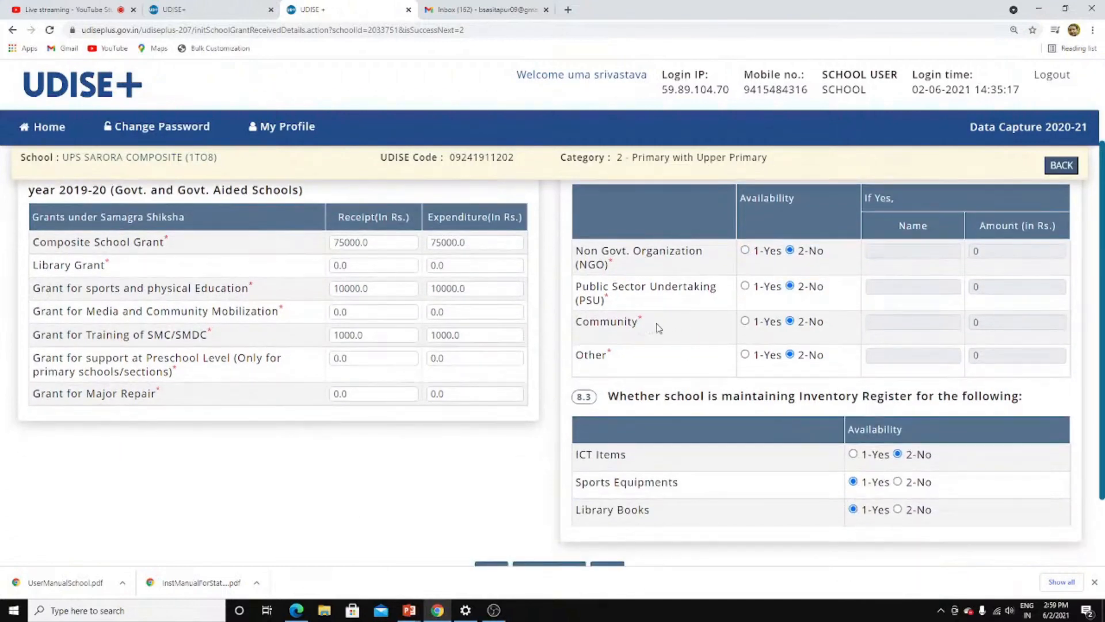
scroll(829, 397, down, 1)
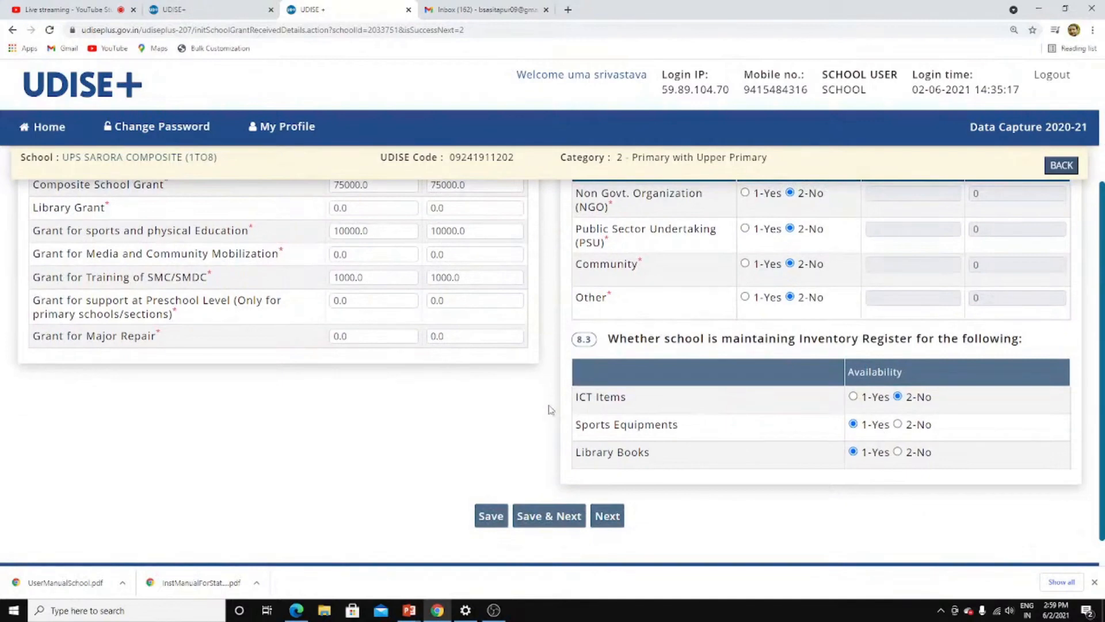
click(570, 514)
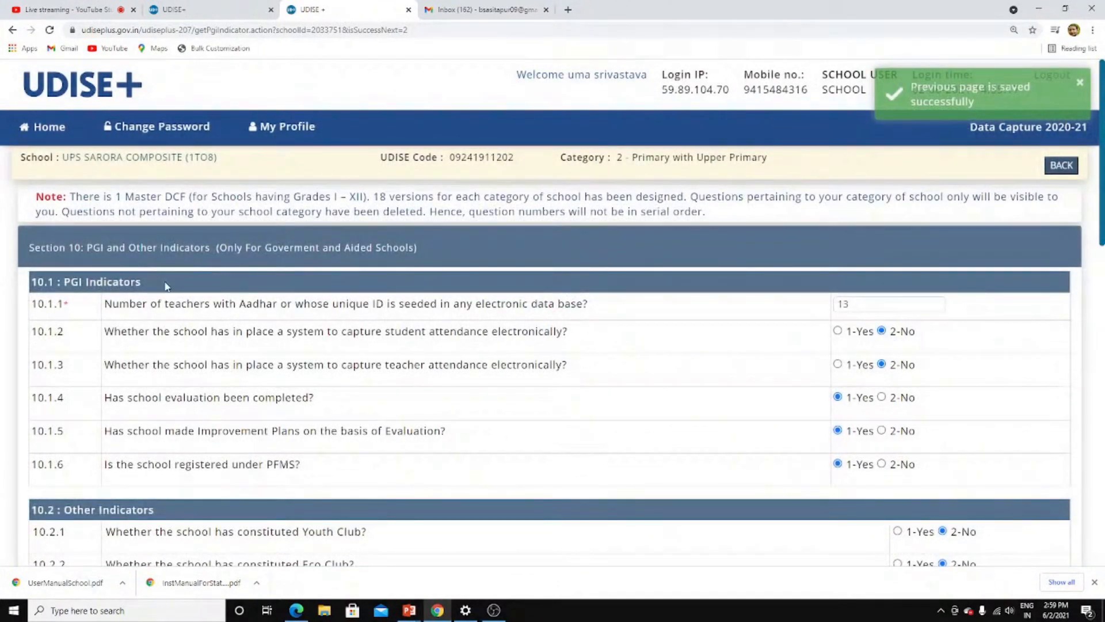
Step: Check the number of teachers with Aadhar or a seeded unique ID in PGI indicator 10.1.1
click(866, 304)
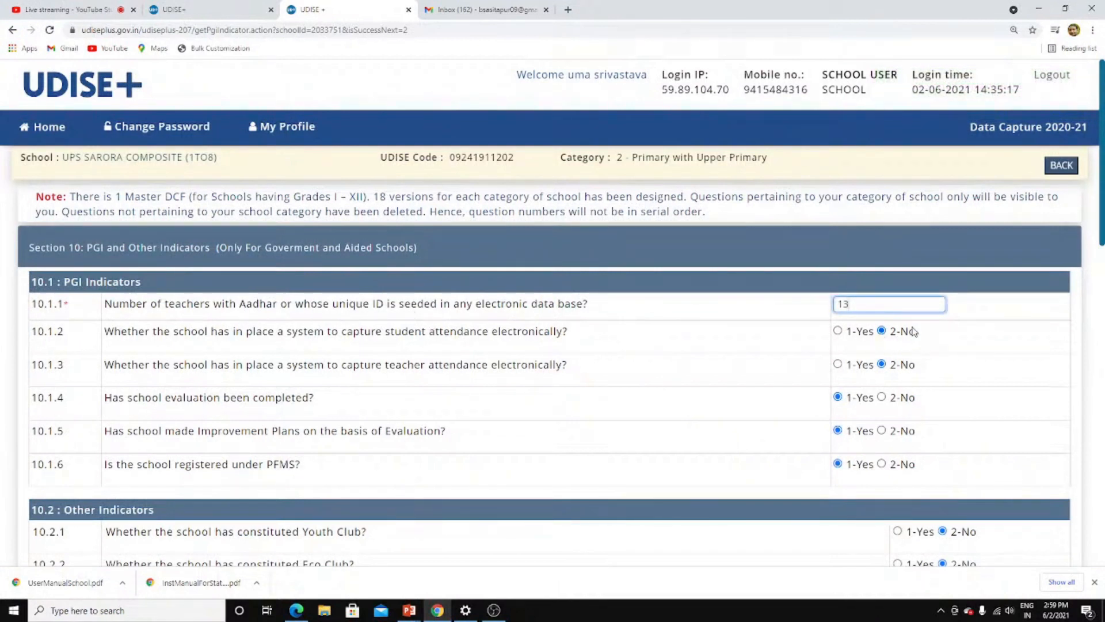
drag(851, 303, 763, 307)
key(Tab)
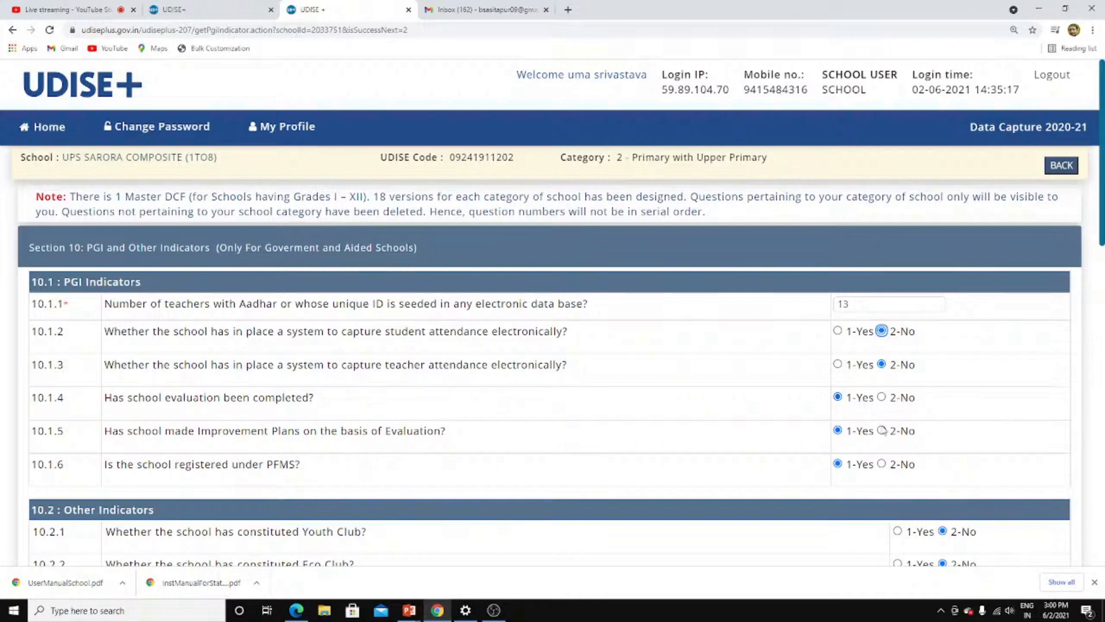
Step: Review the remaining PGI indicator answers in section 10.1, focusing on question 10.1.6 about the school's PFMS registration
scroll(892, 433, down, 1)
scroll(363, 369, down, 2)
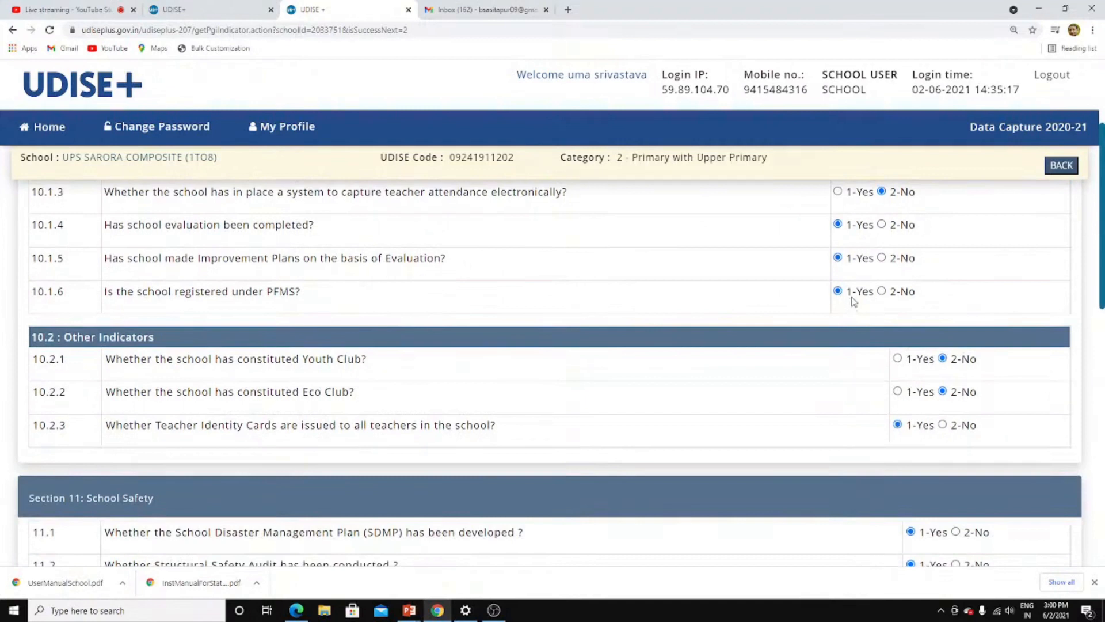
drag(300, 296, 104, 295)
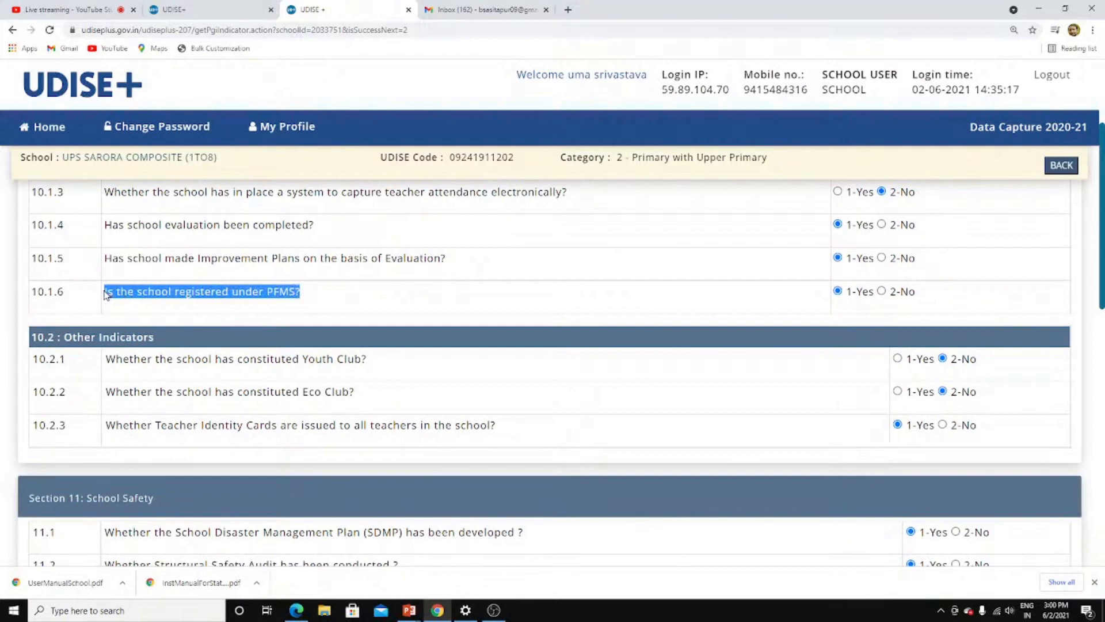
click(459, 297)
drag(507, 296, 99, 292)
click(379, 298)
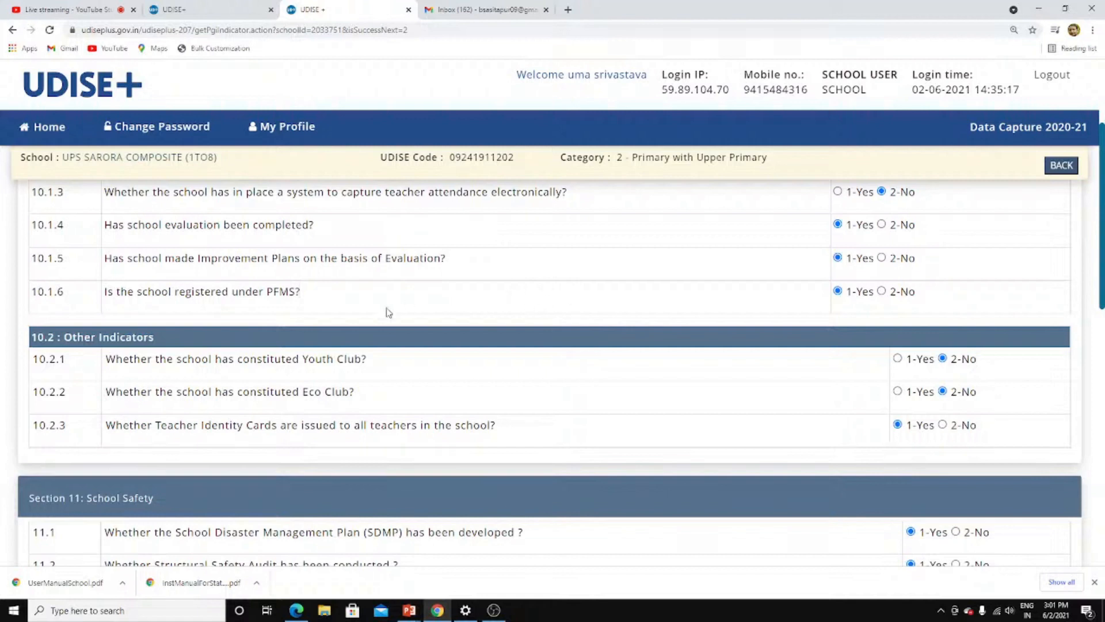
drag(316, 296, 106, 289)
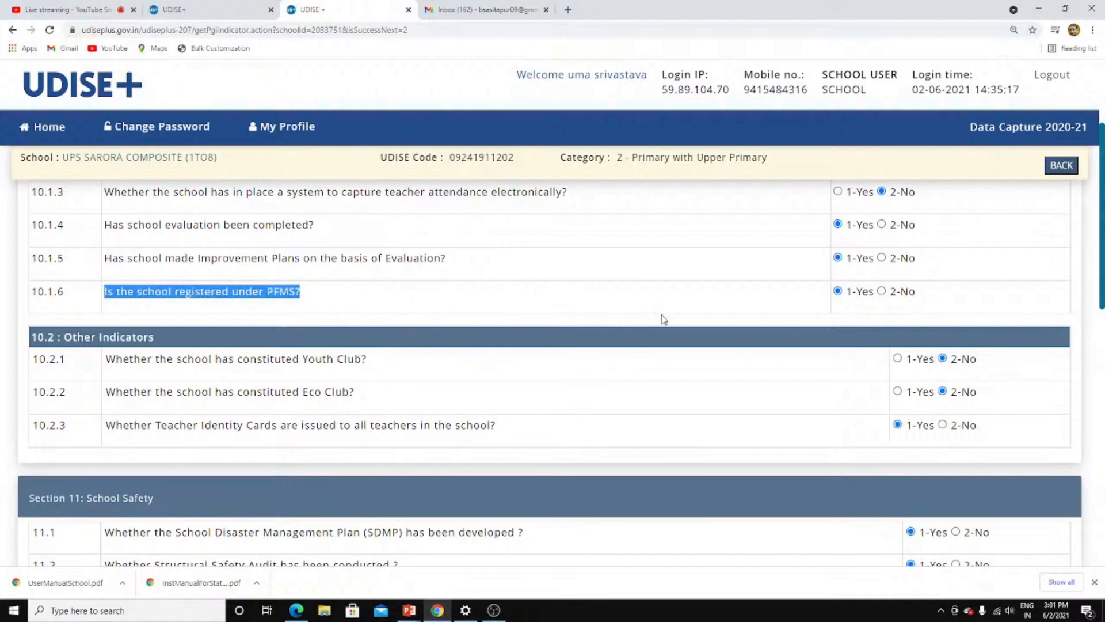
Step: Review the section 10.2 other indicators and section 11 school safety answers, then save and complete the form and acknowledge the important notes
click(752, 303)
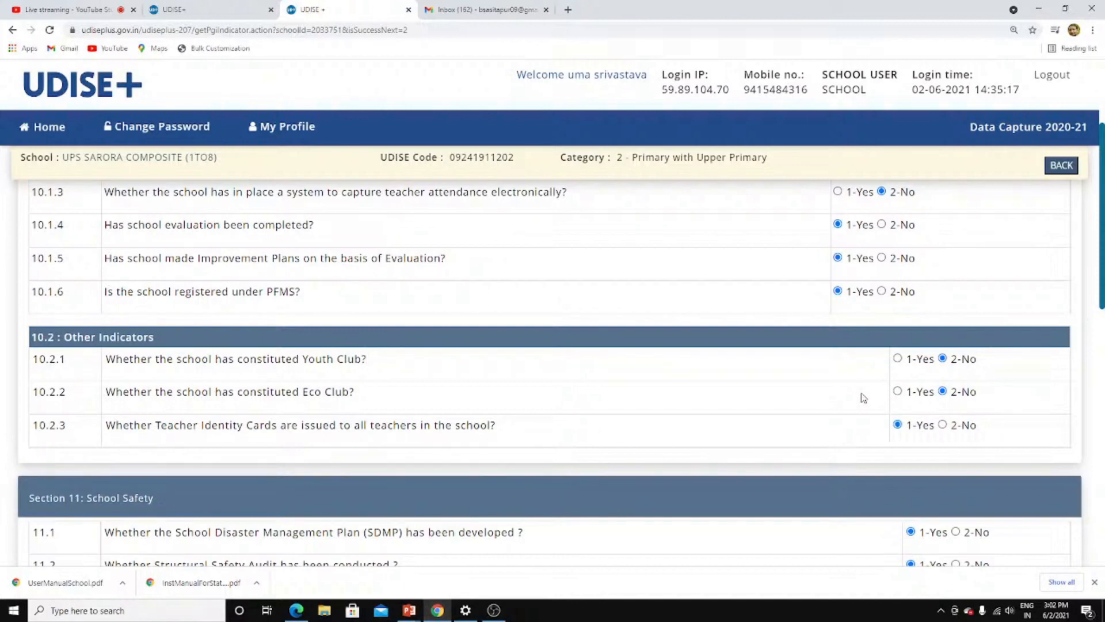
scroll(382, 394, down, 3)
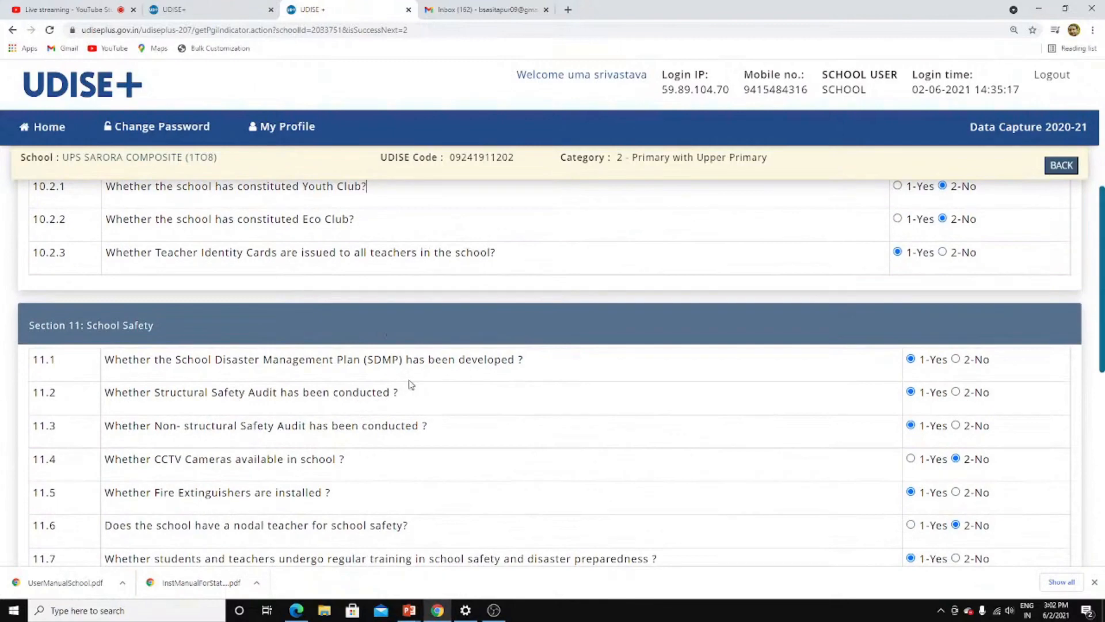
scroll(414, 384, down, 1)
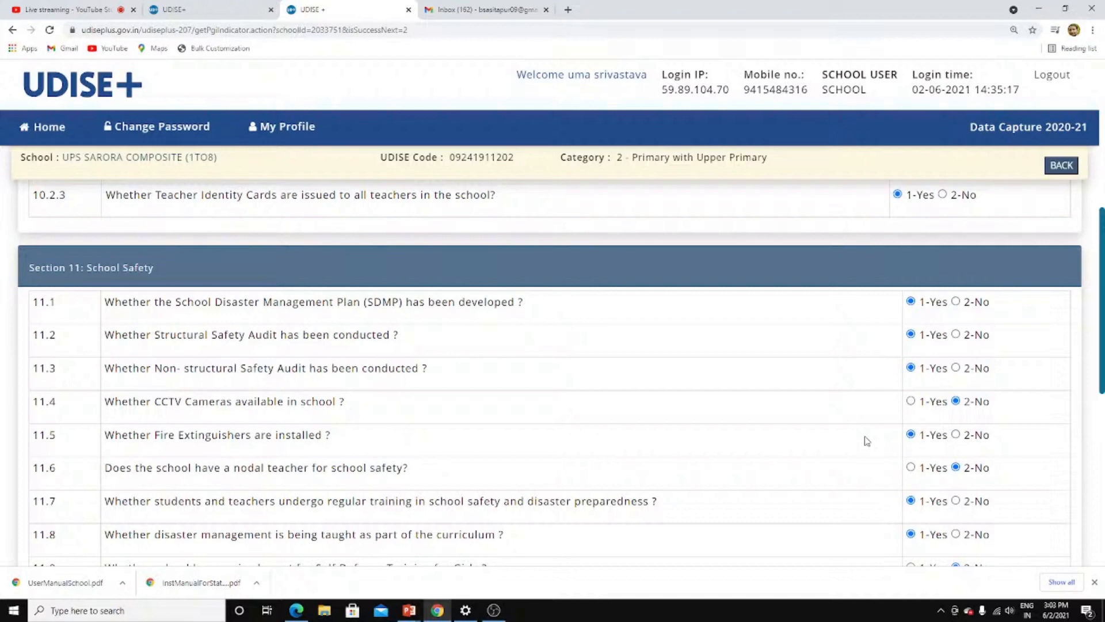
scroll(746, 461, down, 2)
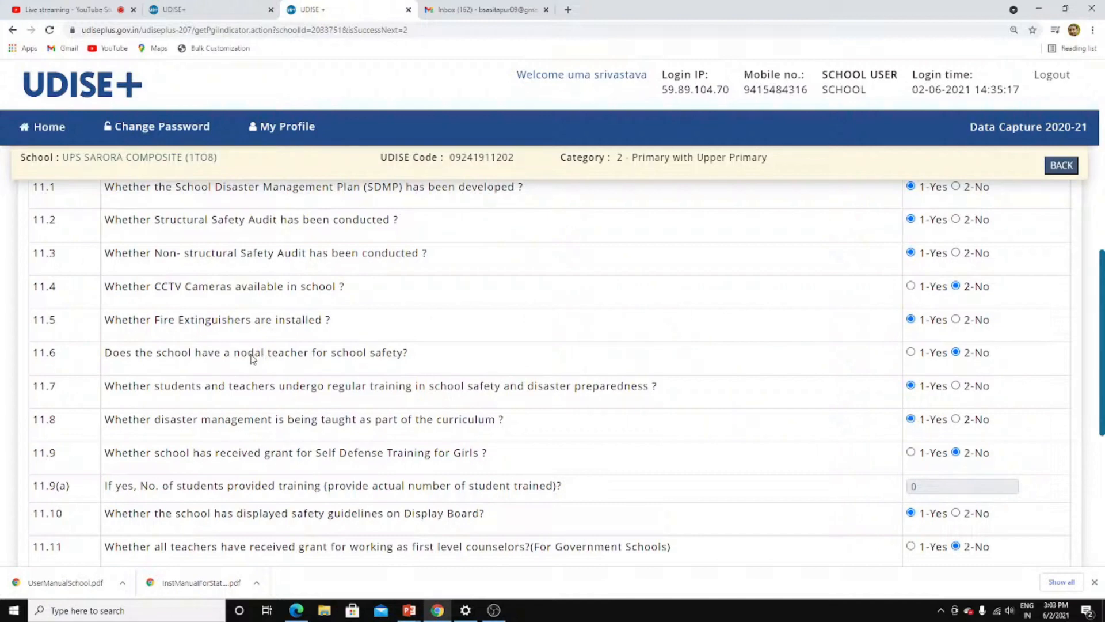
scroll(252, 358, down, 2)
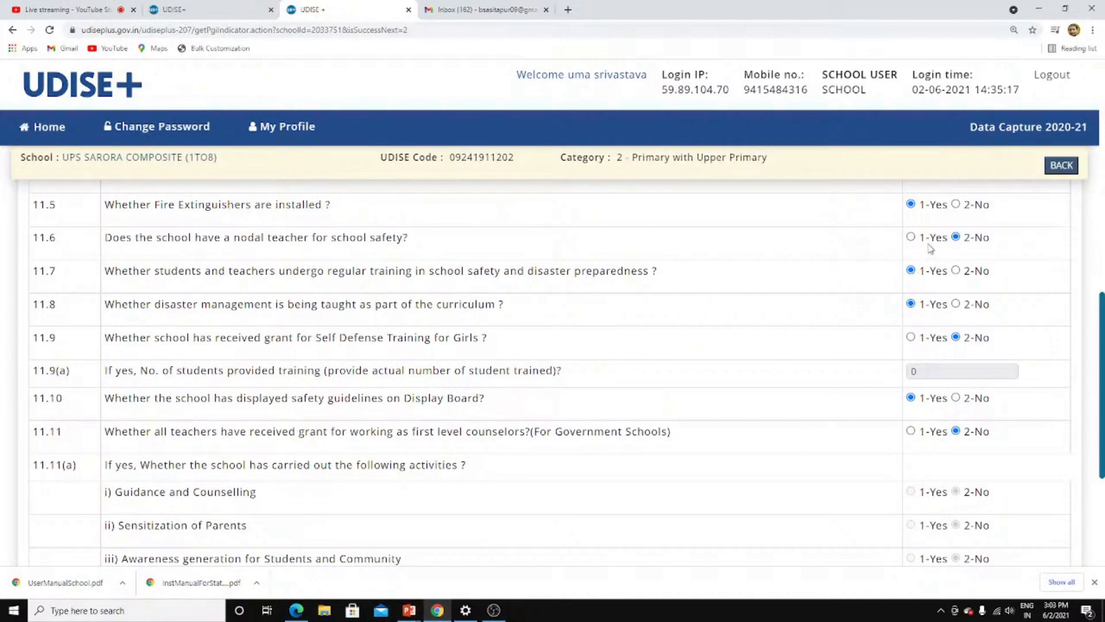
scroll(435, 300, down, 1)
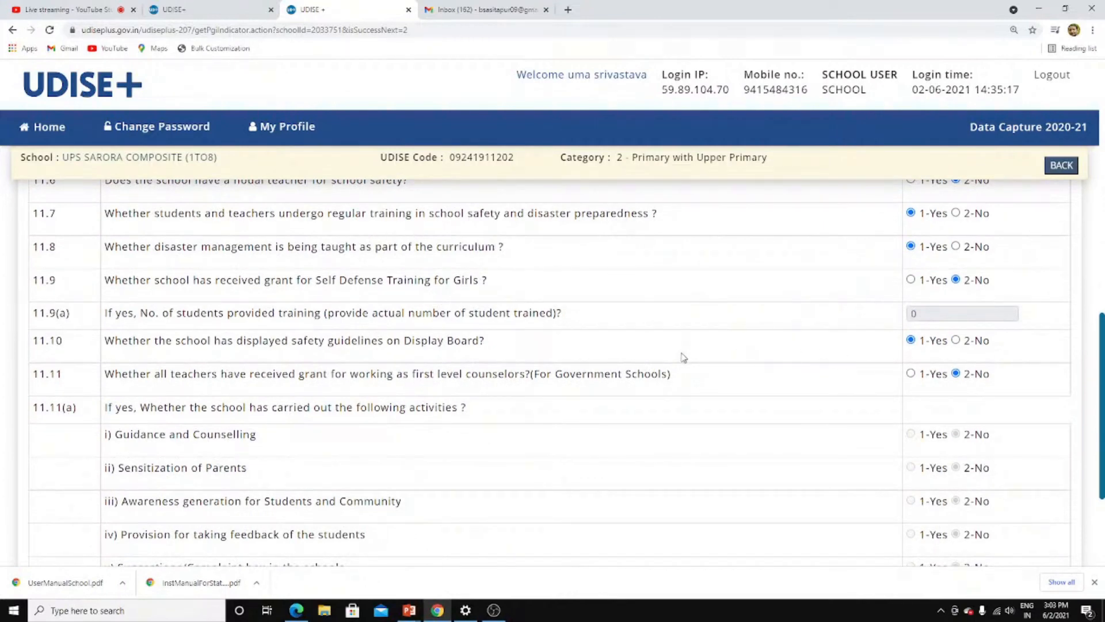
scroll(605, 355, down, 1)
scroll(918, 363, down, 1)
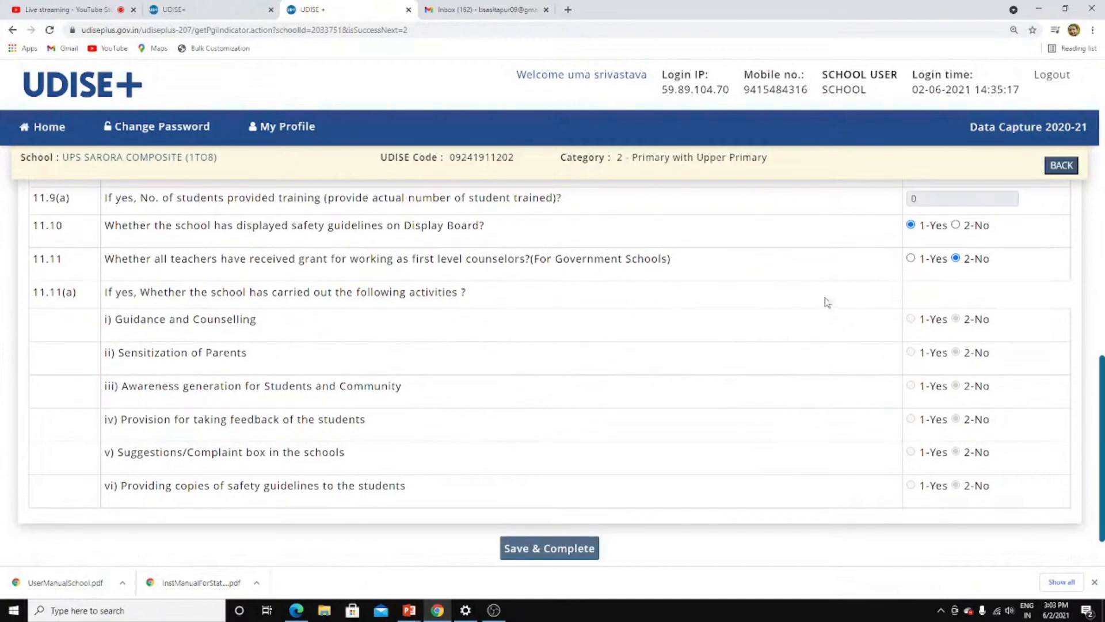
scroll(827, 305, up, 2)
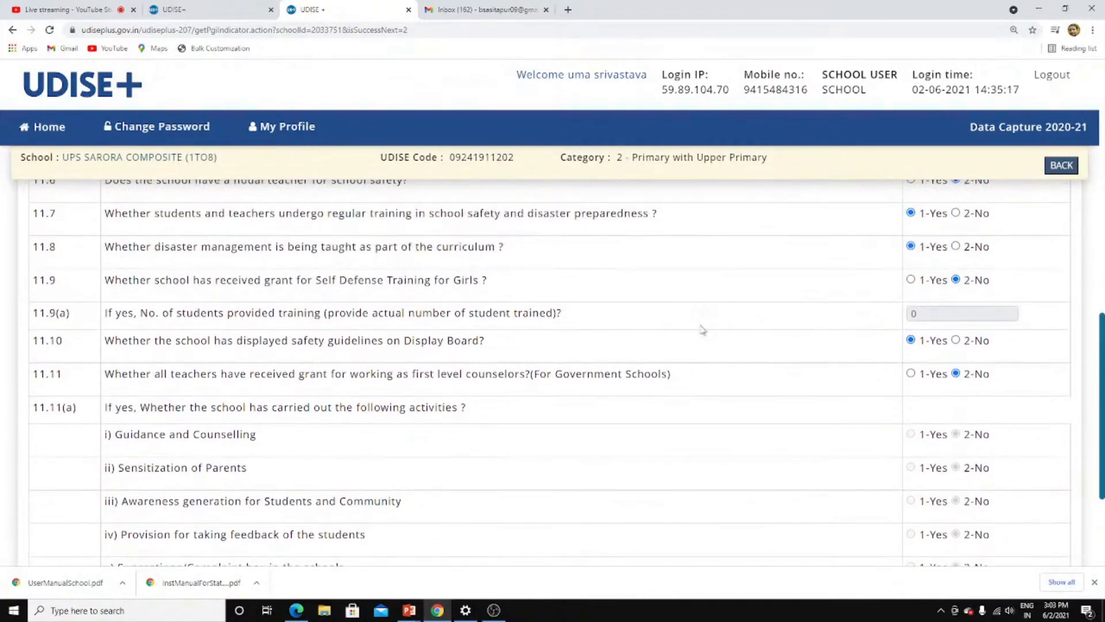
scroll(726, 333, down, 3)
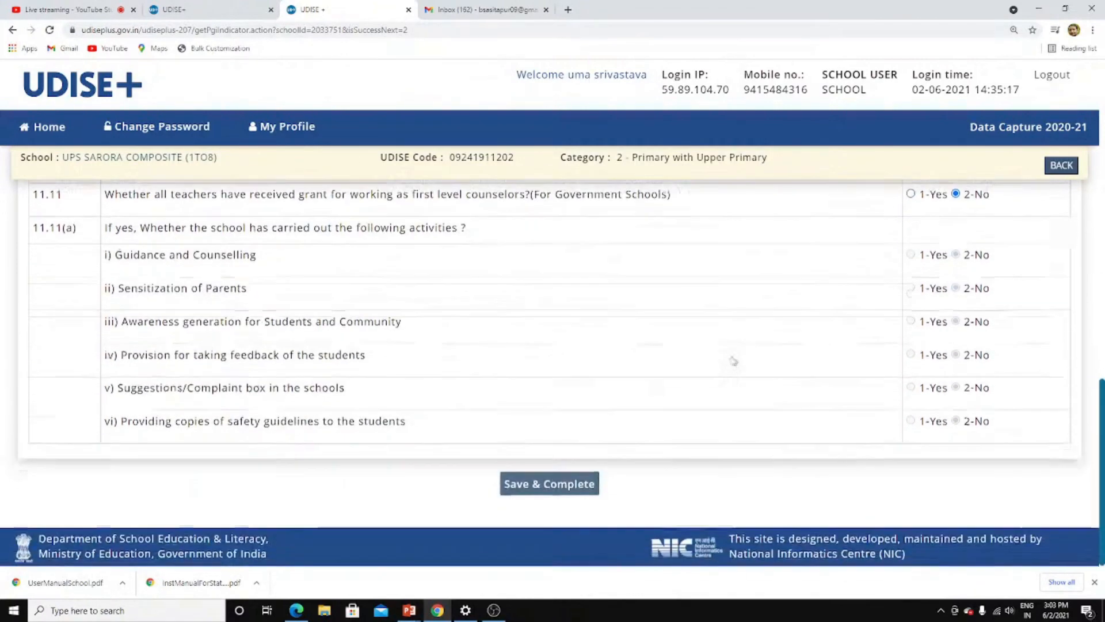
click(566, 485)
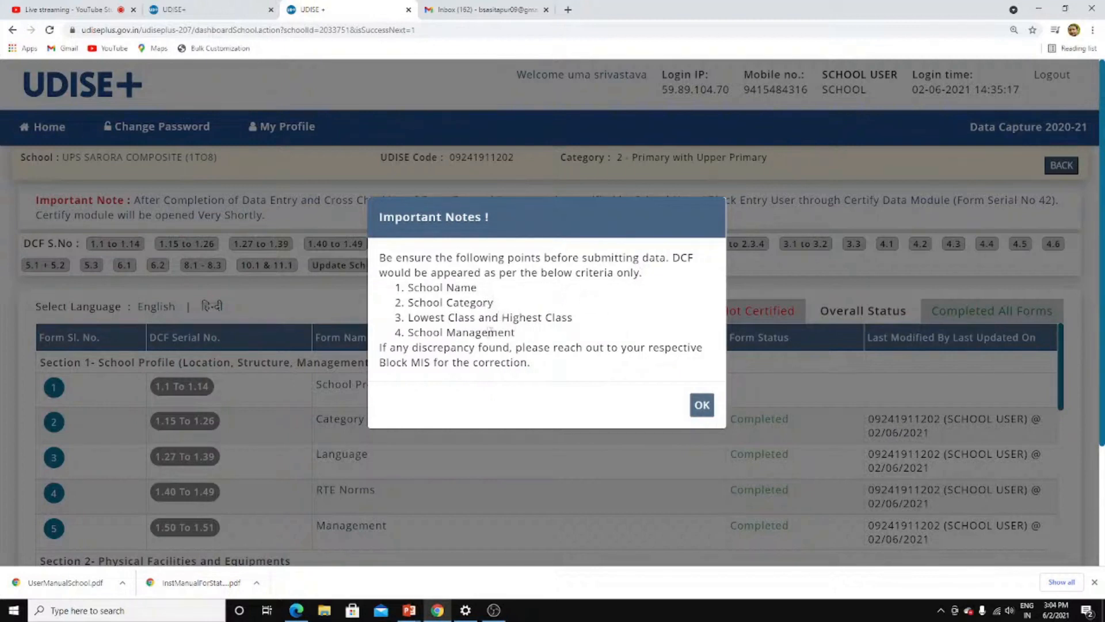
click(702, 406)
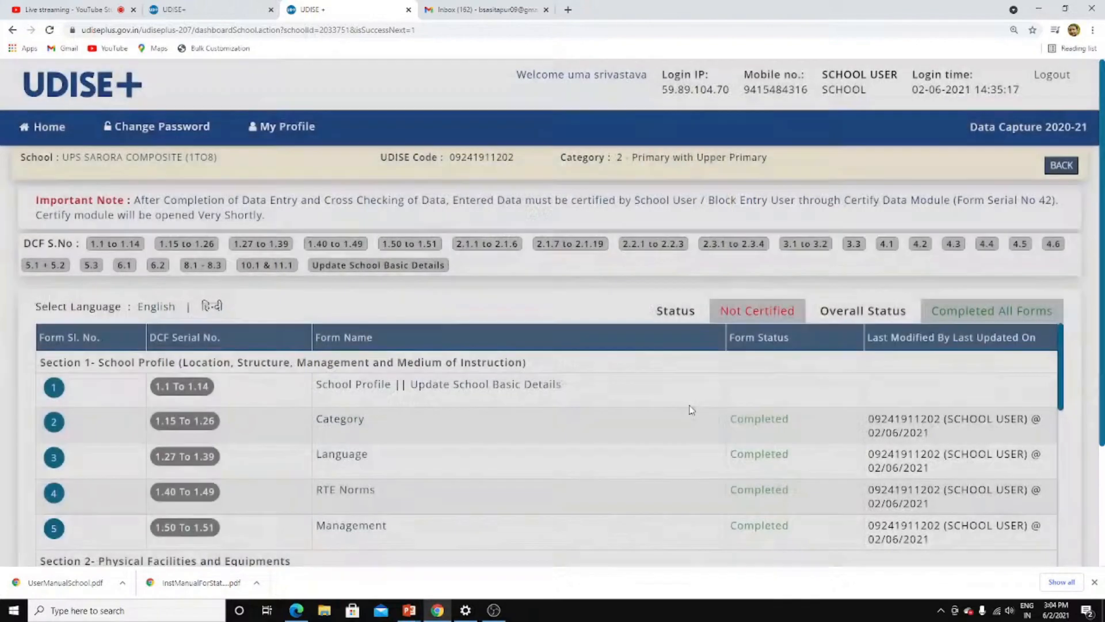
Step: Open Validation of Filled Data from the forms list and run the validation of all rules
scroll(616, 379, down, 10)
scroll(616, 378, down, 10)
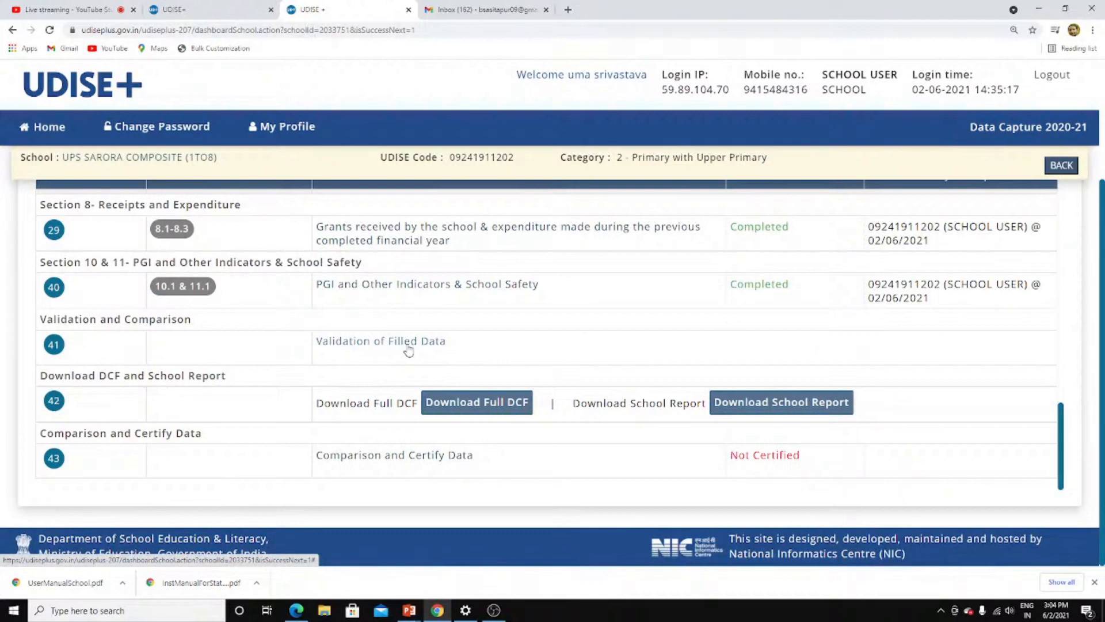
click(408, 347)
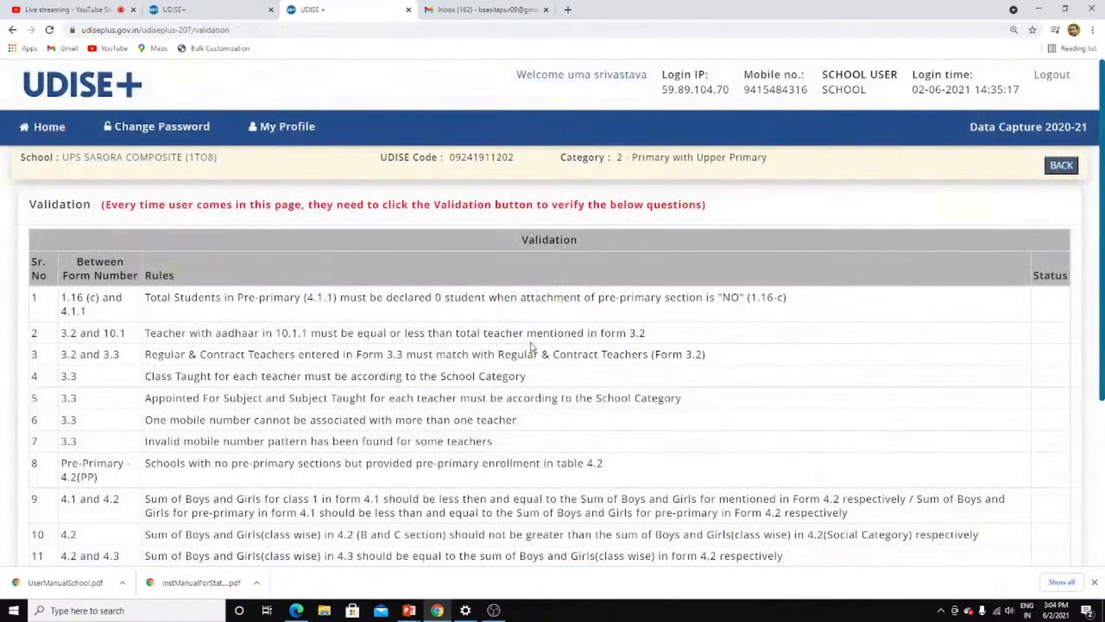
scroll(518, 276, down, 4)
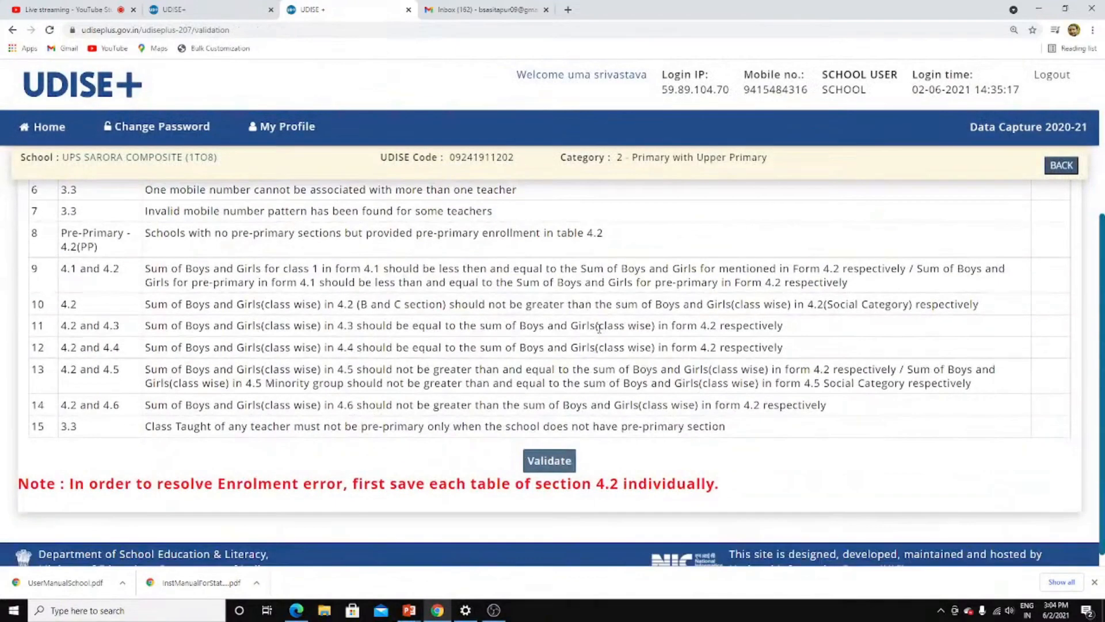
click(550, 460)
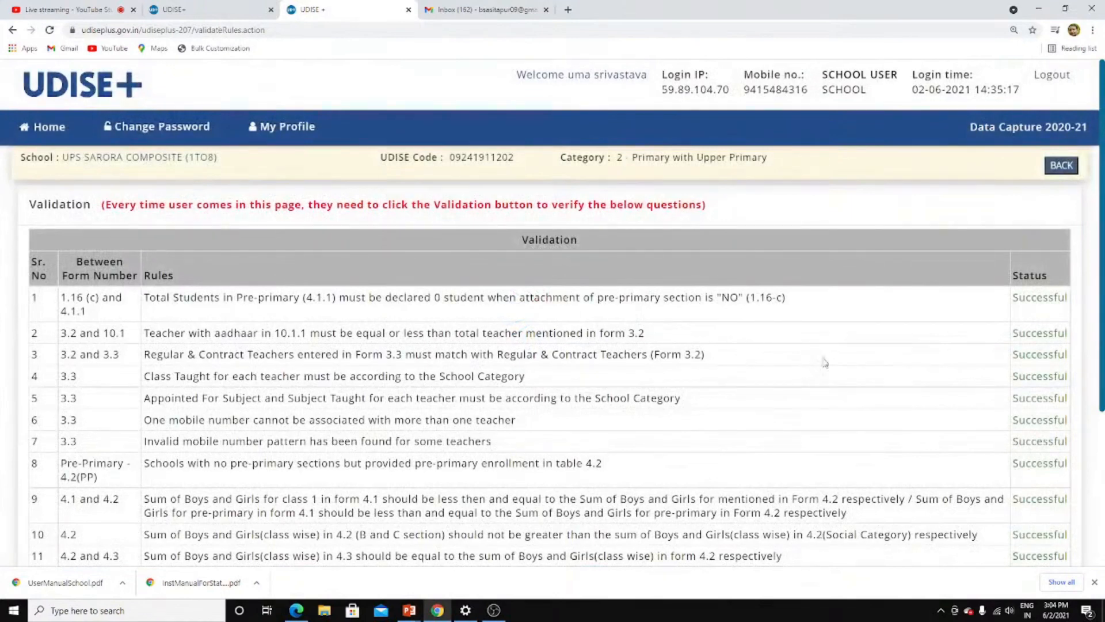
Step: Check the status of all 15 validation rules, then return to the school's forms dashboard and acknowledge the important notes
scroll(812, 328, down, 1)
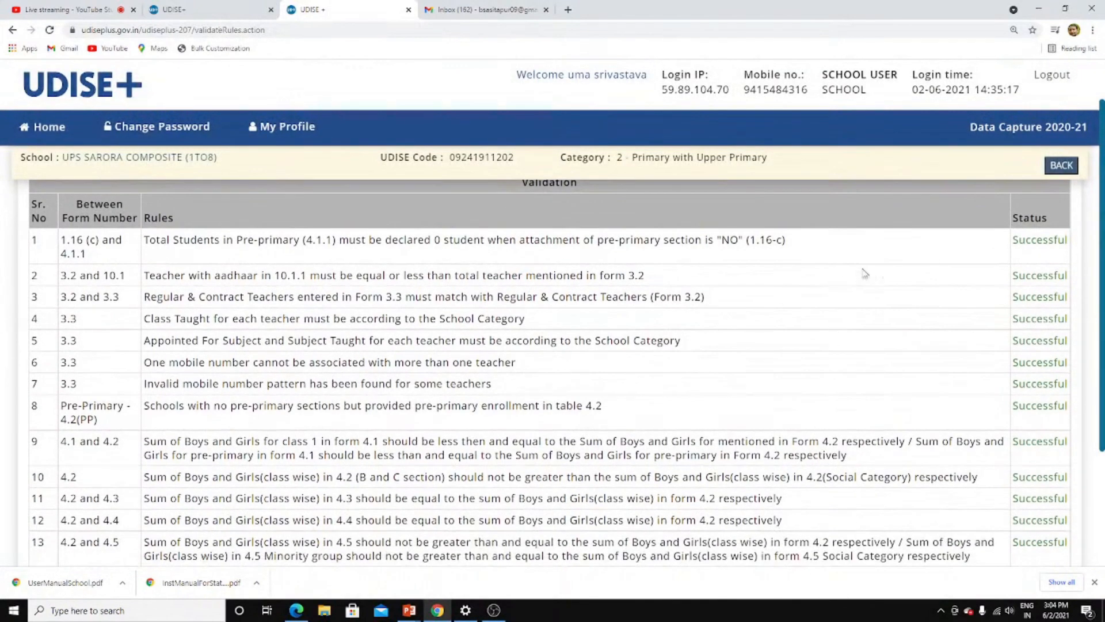
scroll(805, 291, down, 3)
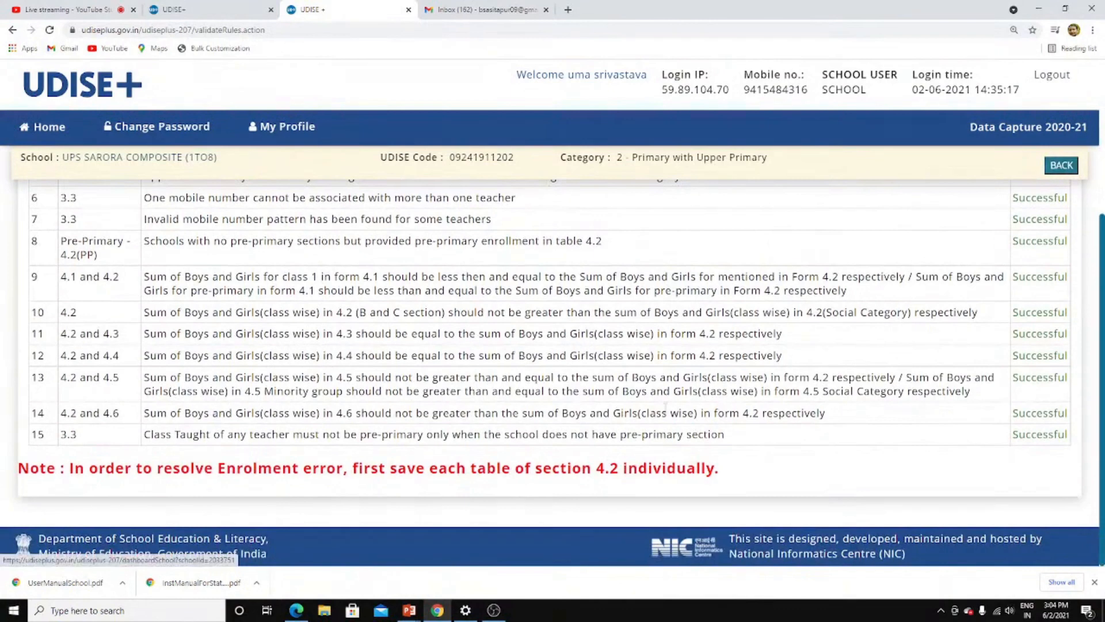
scroll(495, 409, up, 1)
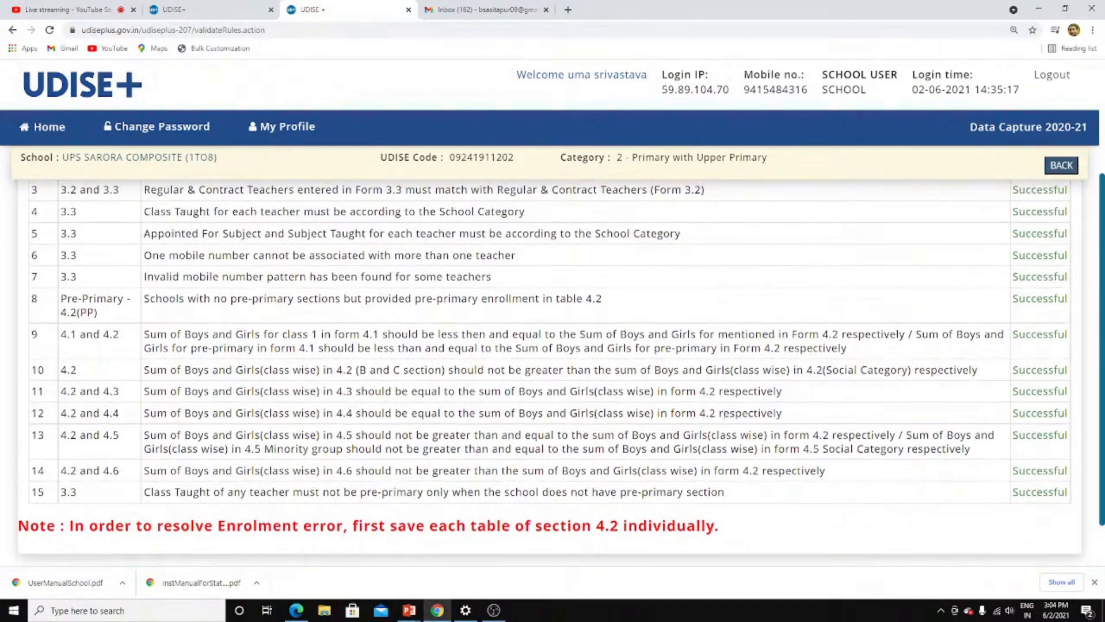
scroll(452, 390, up, 3)
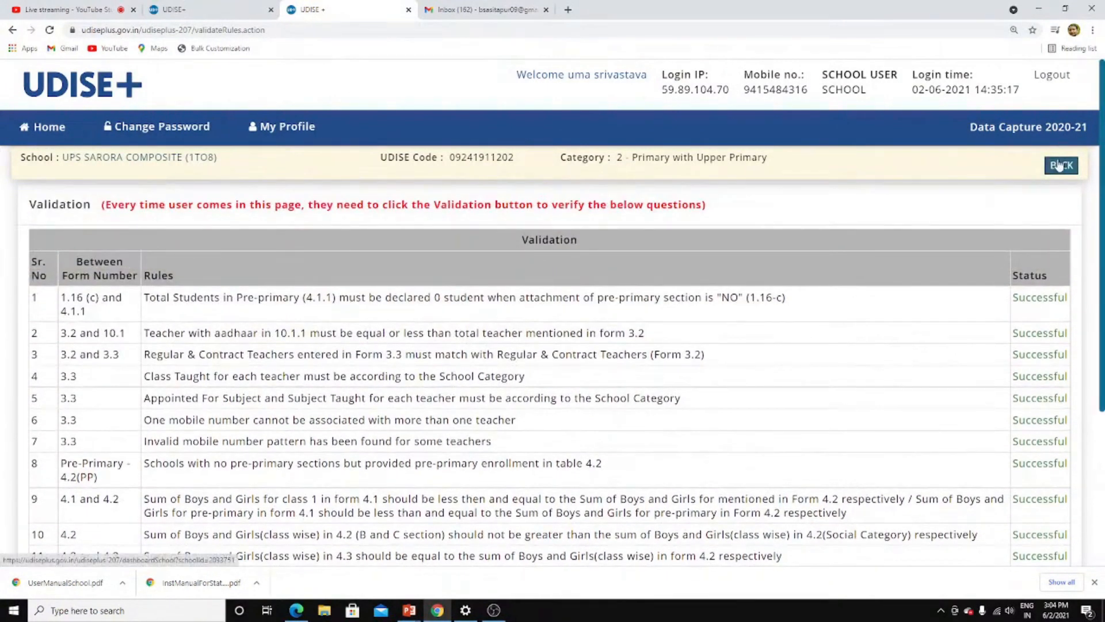
click(1060, 166)
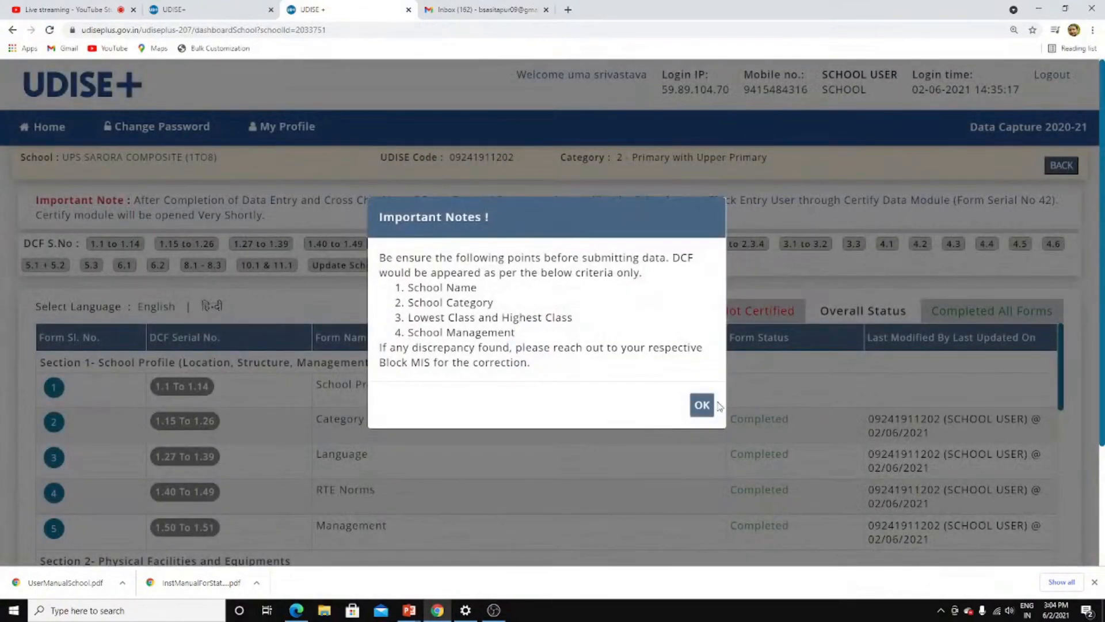
click(703, 405)
Step: Download the school report from the Download DCF and School Report section and open the downloaded PDF
scroll(518, 335, down, 3)
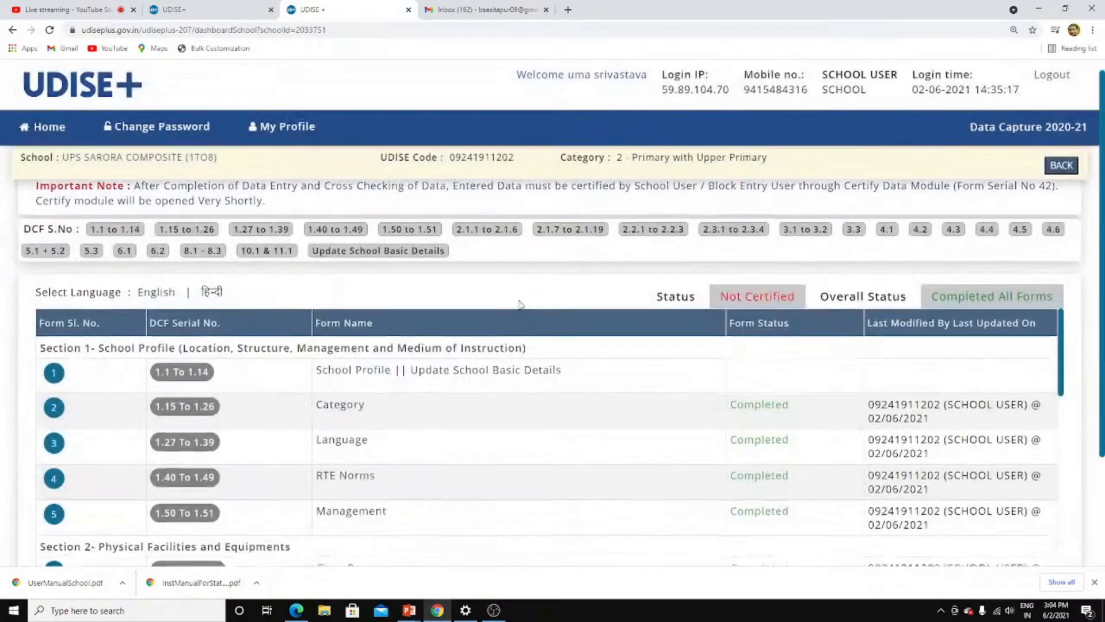
scroll(439, 386, down, 5)
scroll(408, 371, down, 5)
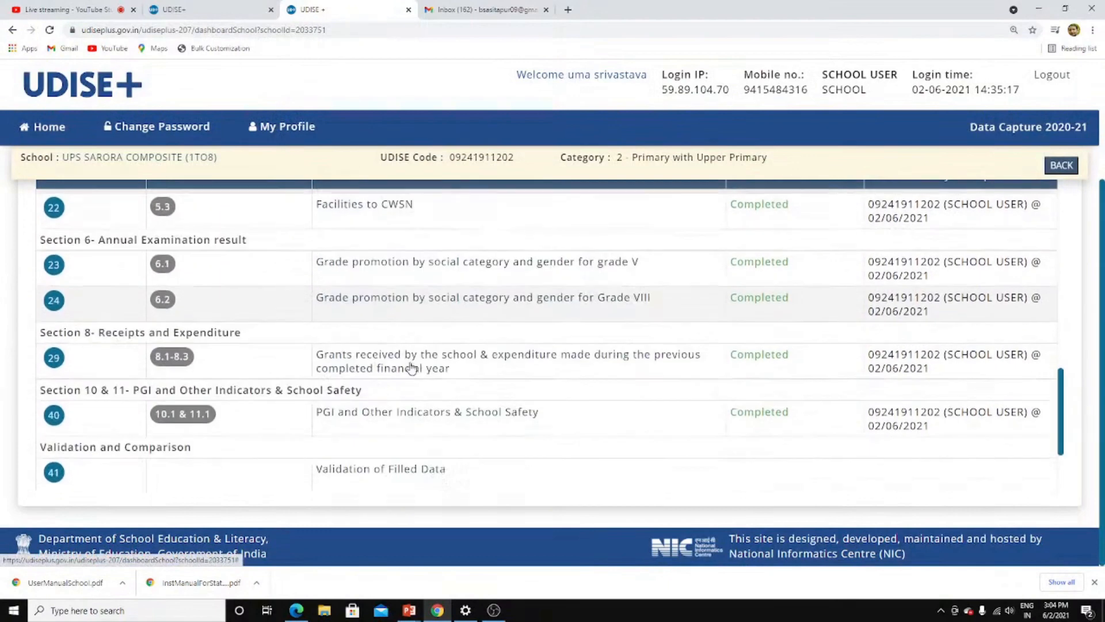
scroll(437, 417, down, 3)
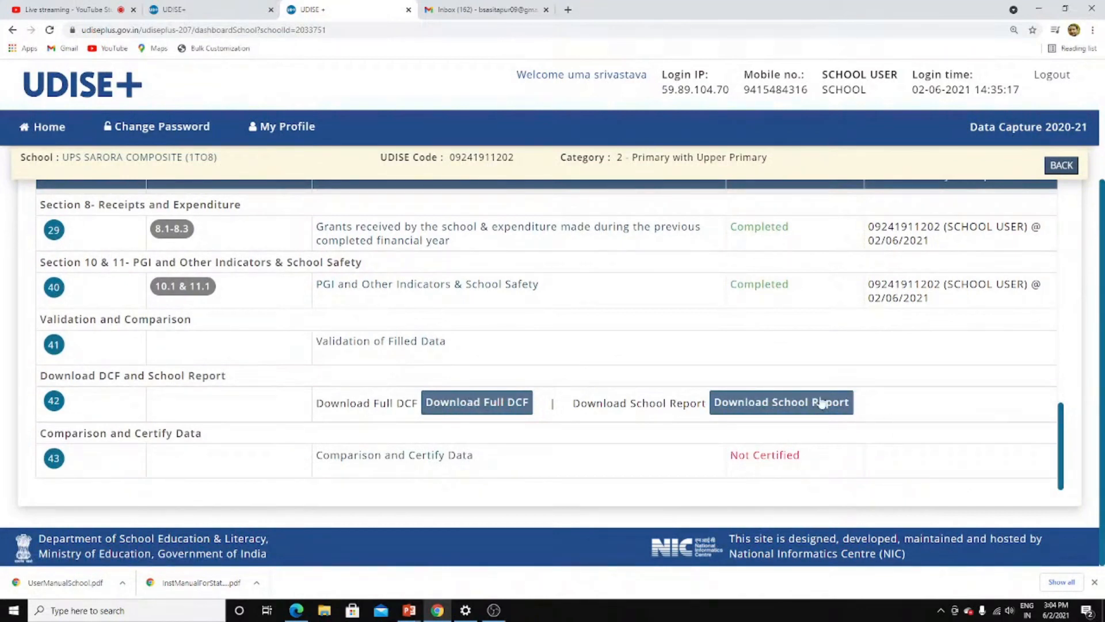
click(783, 410)
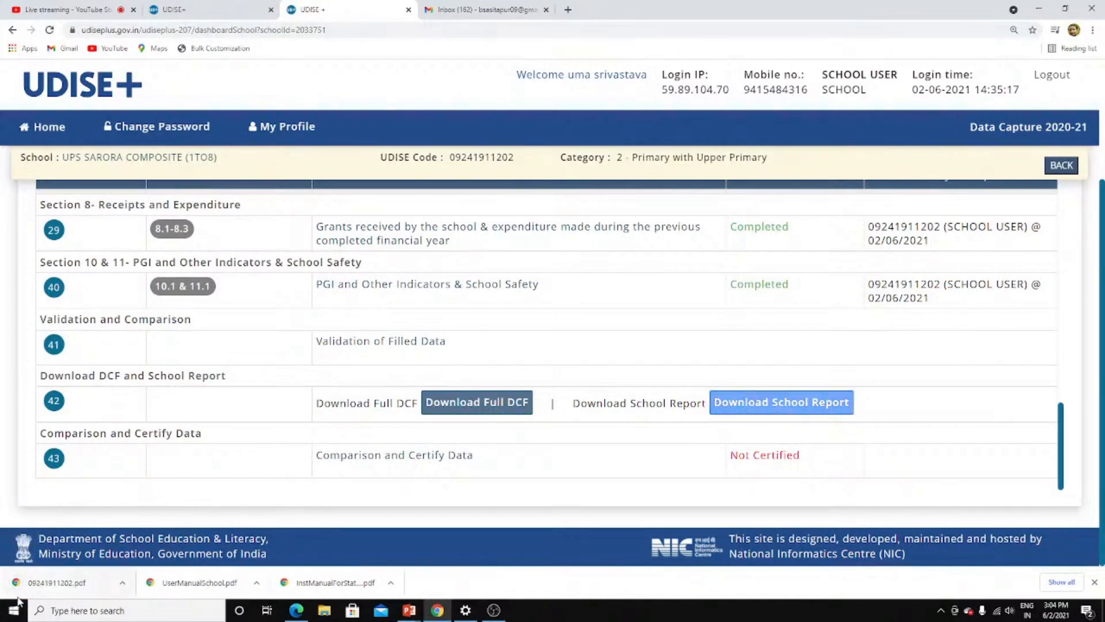
click(56, 584)
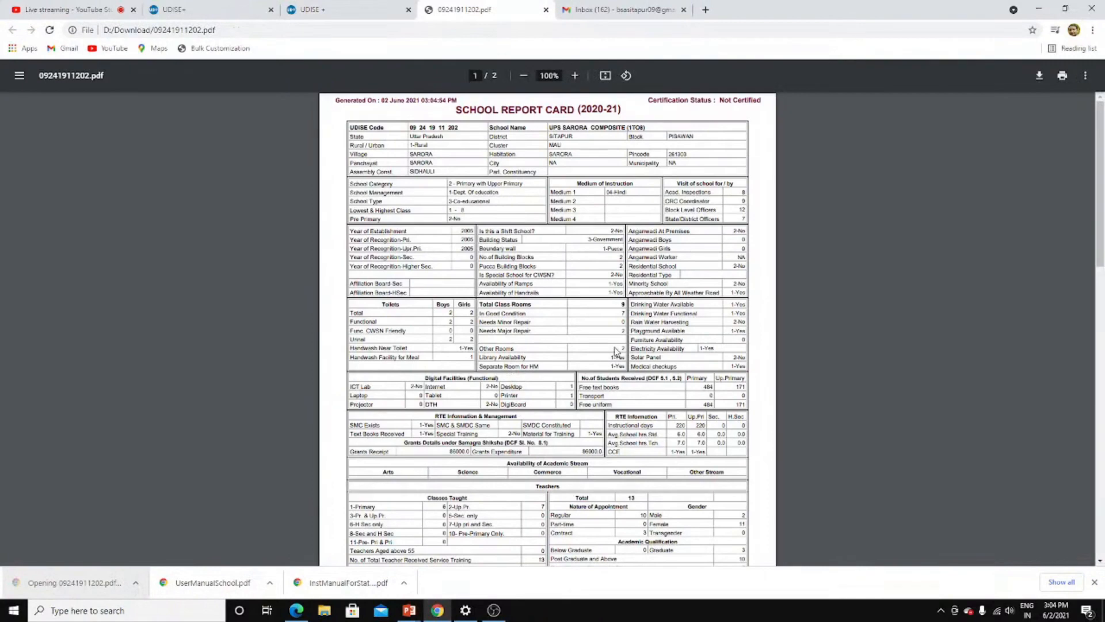
Step: Look through the first page of the School Report Card (2020-21), then close the PDF
scroll(616, 349, down, 5)
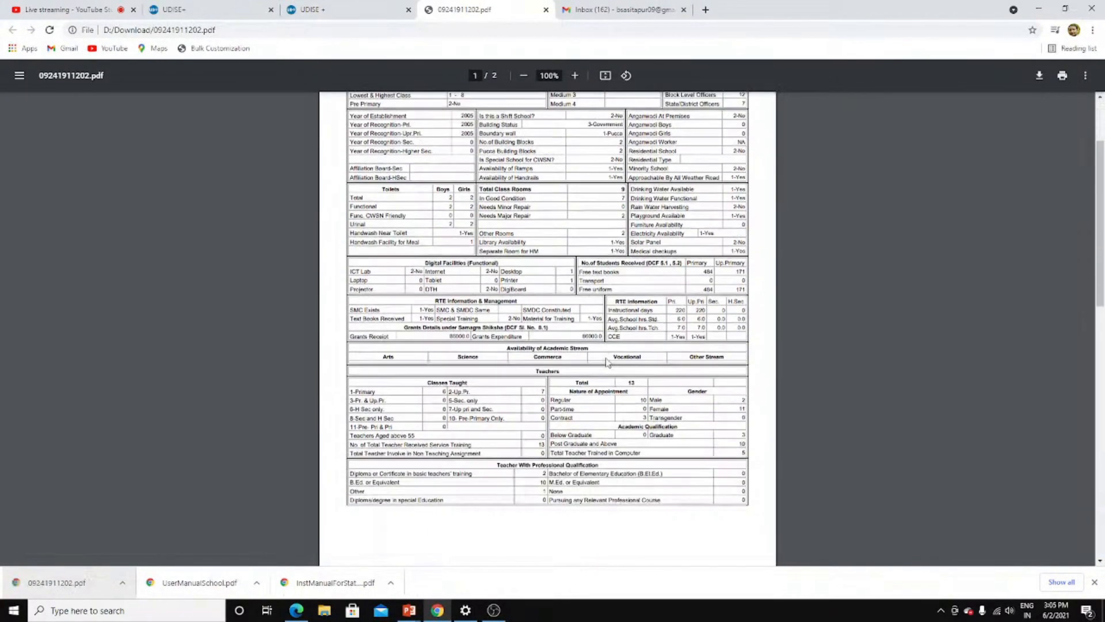
scroll(607, 361, up, 5)
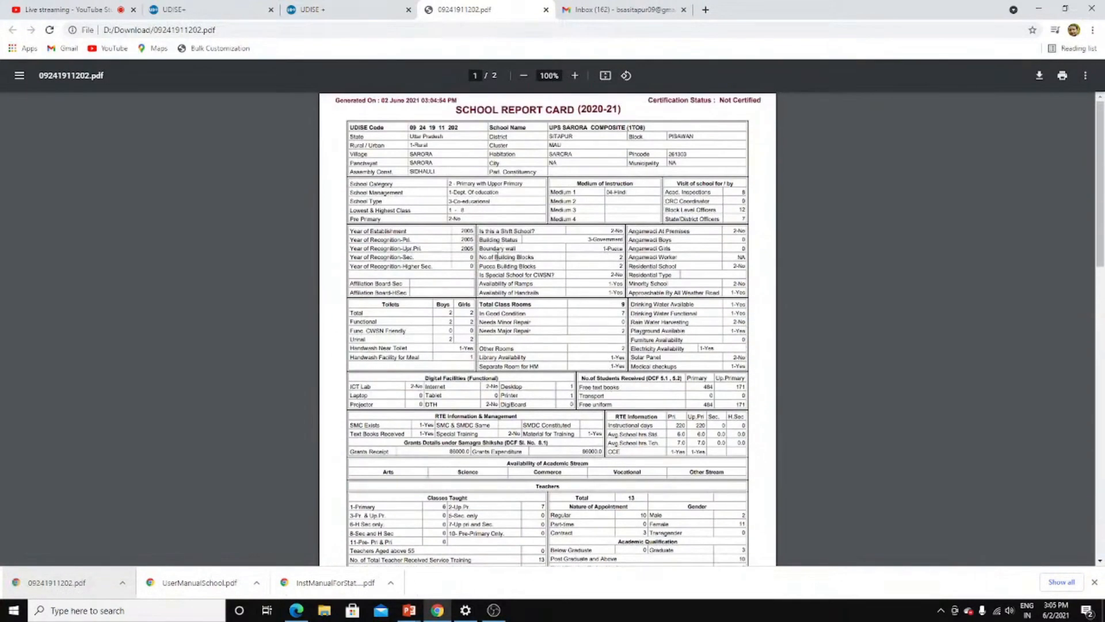
click(545, 9)
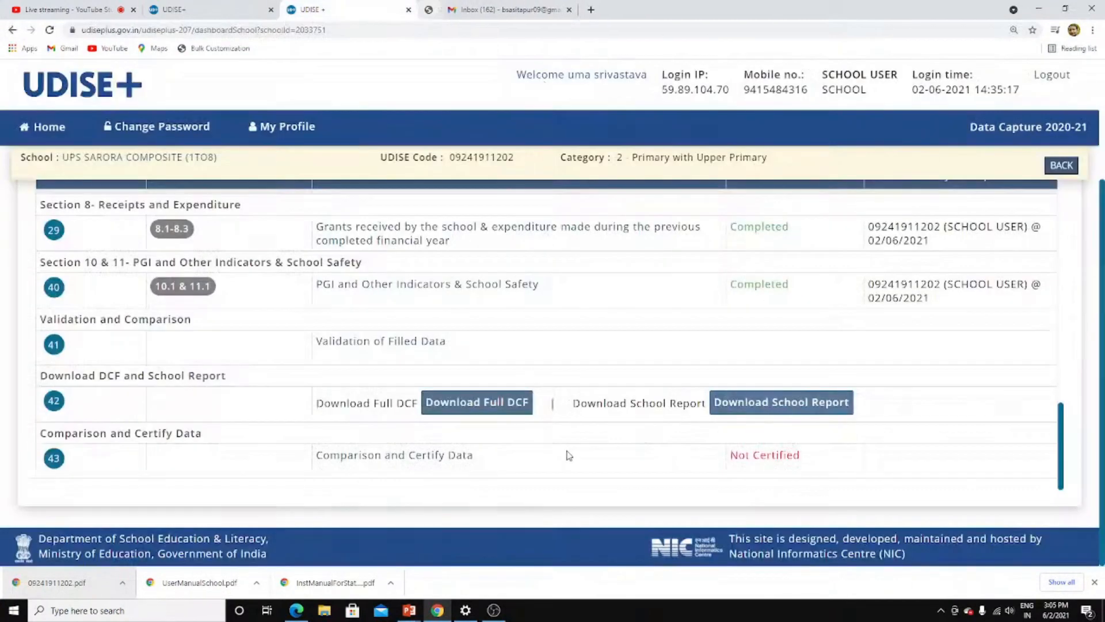
Step: Request the full DCF download, then open Comparison and Certify Data and refresh its 2020-21 figures
click(479, 411)
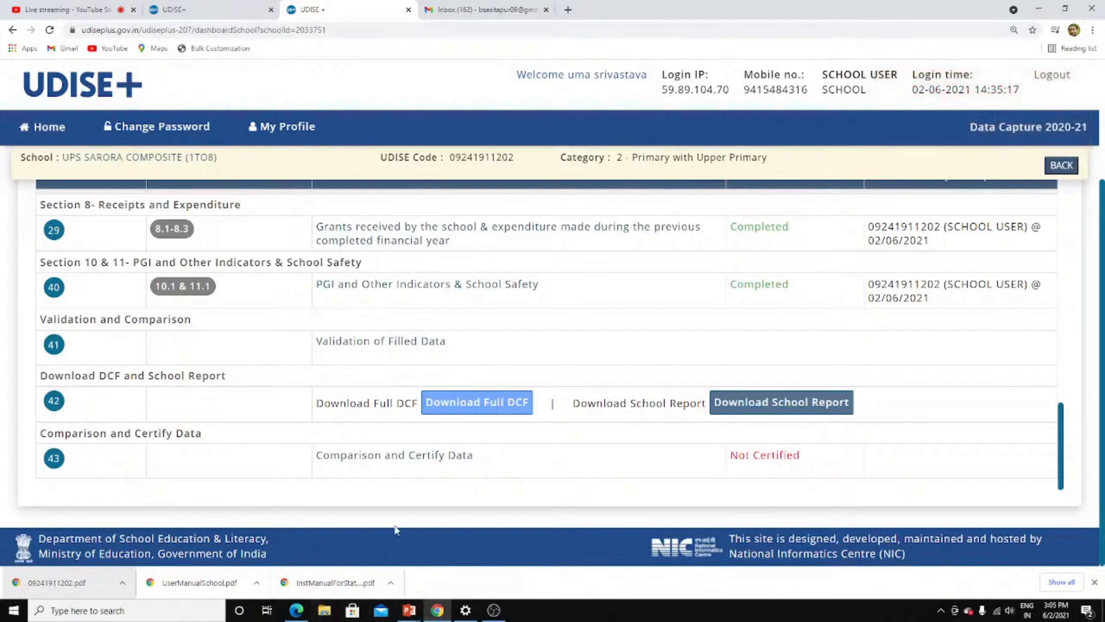
click(406, 464)
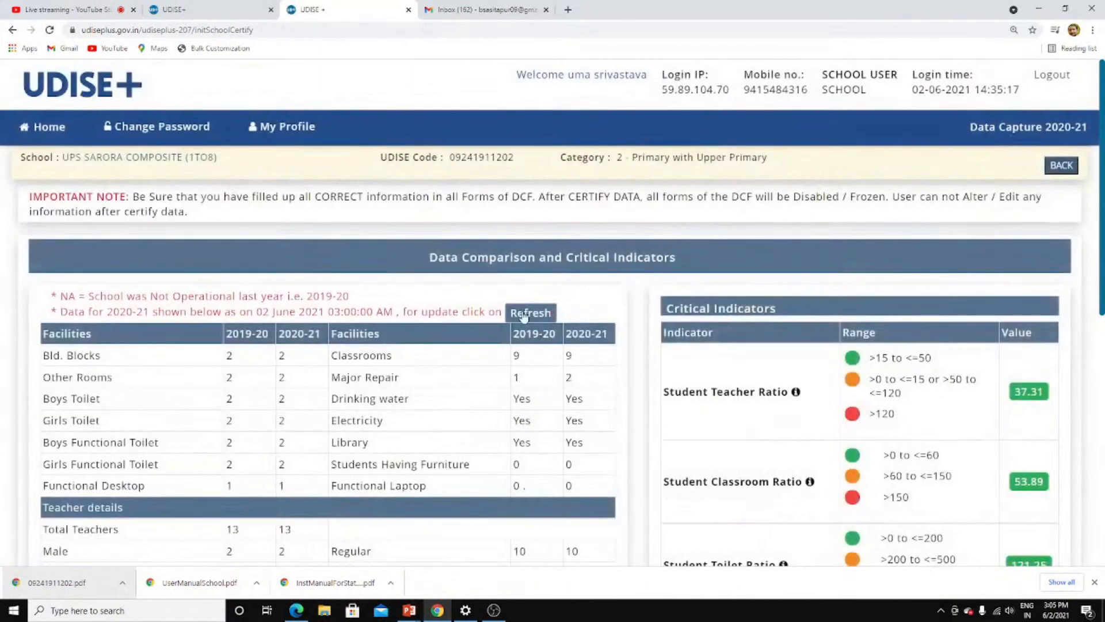
click(523, 315)
Step: Review the green, orange and red ranges for the Student Teacher Ratio in the Critical Indicators table
scroll(1010, 472, down, 1)
scroll(982, 386, up, 2)
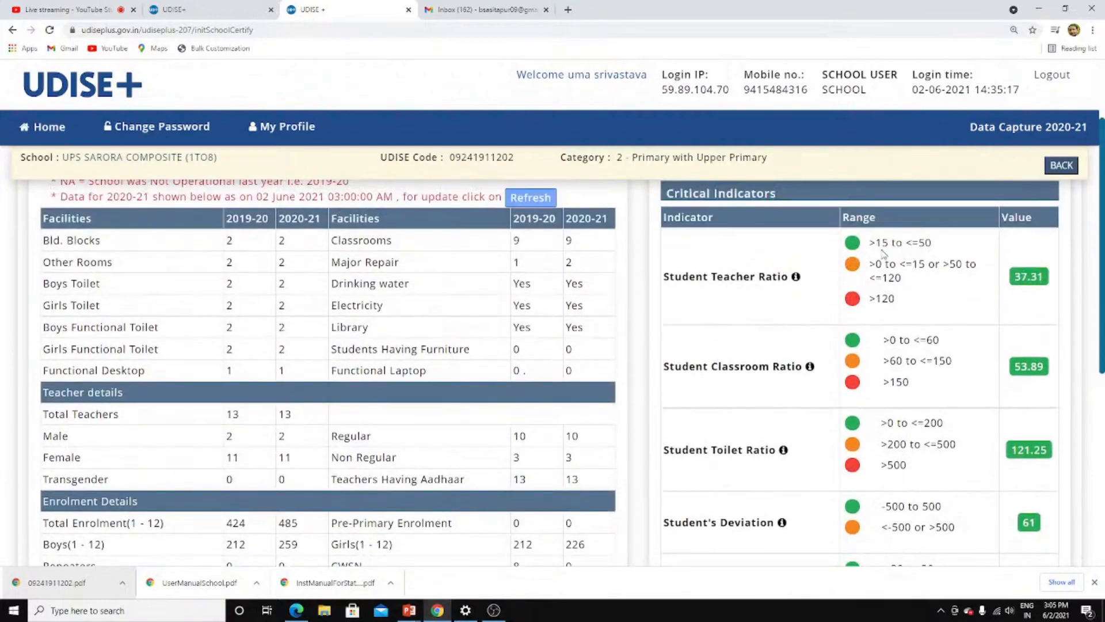
drag(869, 243, 952, 251)
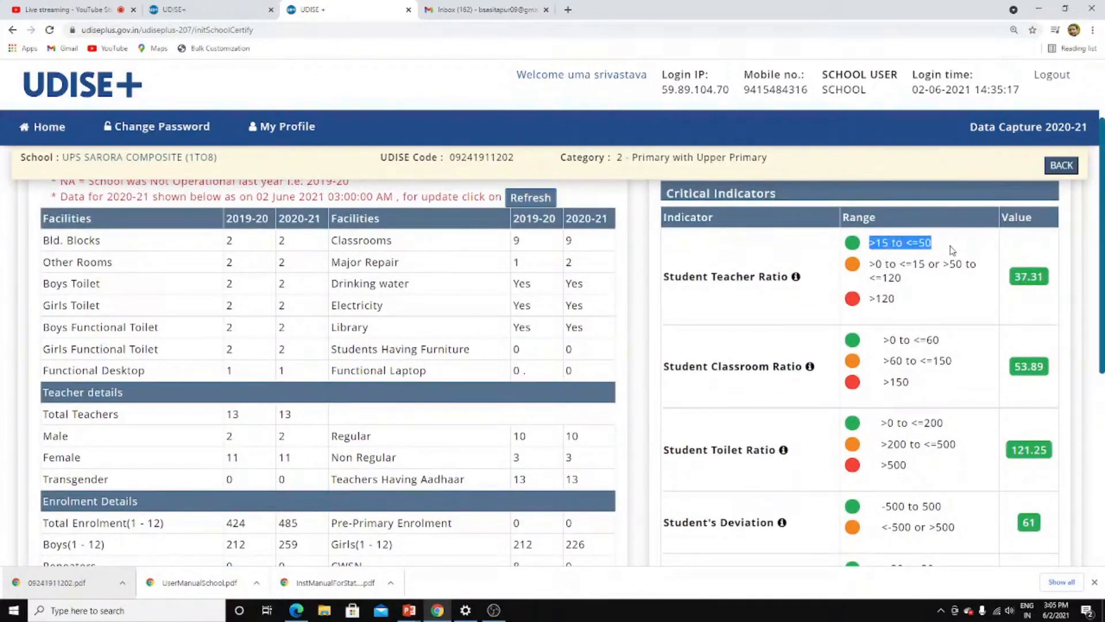
drag(869, 264, 981, 277)
click(895, 298)
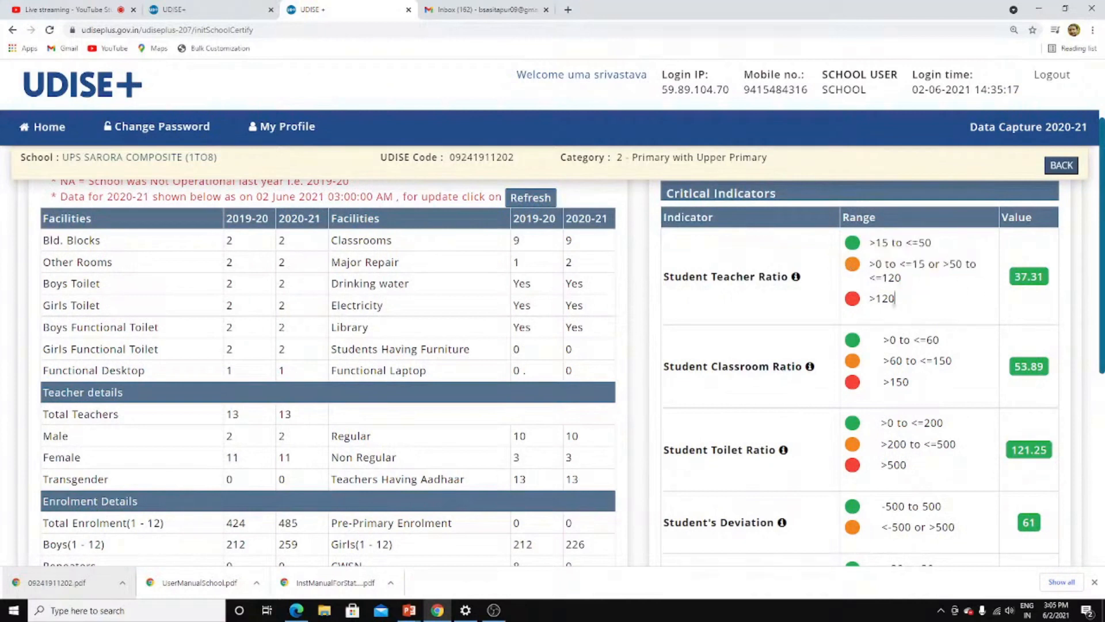
click(865, 309)
drag(844, 302, 911, 305)
Step: Review the red range of the Student Classroom Ratio, then the remaining indicators and the colour legend down to the Certification Module
scroll(913, 313, down, 2)
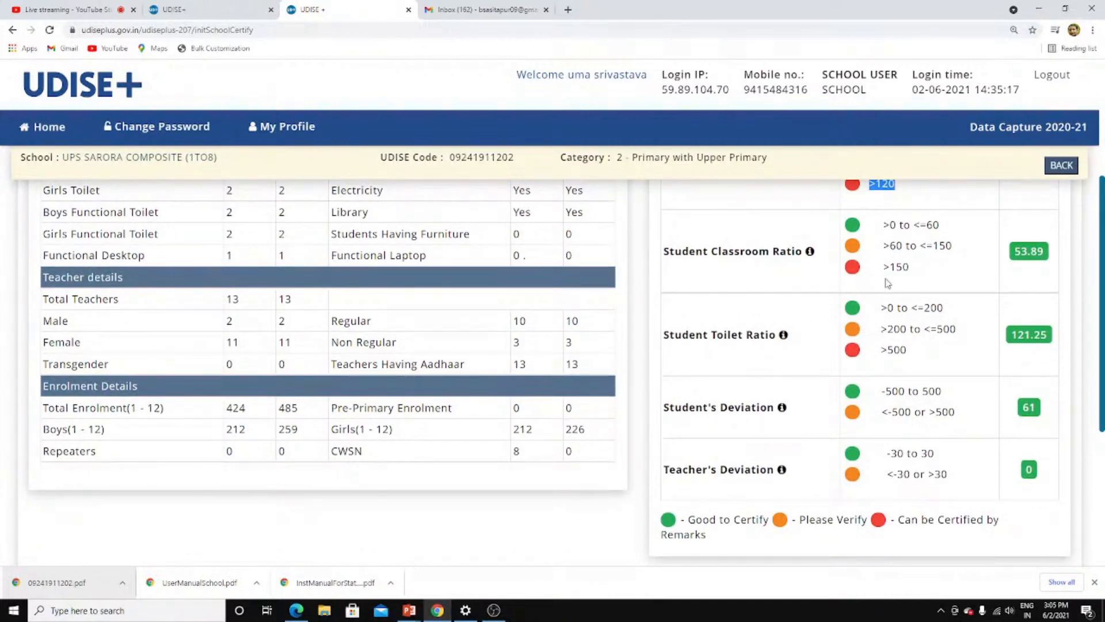
drag(887, 273, 911, 278)
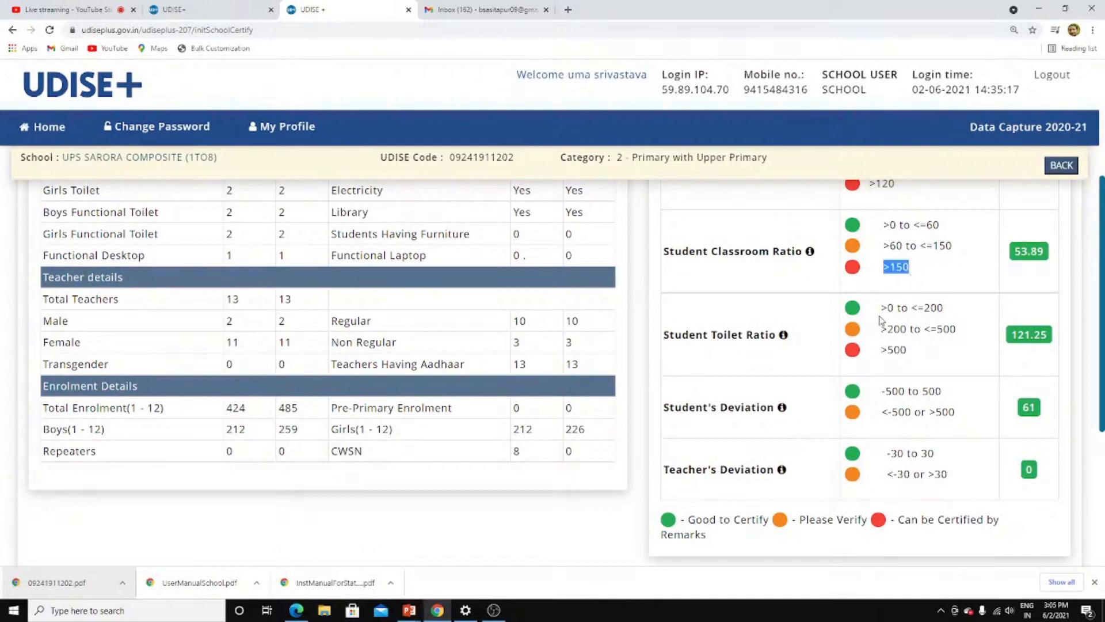
scroll(747, 363, down, 3)
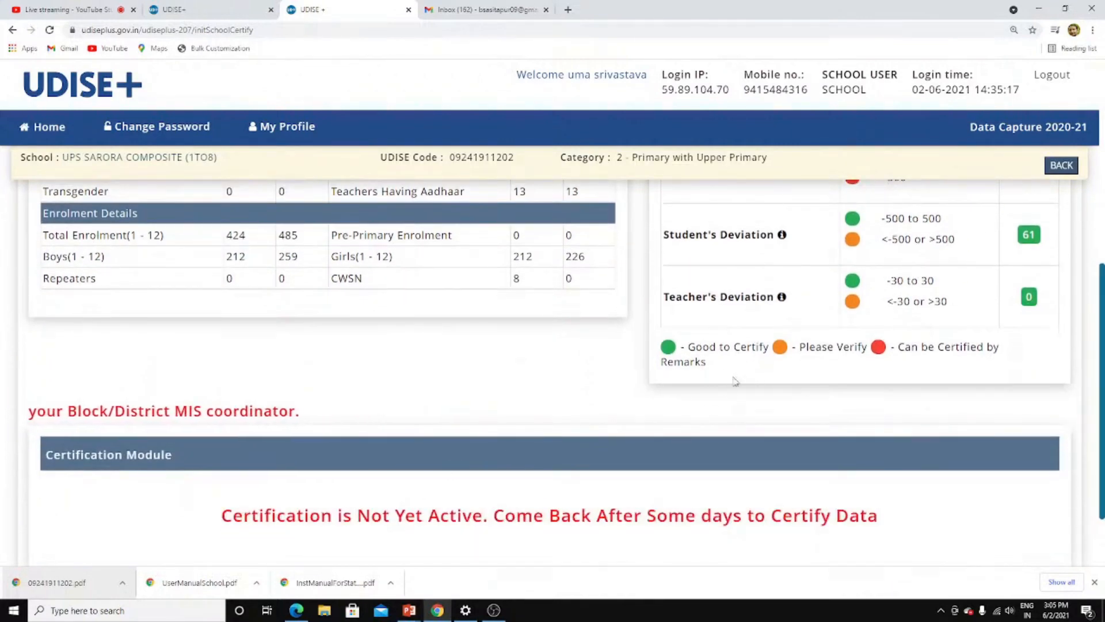
scroll(724, 374, up, 1)
scroll(464, 425, down, 1)
scroll(492, 420, down, 2)
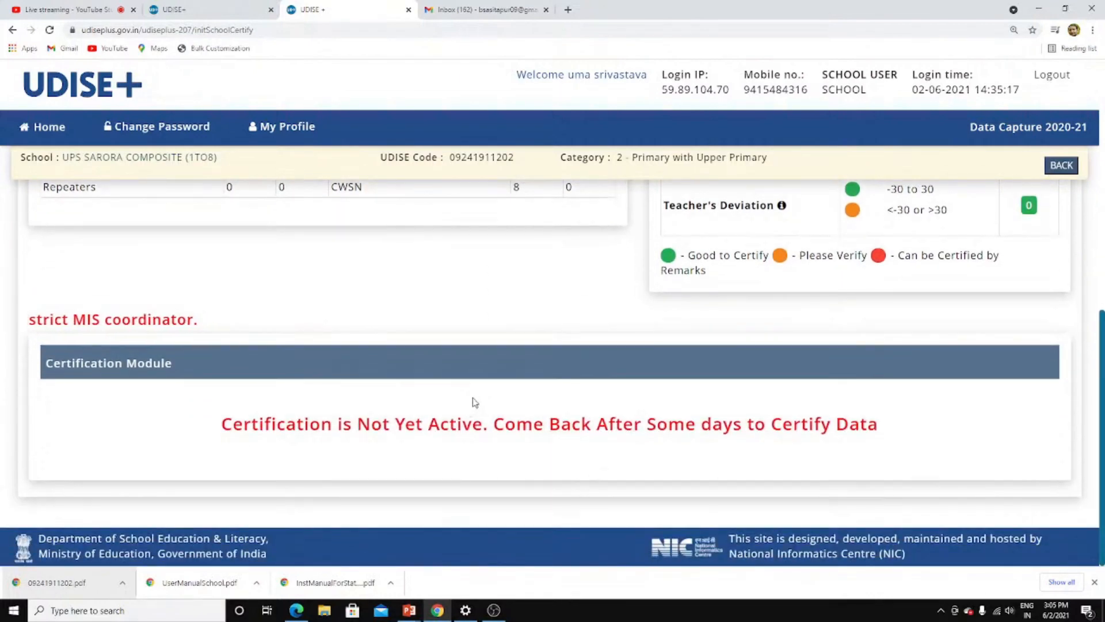
Step: Highlight the certification availability notice in the Certification Module and recheck the comparison tables above it
drag(220, 427, 885, 452)
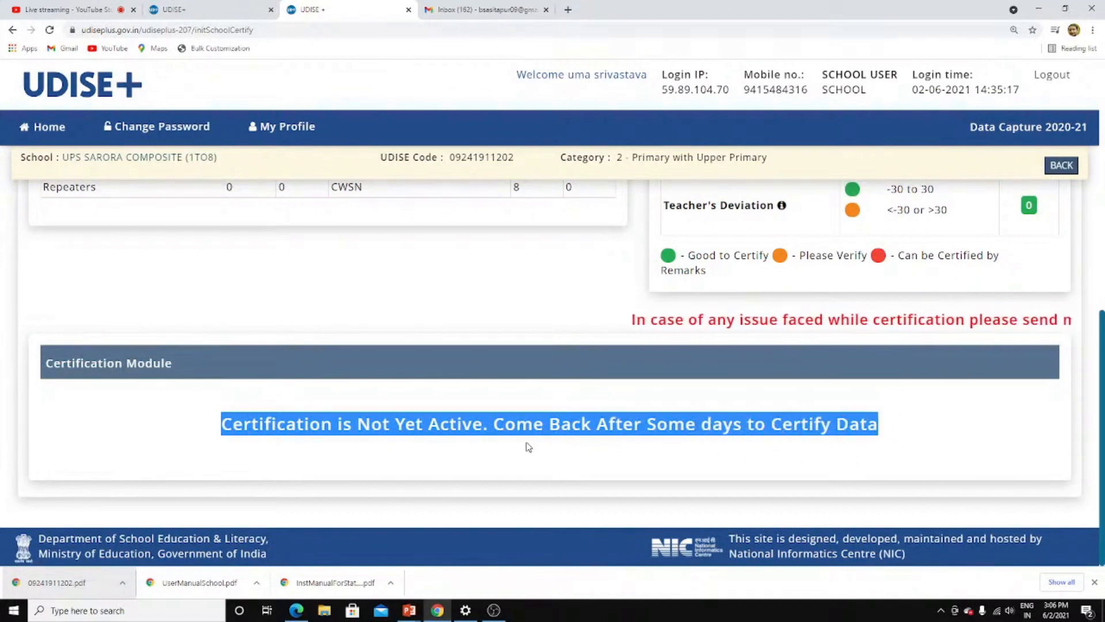
scroll(528, 447, up, 7)
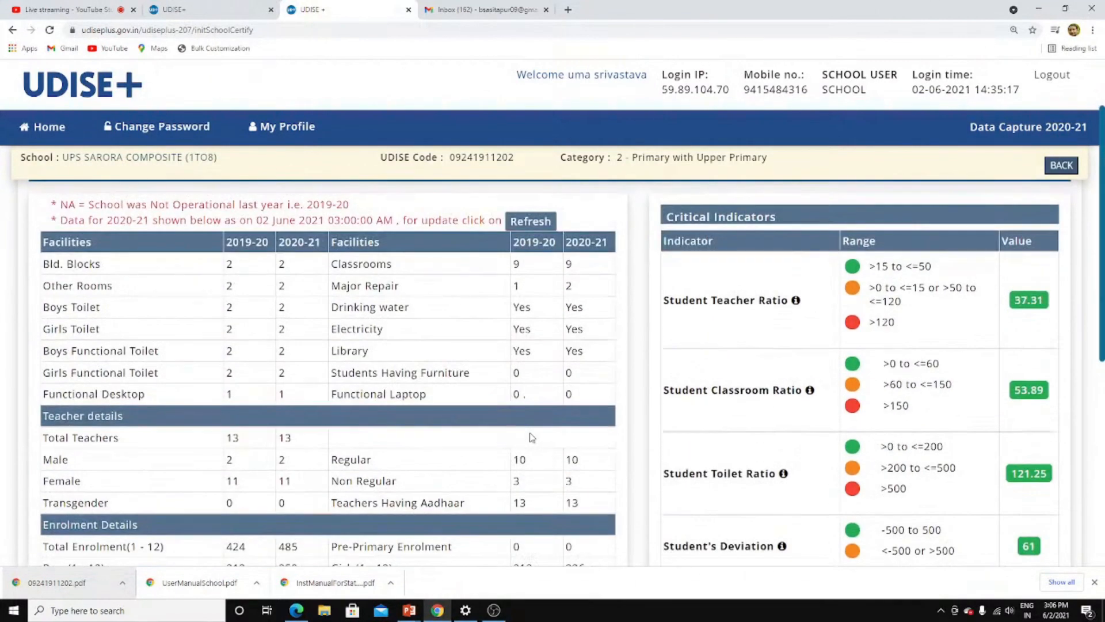
scroll(586, 423, down, 7)
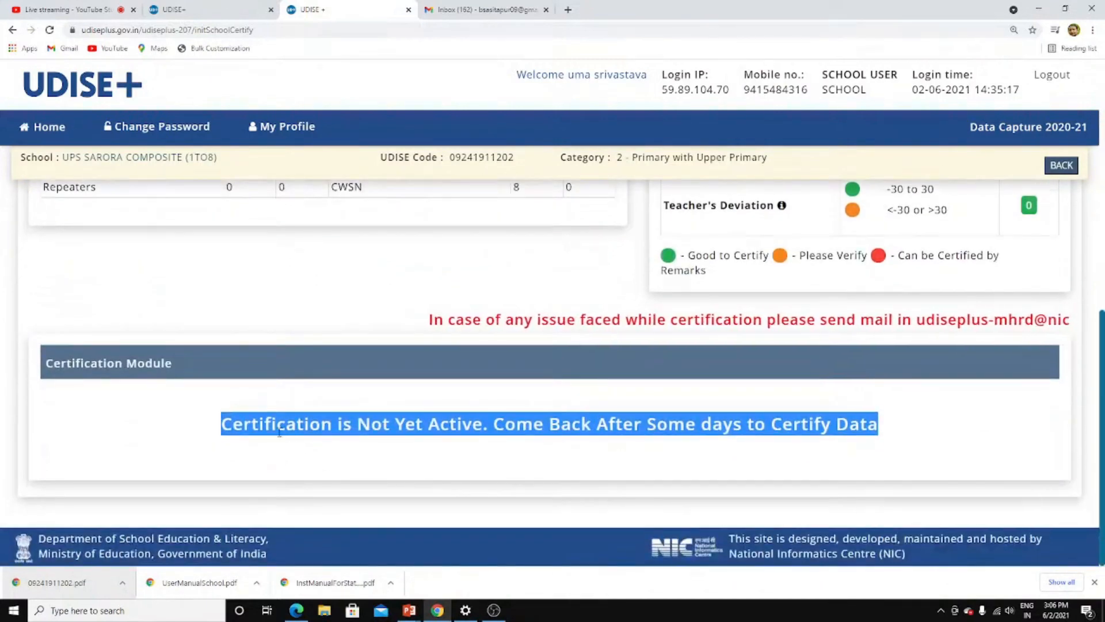
click(248, 429)
drag(217, 424, 878, 428)
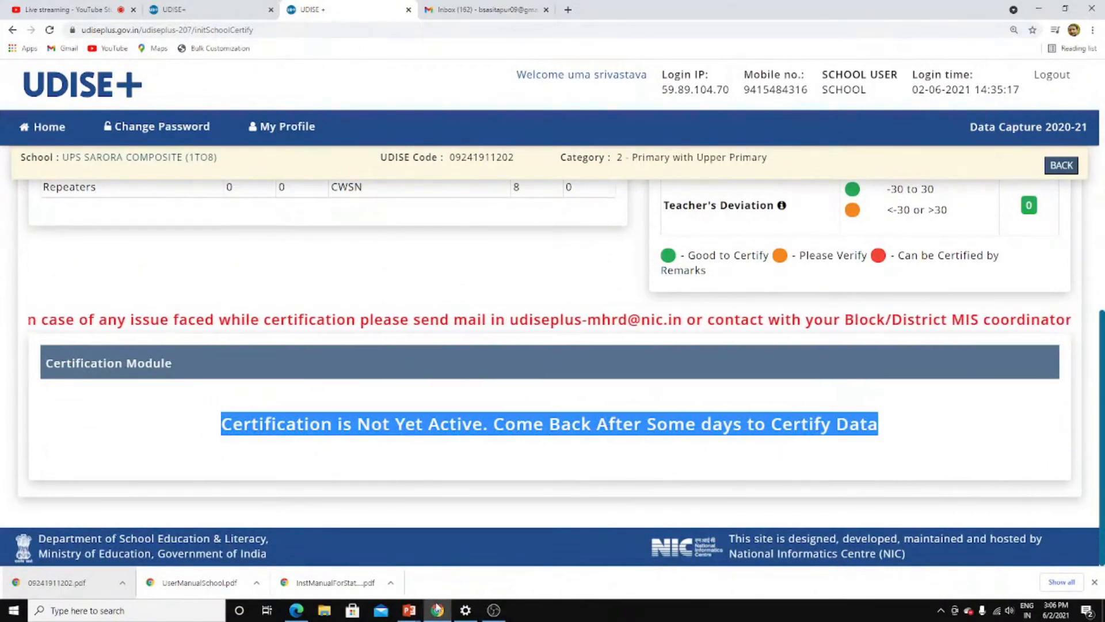
Step: Switch to the running PowerPoint slide show and go through the teacher, enrolment and CWSN slides up to the CWSN facilities slide
click(409, 610)
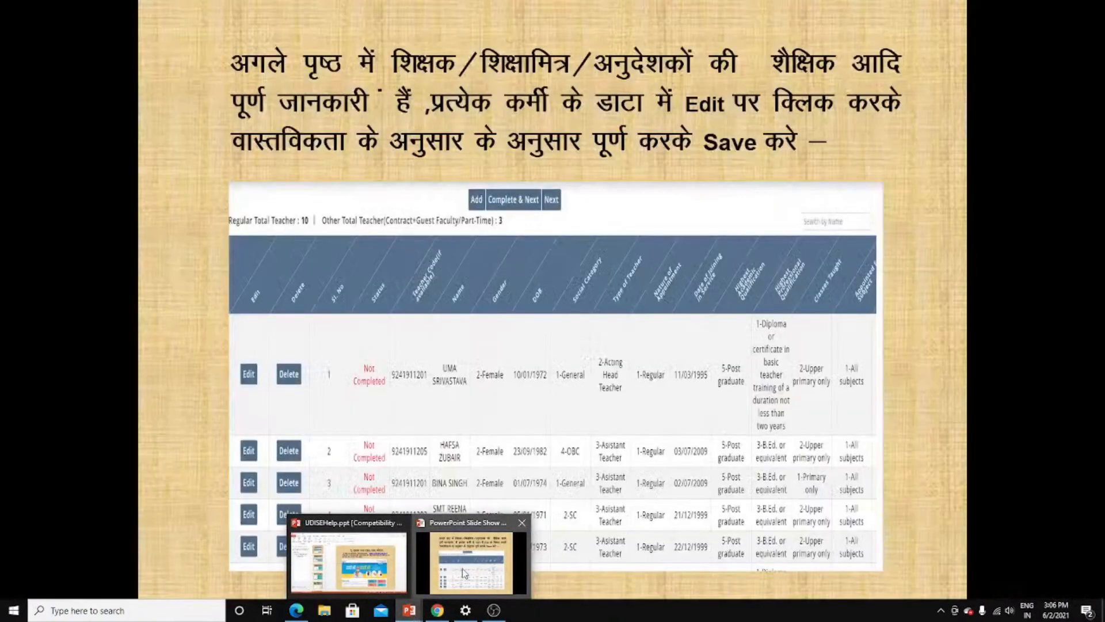
click(464, 573)
click(470, 417)
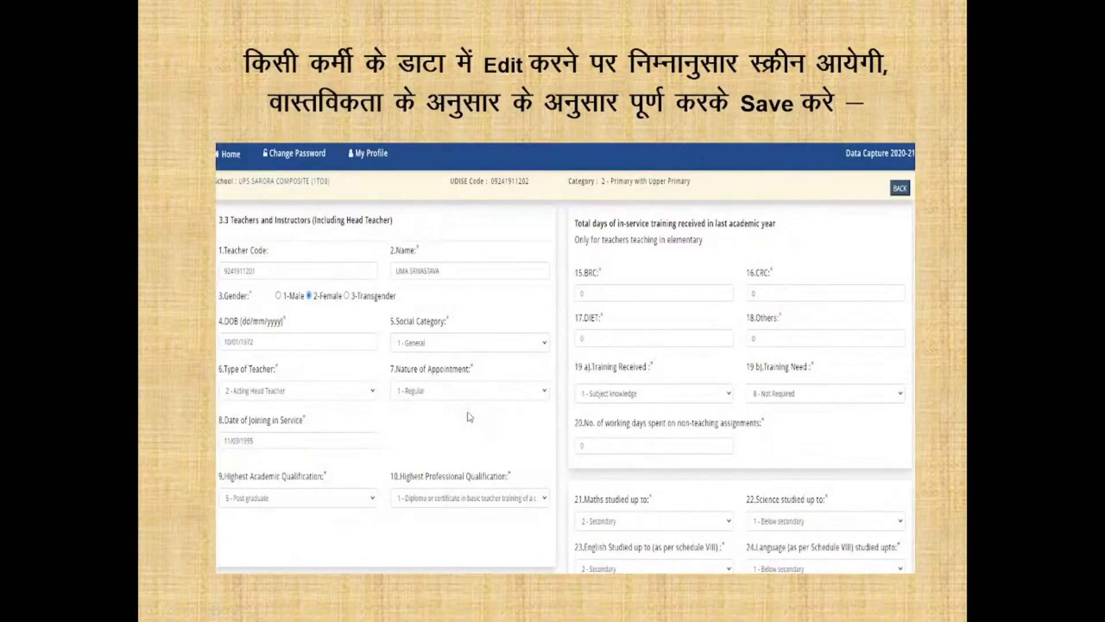
click(470, 418)
click(469, 418)
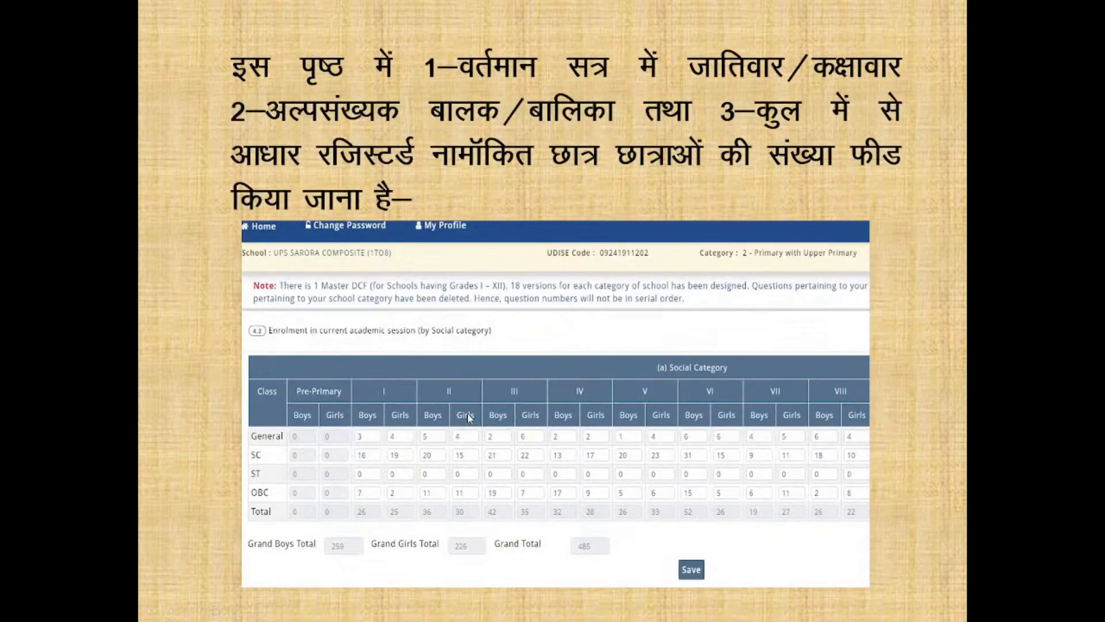
click(469, 419)
click(469, 419)
click(468, 419)
click(467, 419)
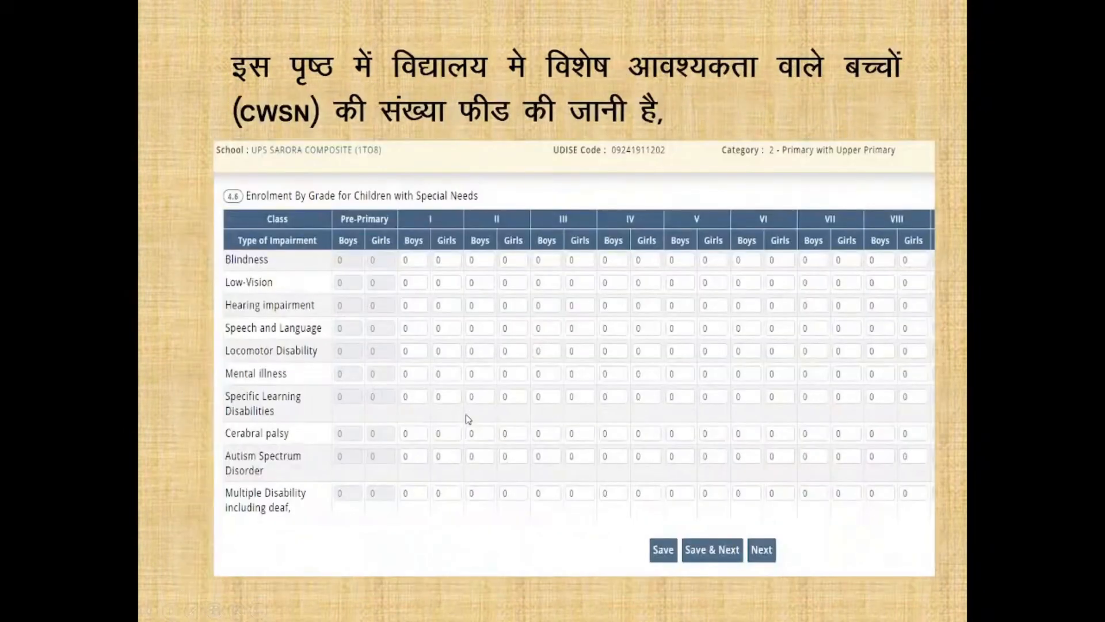
click(467, 419)
click(464, 415)
click(463, 415)
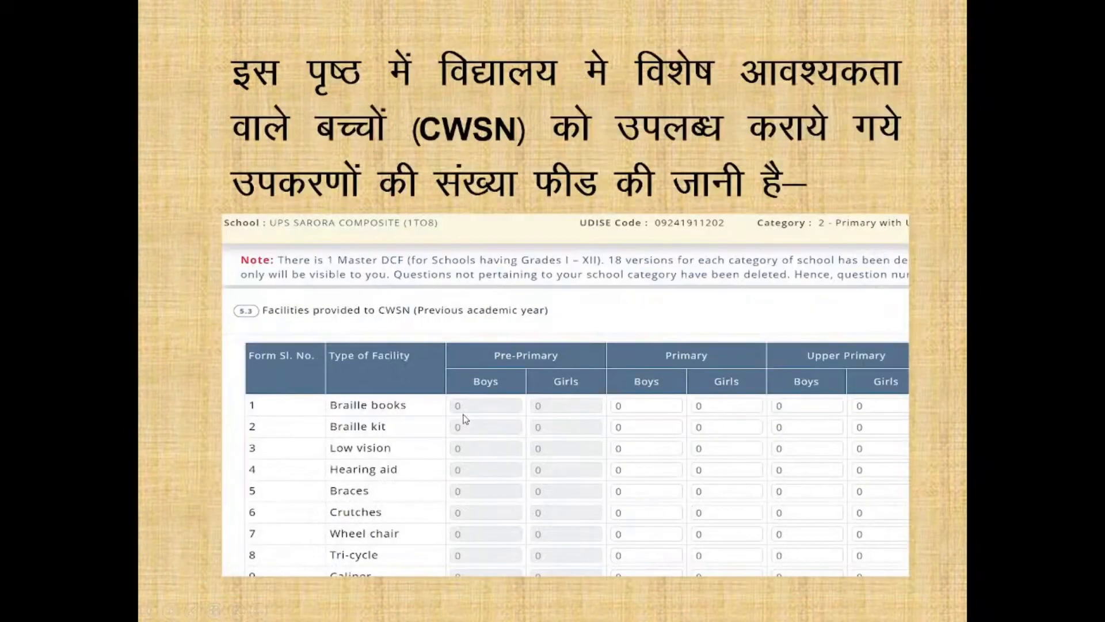
Step: Go through the remaining slides on grants, important notes and data validation to the support contacts slide, then exit the slide show
click(498, 326)
click(497, 326)
click(497, 327)
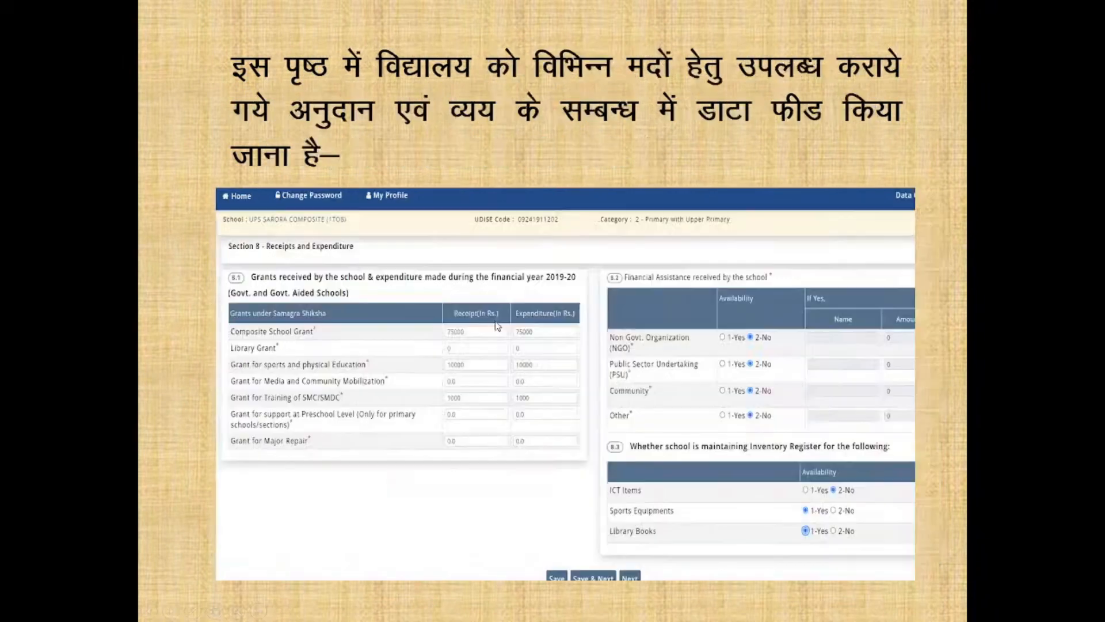
click(482, 313)
click(481, 312)
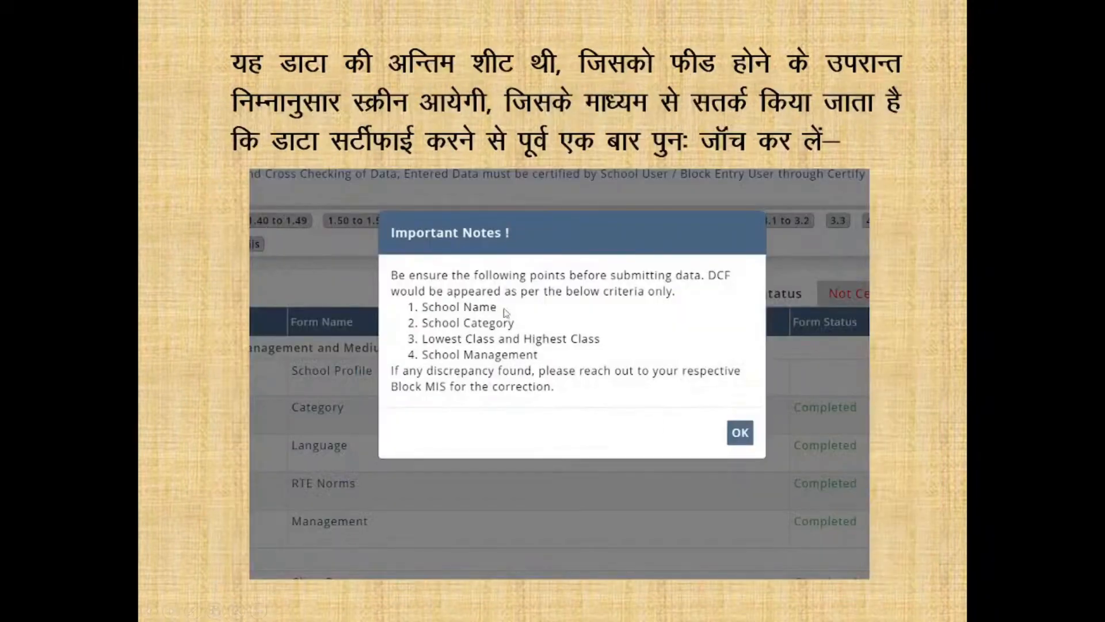
click(567, 340)
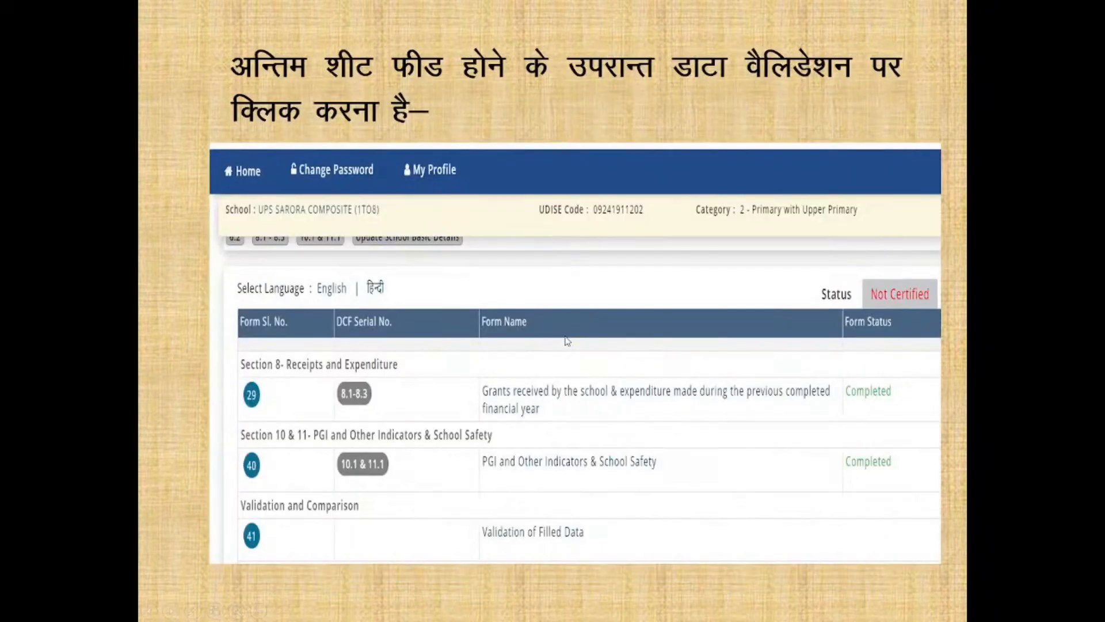
click(567, 340)
click(567, 340)
click(567, 341)
click(569, 342)
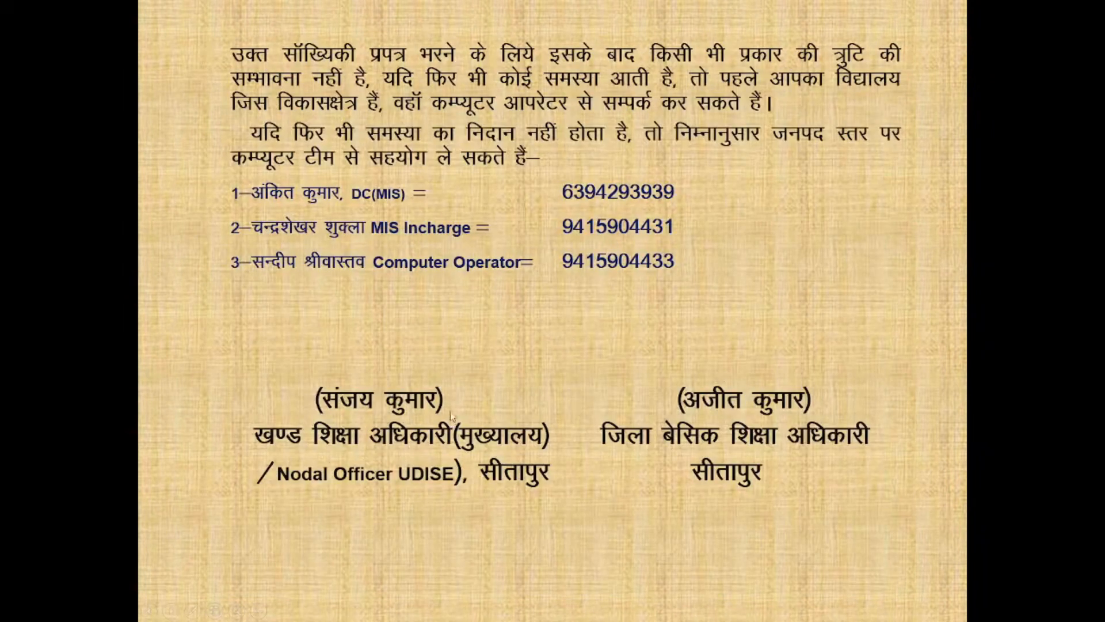
click(326, 219)
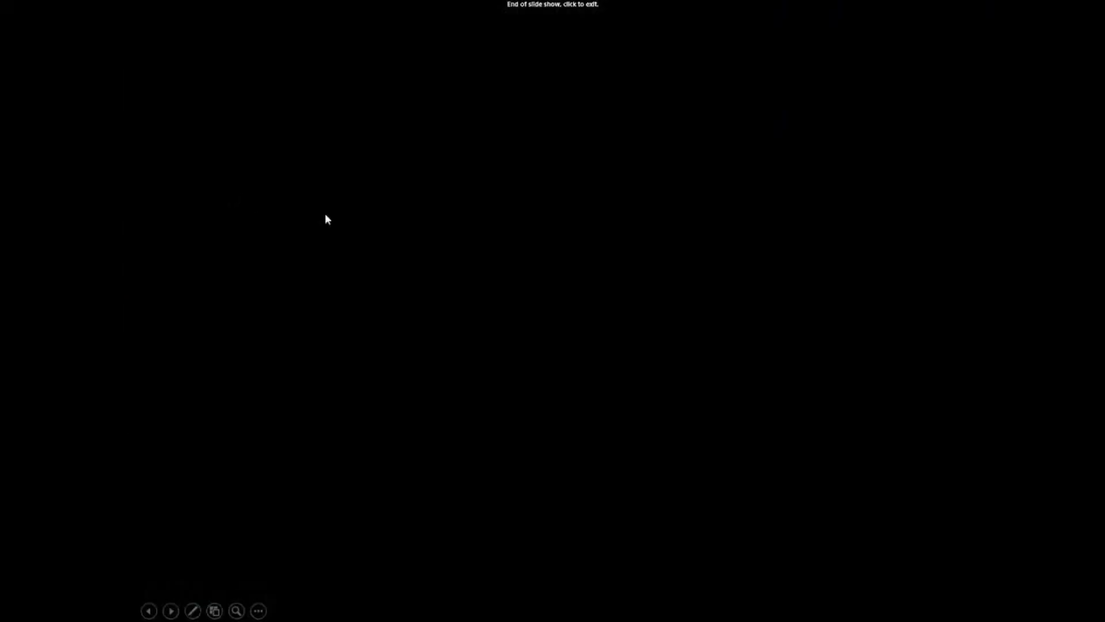
click(338, 228)
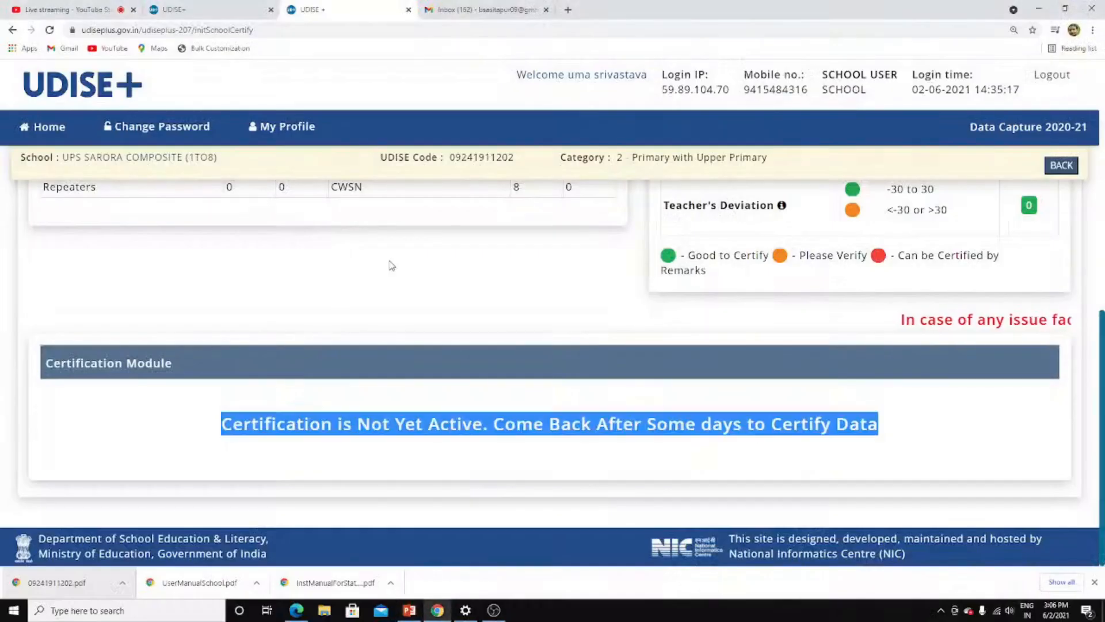
Step: Restart the UDISEHelp.ppt slide show in PowerPoint from the first slide and go through it up to the PGI indicators slide
click(409, 611)
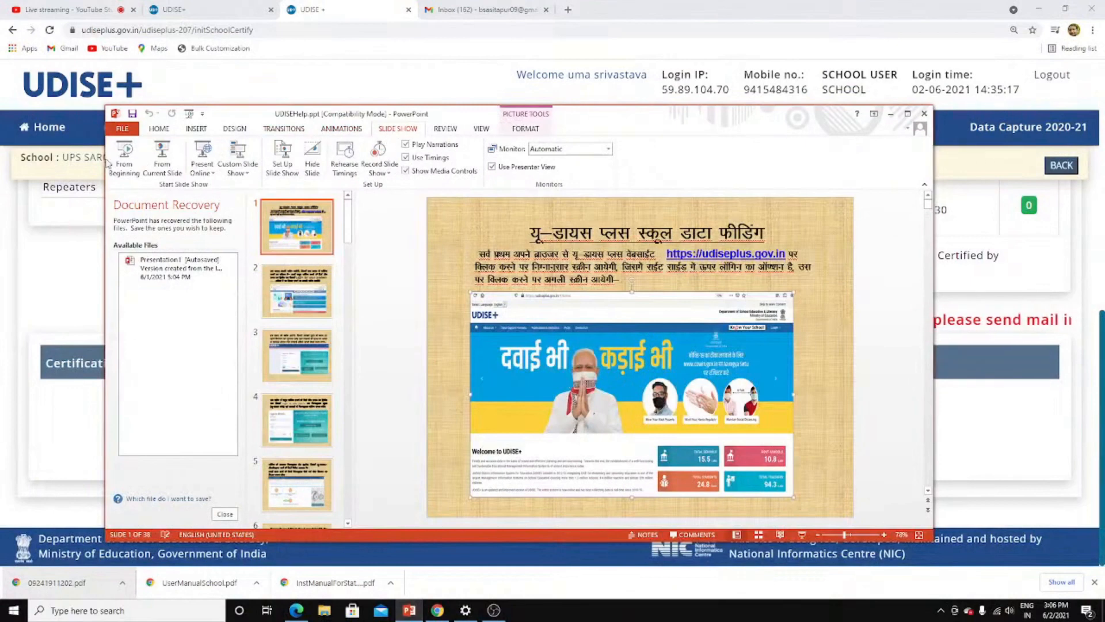
click(124, 157)
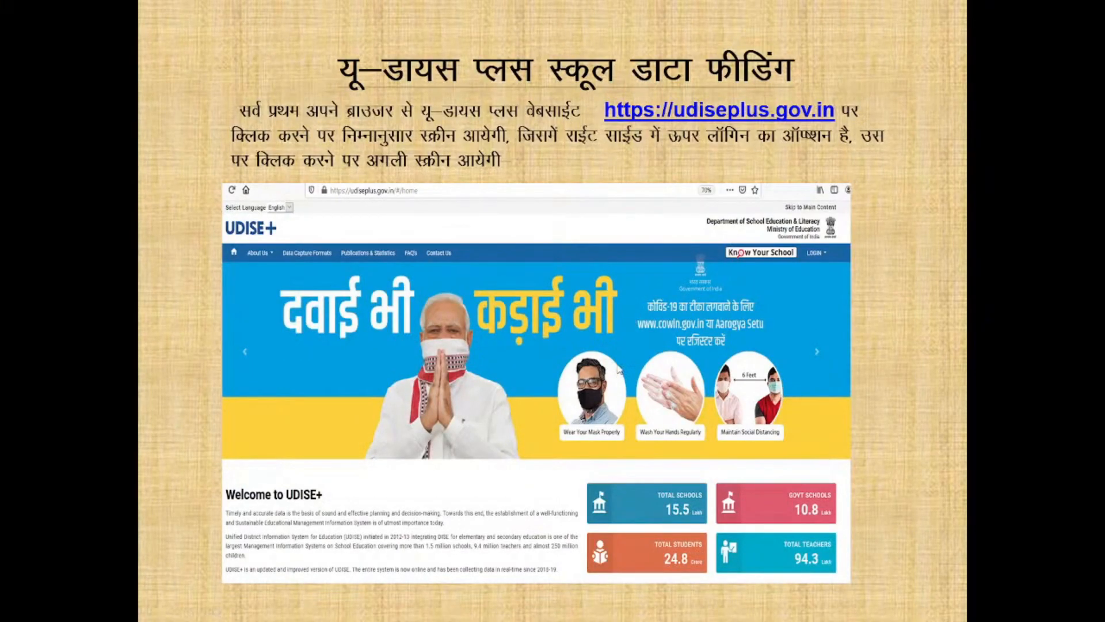
scroll(617, 368, down, 7)
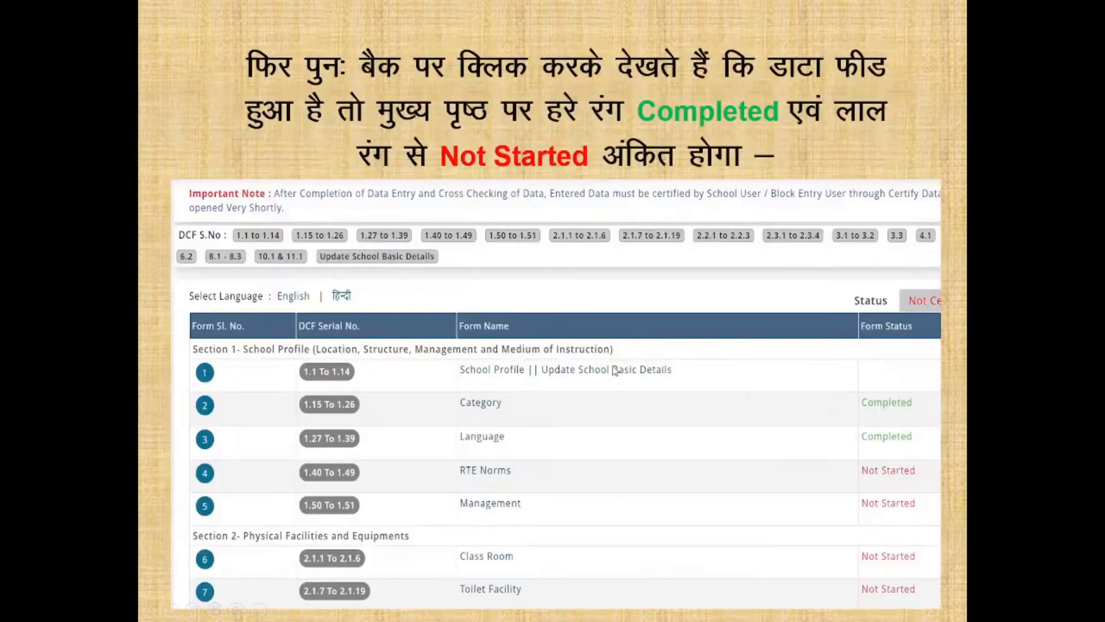
scroll(614, 370, down, 4)
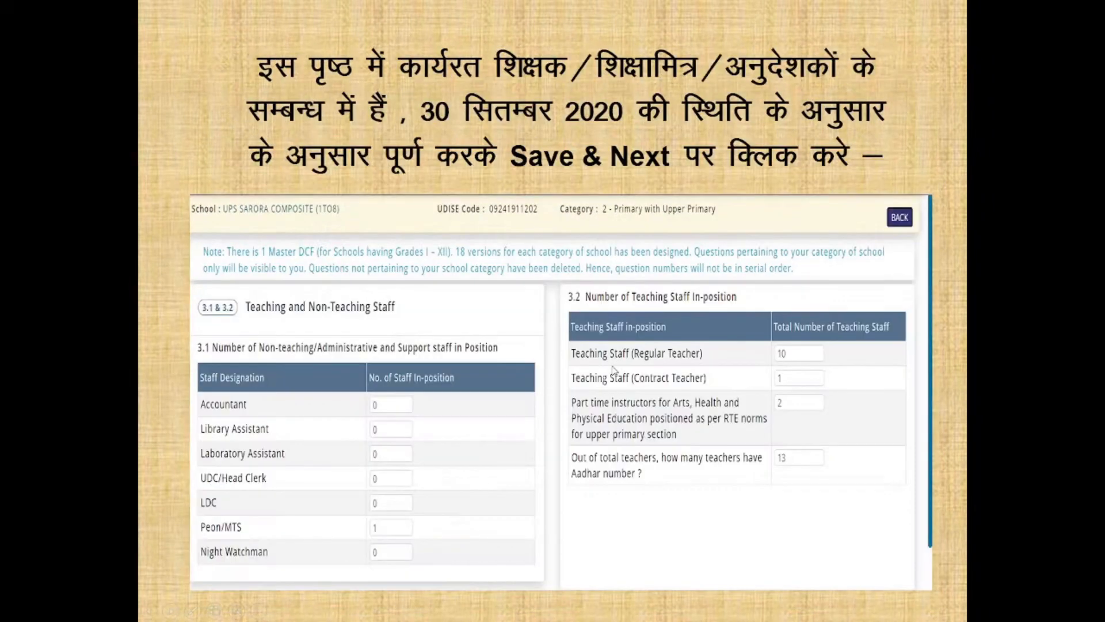
scroll(612, 369, down, 3)
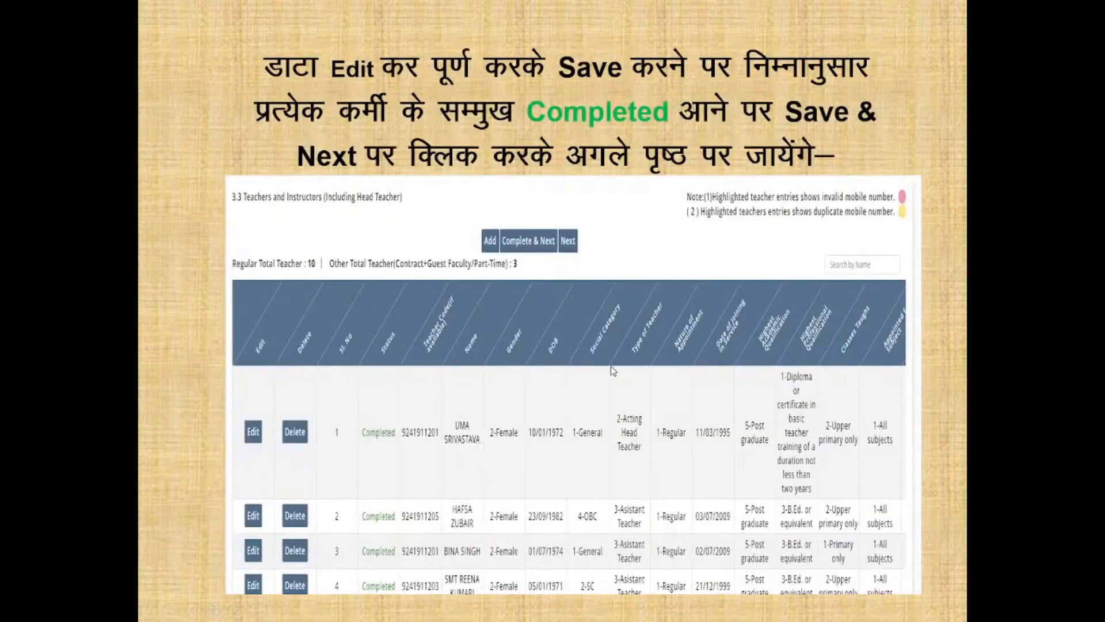
scroll(611, 370, down, 4)
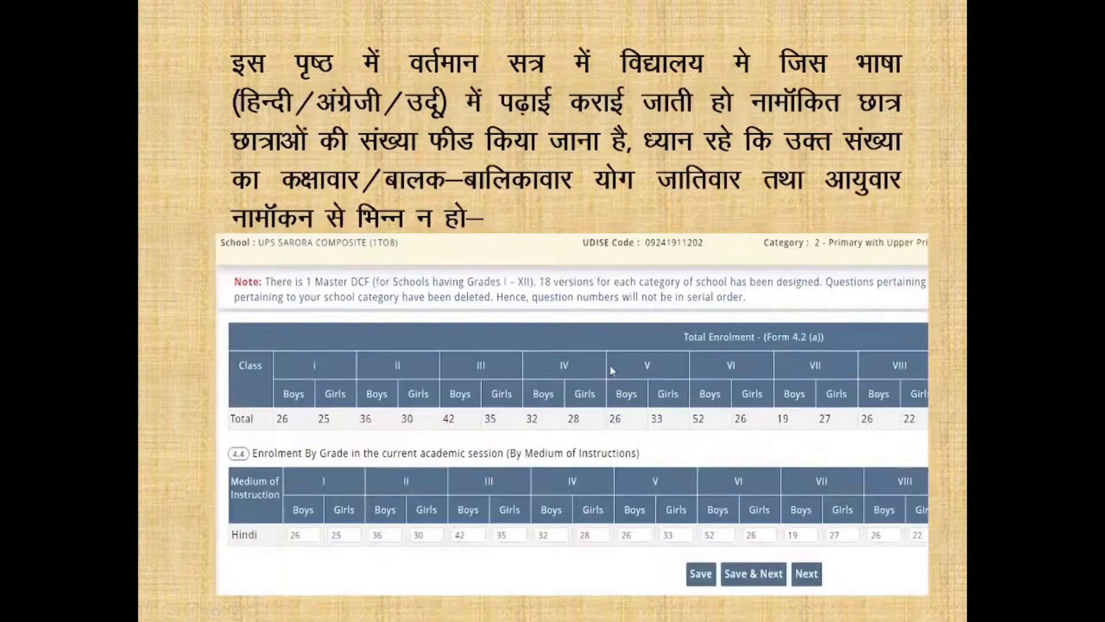
scroll(611, 370, down, 4)
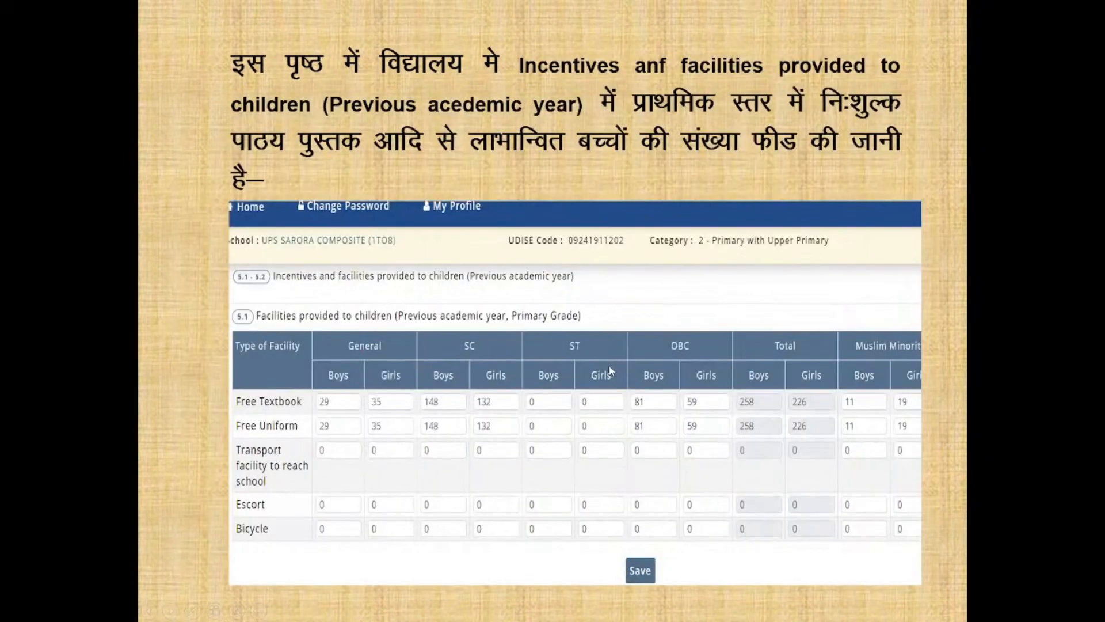
scroll(611, 370, down, 4)
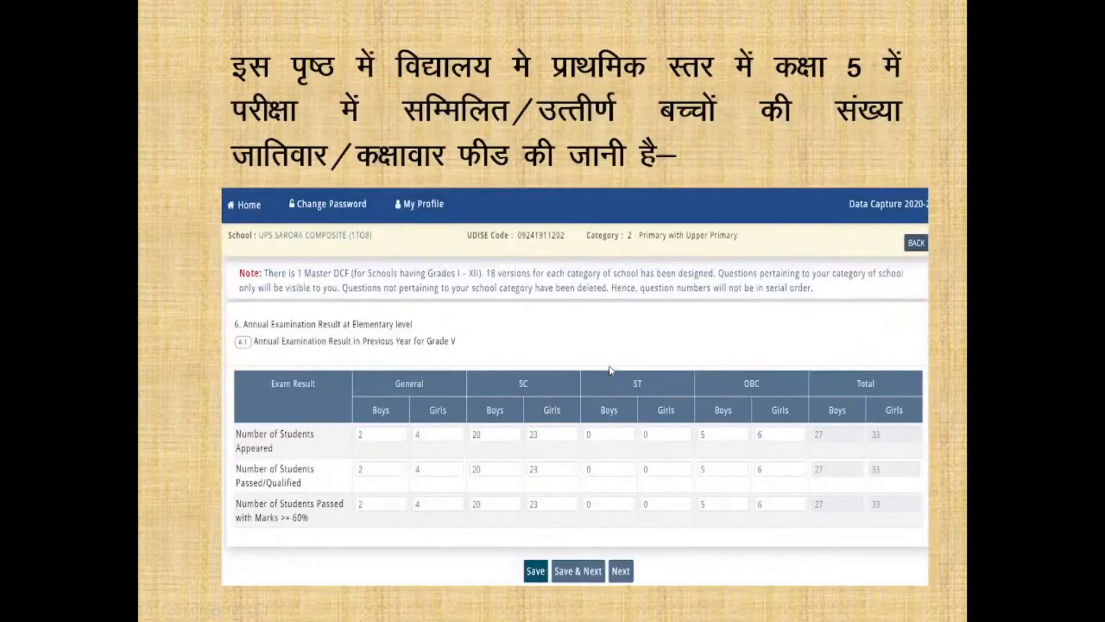
scroll(611, 370, down, 1)
scroll(611, 370, down, 2)
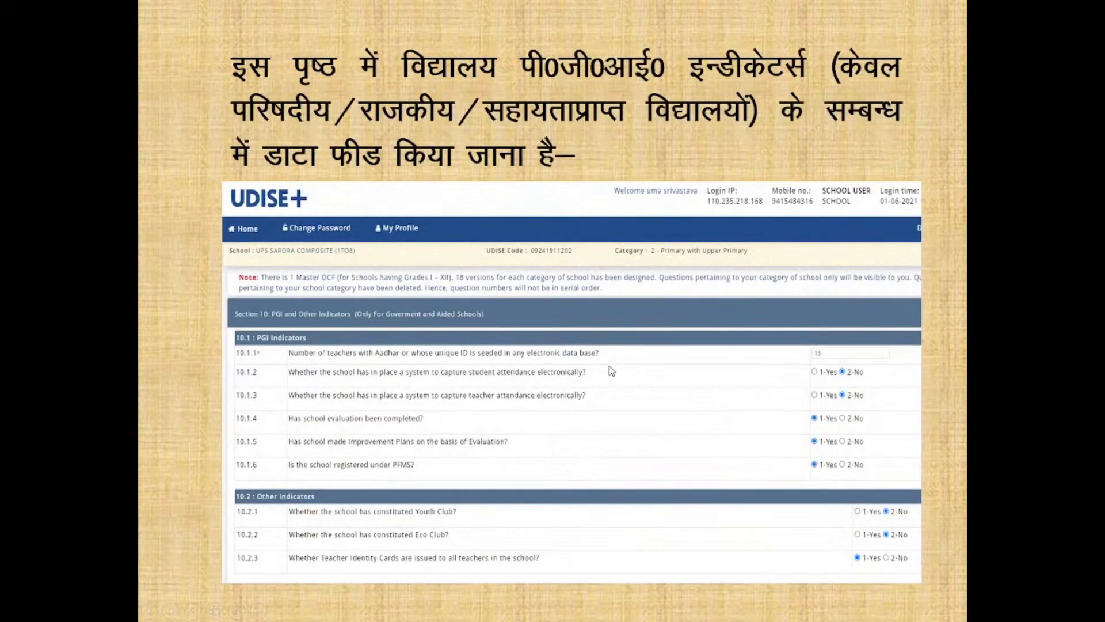
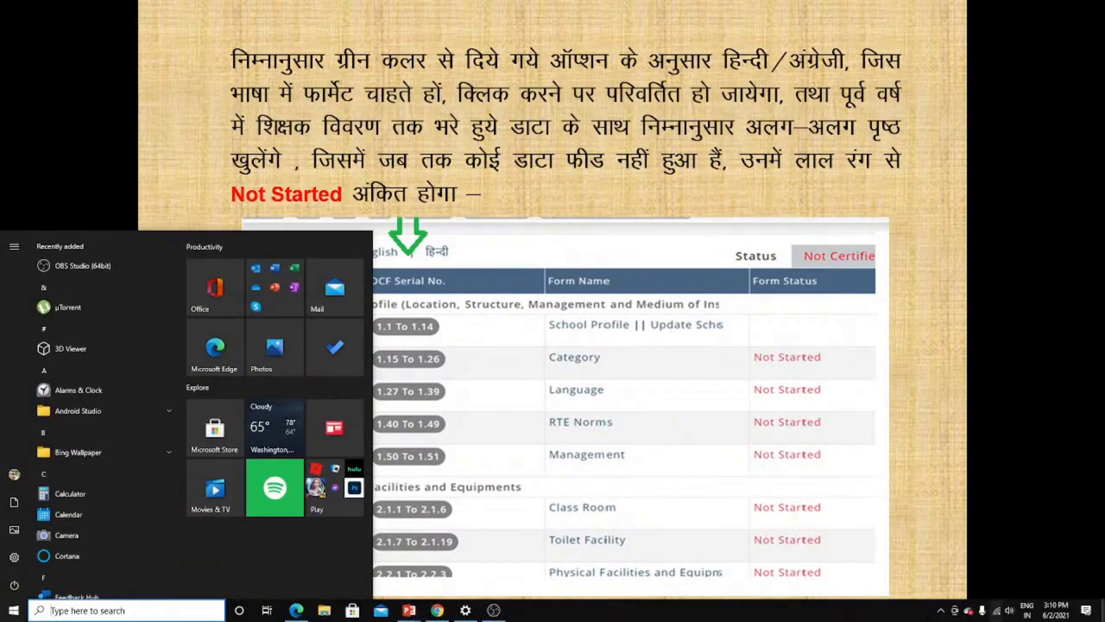
Step: Switch back to the UDISE+ site in Chrome, return to its home page and open the DCF for filling data
click(444, 604)
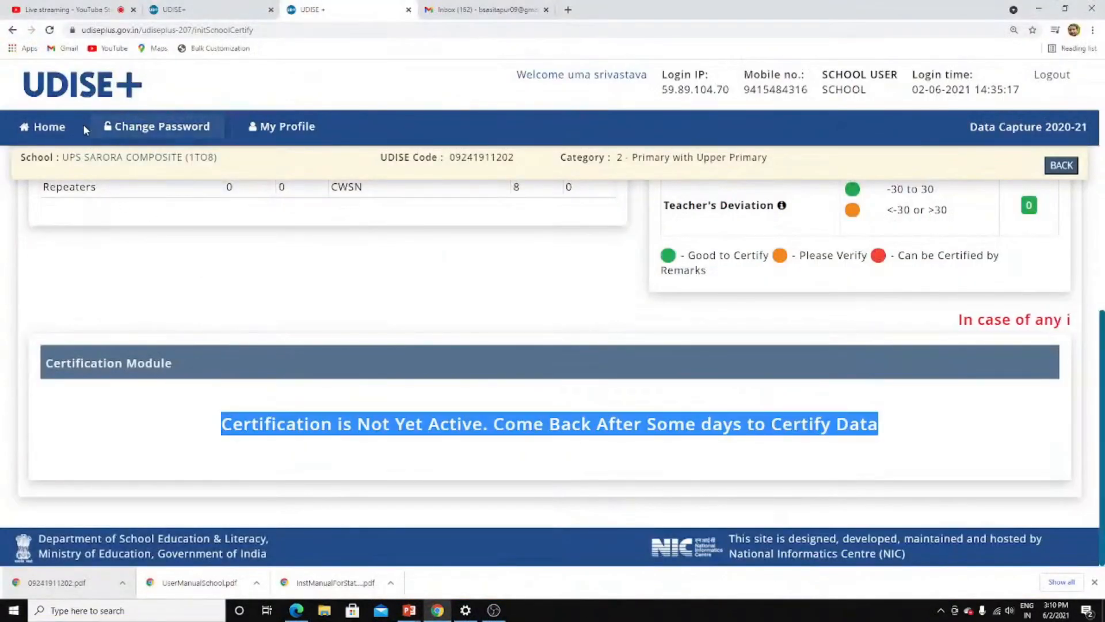
click(46, 126)
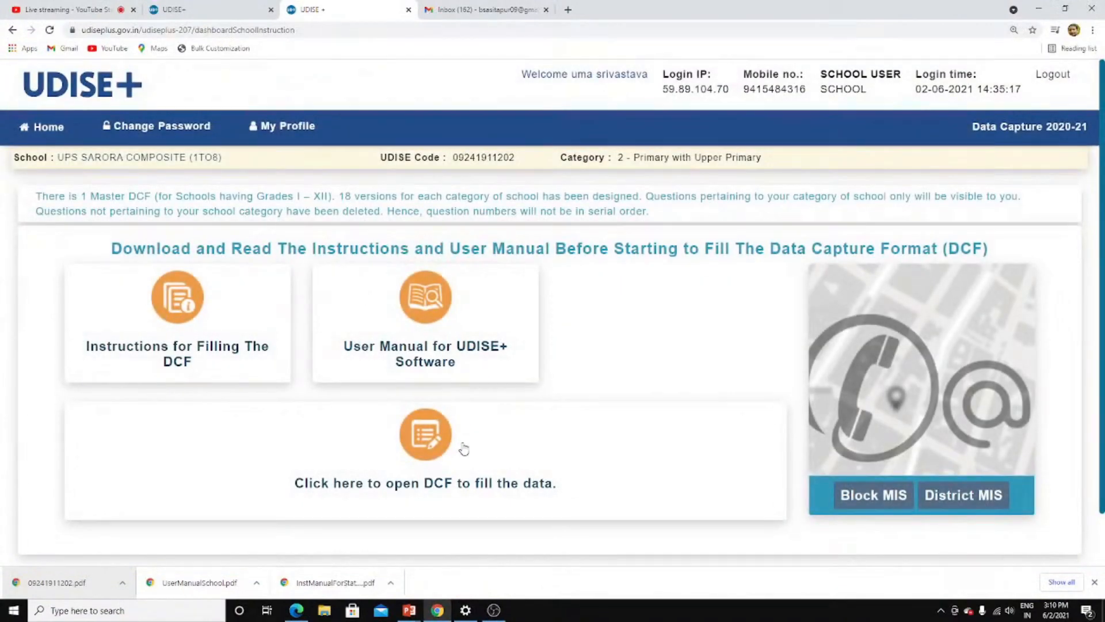
click(430, 443)
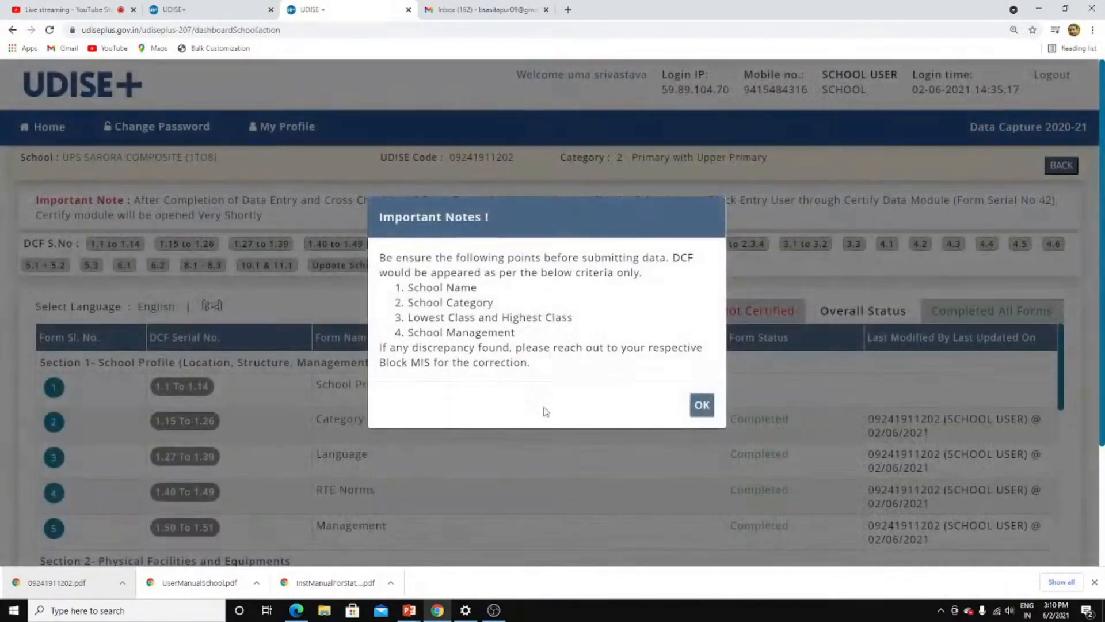
Step: Acknowledge the important notes and look through the DCF form list from School Profile down to Comparison and Certify Data
click(701, 402)
scroll(602, 426, down, 2)
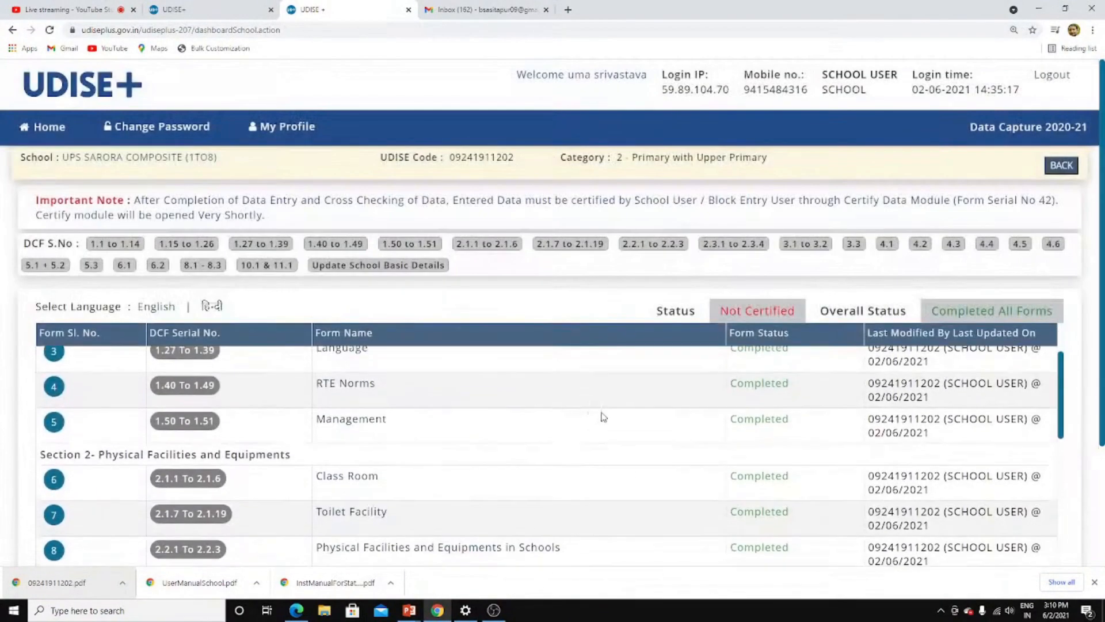
scroll(599, 415, up, 3)
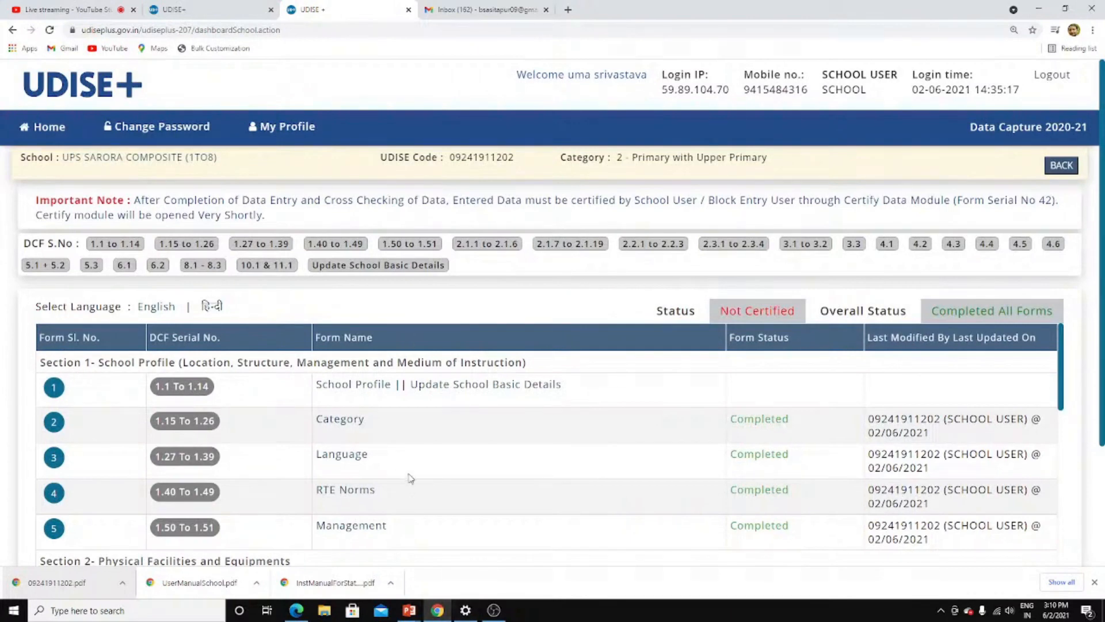
scroll(414, 488, down, 1)
scroll(414, 488, down, 1)
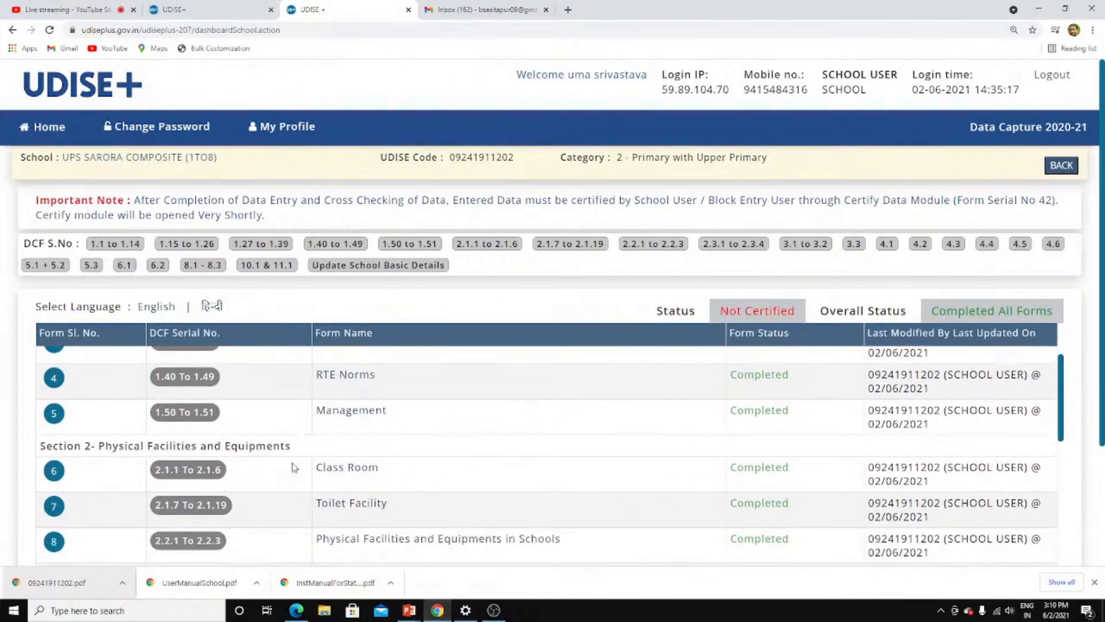
scroll(343, 476, up, 2)
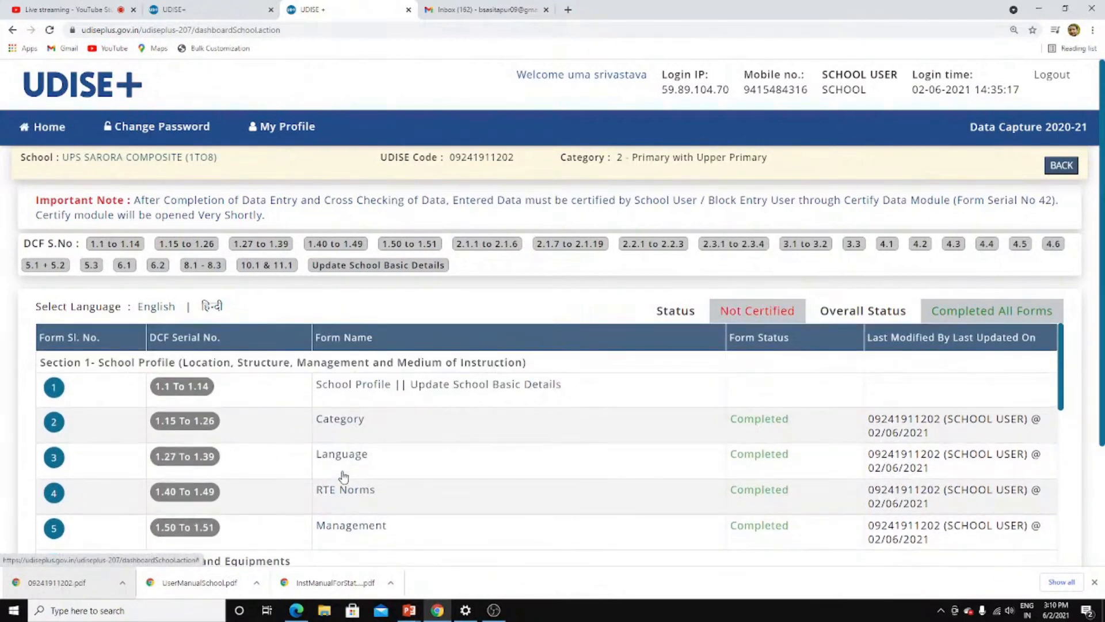
scroll(164, 451, down, 3)
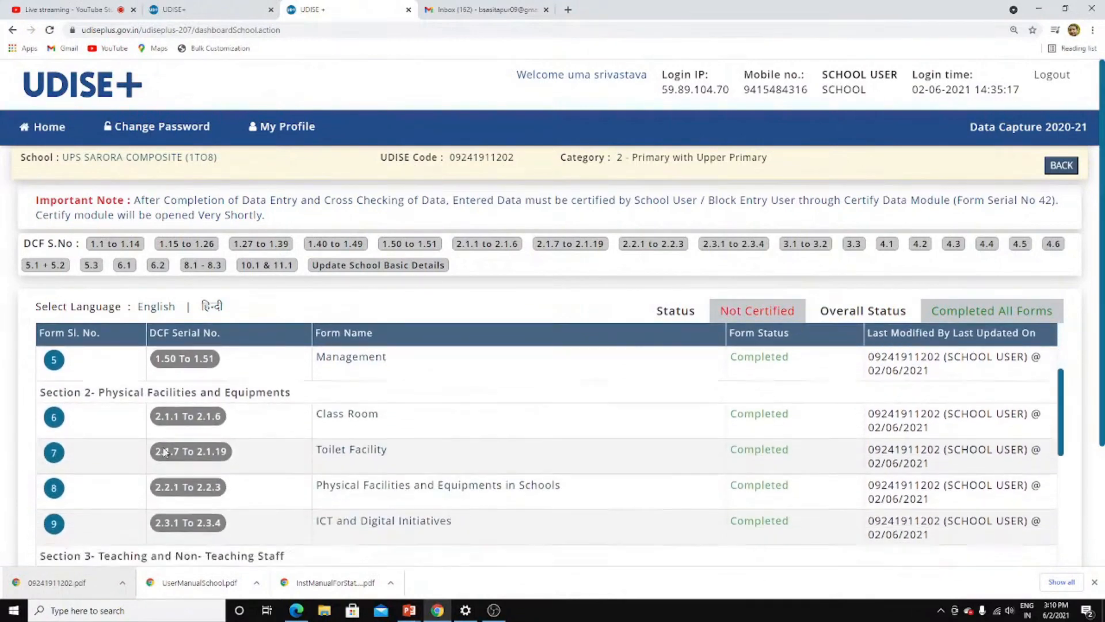
scroll(167, 452, down, 5)
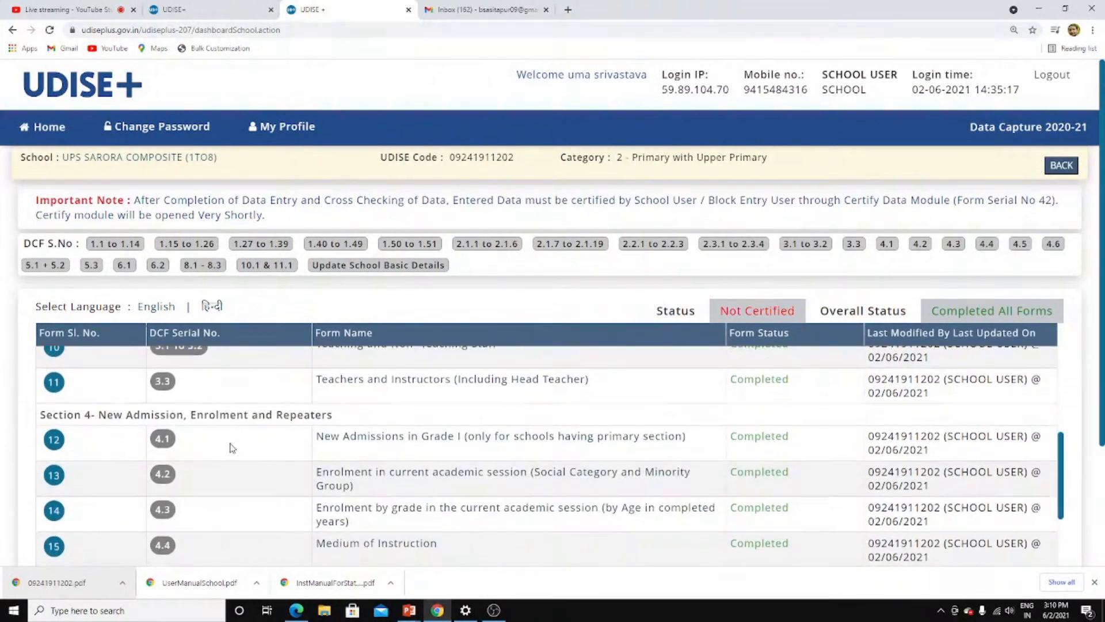
scroll(230, 448, down, 8)
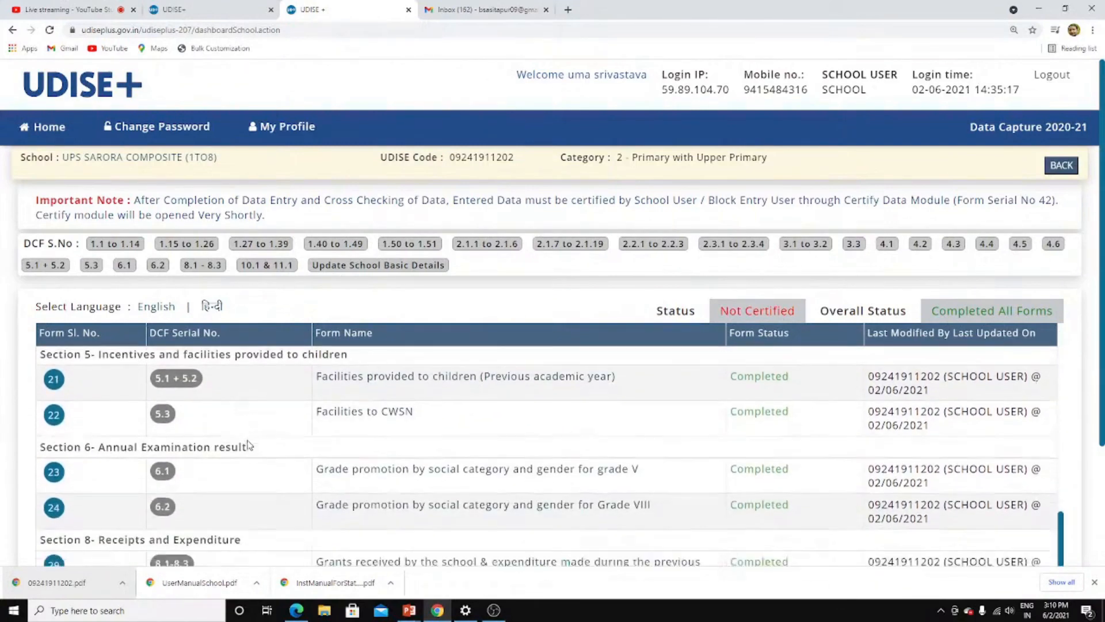
scroll(248, 444, down, 3)
scroll(249, 444, up, 2)
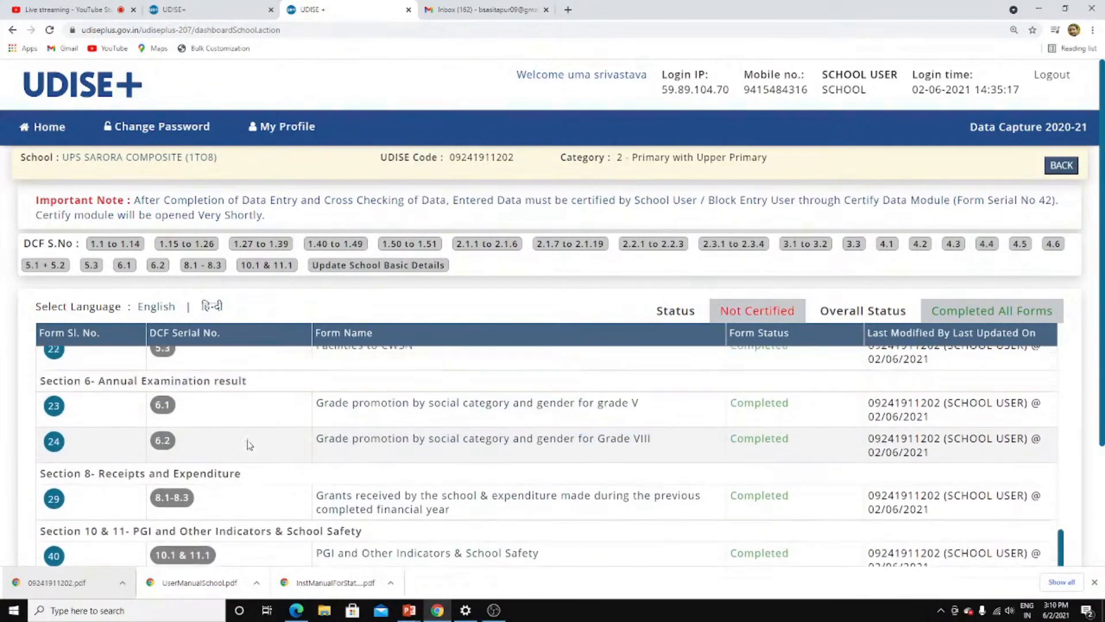
scroll(248, 445, down, 1)
scroll(271, 444, down, 2)
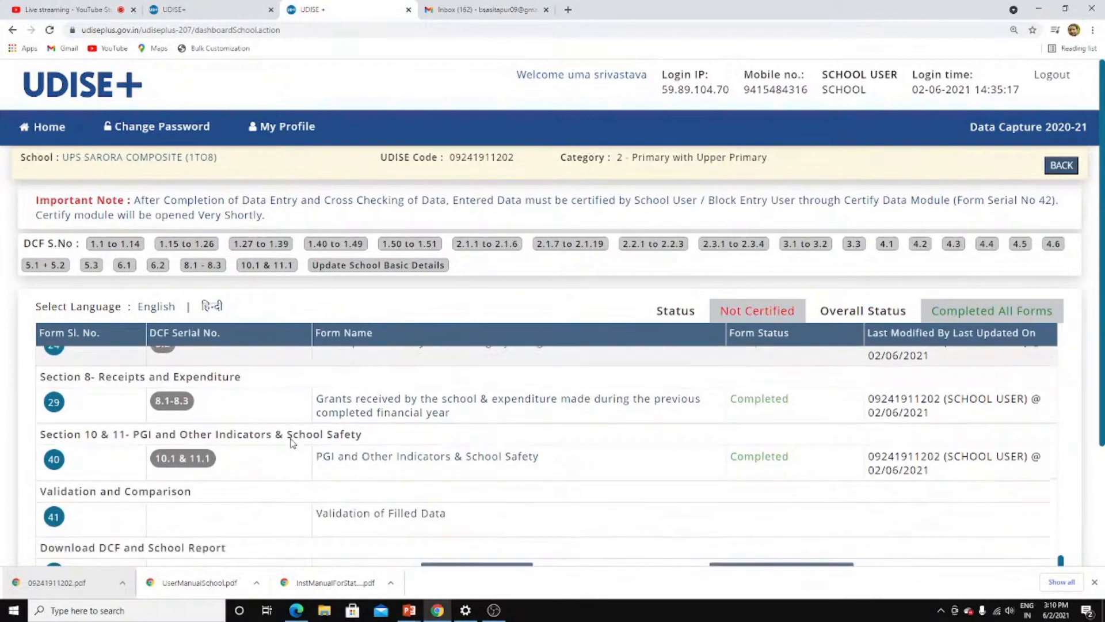
scroll(292, 443, down, 1)
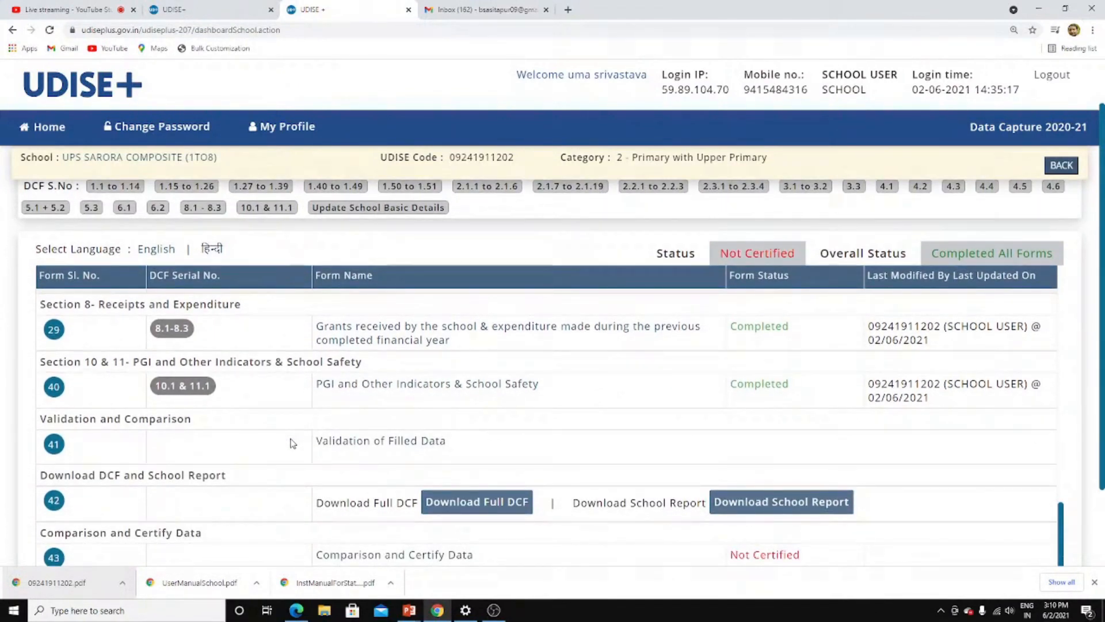
scroll(293, 443, down, 1)
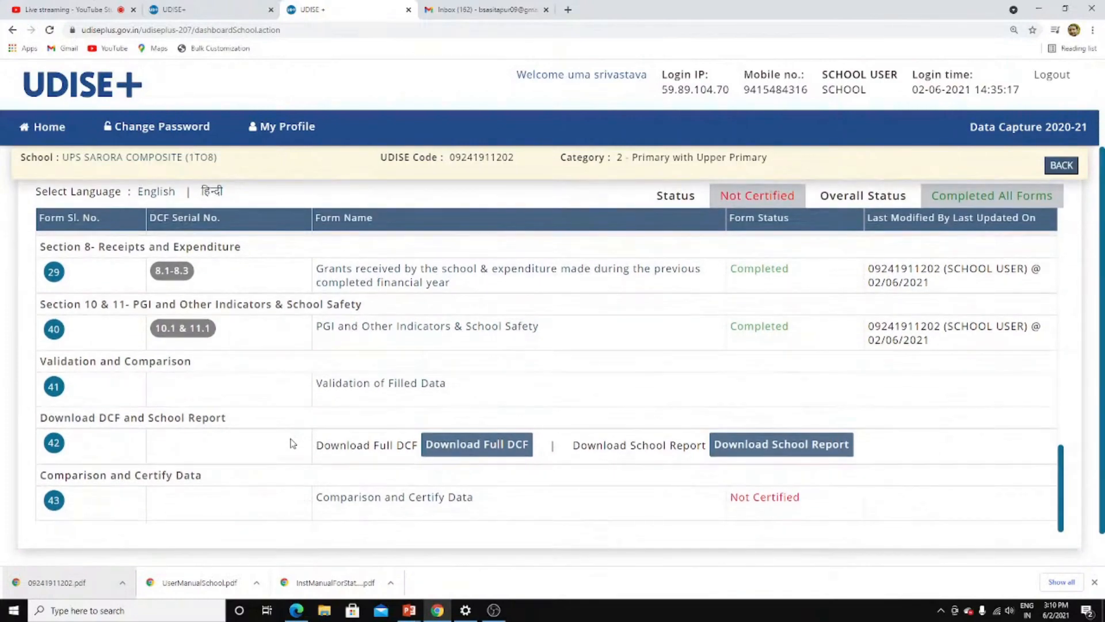
Step: Review the form list again from Section 1 through the download and certification entries, ending at the physical facilities and teaching staff sections
scroll(292, 443, up, 15)
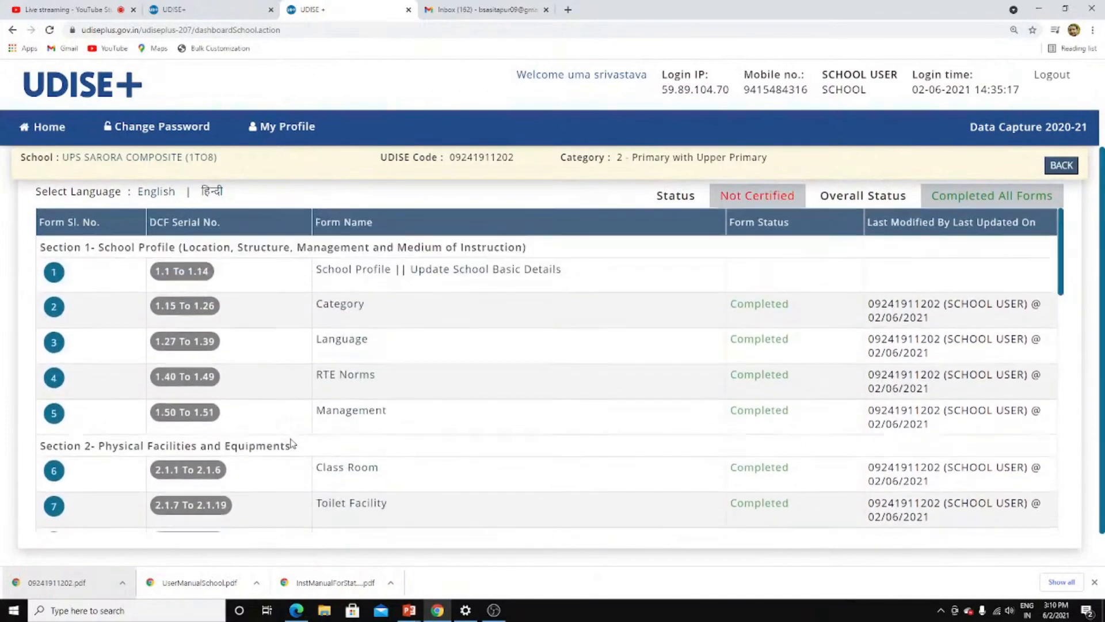
scroll(292, 443, up, 2)
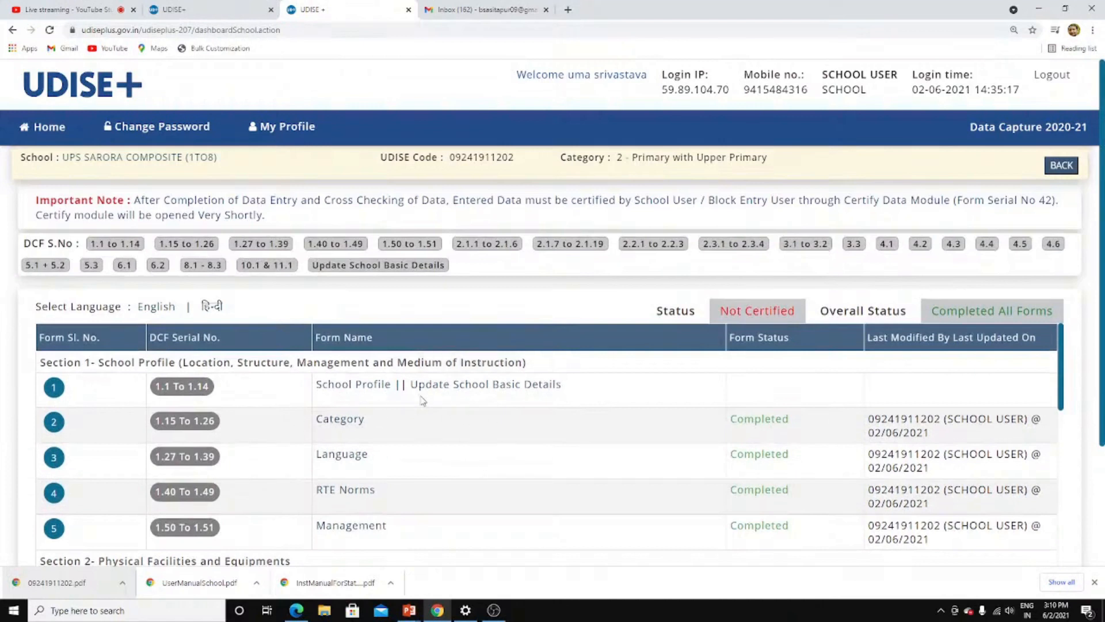
scroll(479, 464, down, 2)
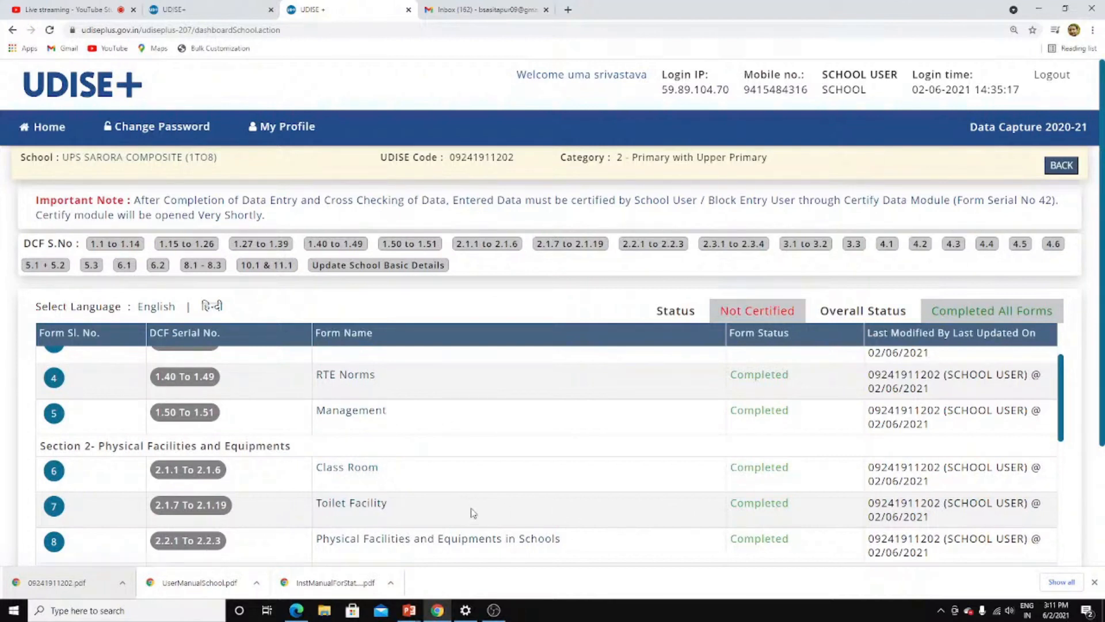
scroll(471, 512, up, 3)
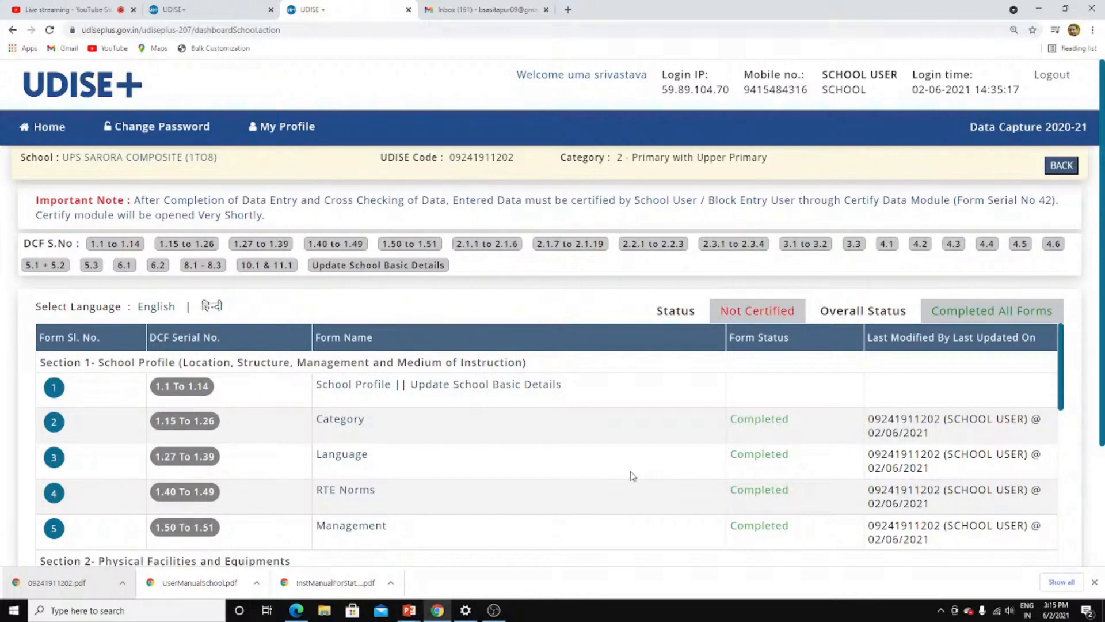
scroll(634, 470, down, 15)
scroll(637, 463, down, 3)
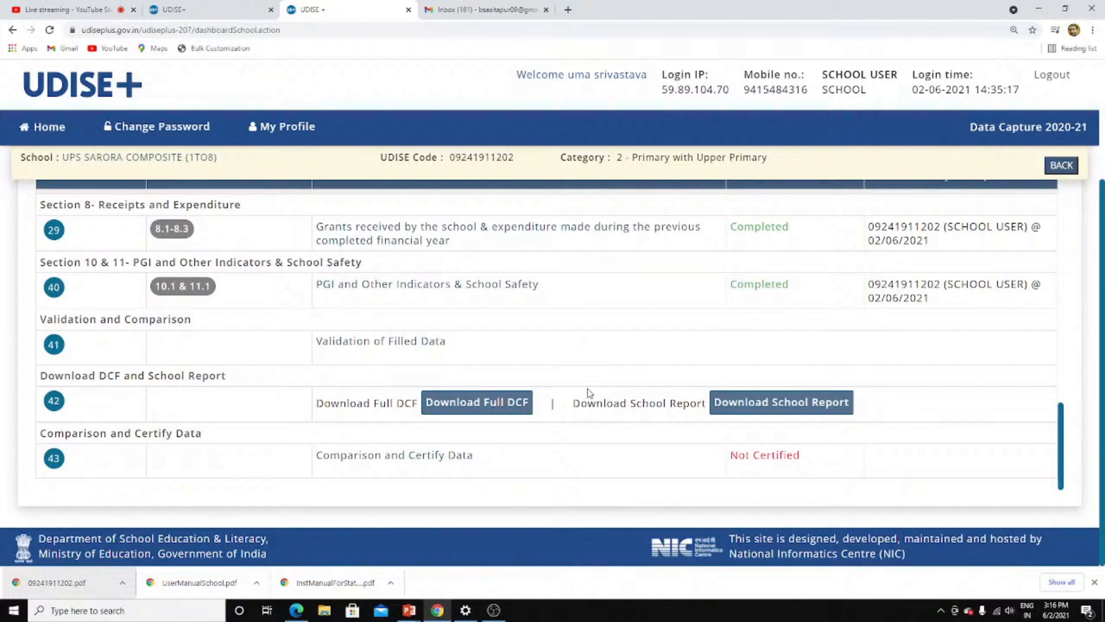
scroll(589, 391, up, 15)
scroll(590, 391, up, 1)
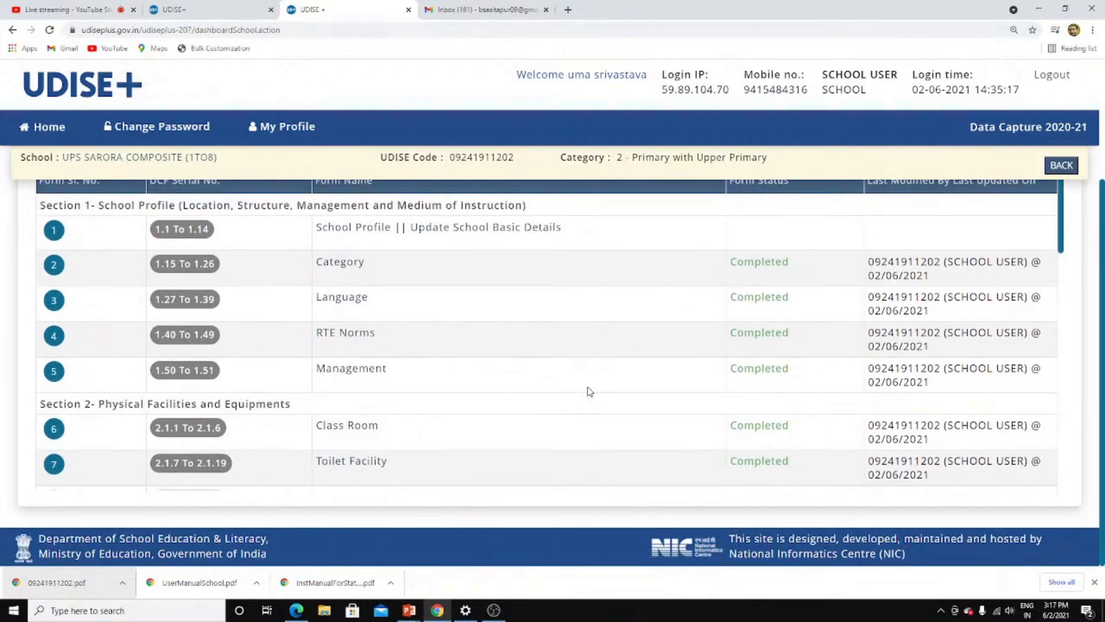
scroll(589, 392, down, 3)
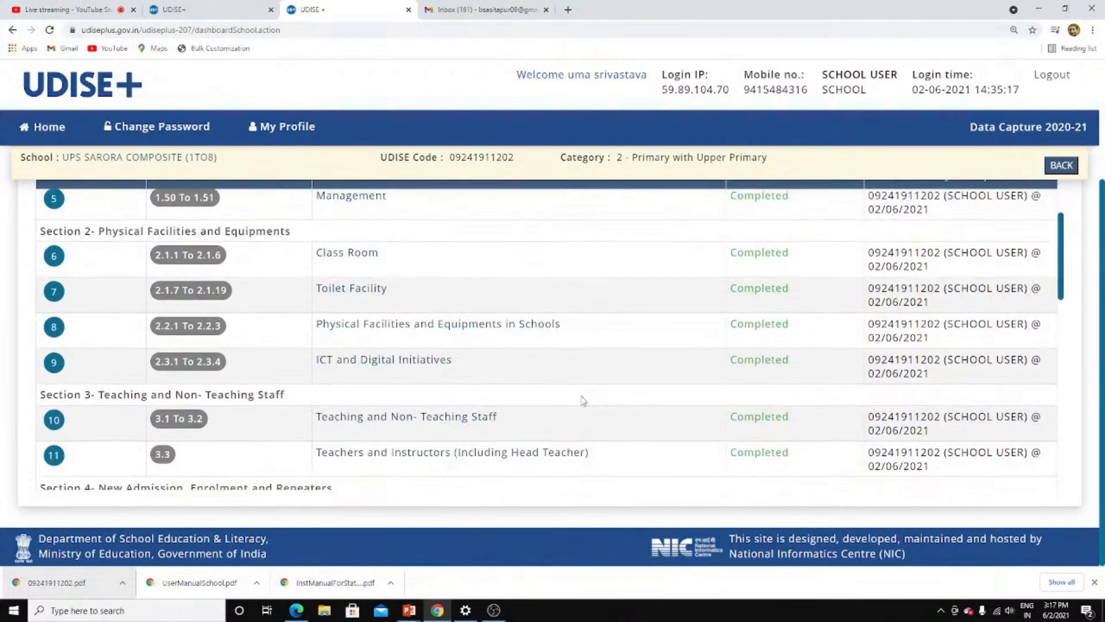
Step: Switch to the running PowerPoint slide show, return to the school data feeding slide and go through the login slides up to the school profile slide
click(410, 616)
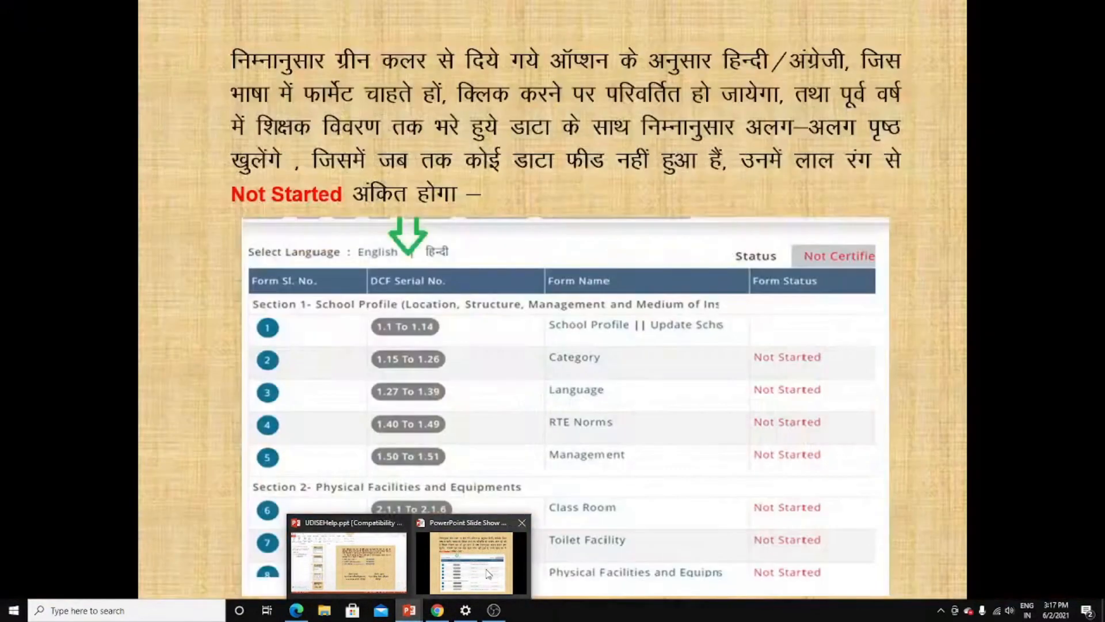
click(471, 561)
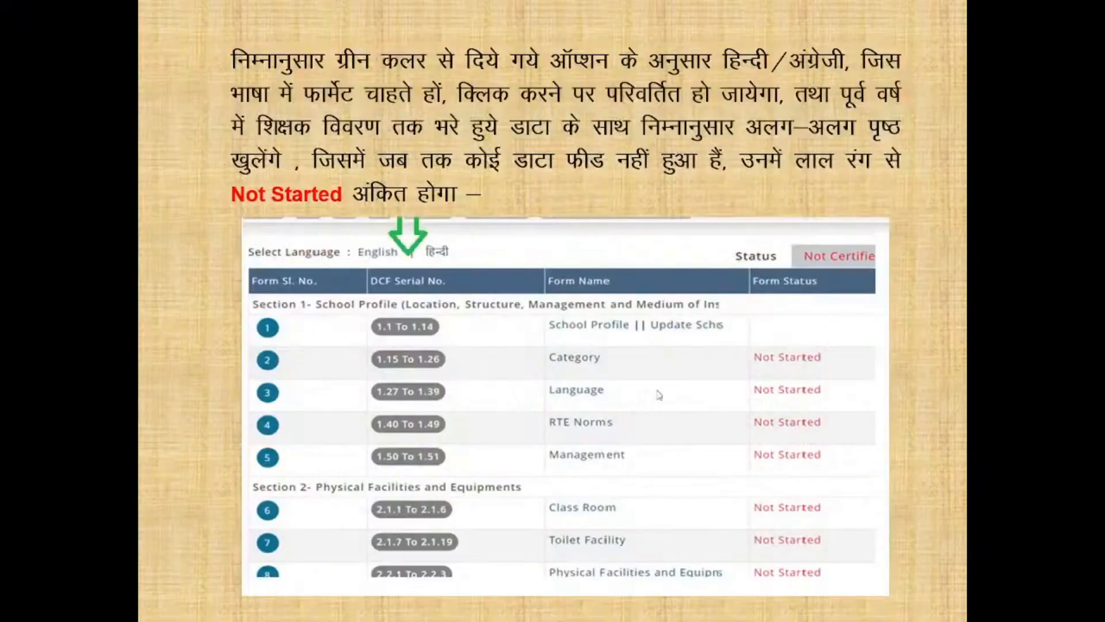
key(Left)
key(Left)
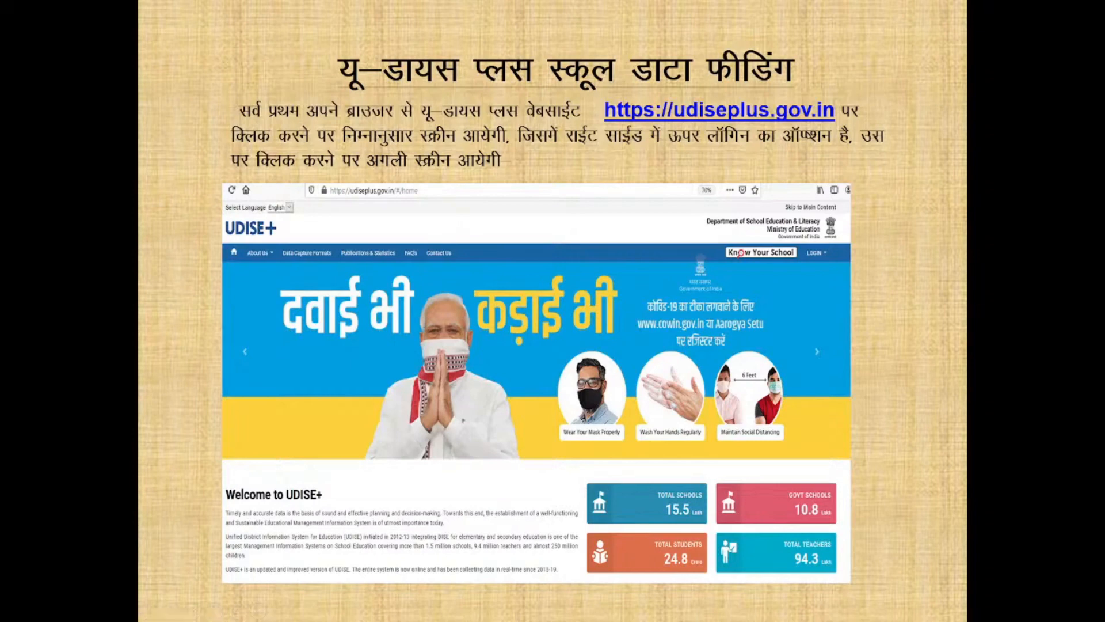
key(Right)
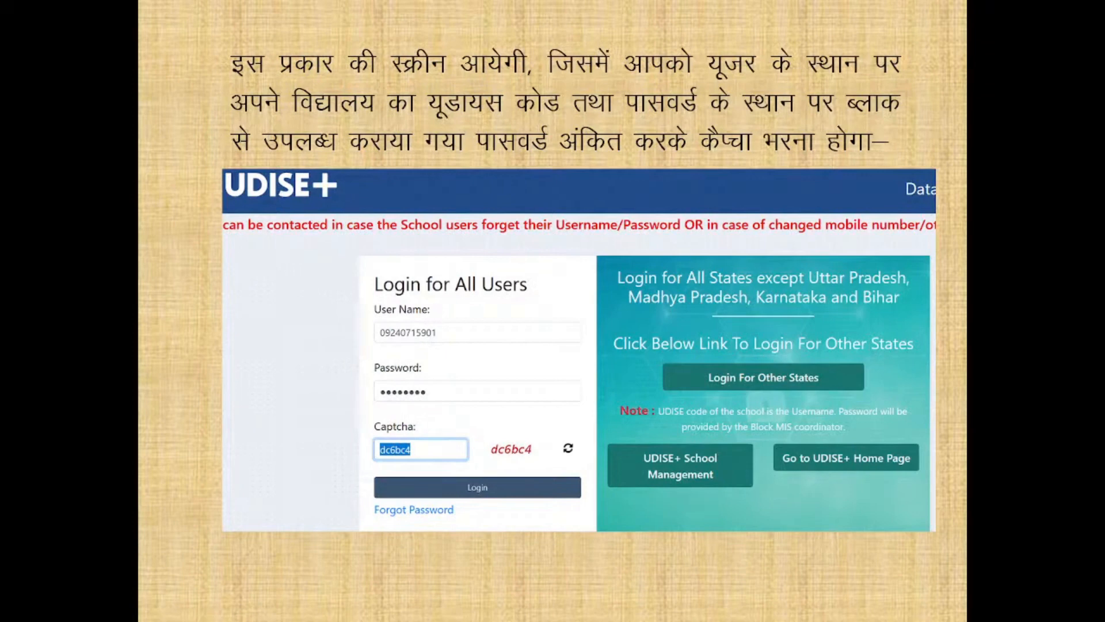
key(Right)
key(Right)
key(Right)
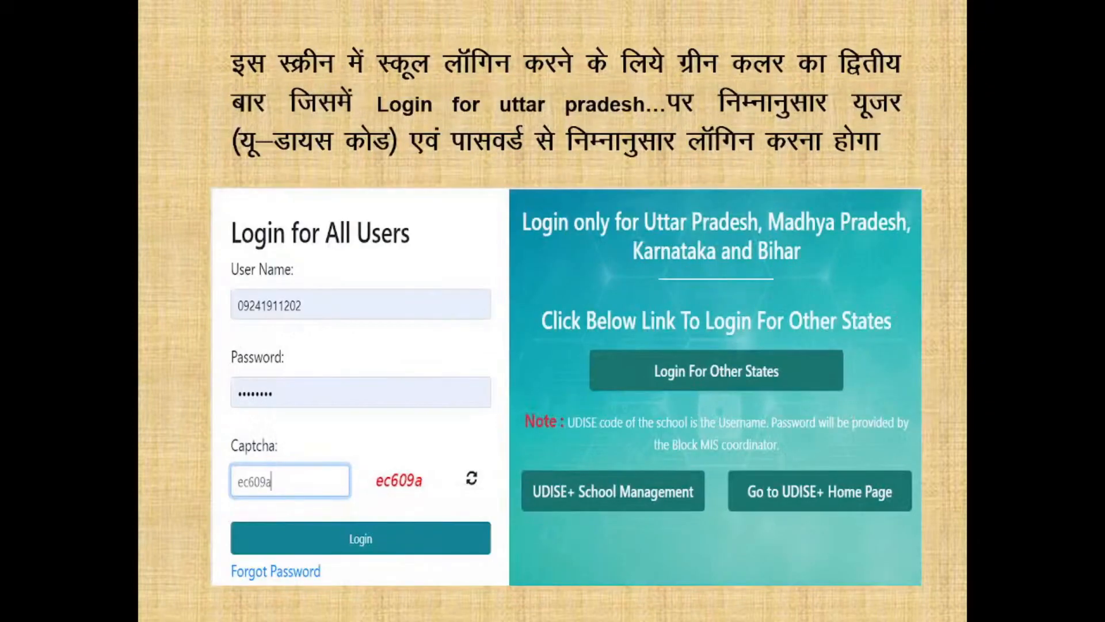
key(Right)
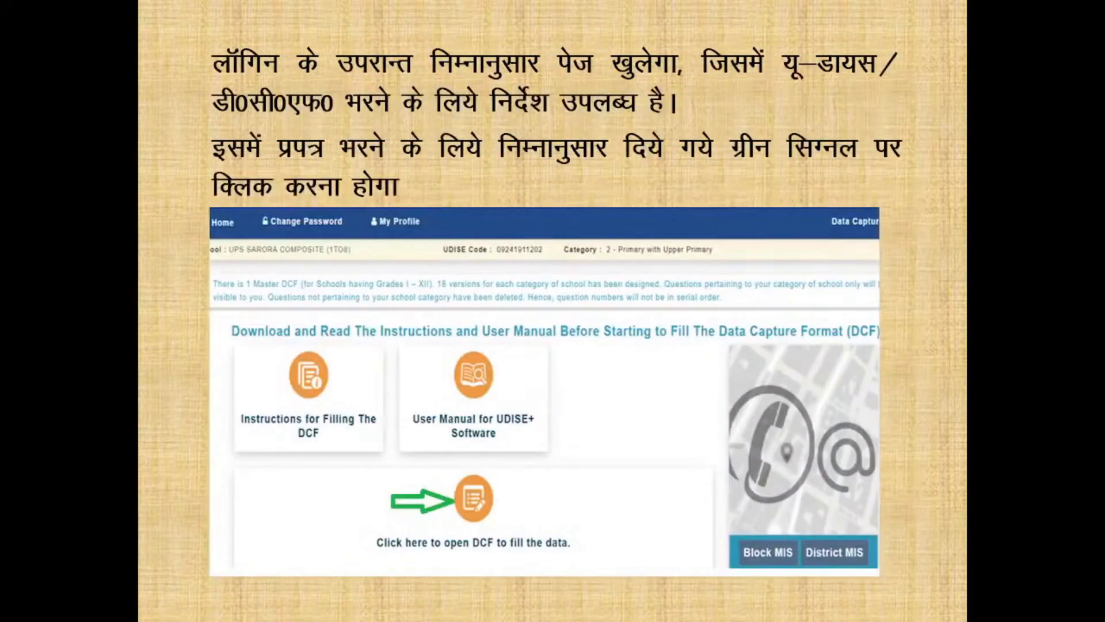
key(Right)
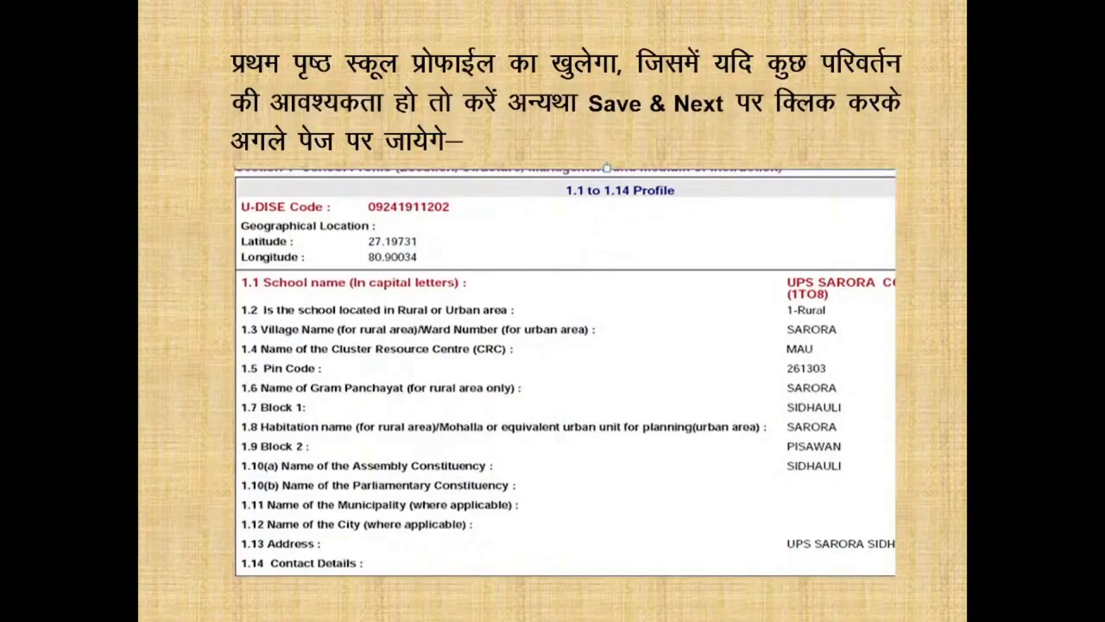
Step: Go through the language, RTE, toilet facility and digital initiatives slides up to the slide on completed teacher entries
key(Right)
key(Right)
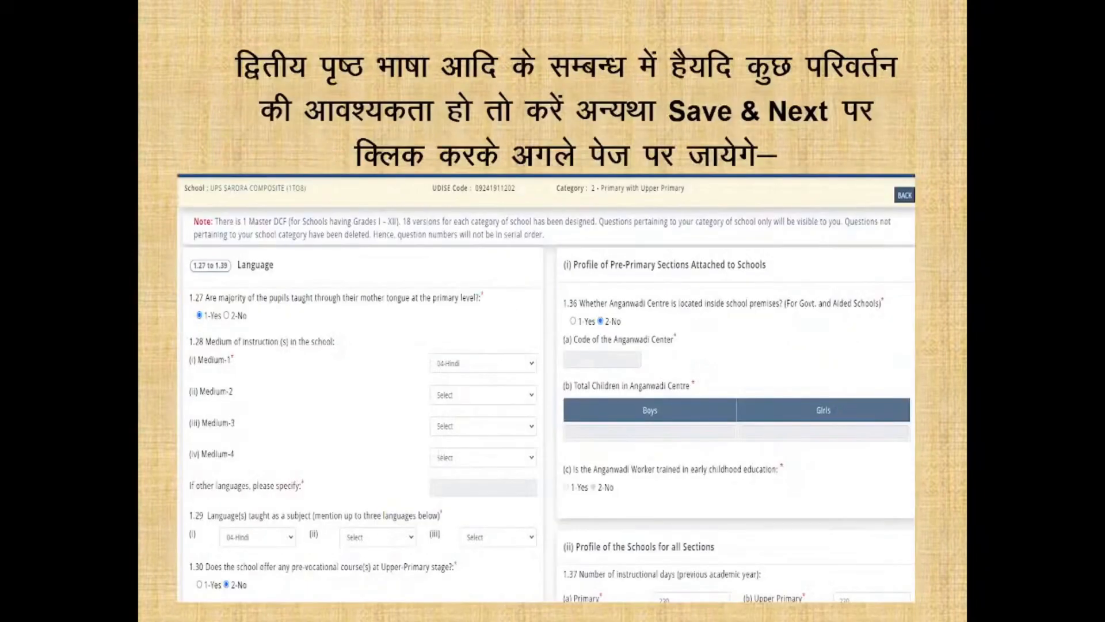
key(Right)
key(Right)
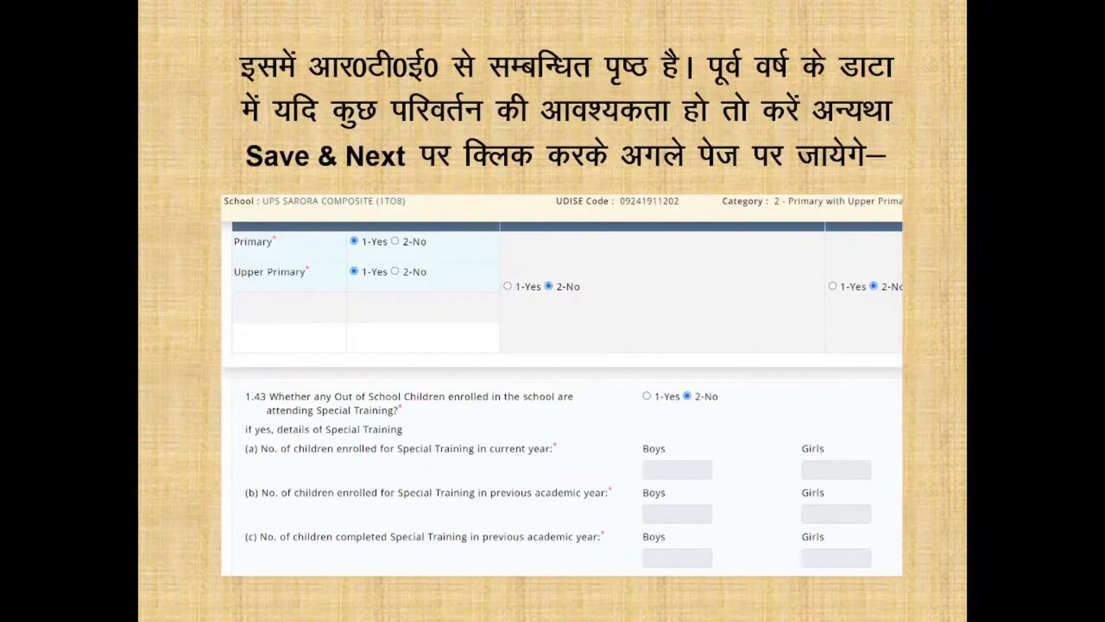
key(Right)
key(Right)
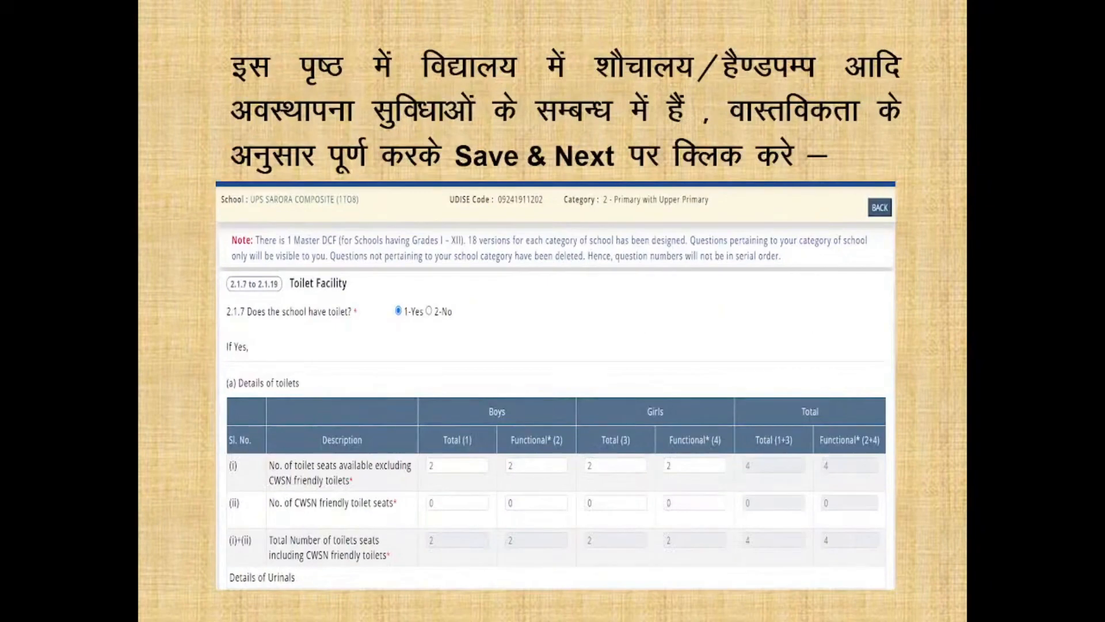
key(Right)
key(Right)
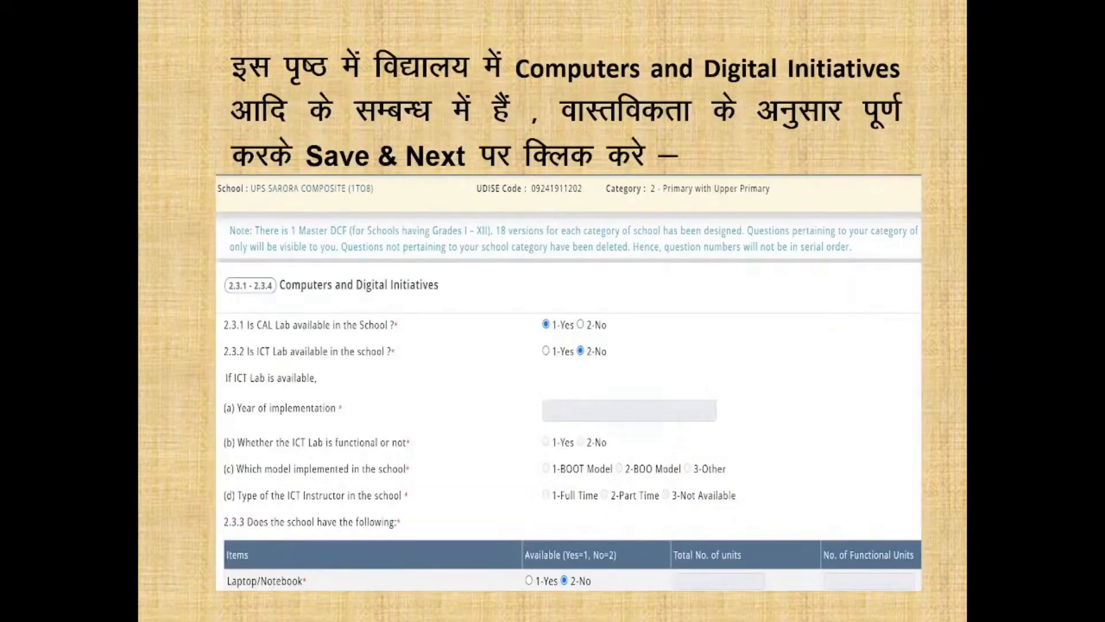
key(Right)
key(Right)
key(Right)
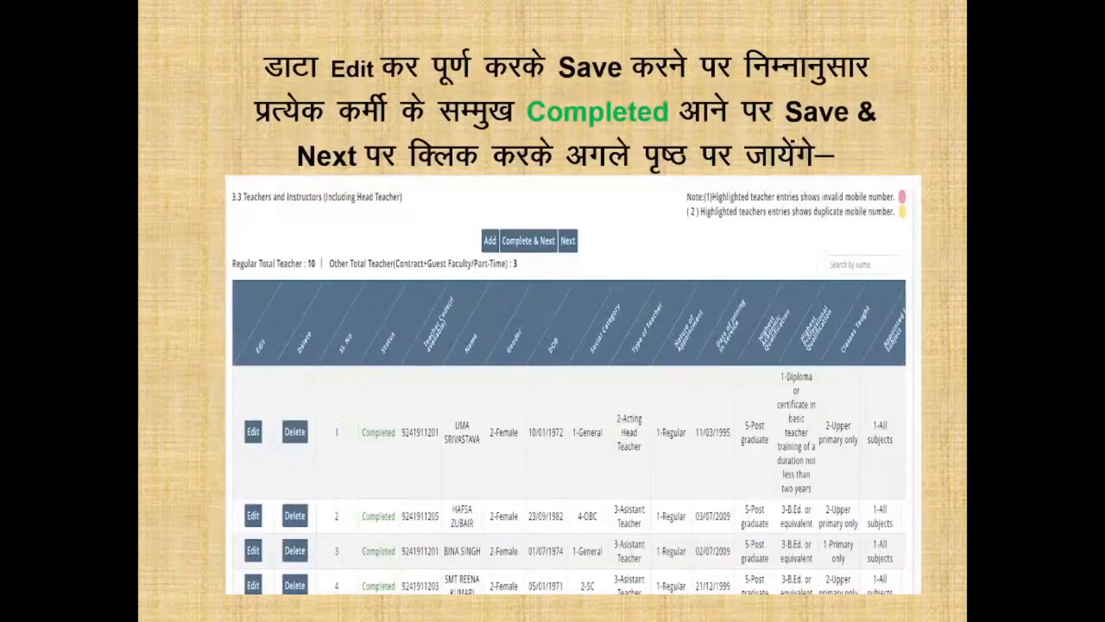
Step: Go through the new admission, enrolment, incentives and data validation slides to the end of the presentation and exit the slide show
key(Right)
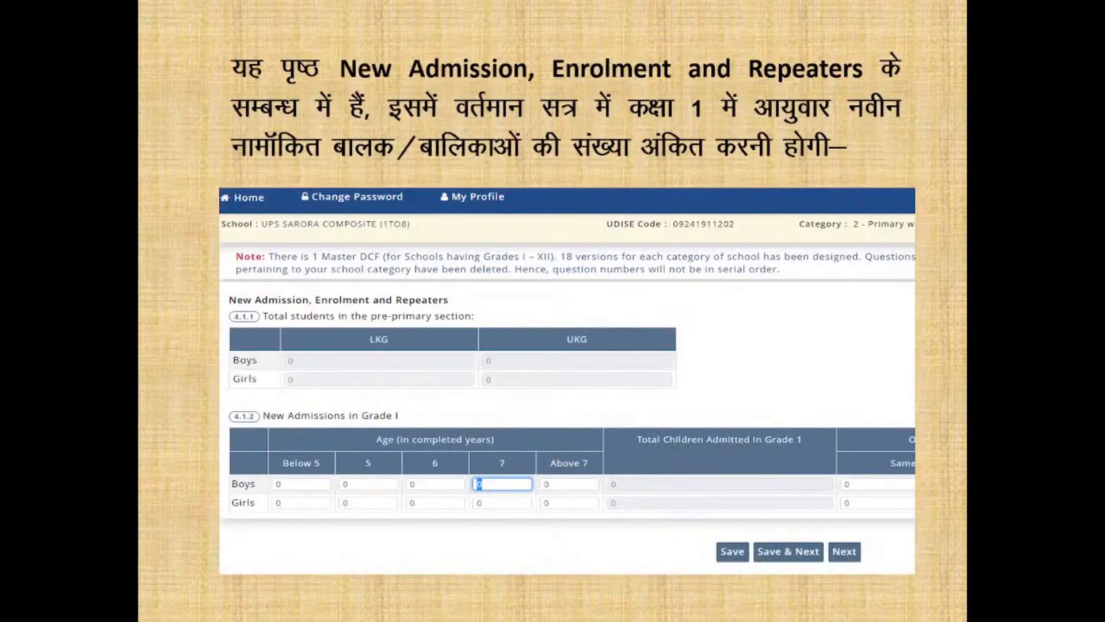
key(Right)
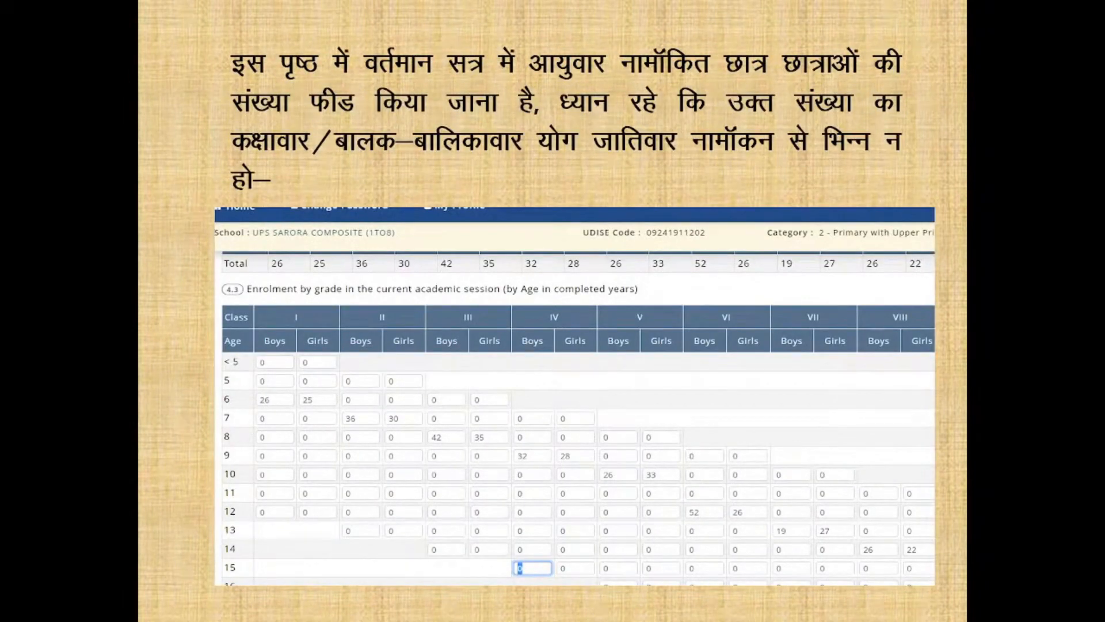
key(Right)
key(Right)
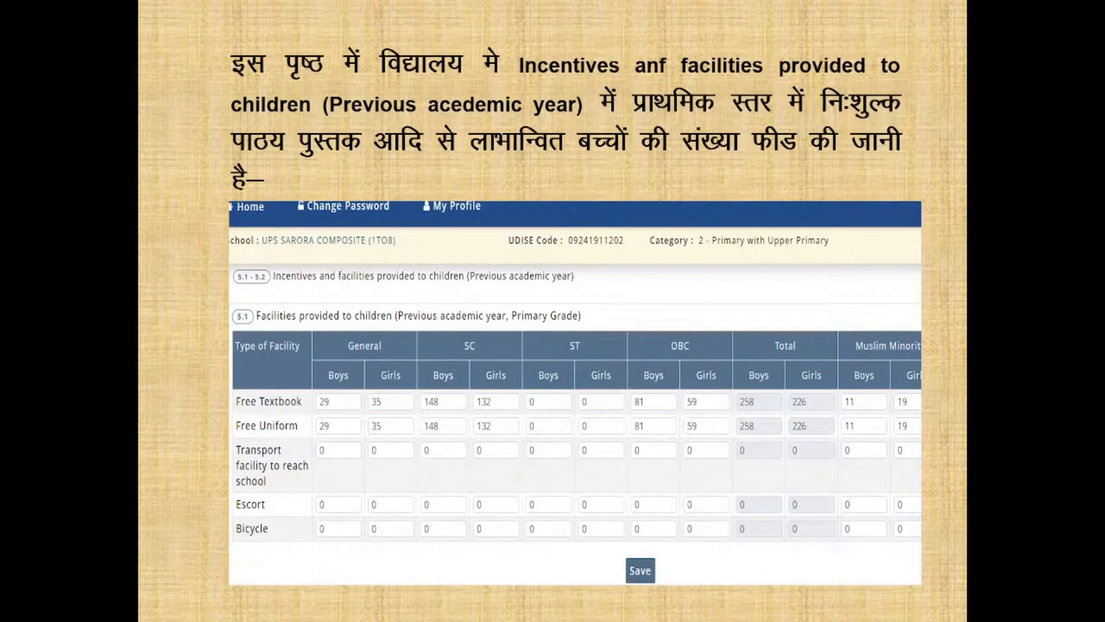
key(Right)
key(Right)
key(Right)
key(Right)
key(Right)
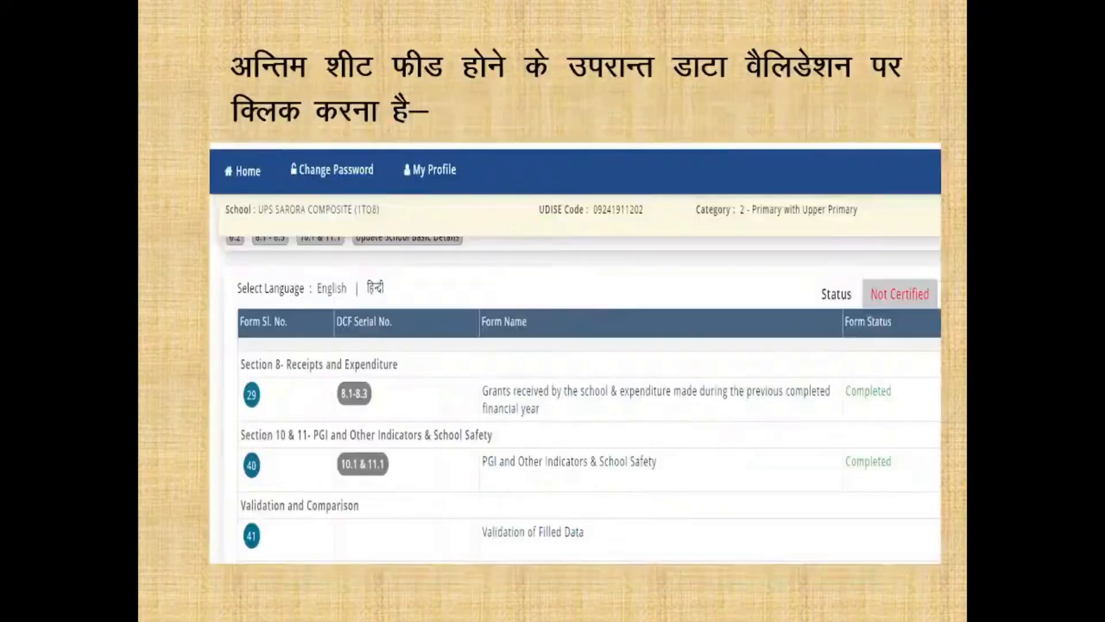
key(Right)
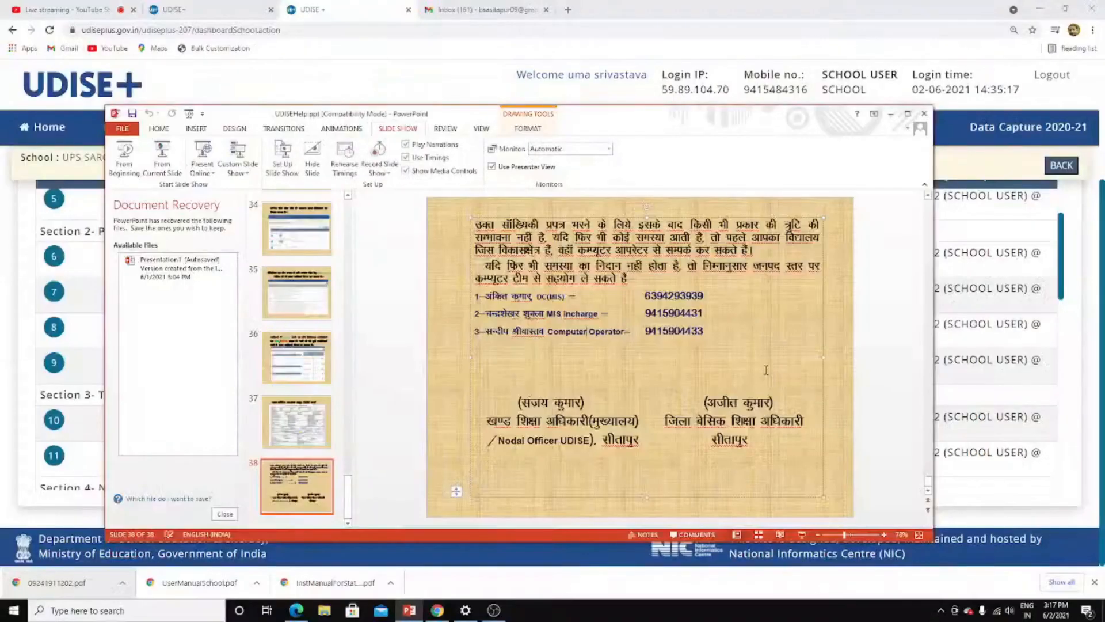
Step: Browse the closing slides of UDISEHelp.ppt in the editing window, from the exam result slide 30 to the support contacts slide 38
key(Up)
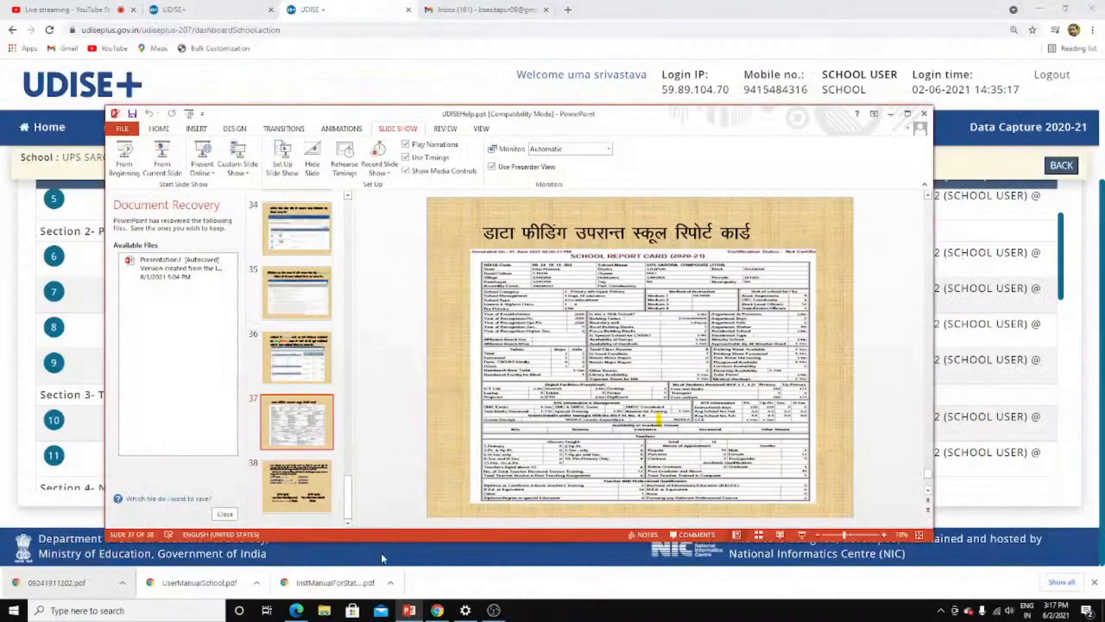
click(410, 611)
click(411, 611)
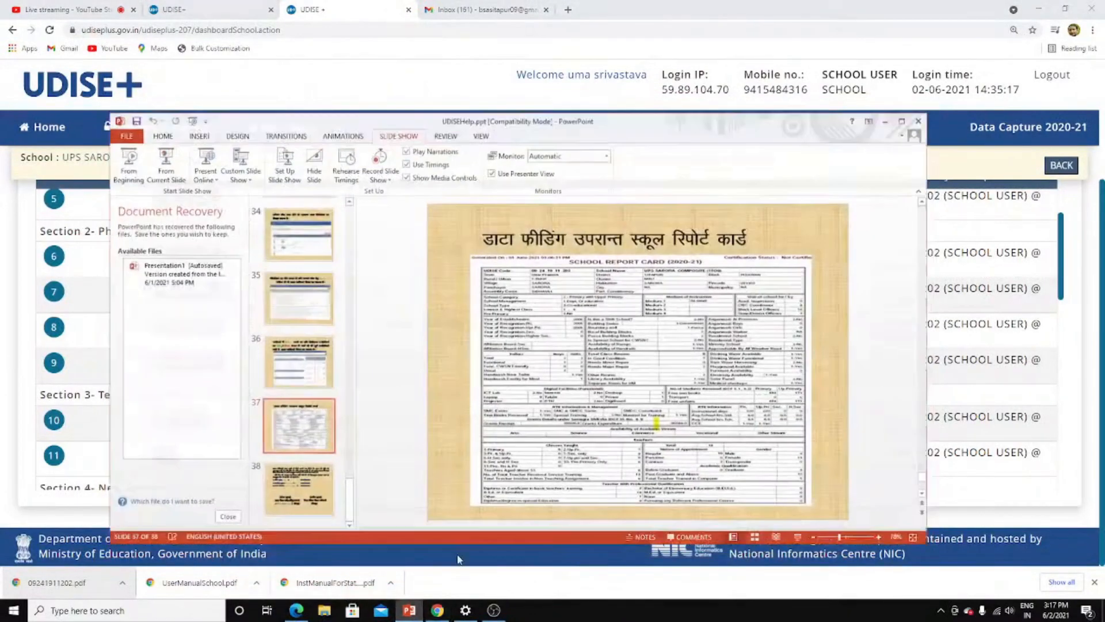
scroll(739, 373, up, 7)
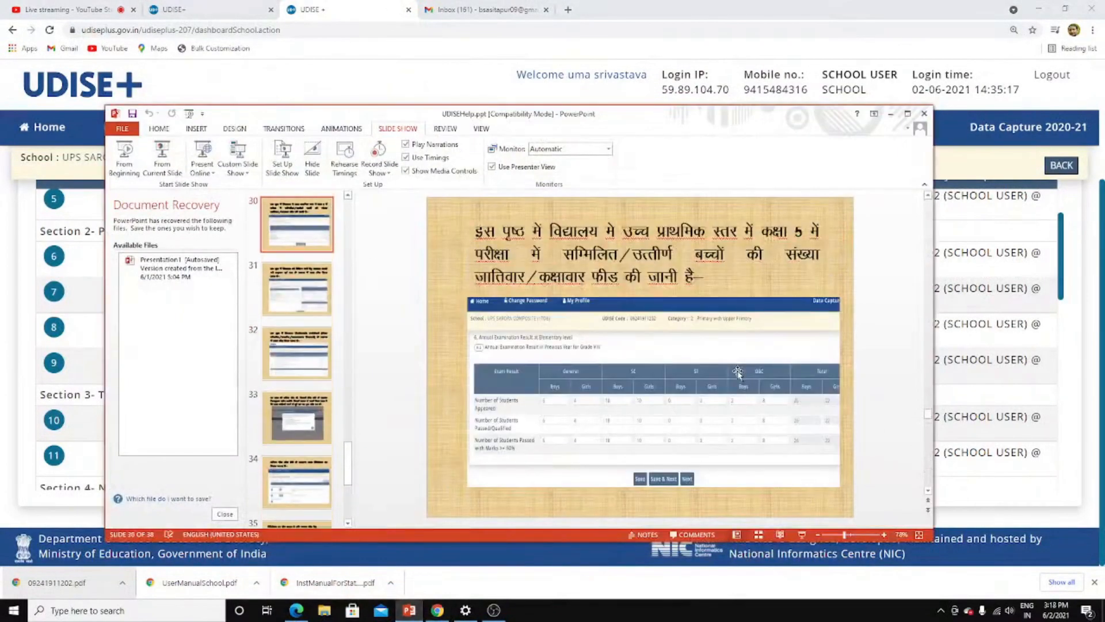
scroll(738, 373, down, 6)
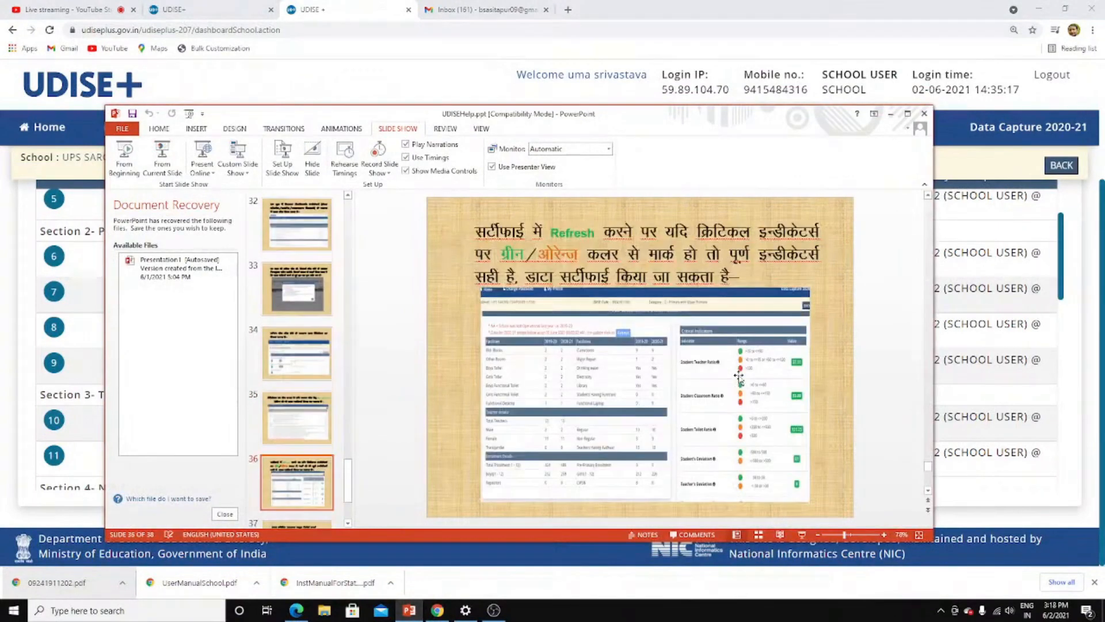
scroll(739, 375, down, 2)
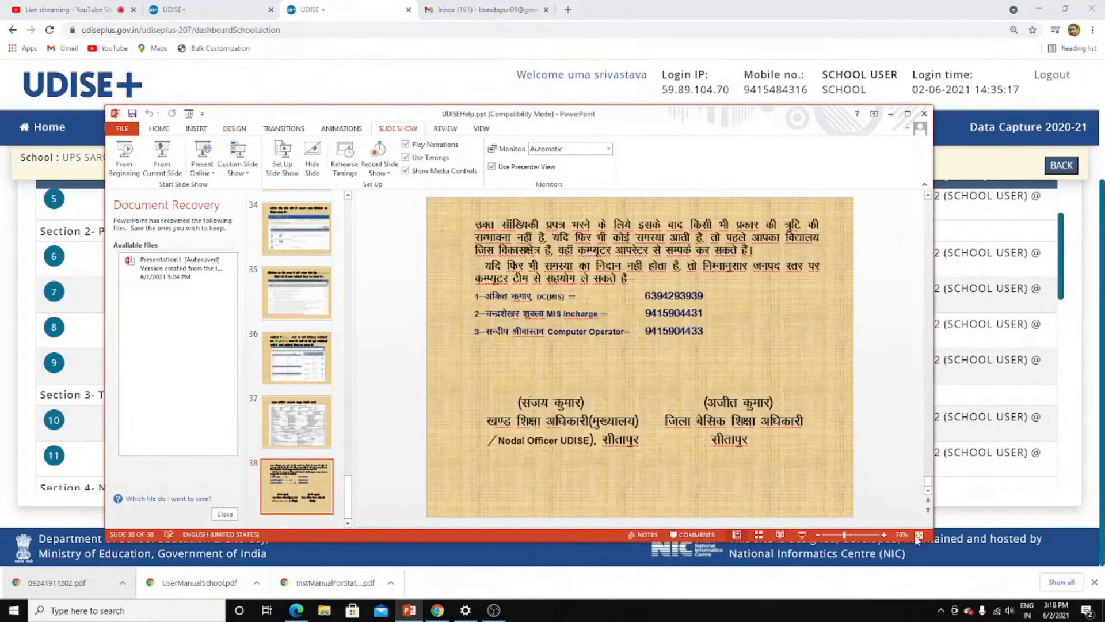